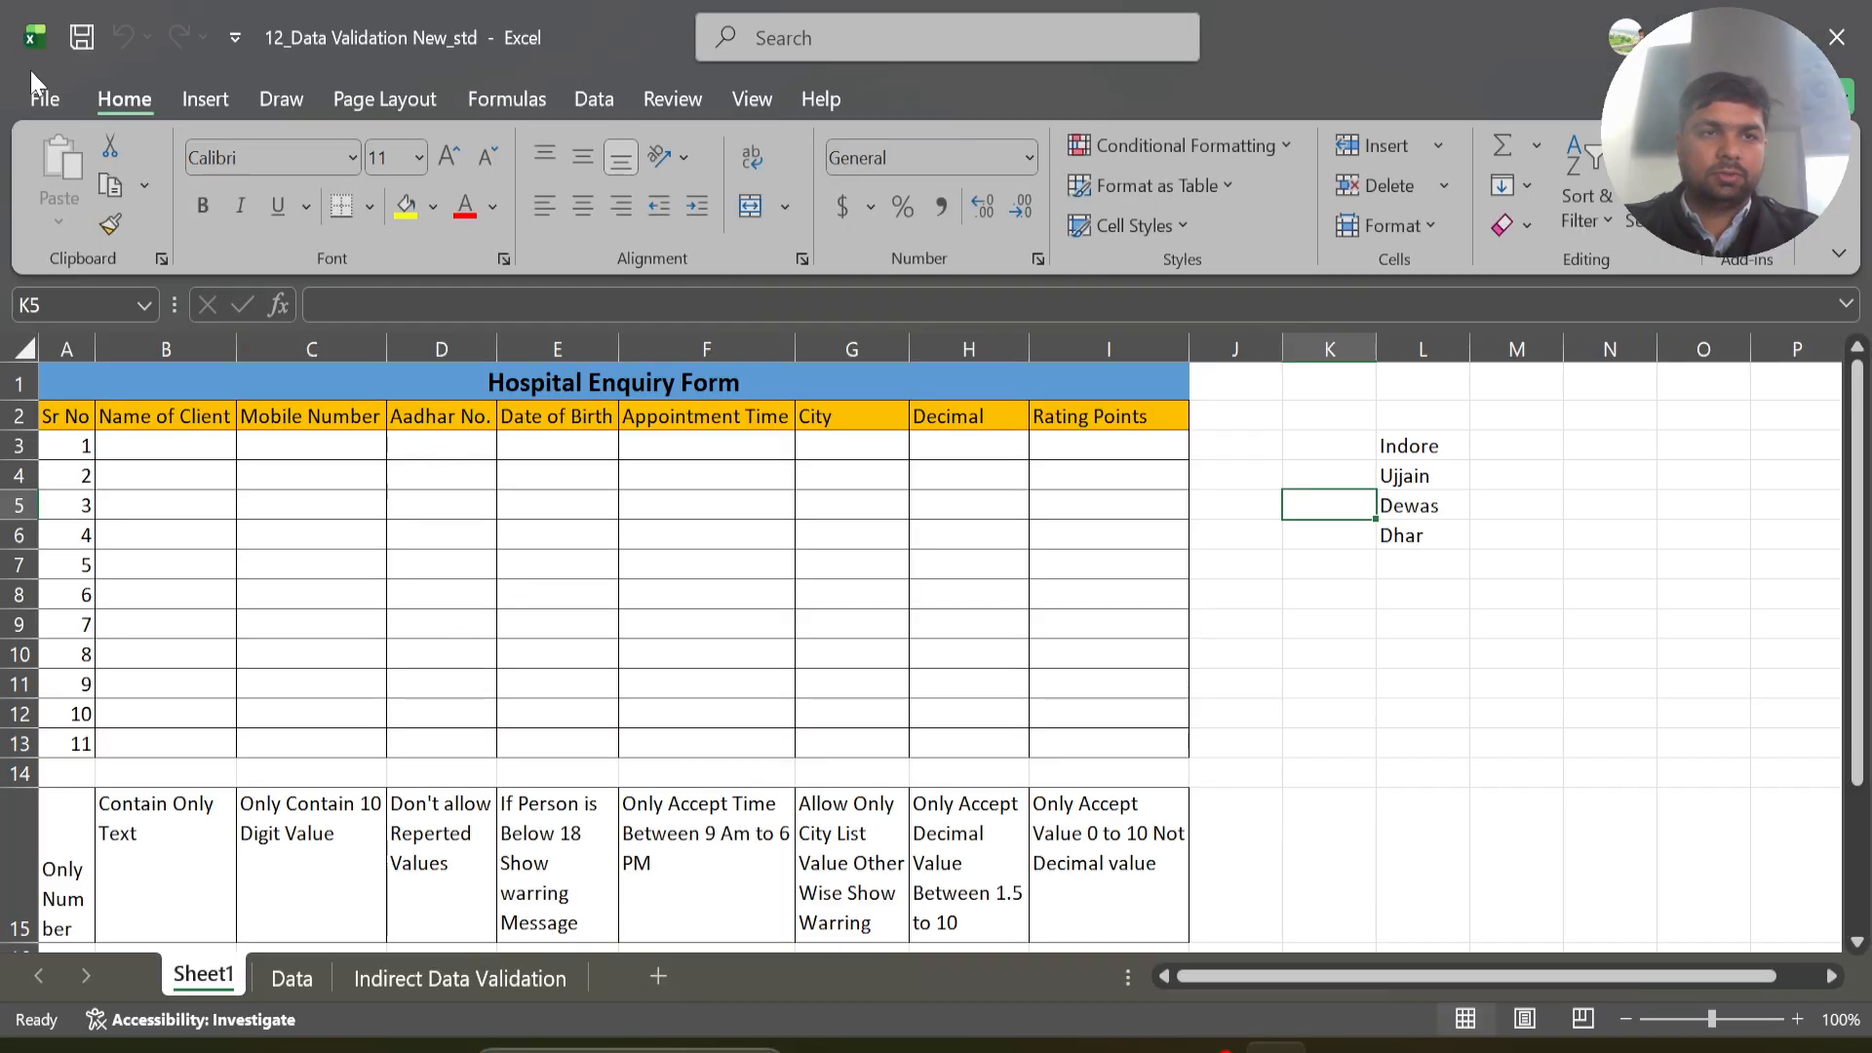
pyautogui.click(39, 92)
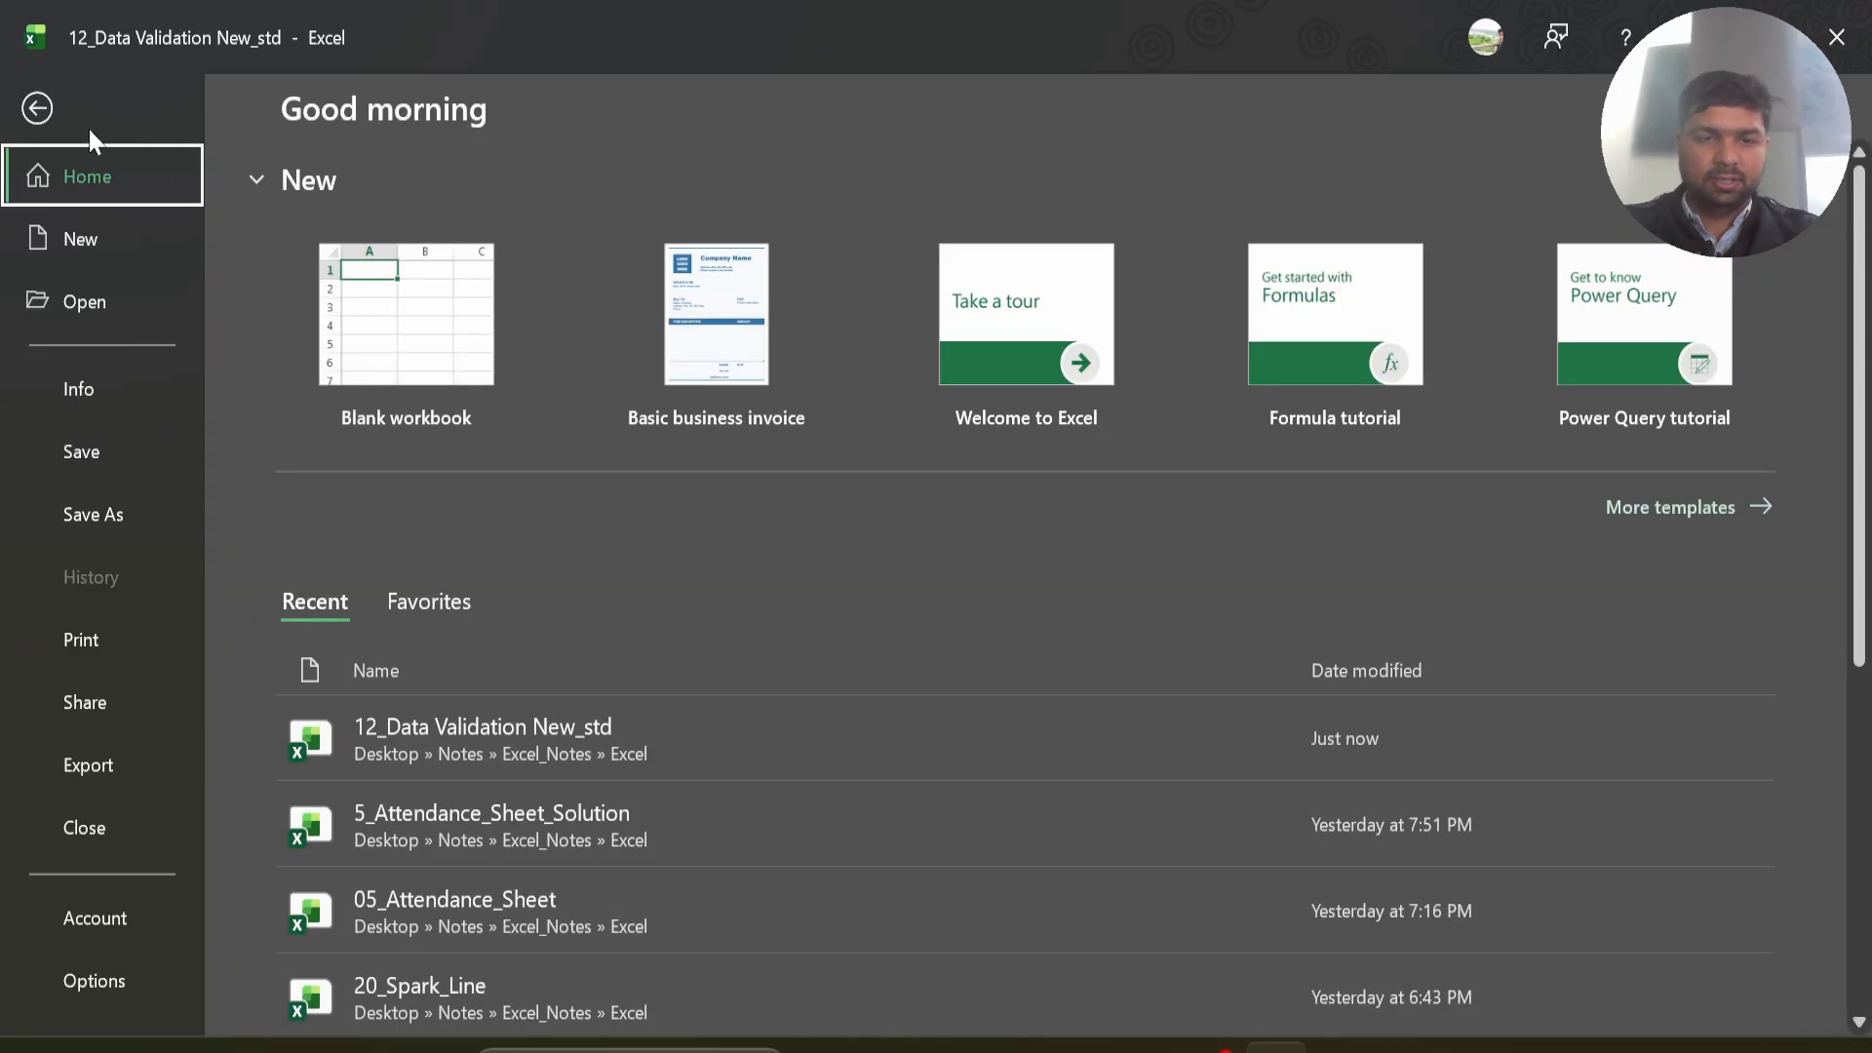
pyautogui.scroll(-5, 664, 926)
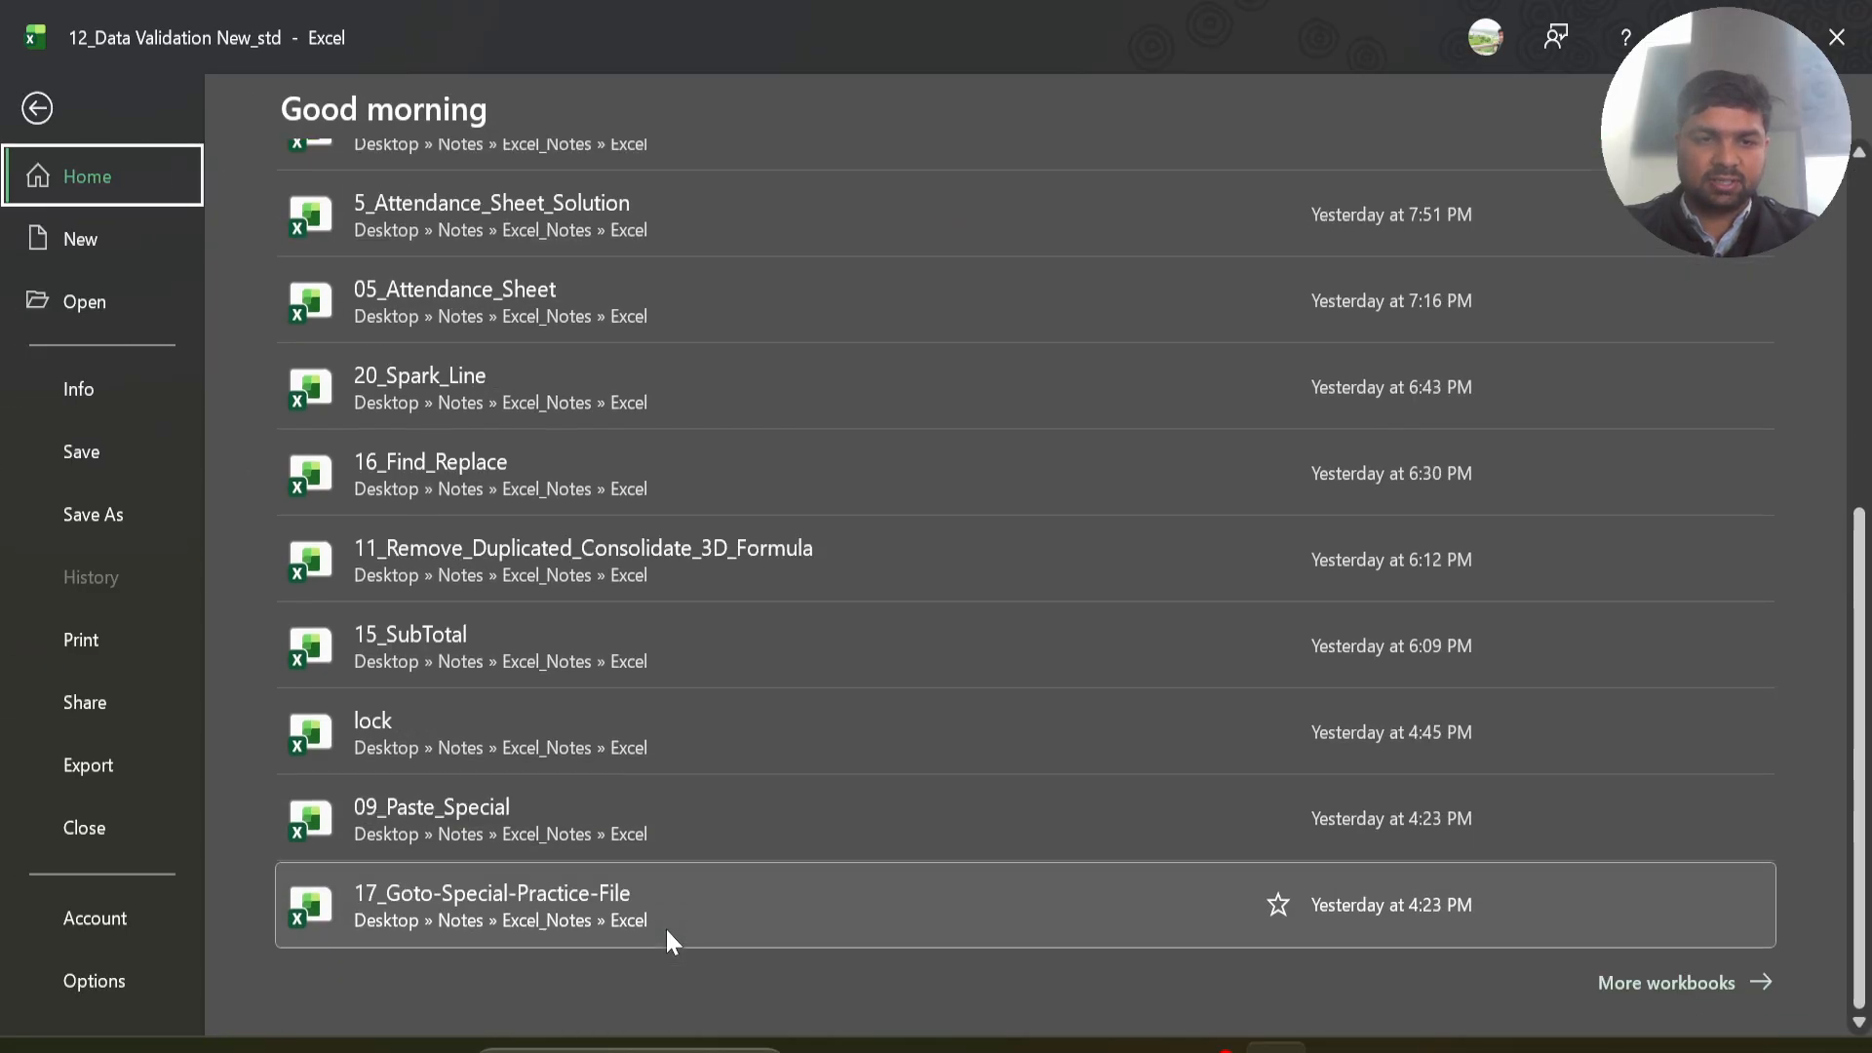
pyautogui.scroll(5, 665, 926)
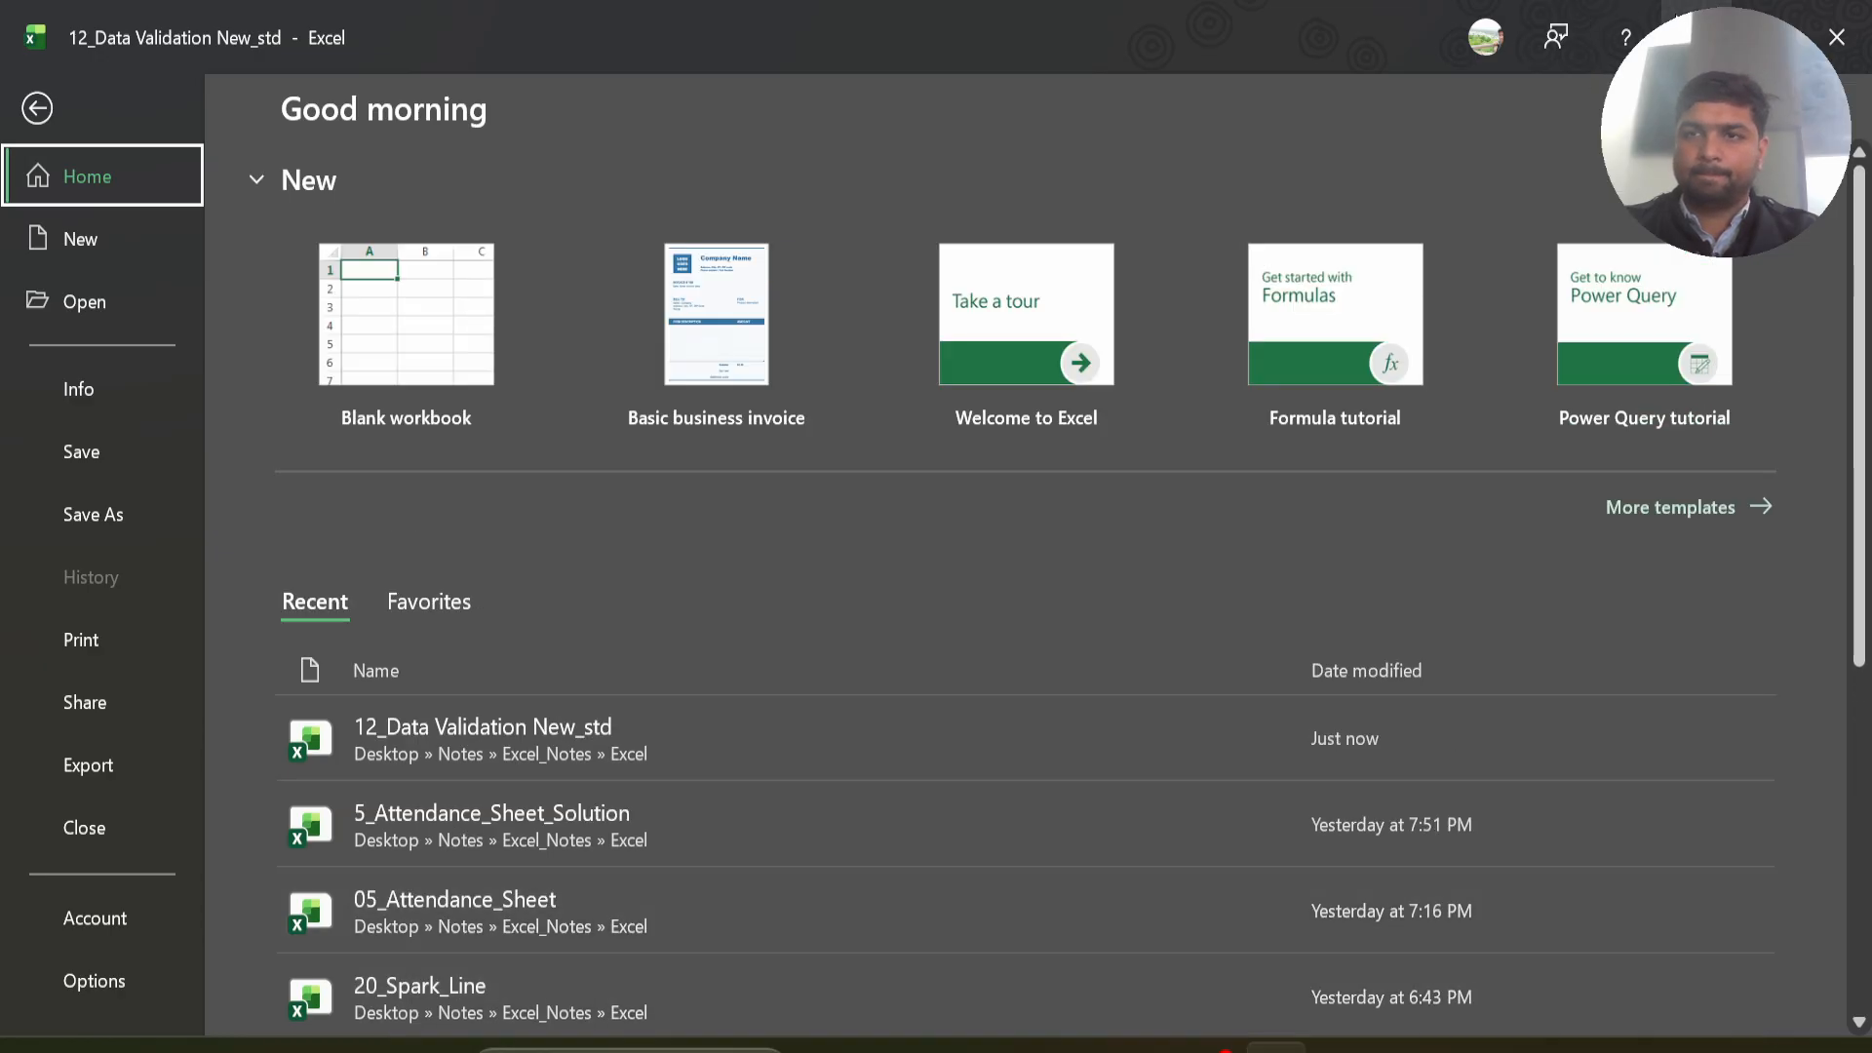
# - Open the workbook 12_Data Validation Solution from the Excel folder inside Notes > Excel_Notes on the desktop
pyautogui.click(1697, 37)
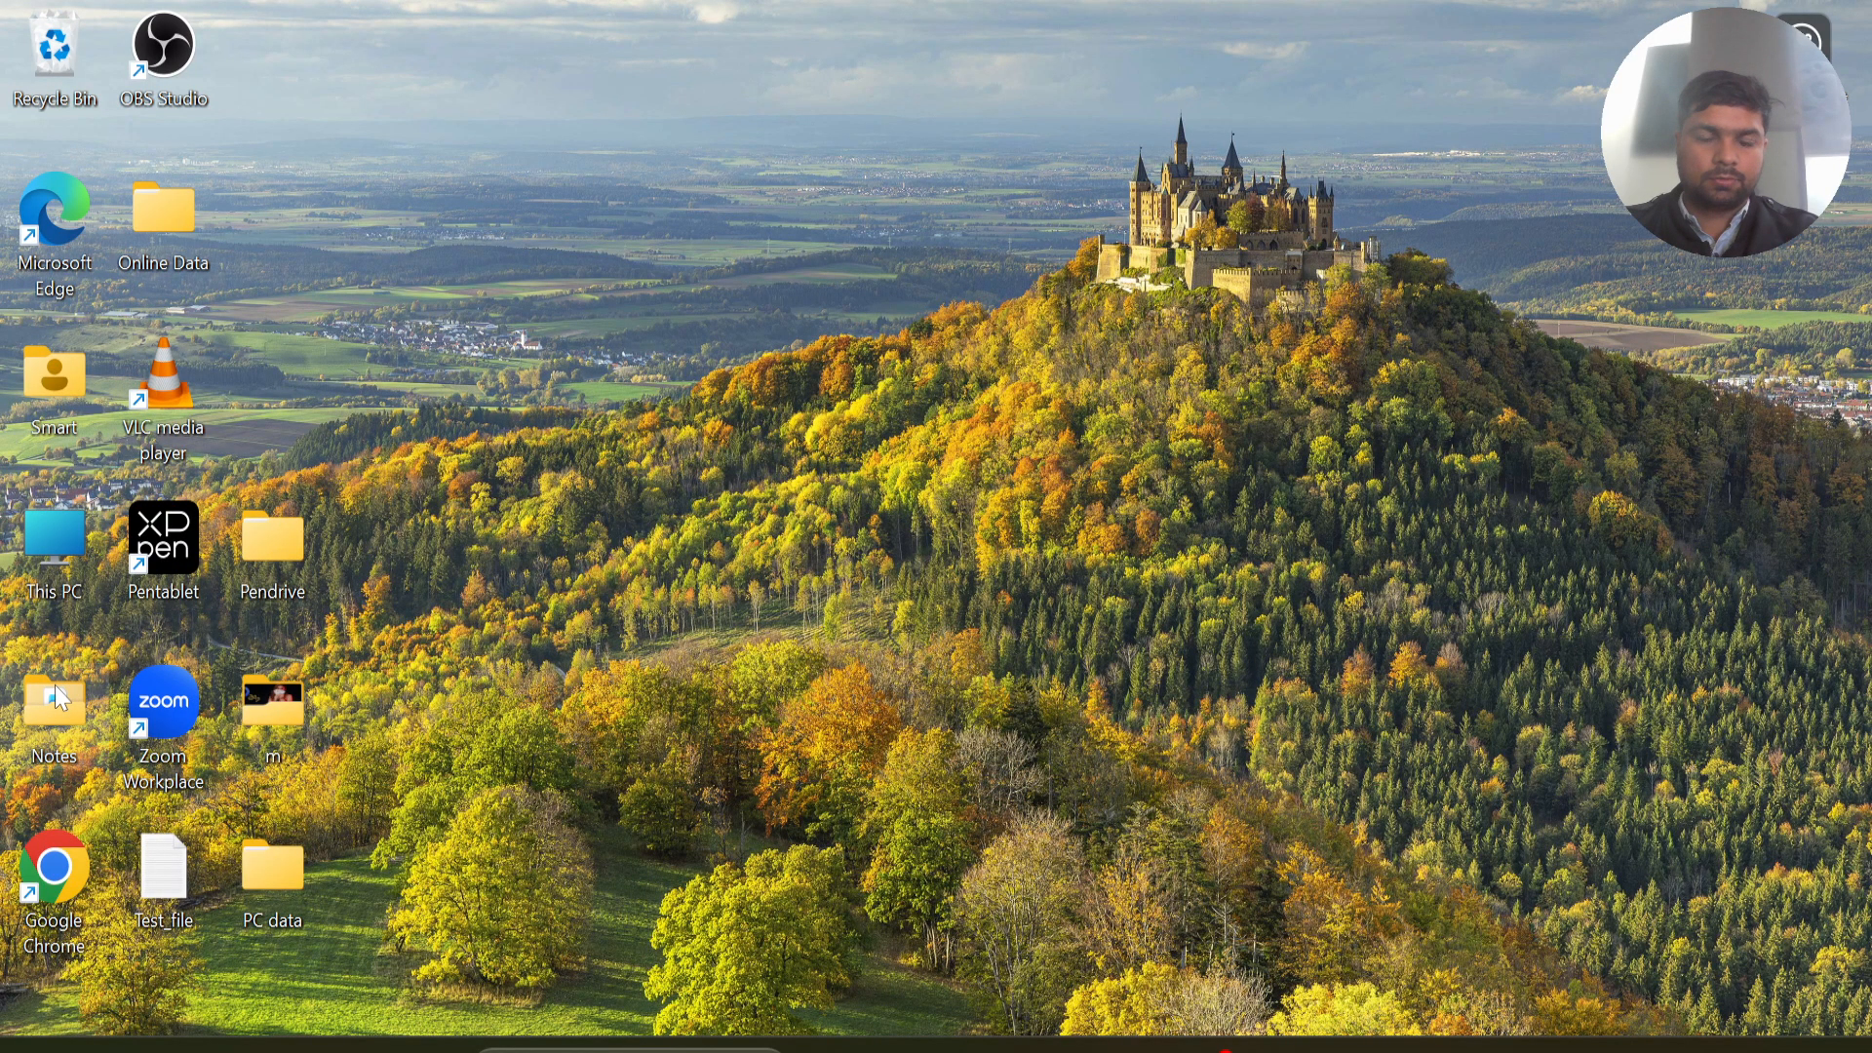
pyautogui.doubleClick(55, 697)
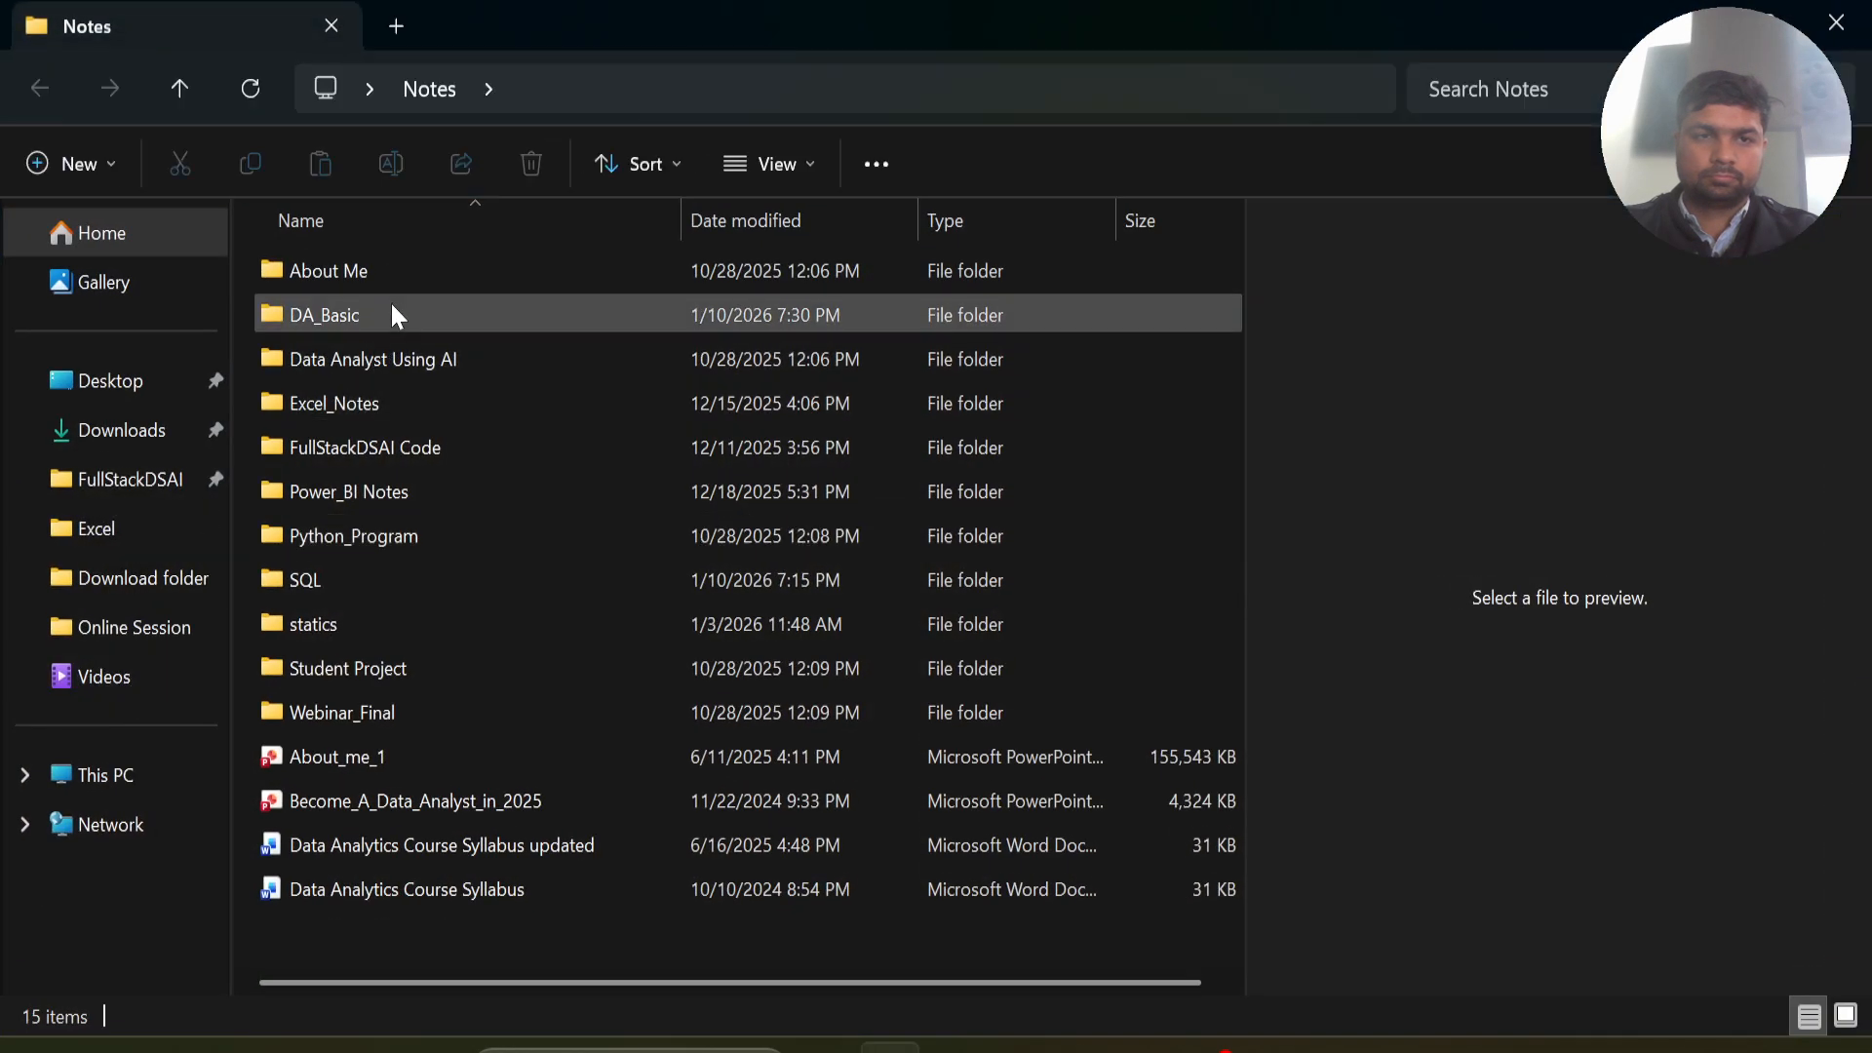
pyautogui.doubleClick(373, 400)
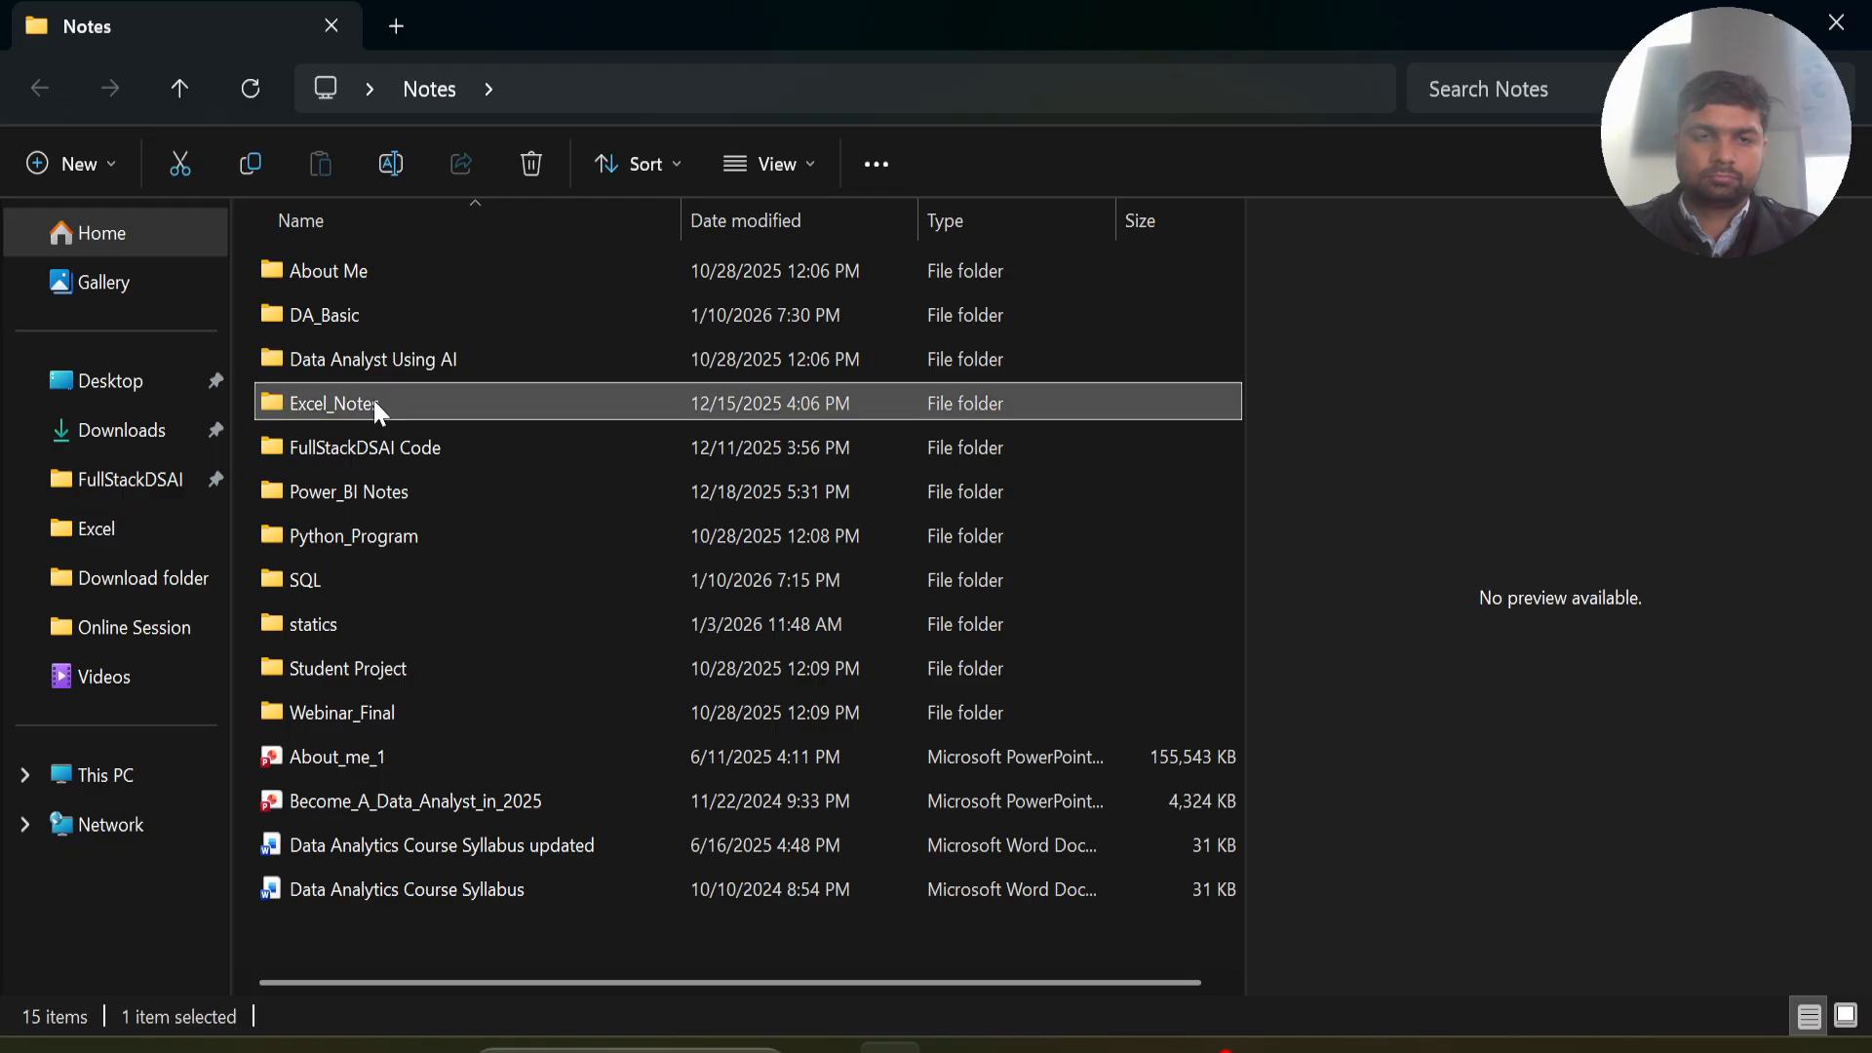
pyautogui.doubleClick(342, 273)
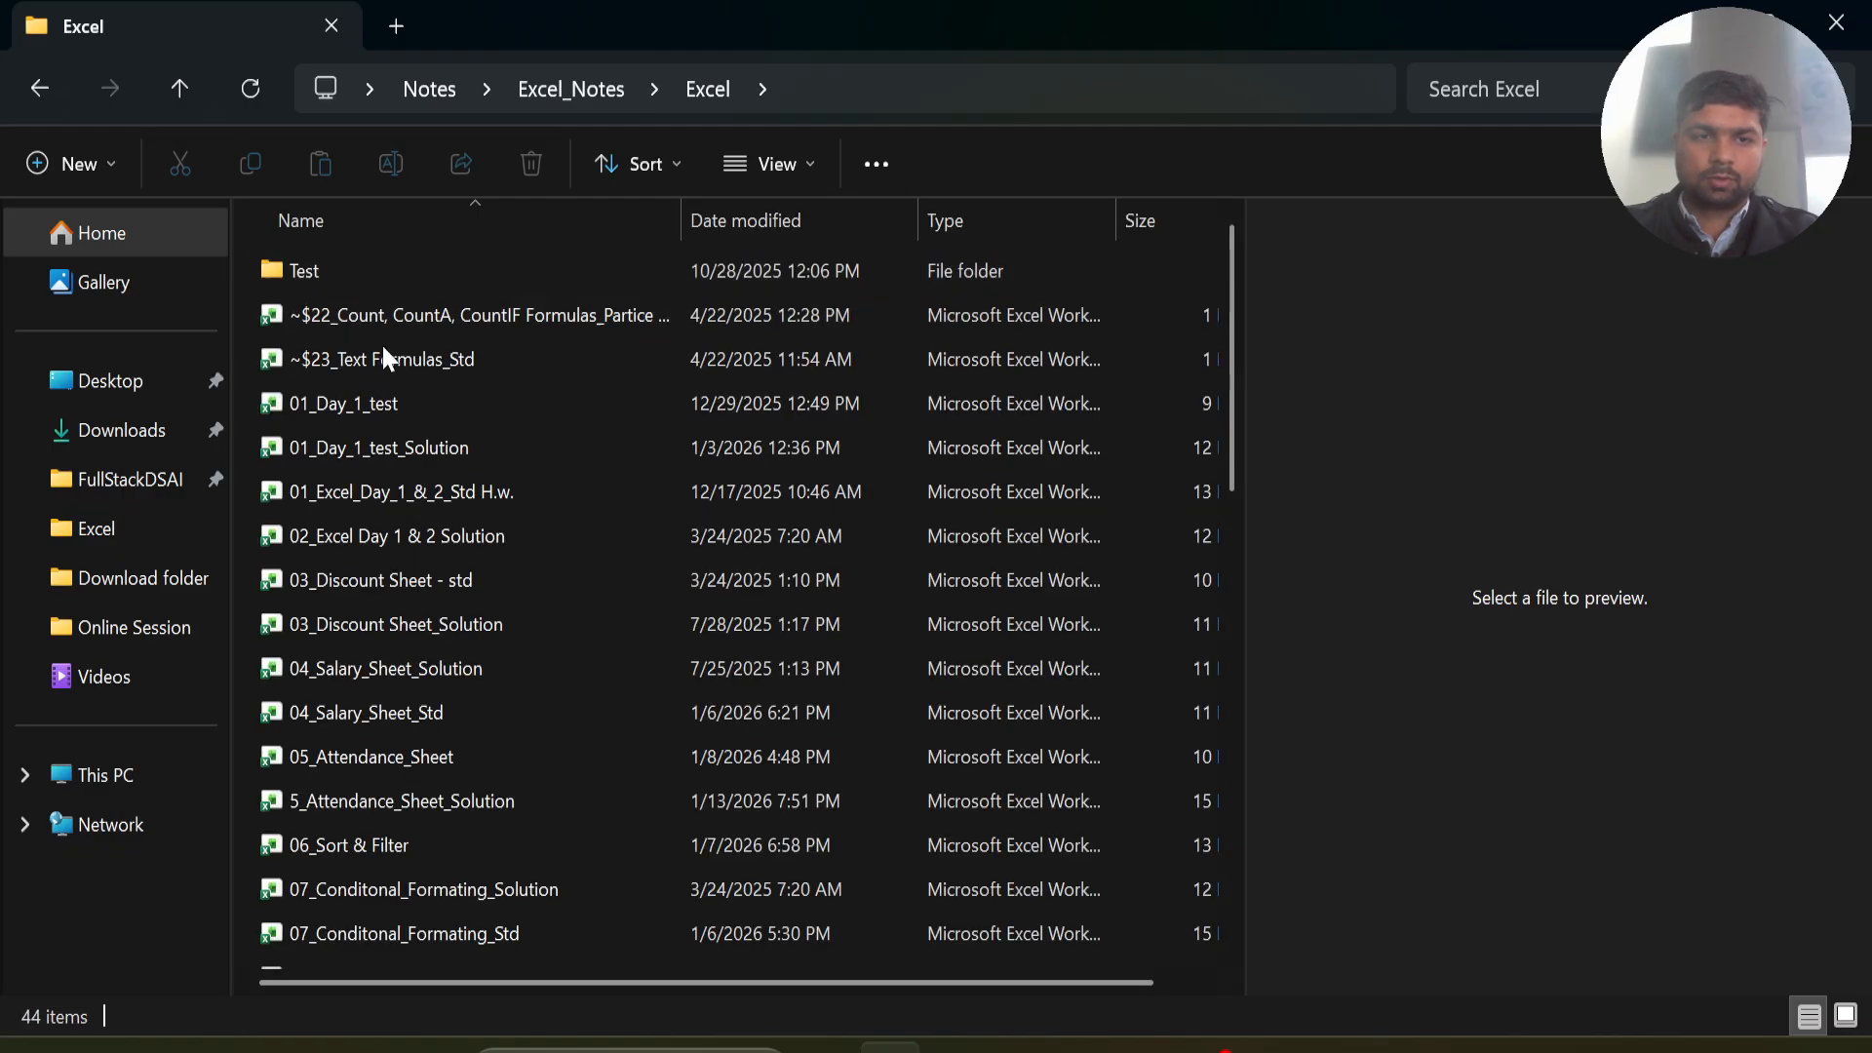
pyautogui.scroll(-4, 425, 661)
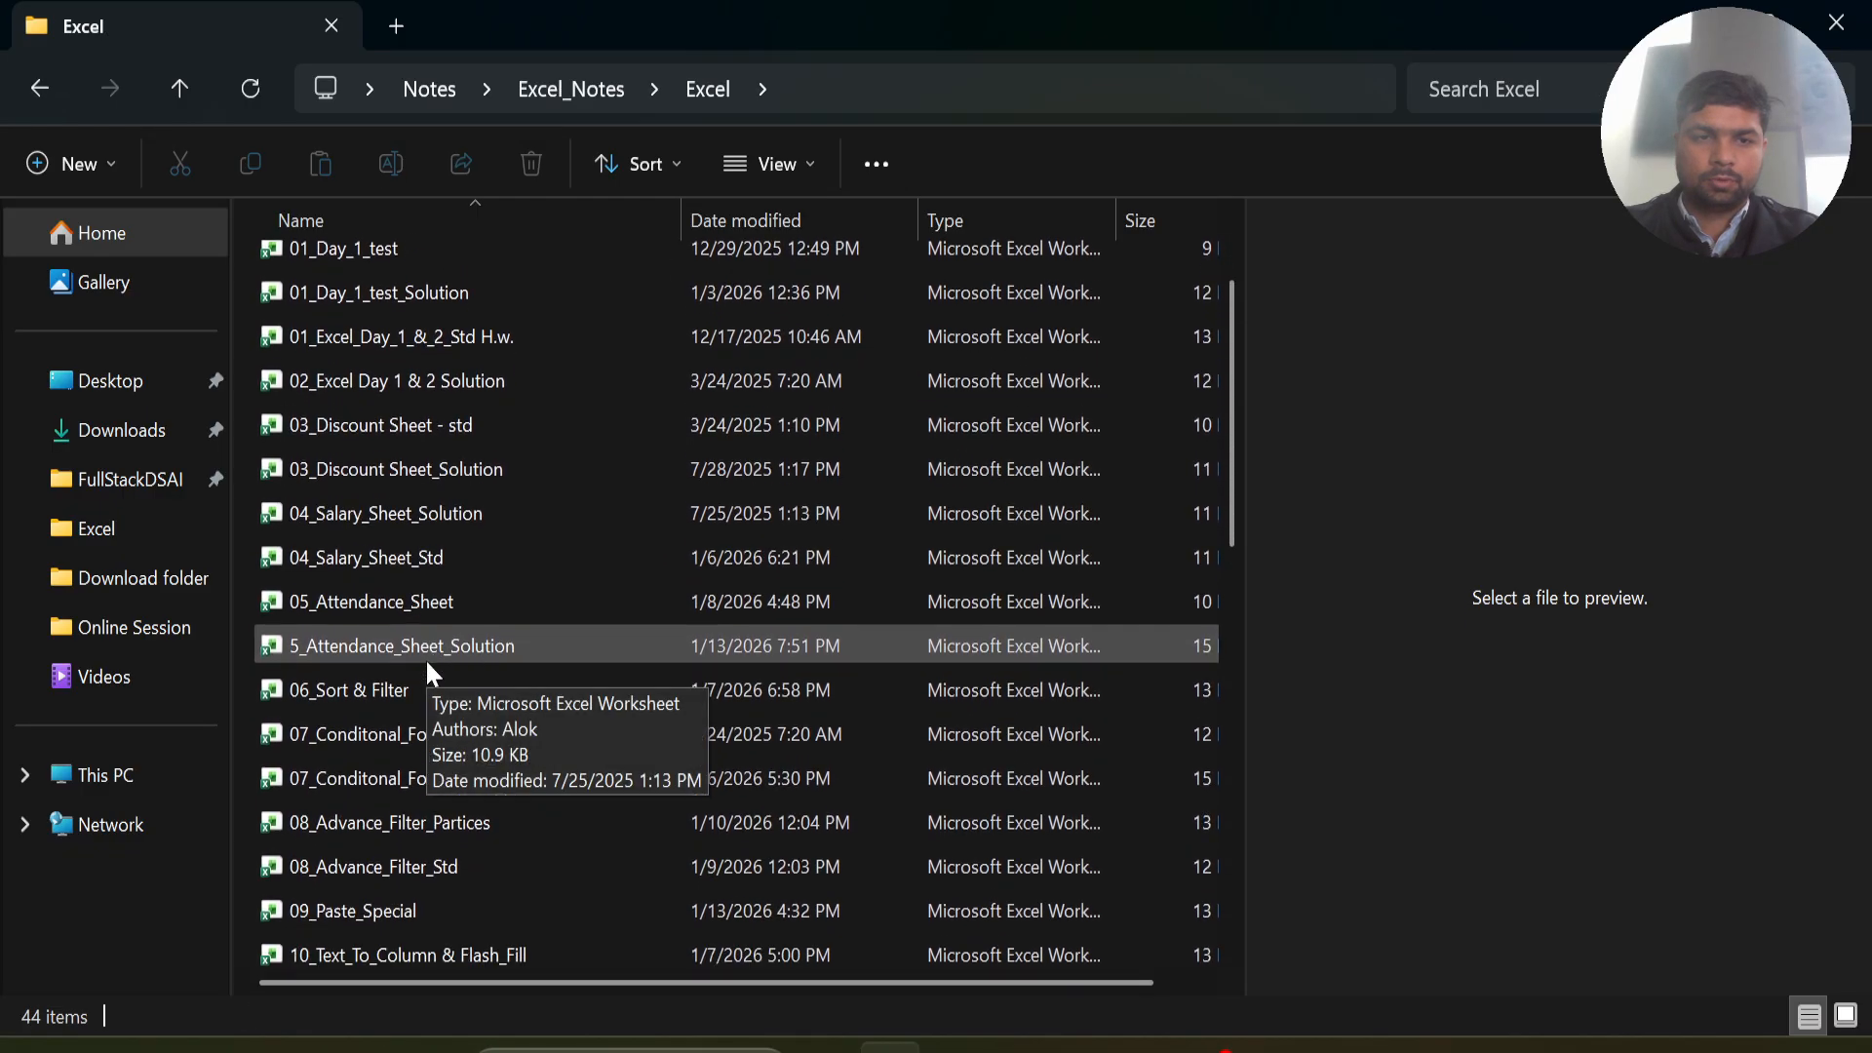
pyautogui.scroll(-2, 425, 658)
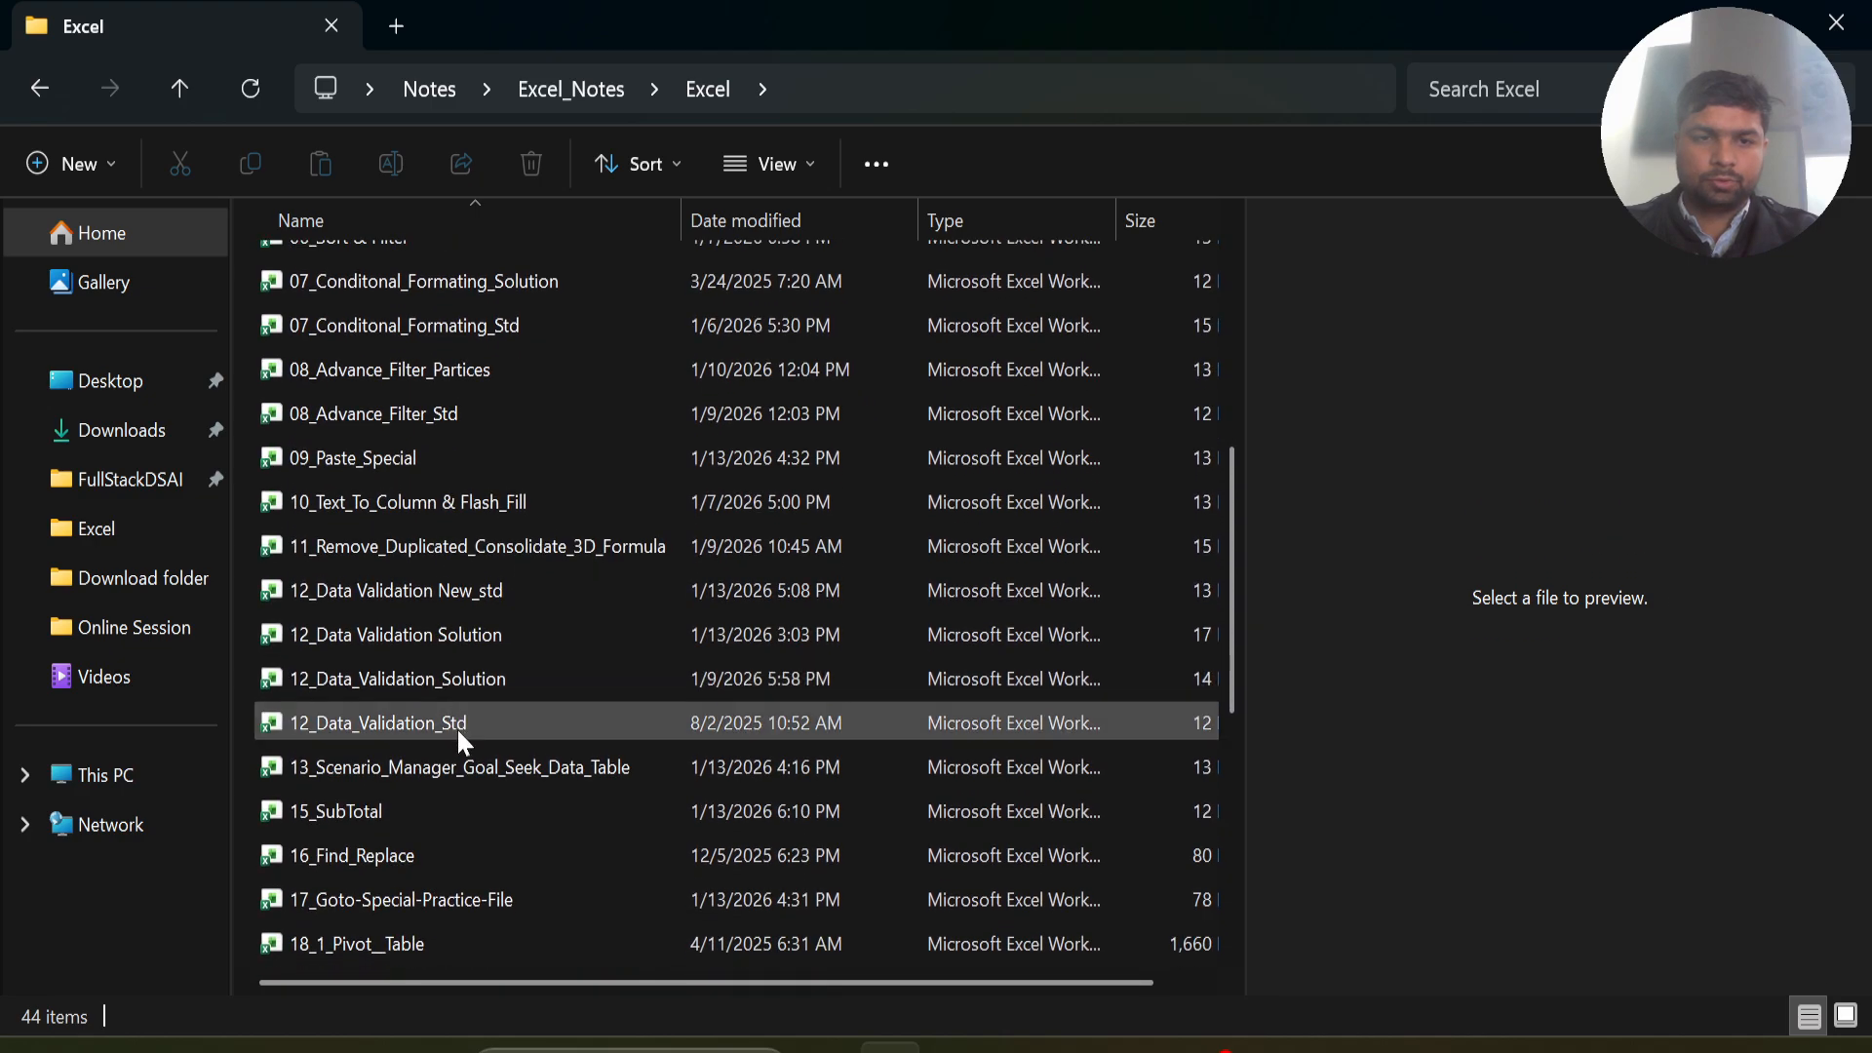
pyautogui.click(478, 677)
pyautogui.click(470, 642)
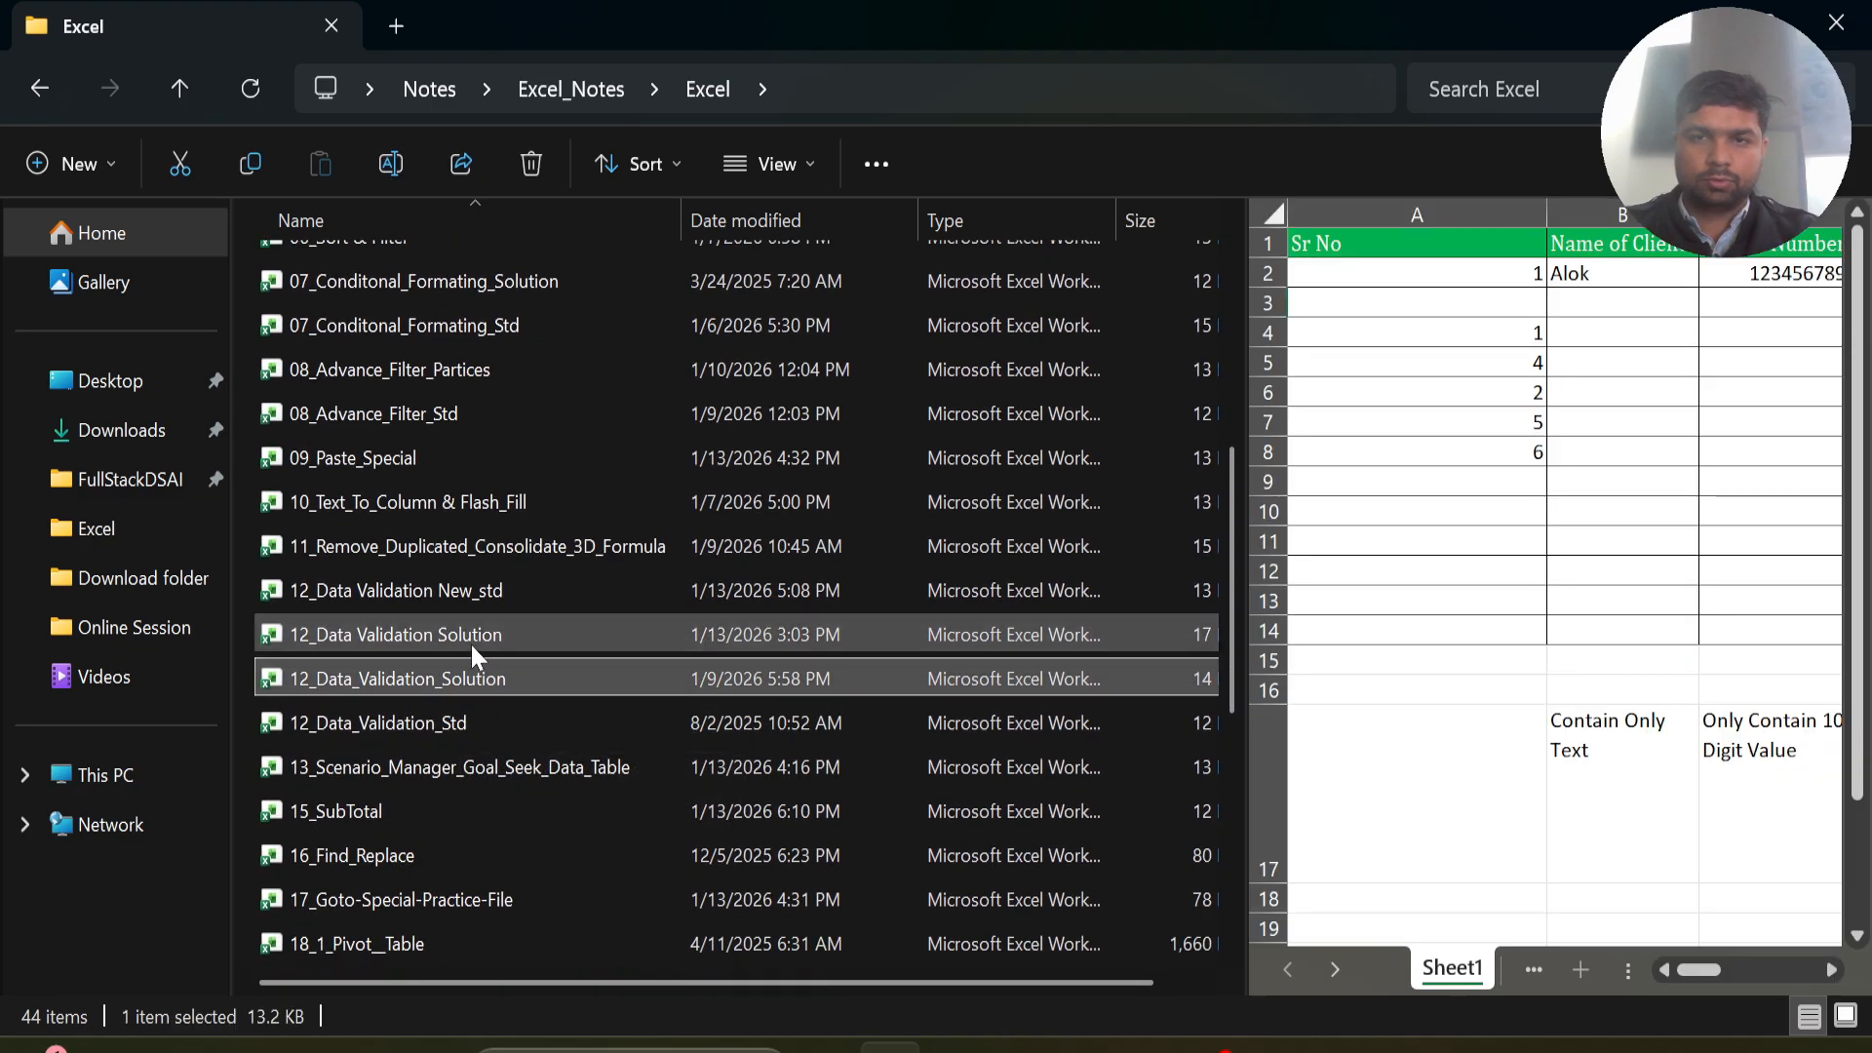
pyautogui.doubleClick(469, 642)
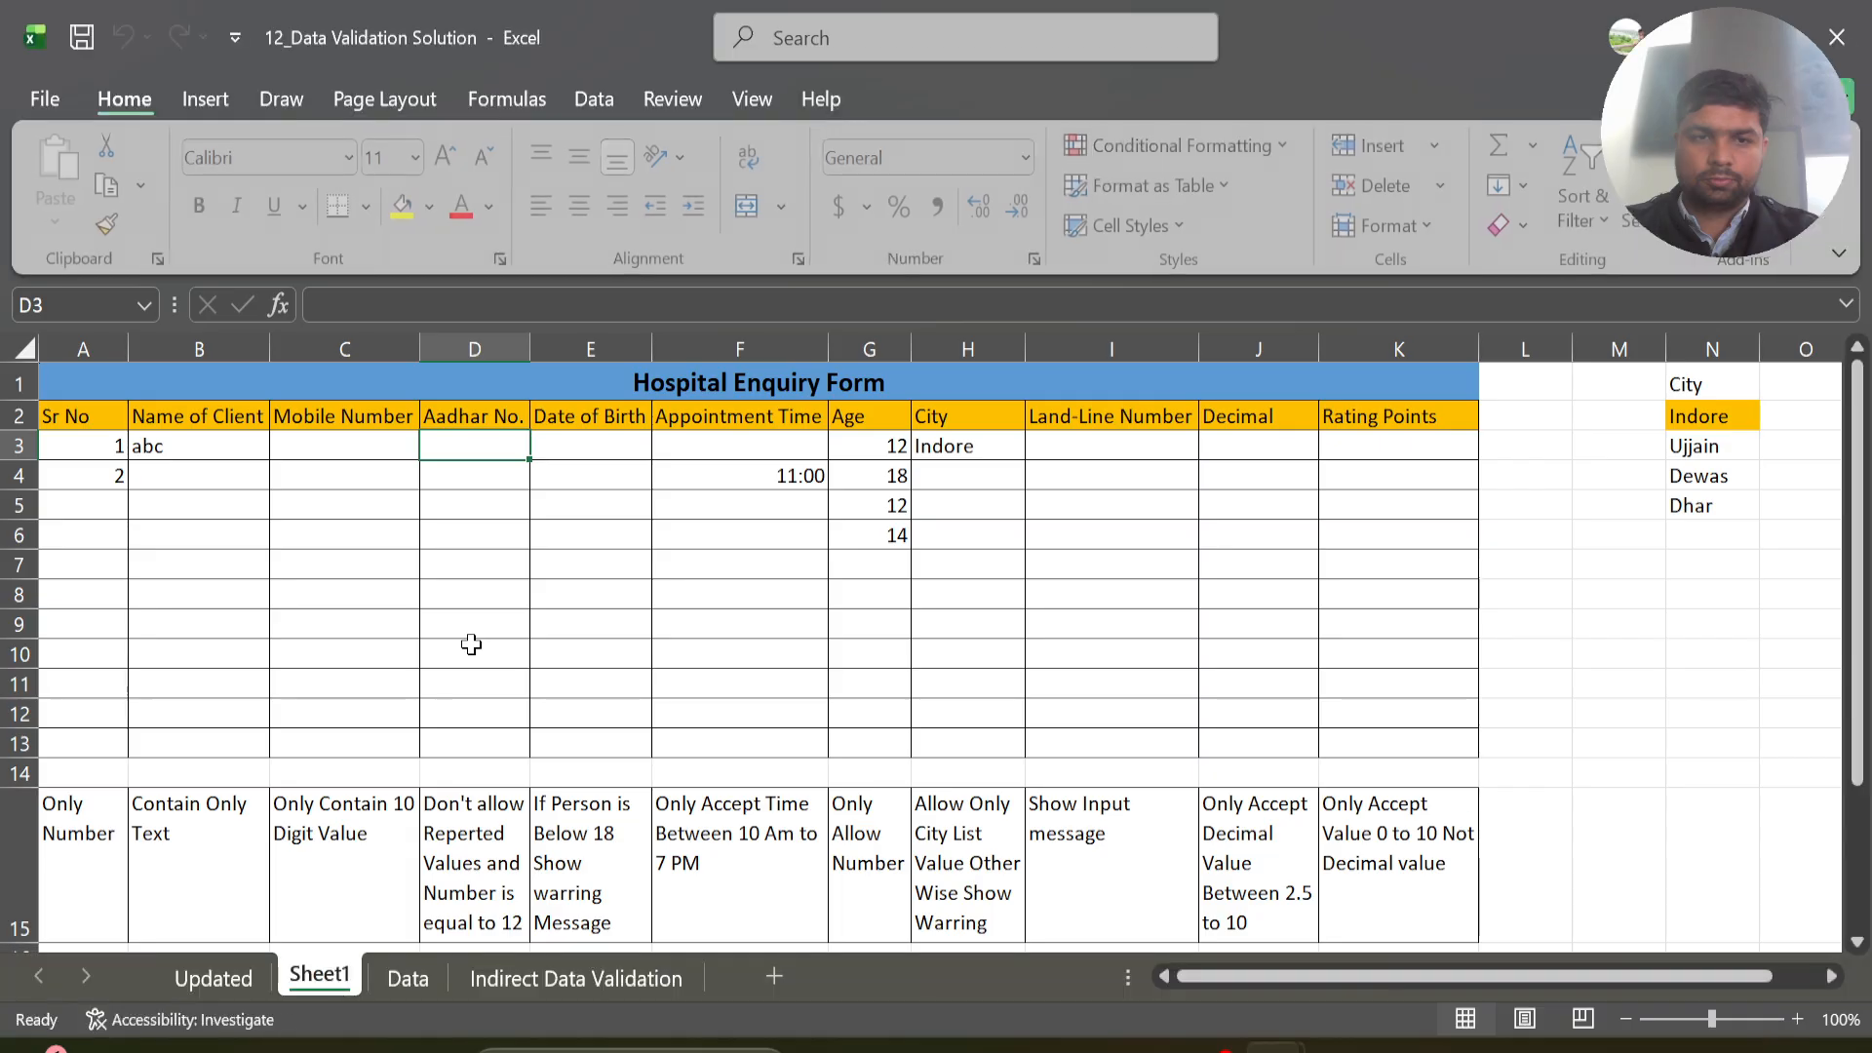
# - Test the Sr No validation in cell A6 by trying the text "abc", and enter 5 there instead
pyautogui.click(106, 504)
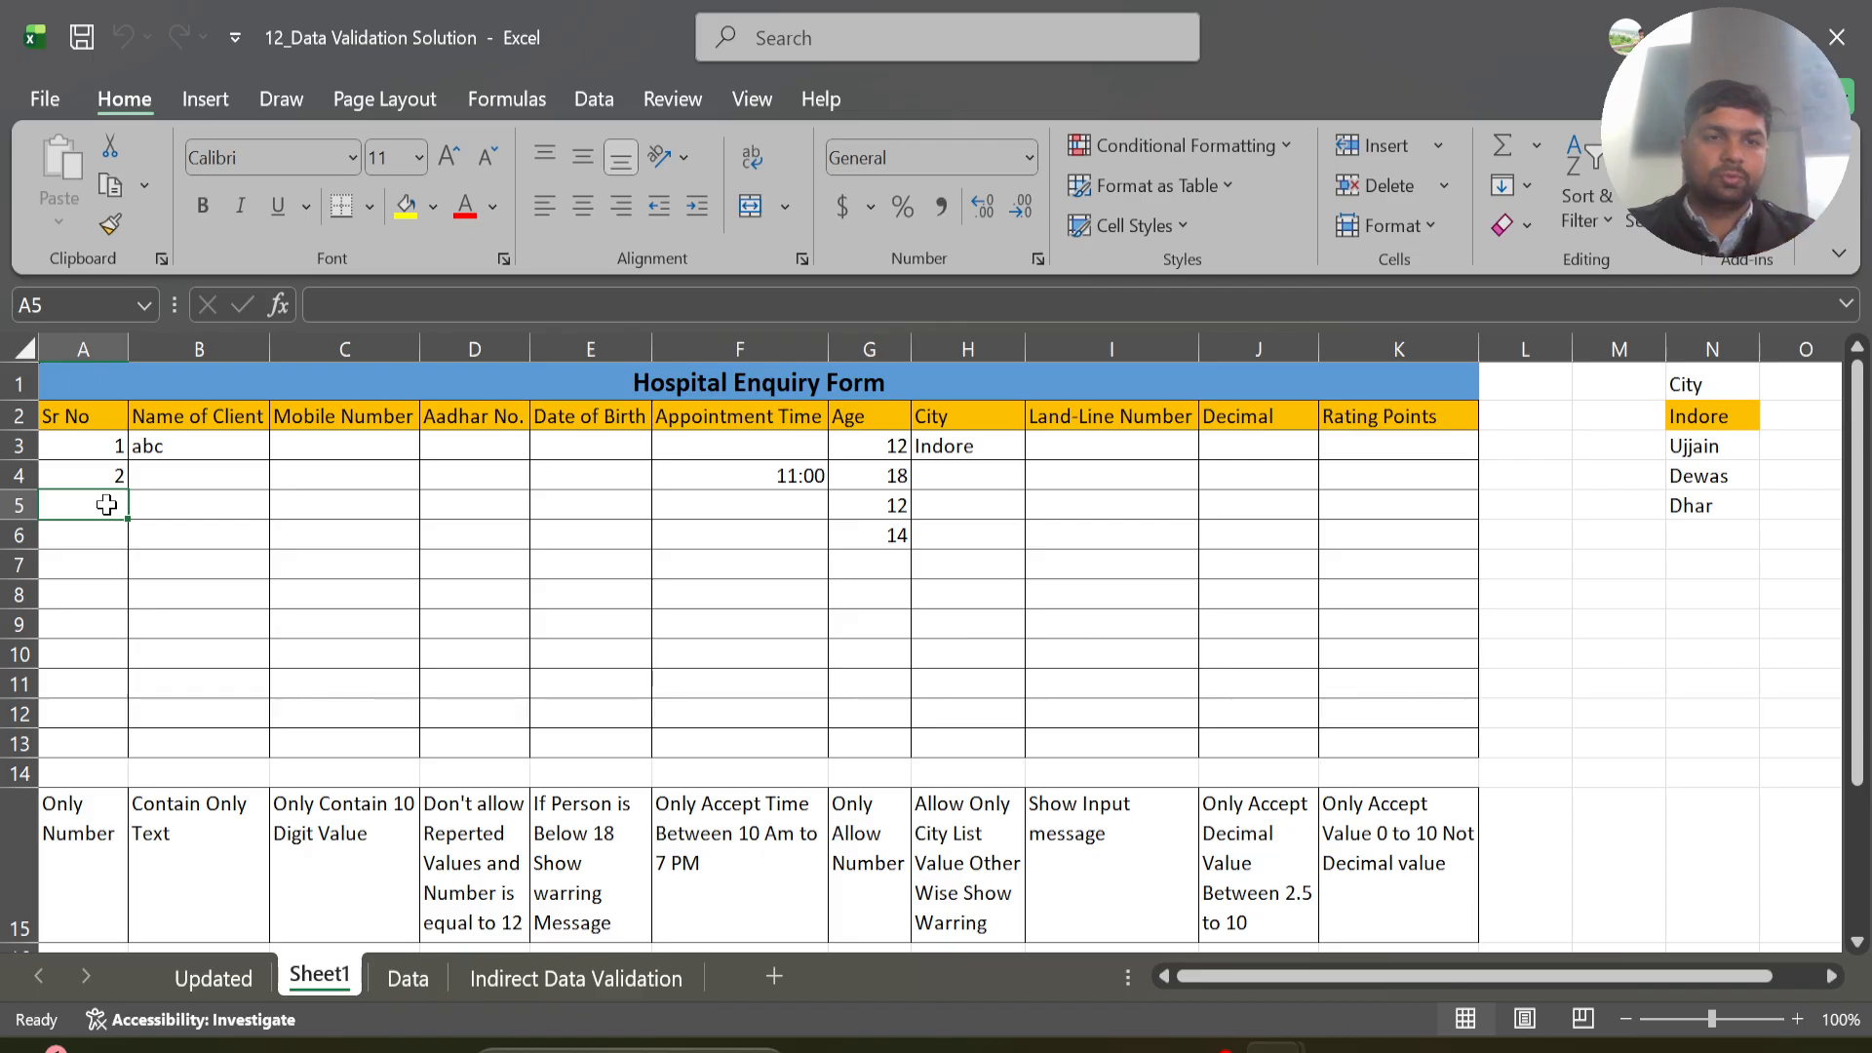
pyautogui.click(104, 534)
pyautogui.write('abc')
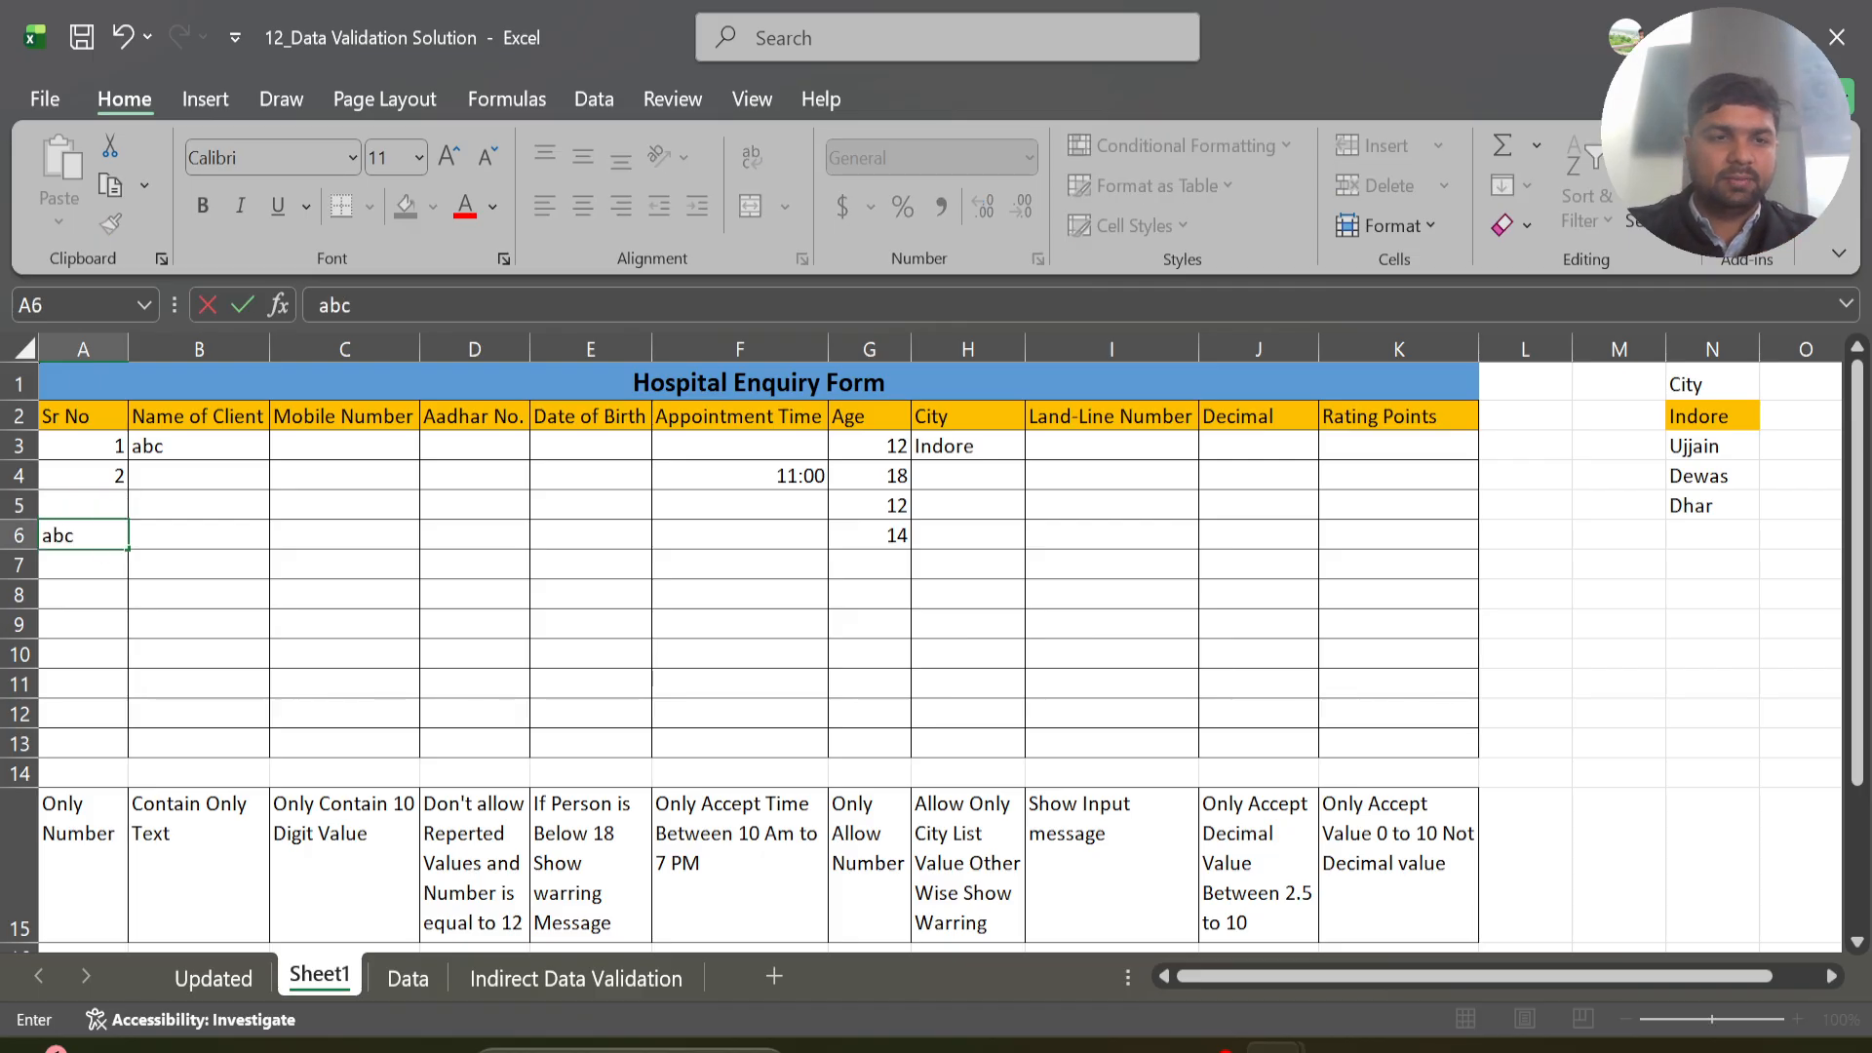
pyautogui.press('Return')
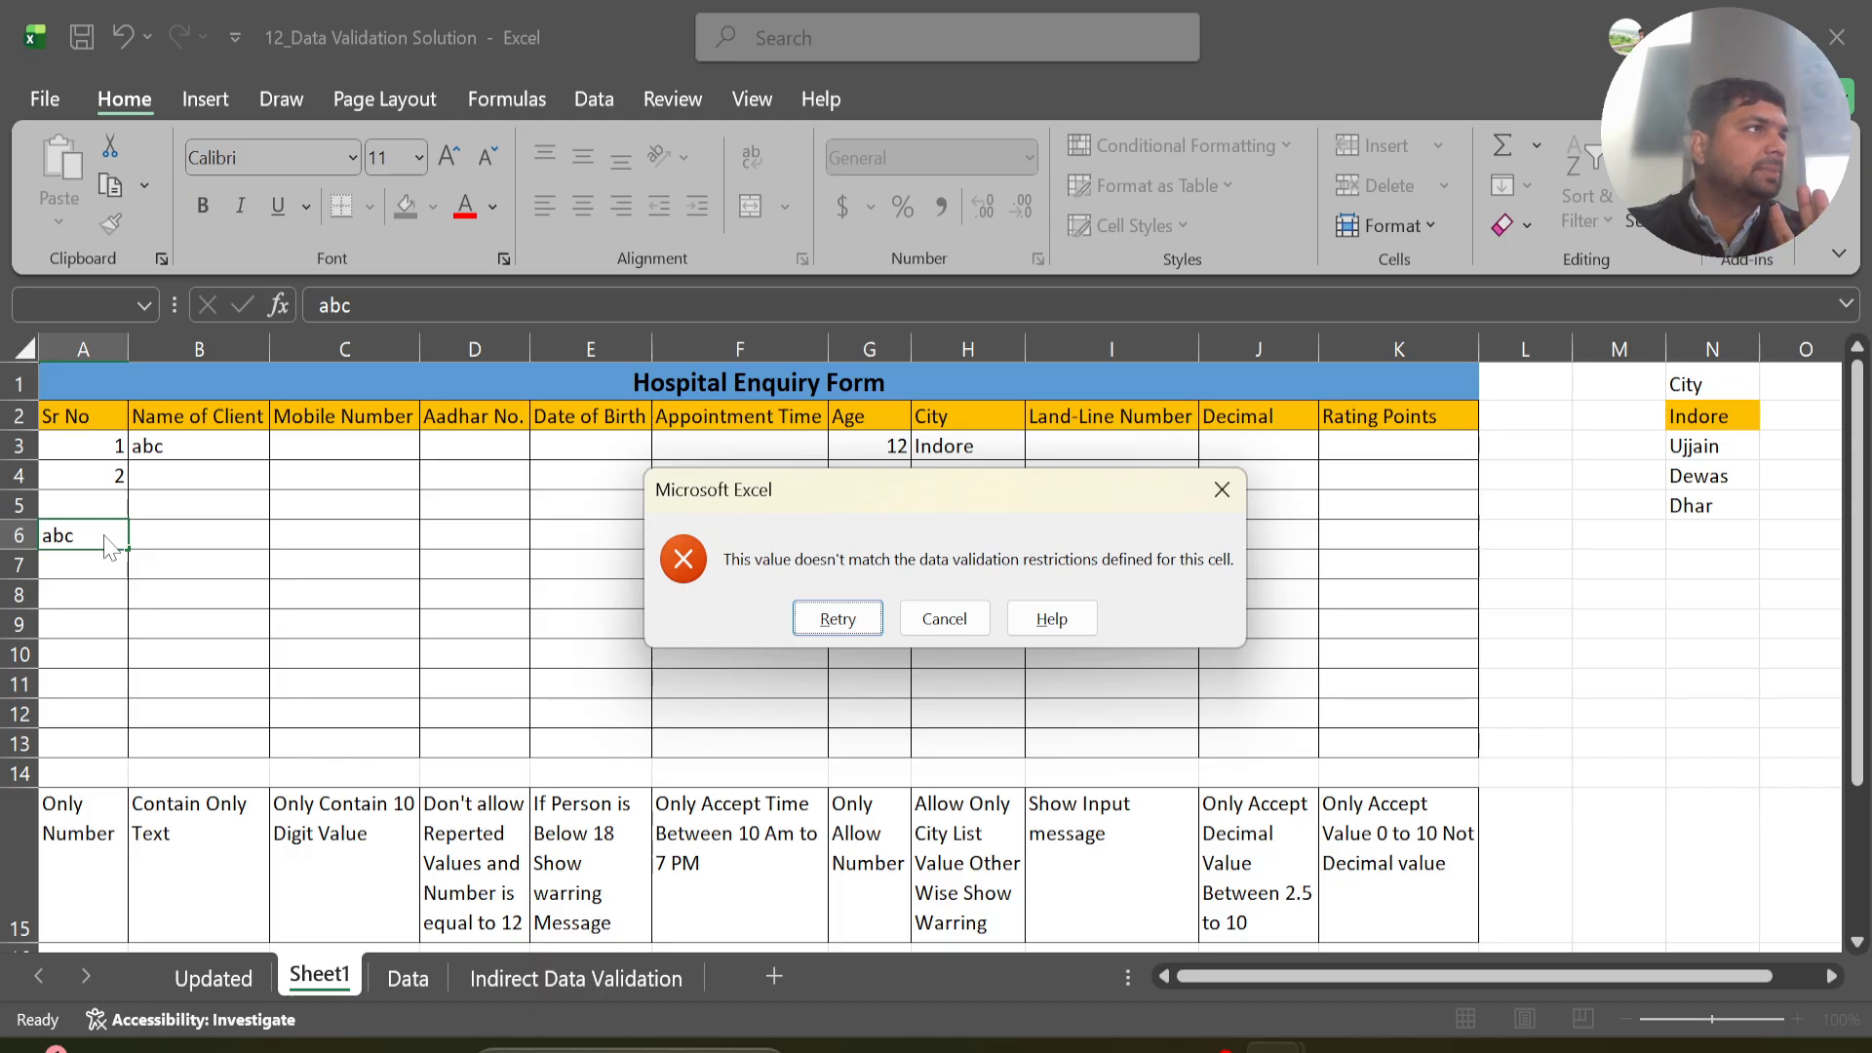
pyautogui.press('Tab')
pyautogui.press('Return')
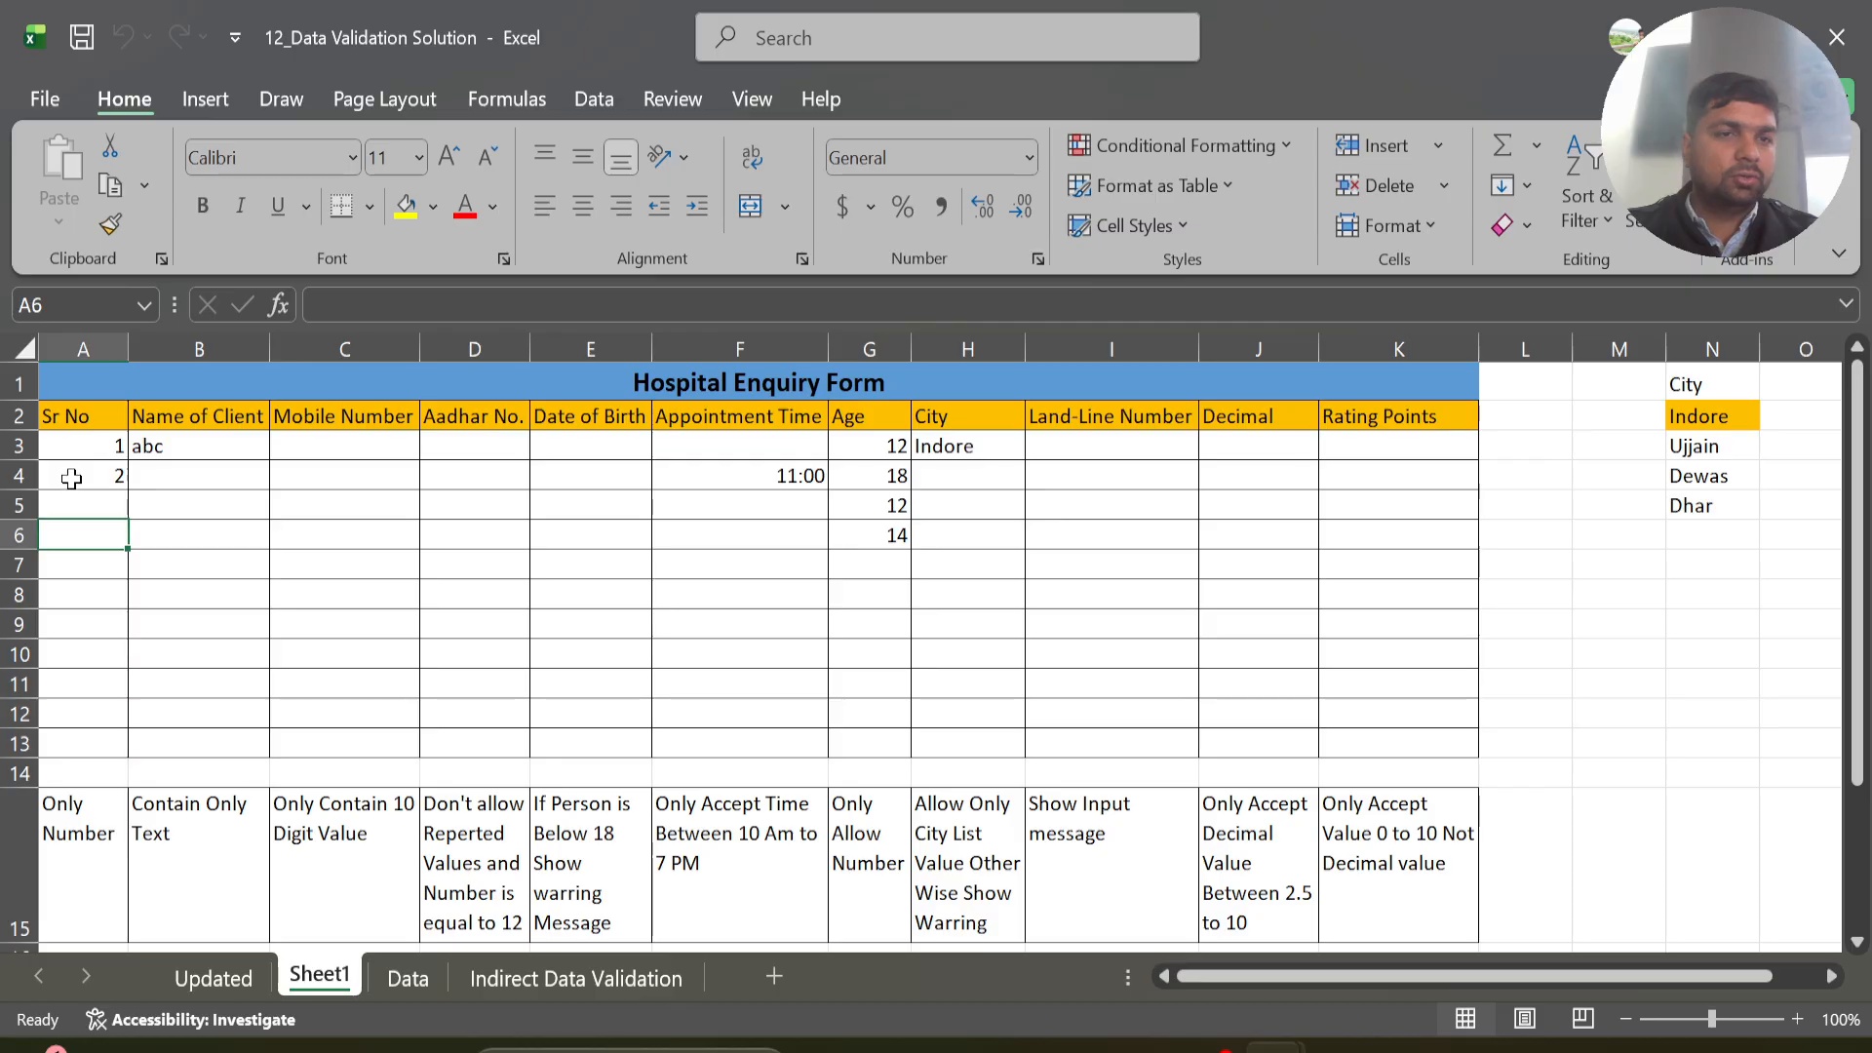
pyautogui.write('5')
pyautogui.press('Return')
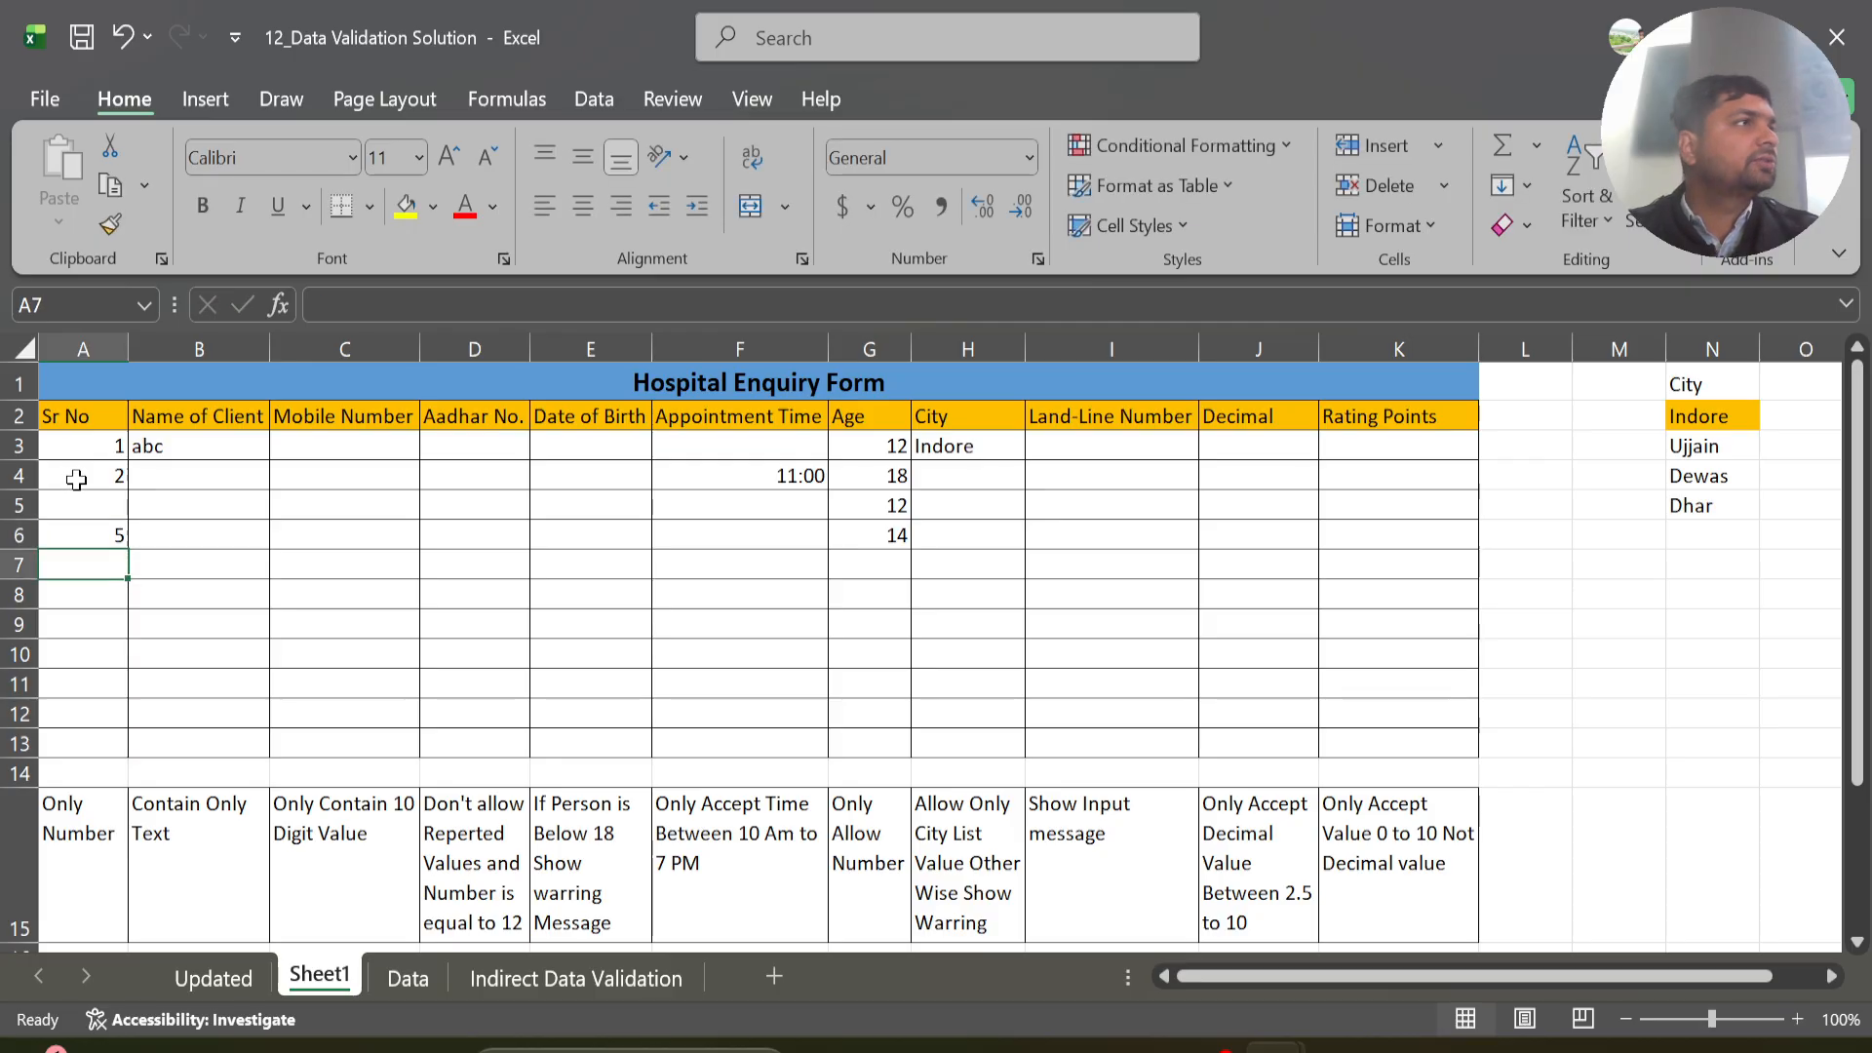
# - Try to enter the text "we" in cell A7 of the Sr No column and discard the entry
pyautogui.write('we')
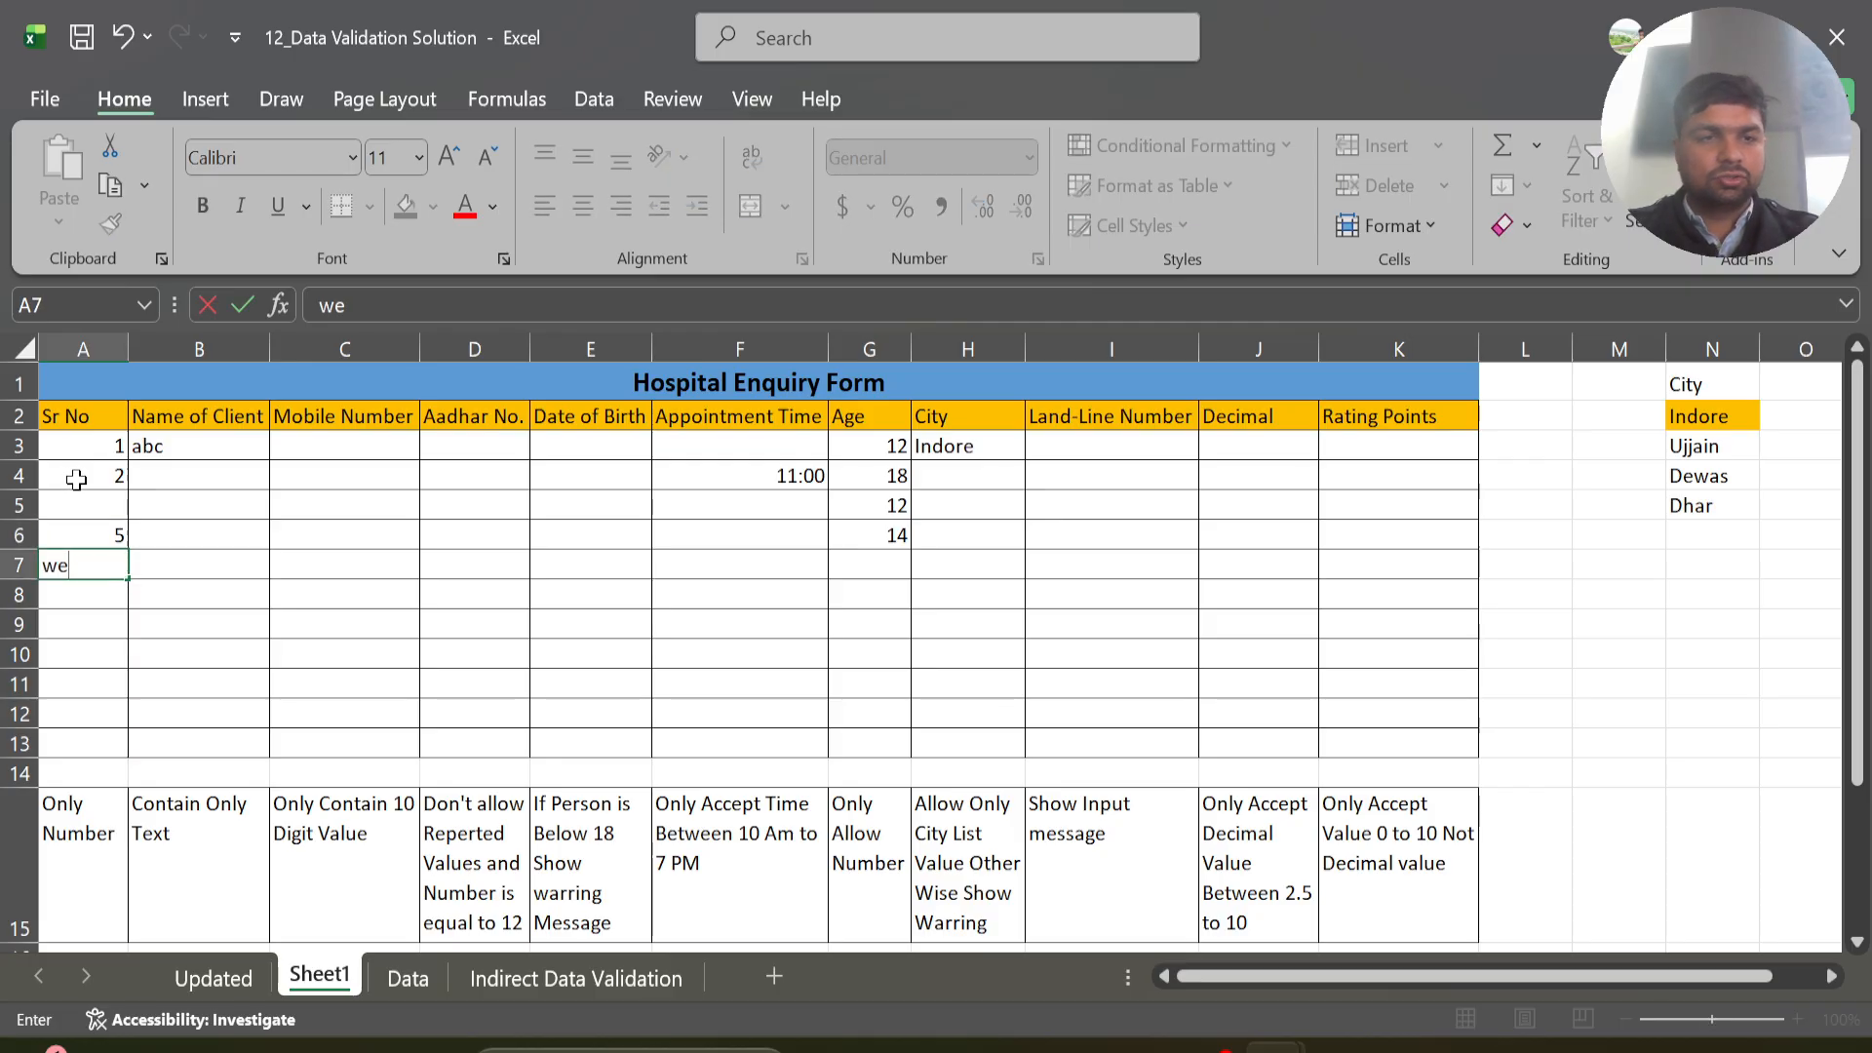
pyautogui.press('Return')
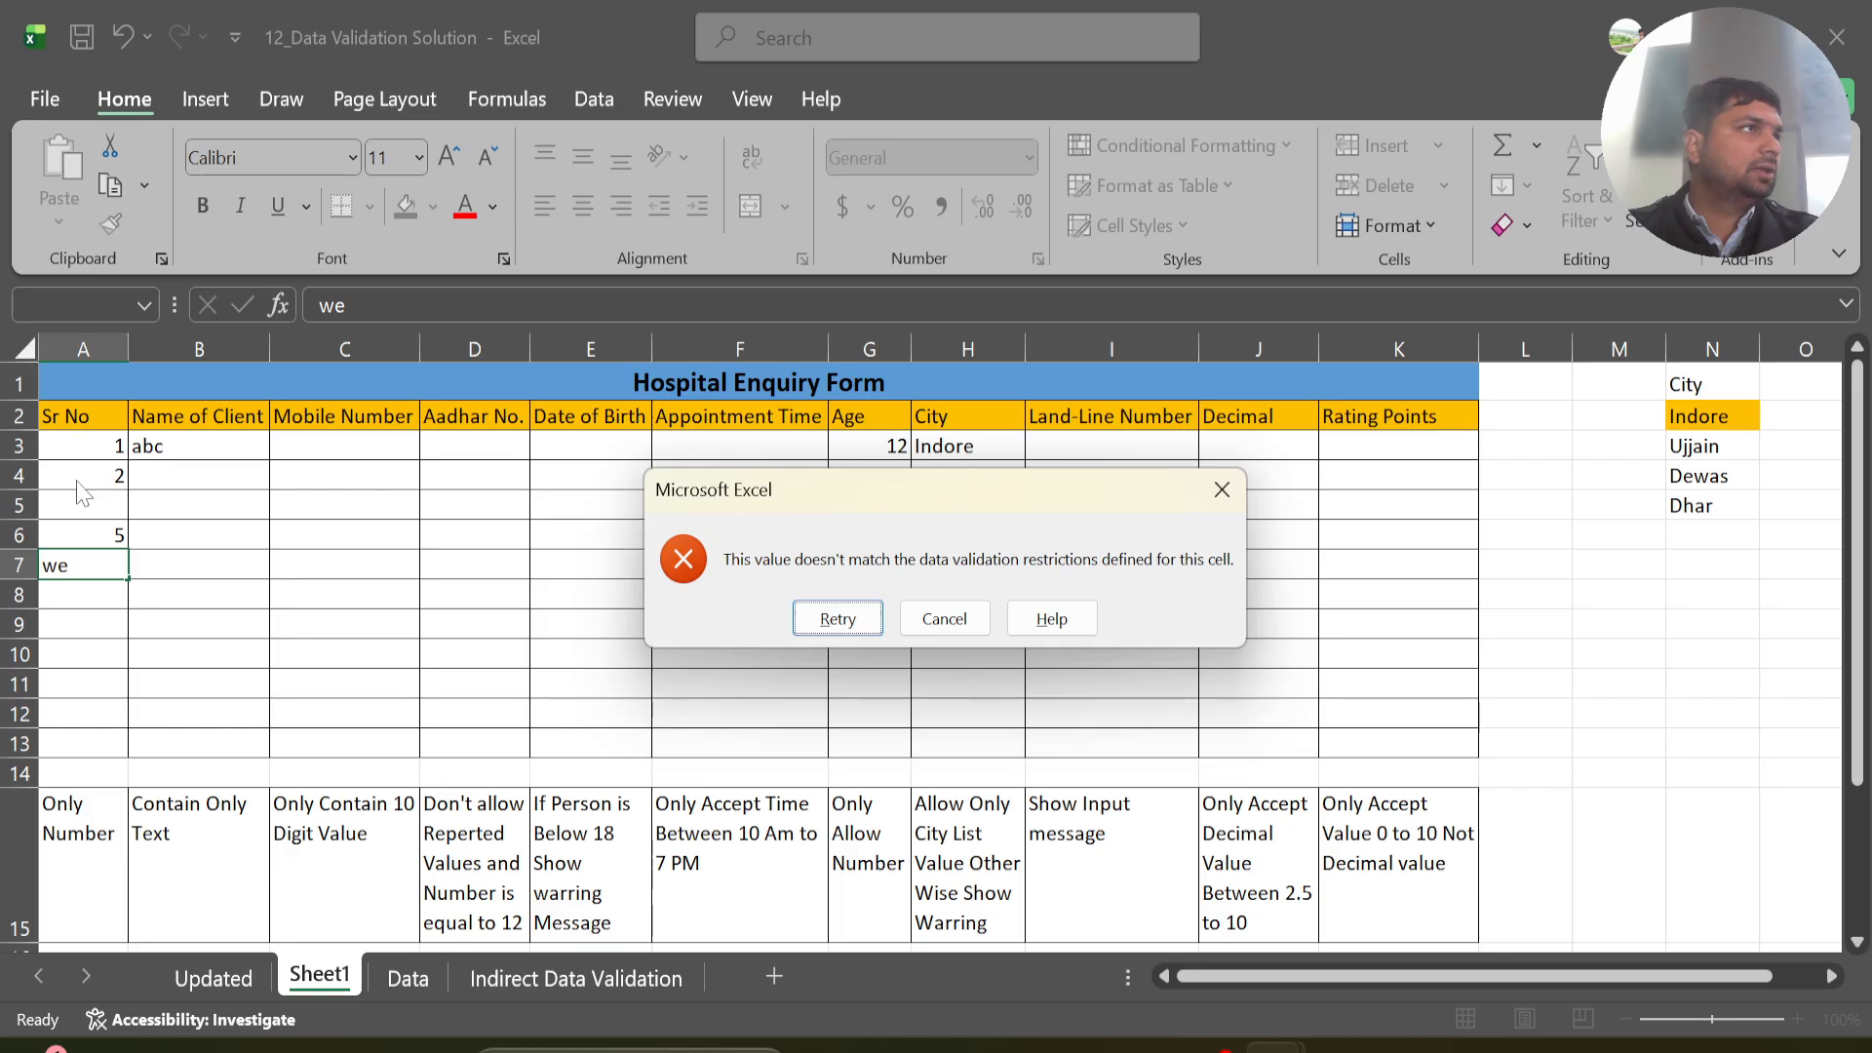
pyautogui.press('Tab')
pyautogui.press('Return')
# - Test the Name of Client validation in cell B4 by trying 123, and enter "abc" there instead
pyautogui.press('Tab')
pyautogui.press('Up')
pyautogui.press('Up')
pyautogui.press('Up')
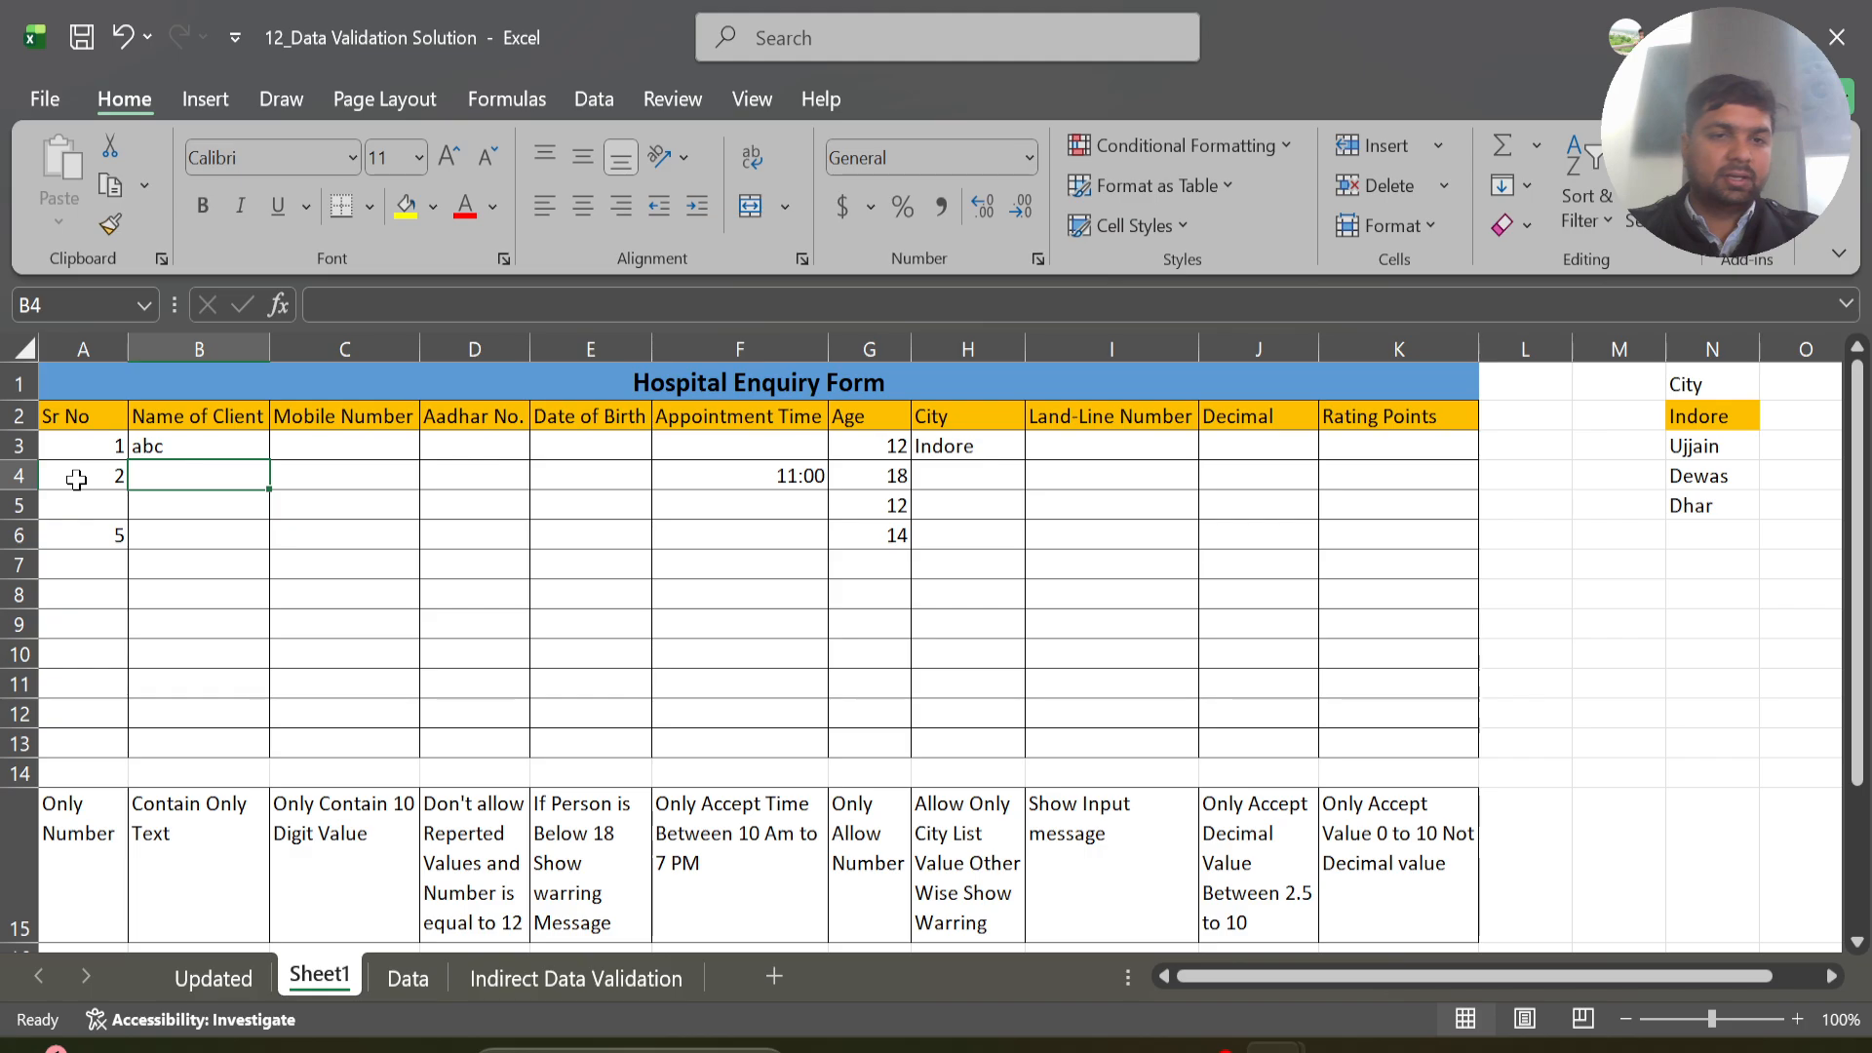
pyautogui.write('123')
pyautogui.press('Return')
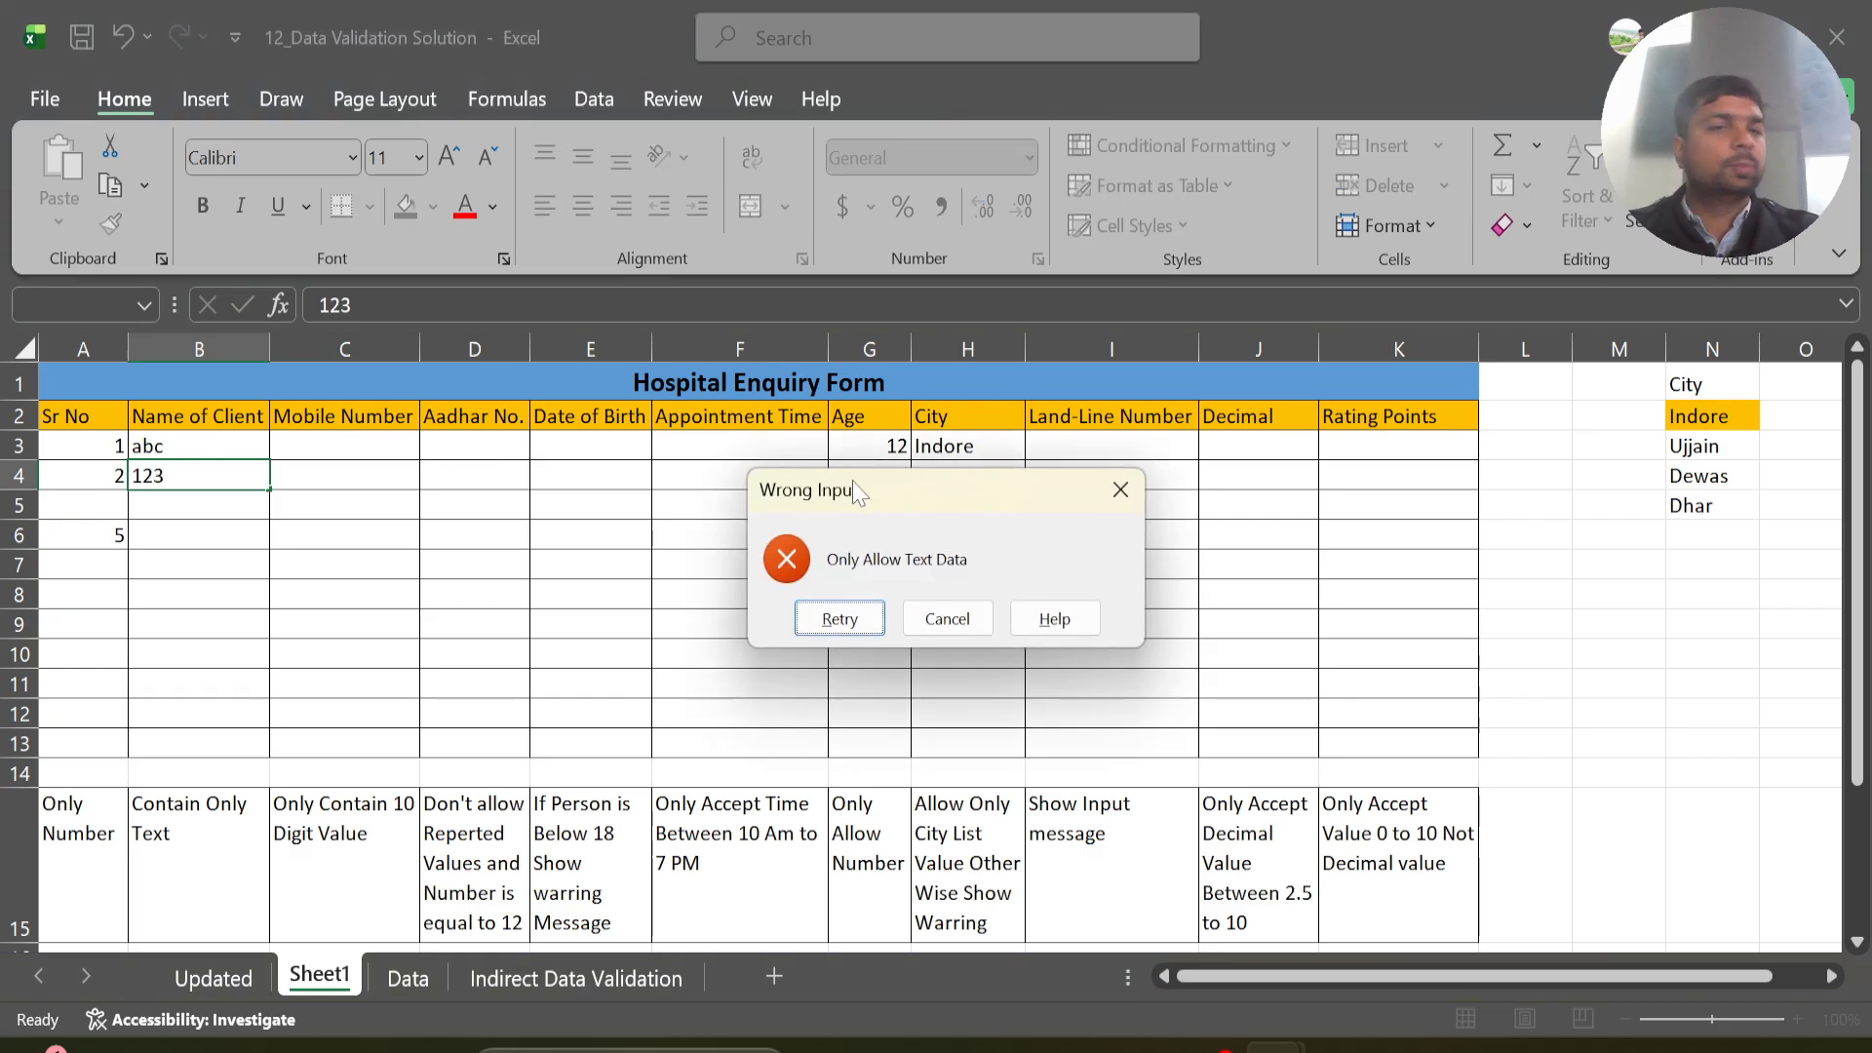
pyautogui.click(947, 618)
pyautogui.write('abc')
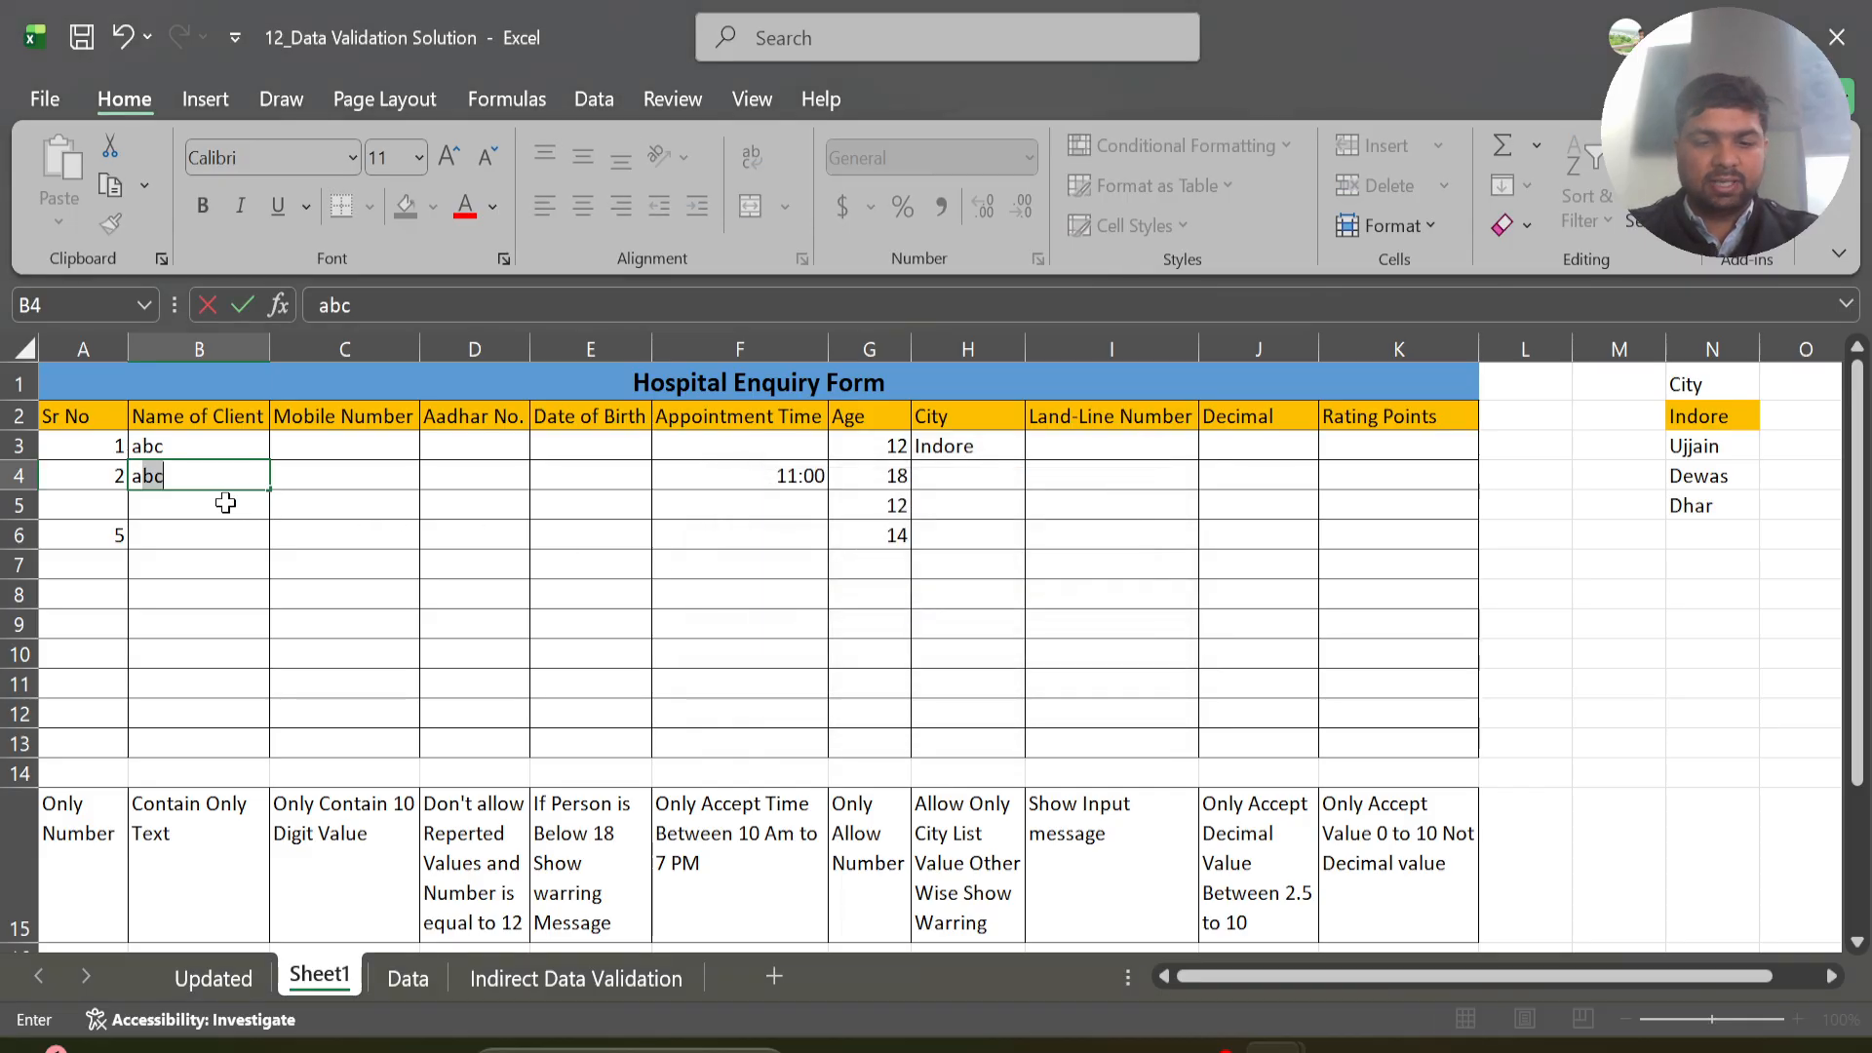
pyautogui.press('Return')
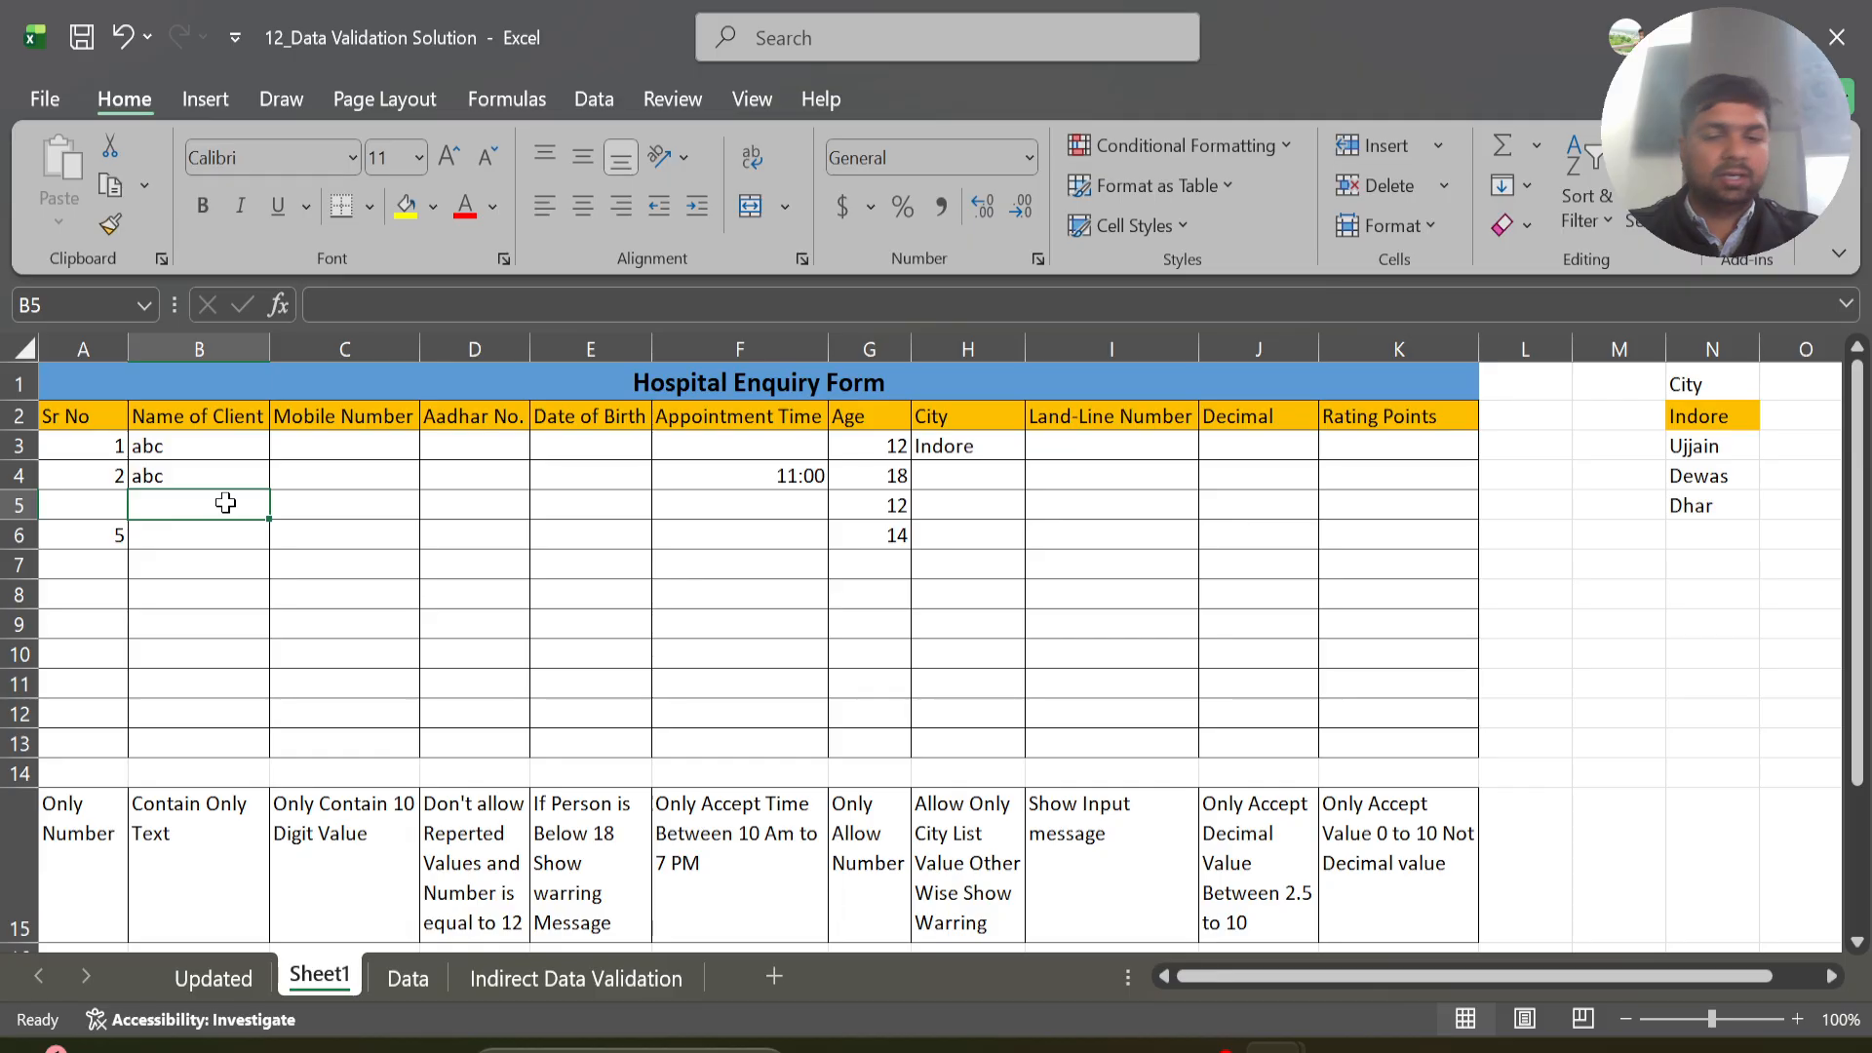
# - Try to enter 123 in cell B5 of the Name of Client column and discard the entry
pyautogui.write('123')
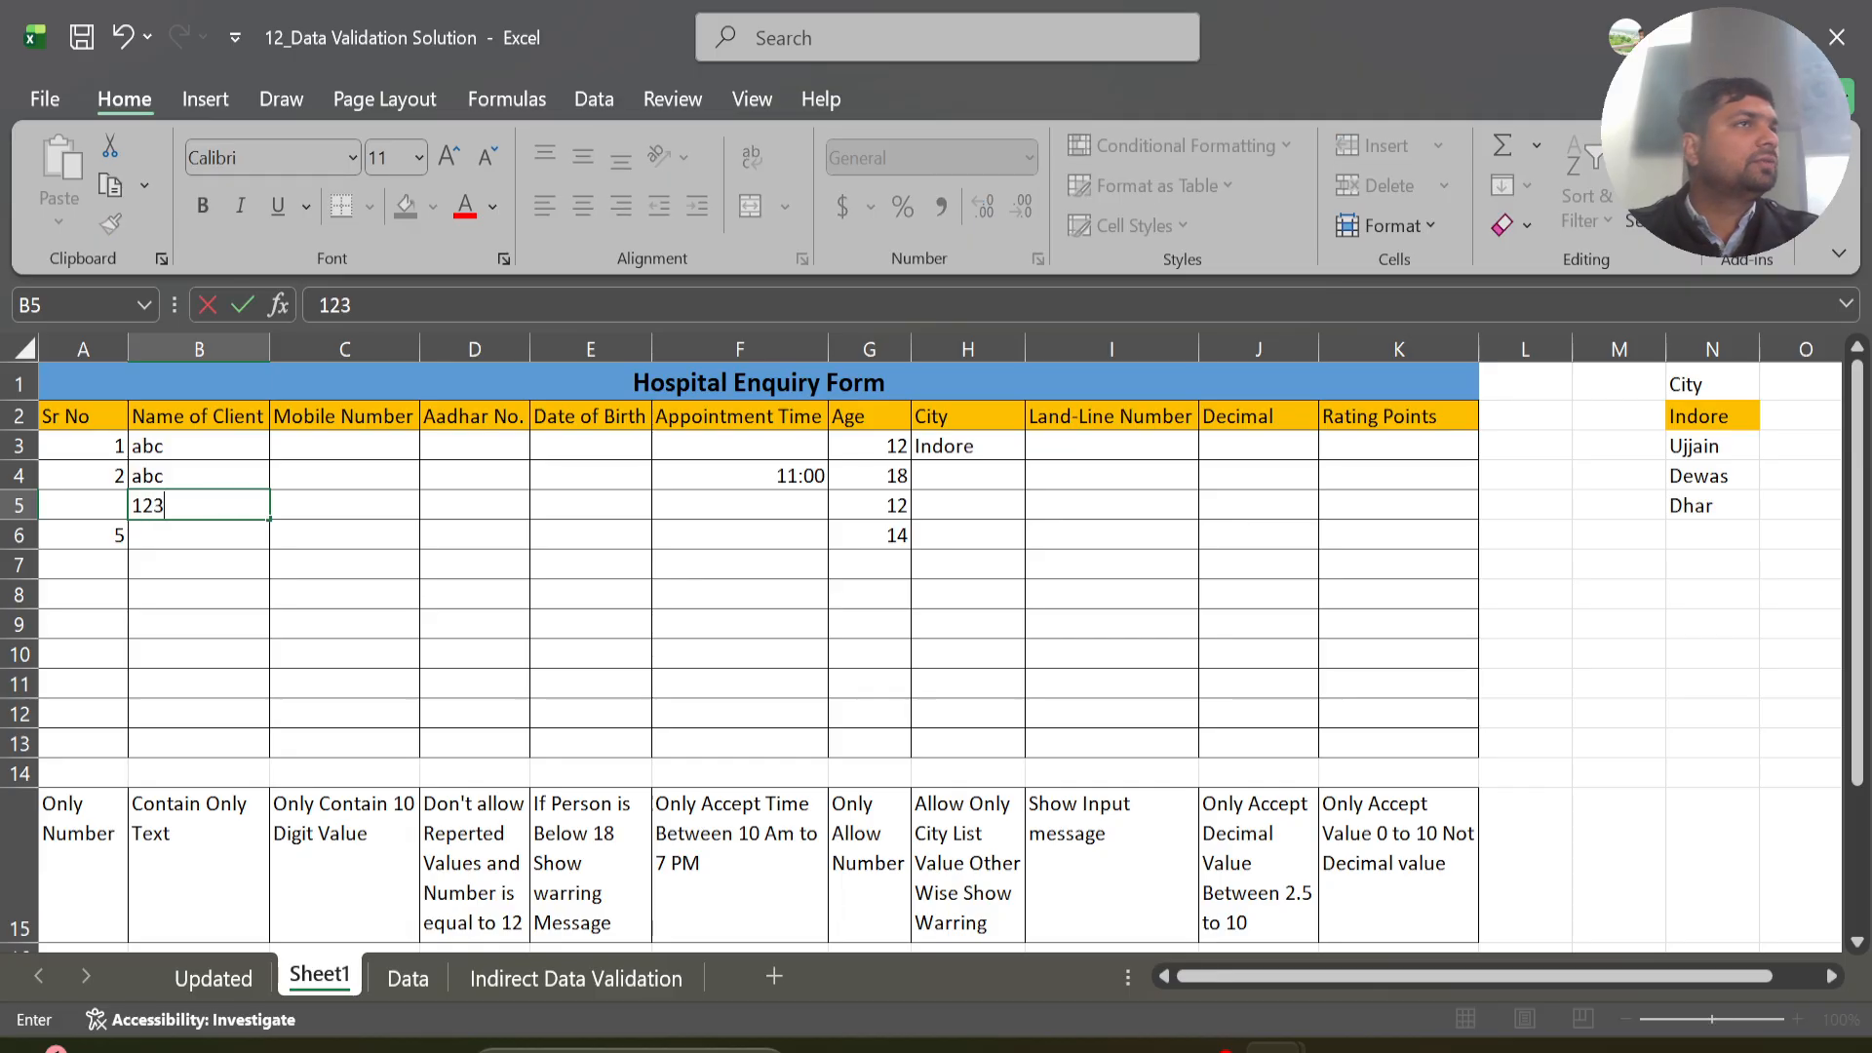
pyautogui.press('Return')
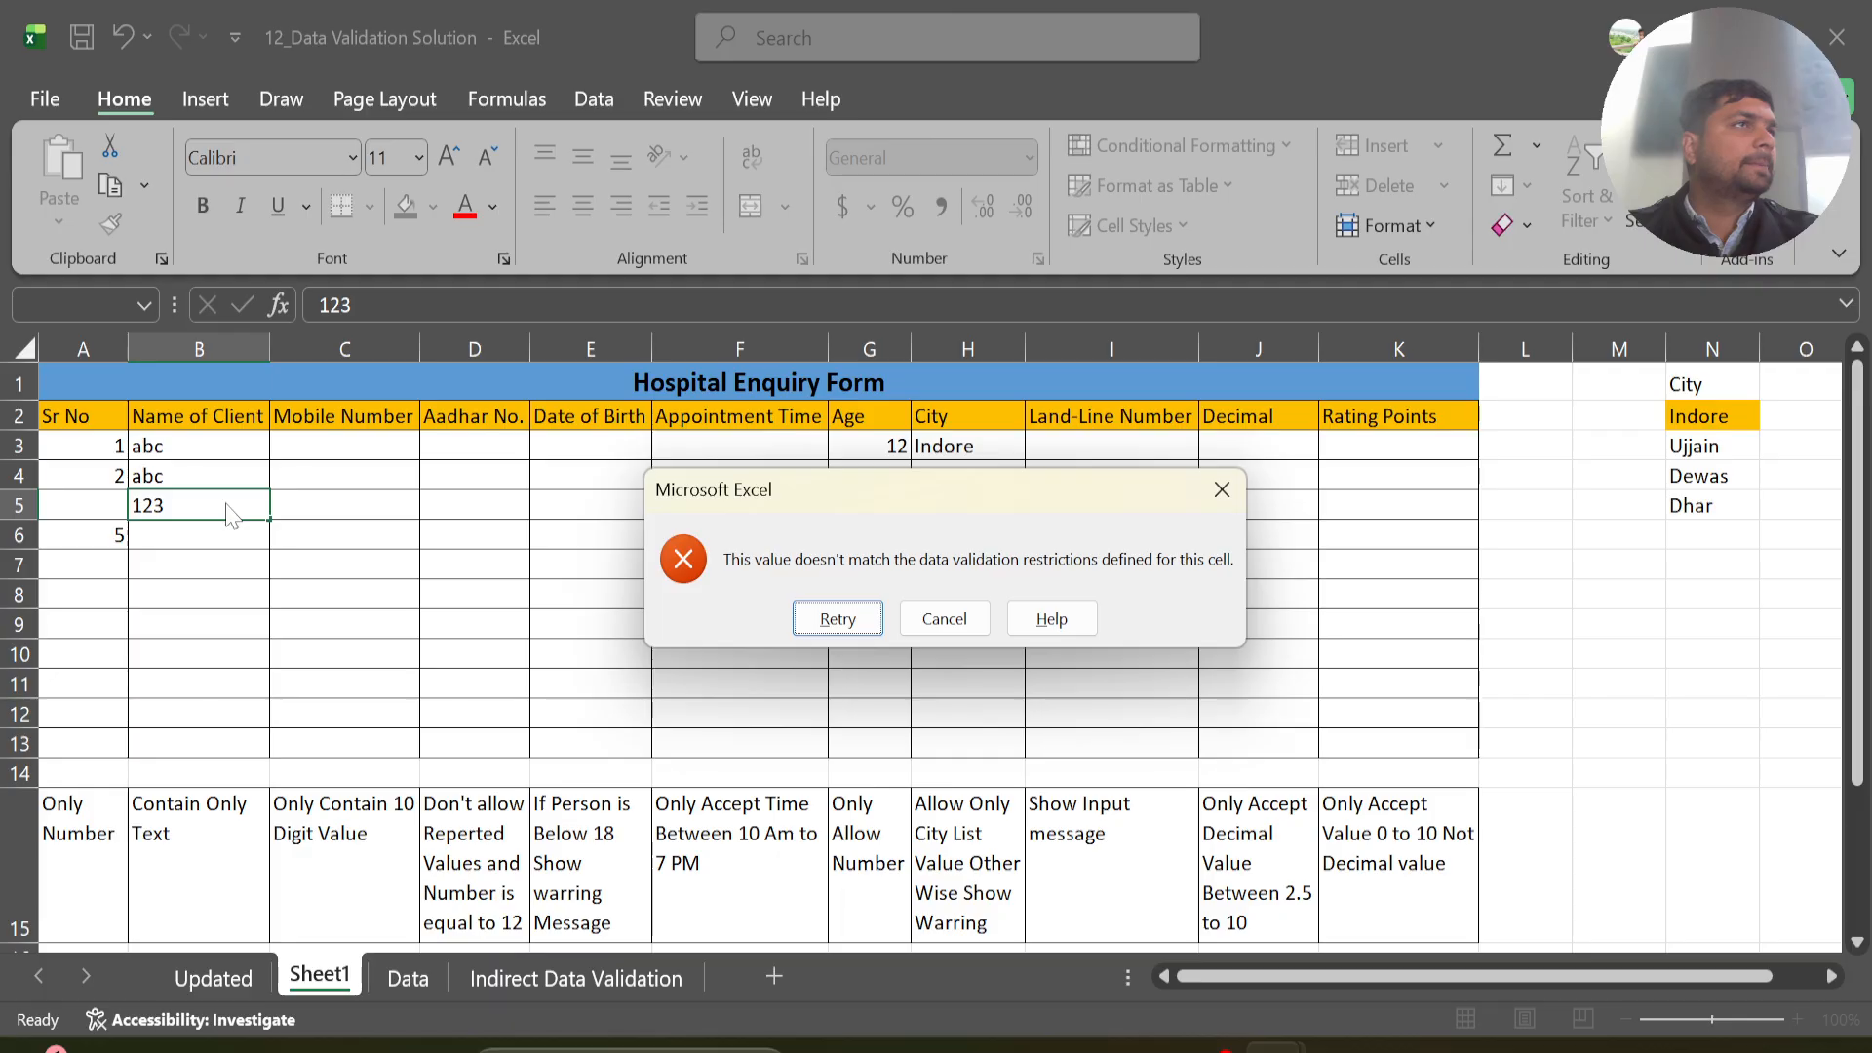
pyautogui.press('Tab')
pyautogui.press('Return')
# - Enter a ten-digit mobile number in cell C3 of the Mobile Number column
pyautogui.press('Tab')
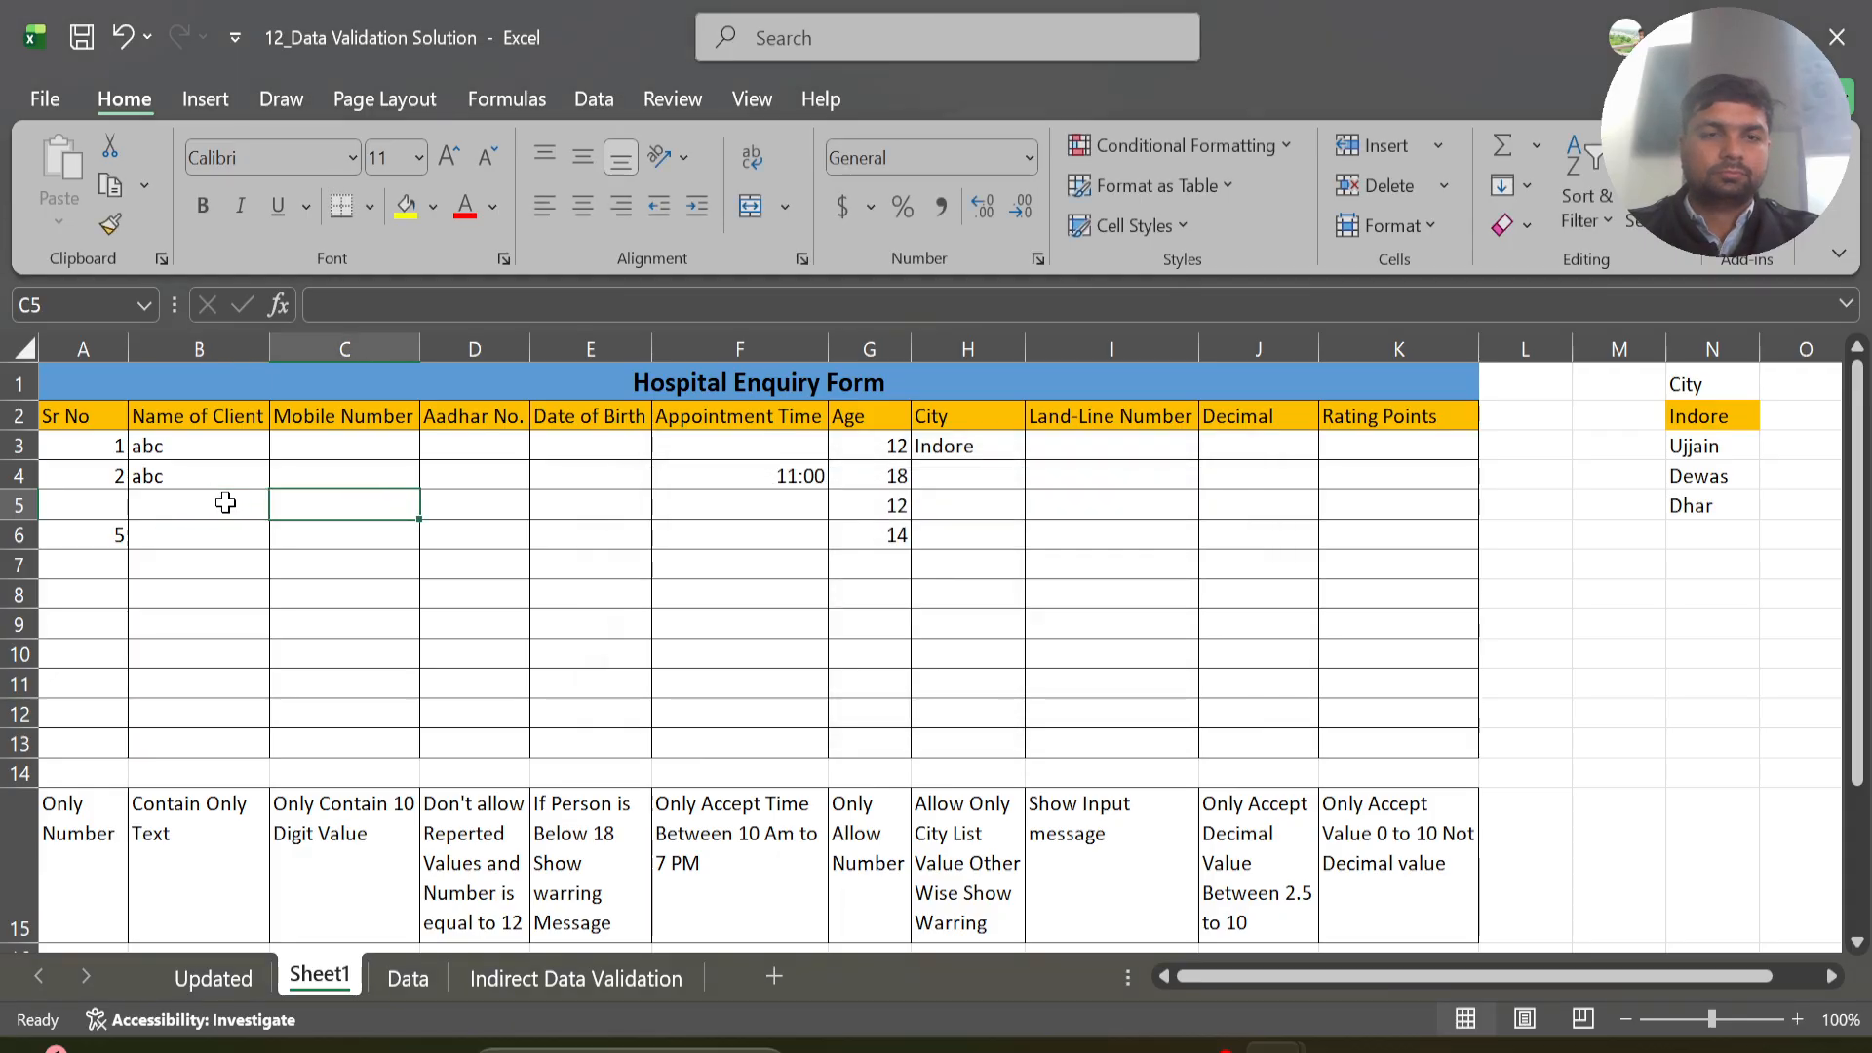
pyautogui.press('Up')
pyautogui.press('Up')
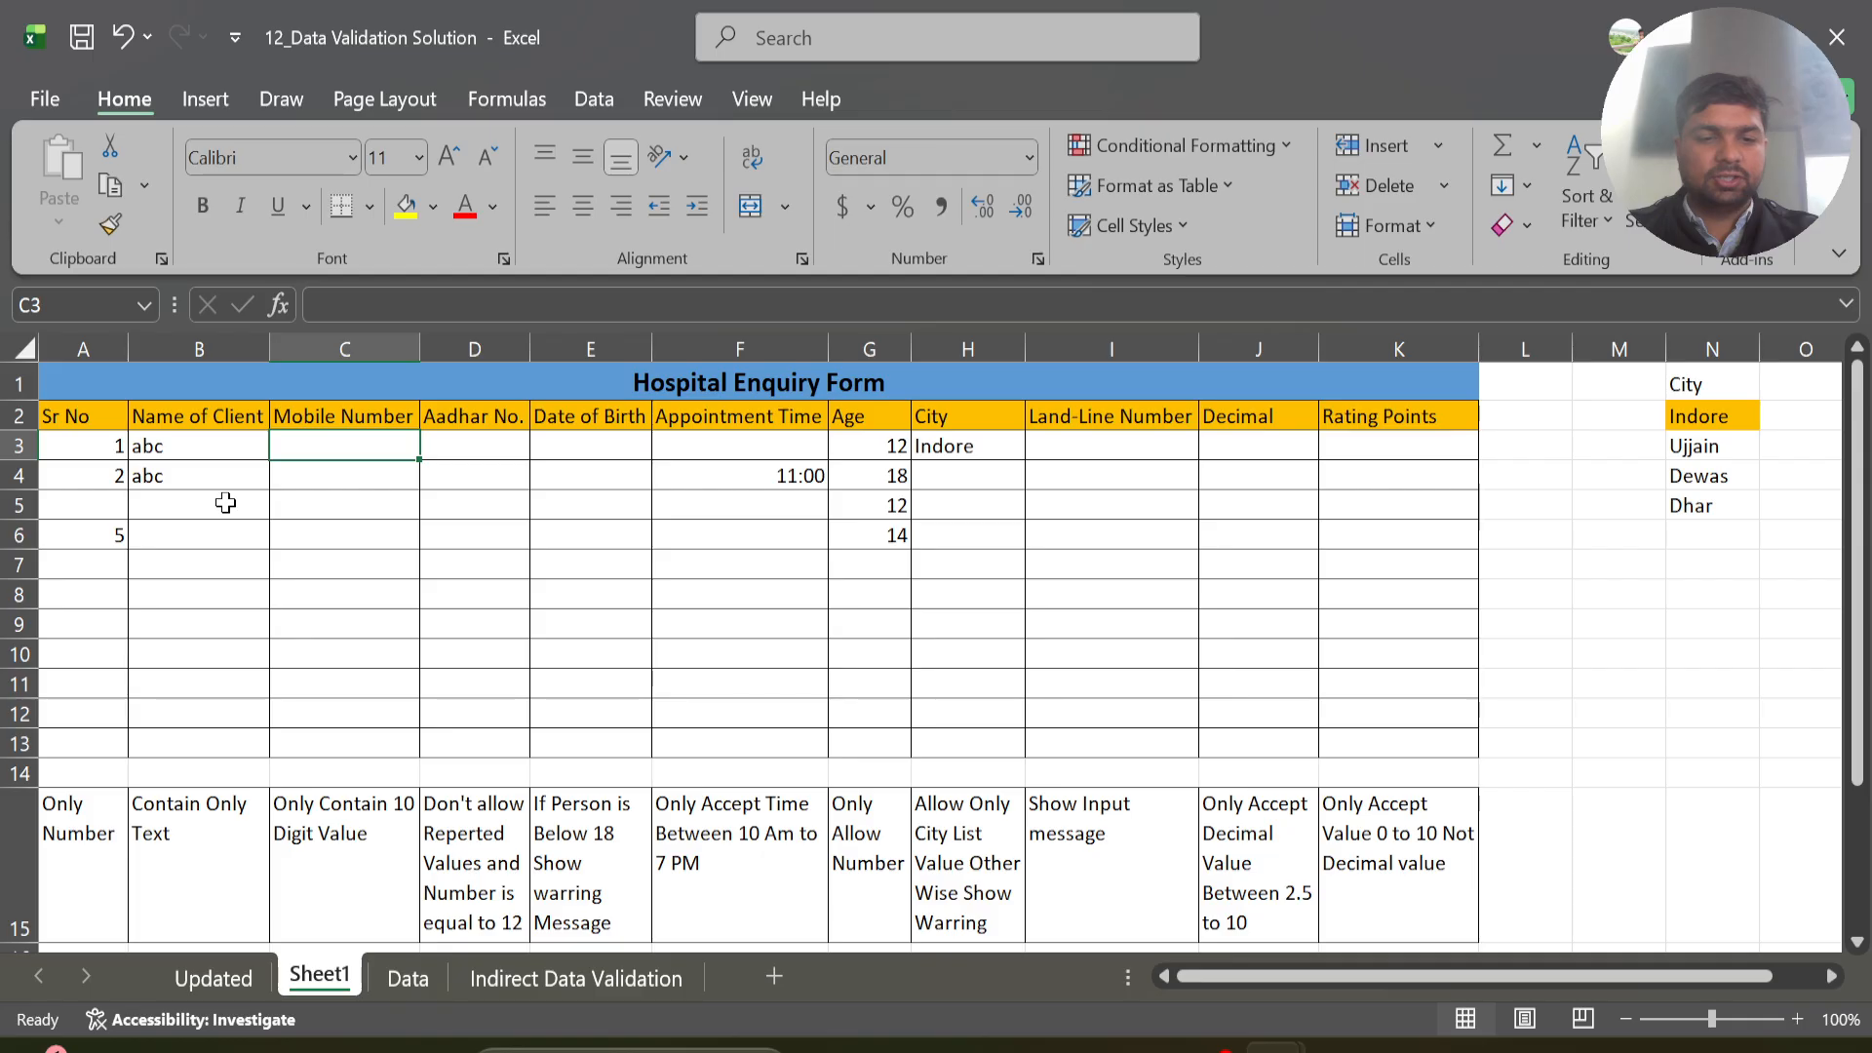
pyautogui.write('1234567890')
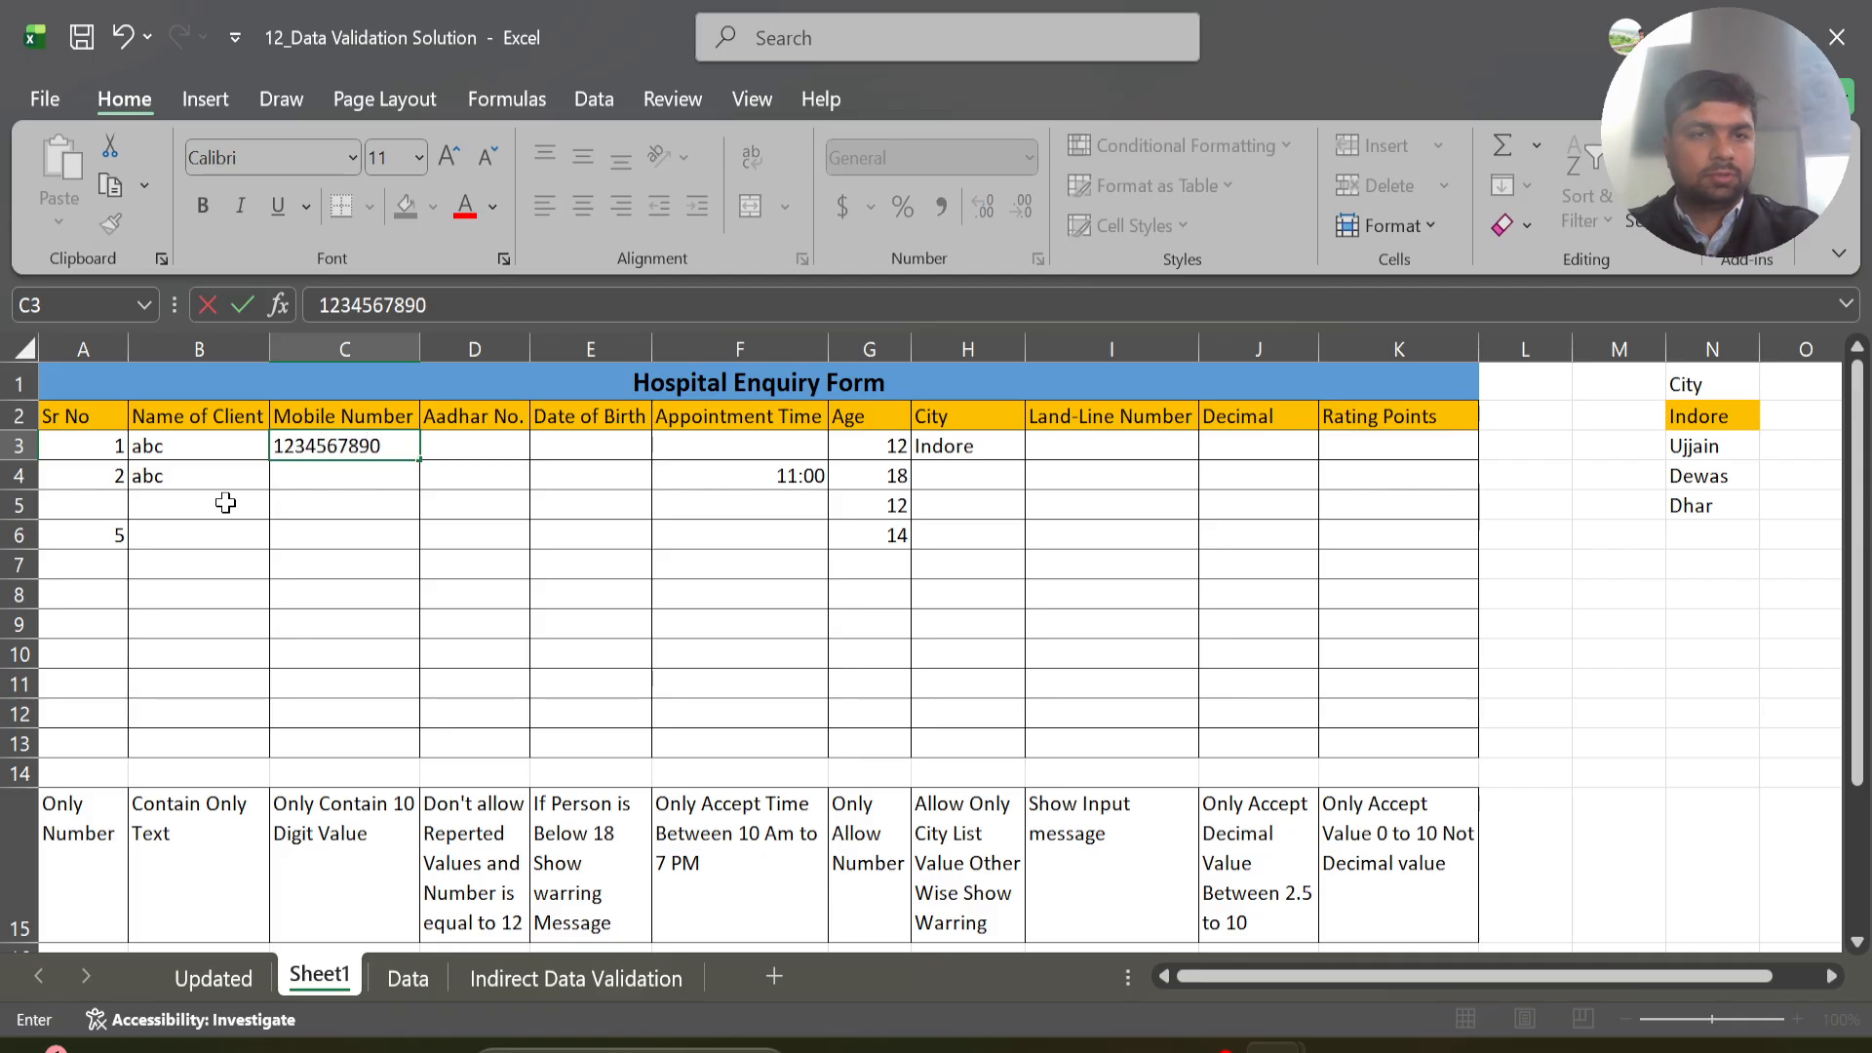
pyautogui.press('Return')
# - Try to enter a three-digit number in cell C4 of the Mobile Number column and discard the entry
pyautogui.write('123')
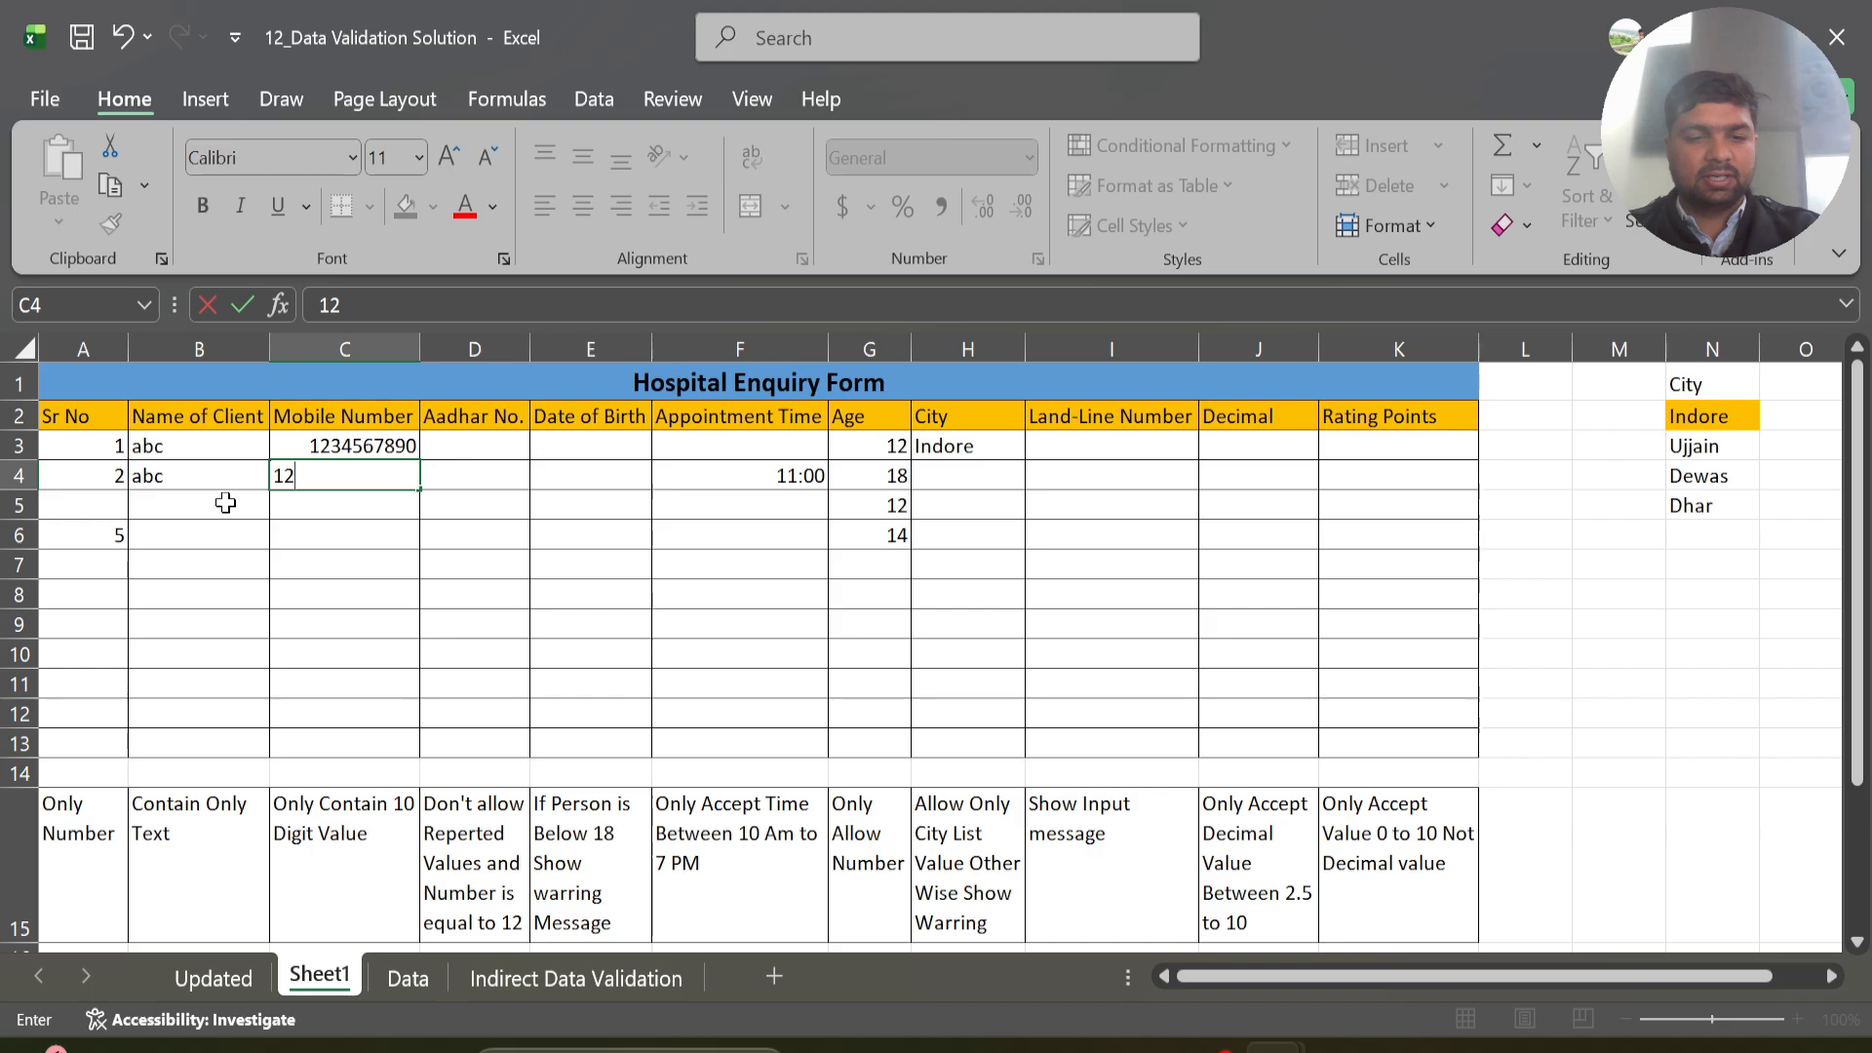
pyautogui.press('Return')
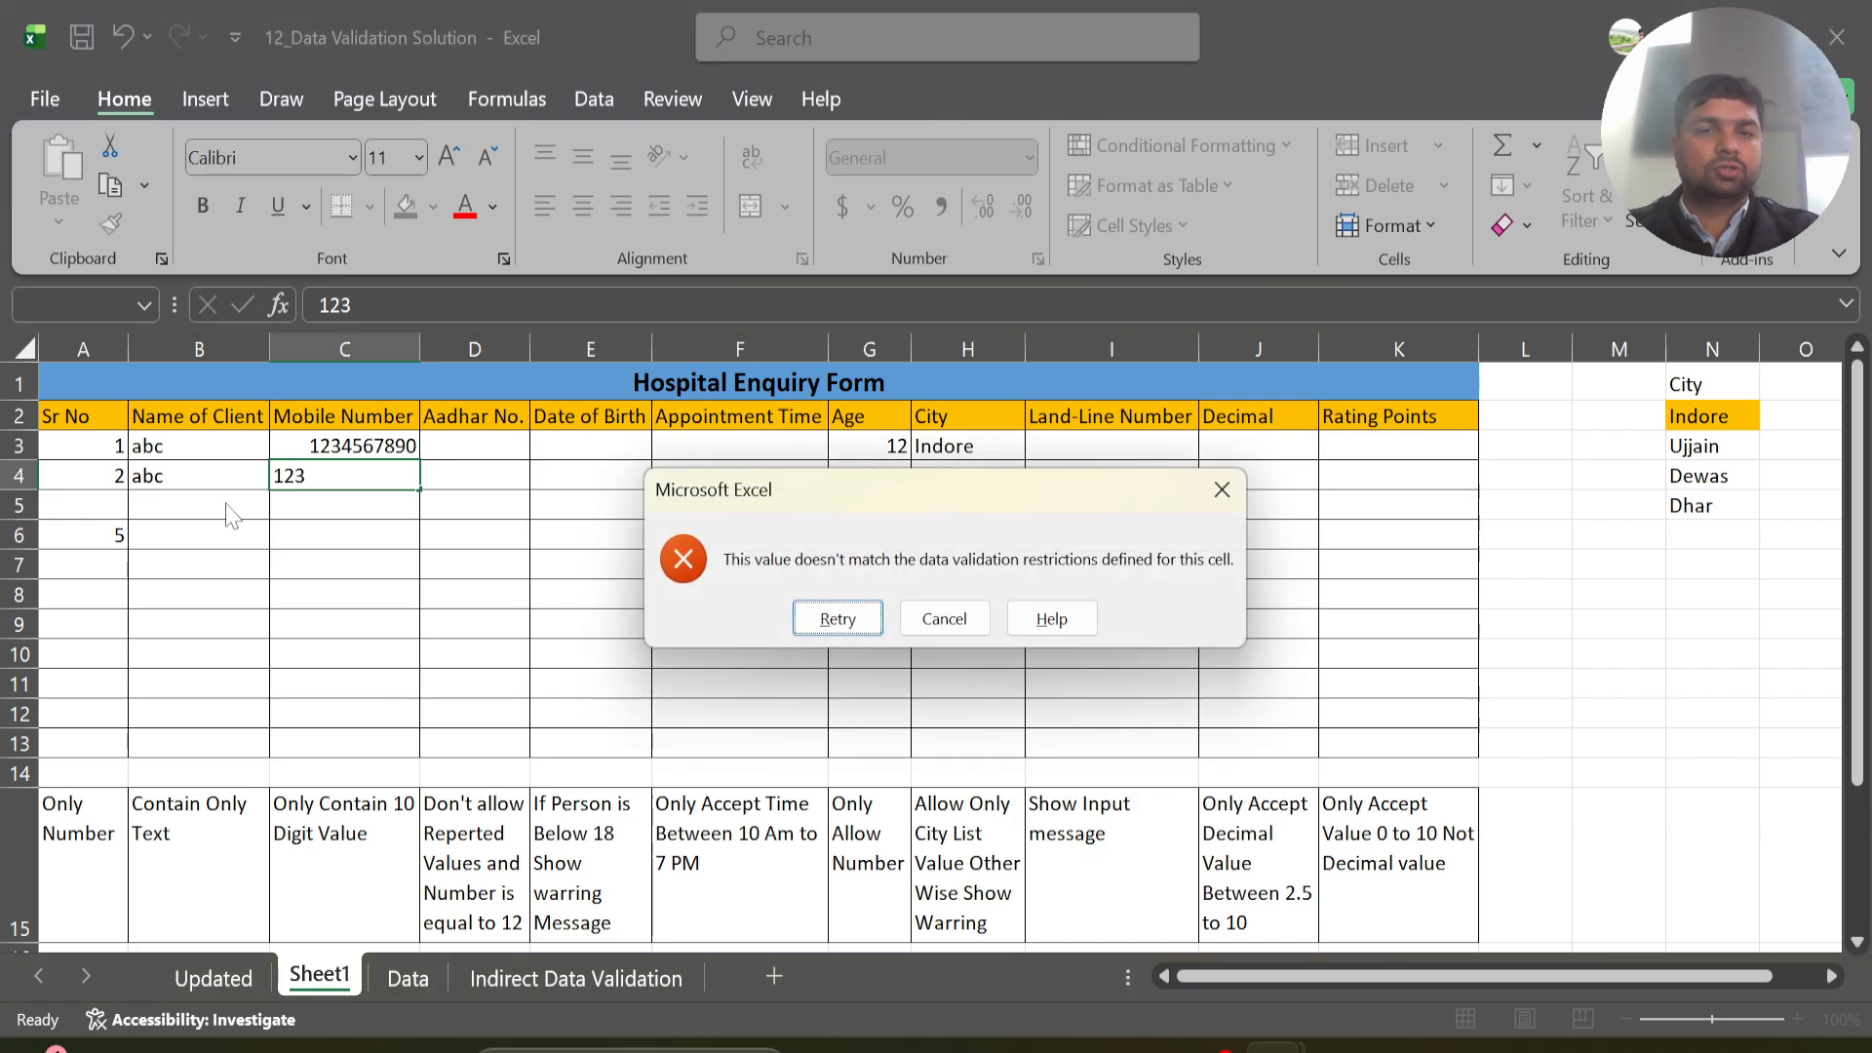
pyautogui.press('Tab')
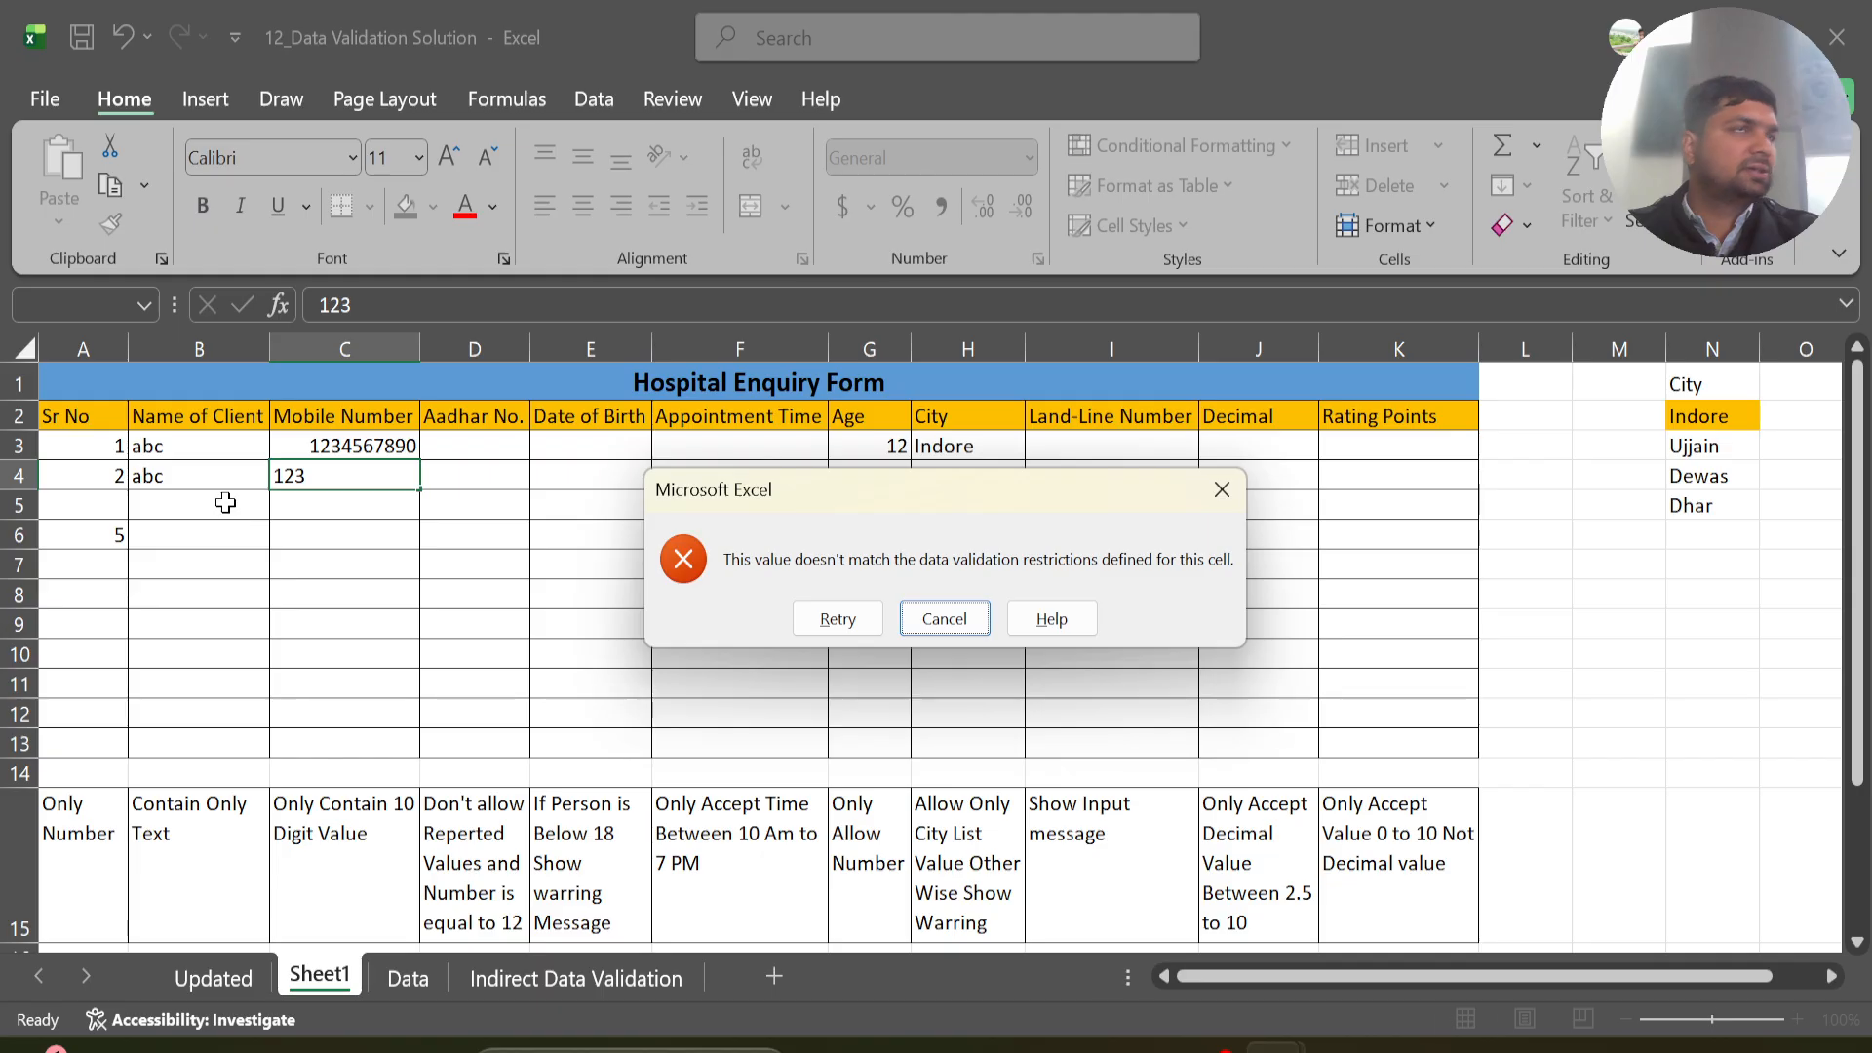
pyautogui.press('Return')
# - Enter a five-digit Aadhar number for the first client in cell D3
pyautogui.press('Right')
pyautogui.press('Up')
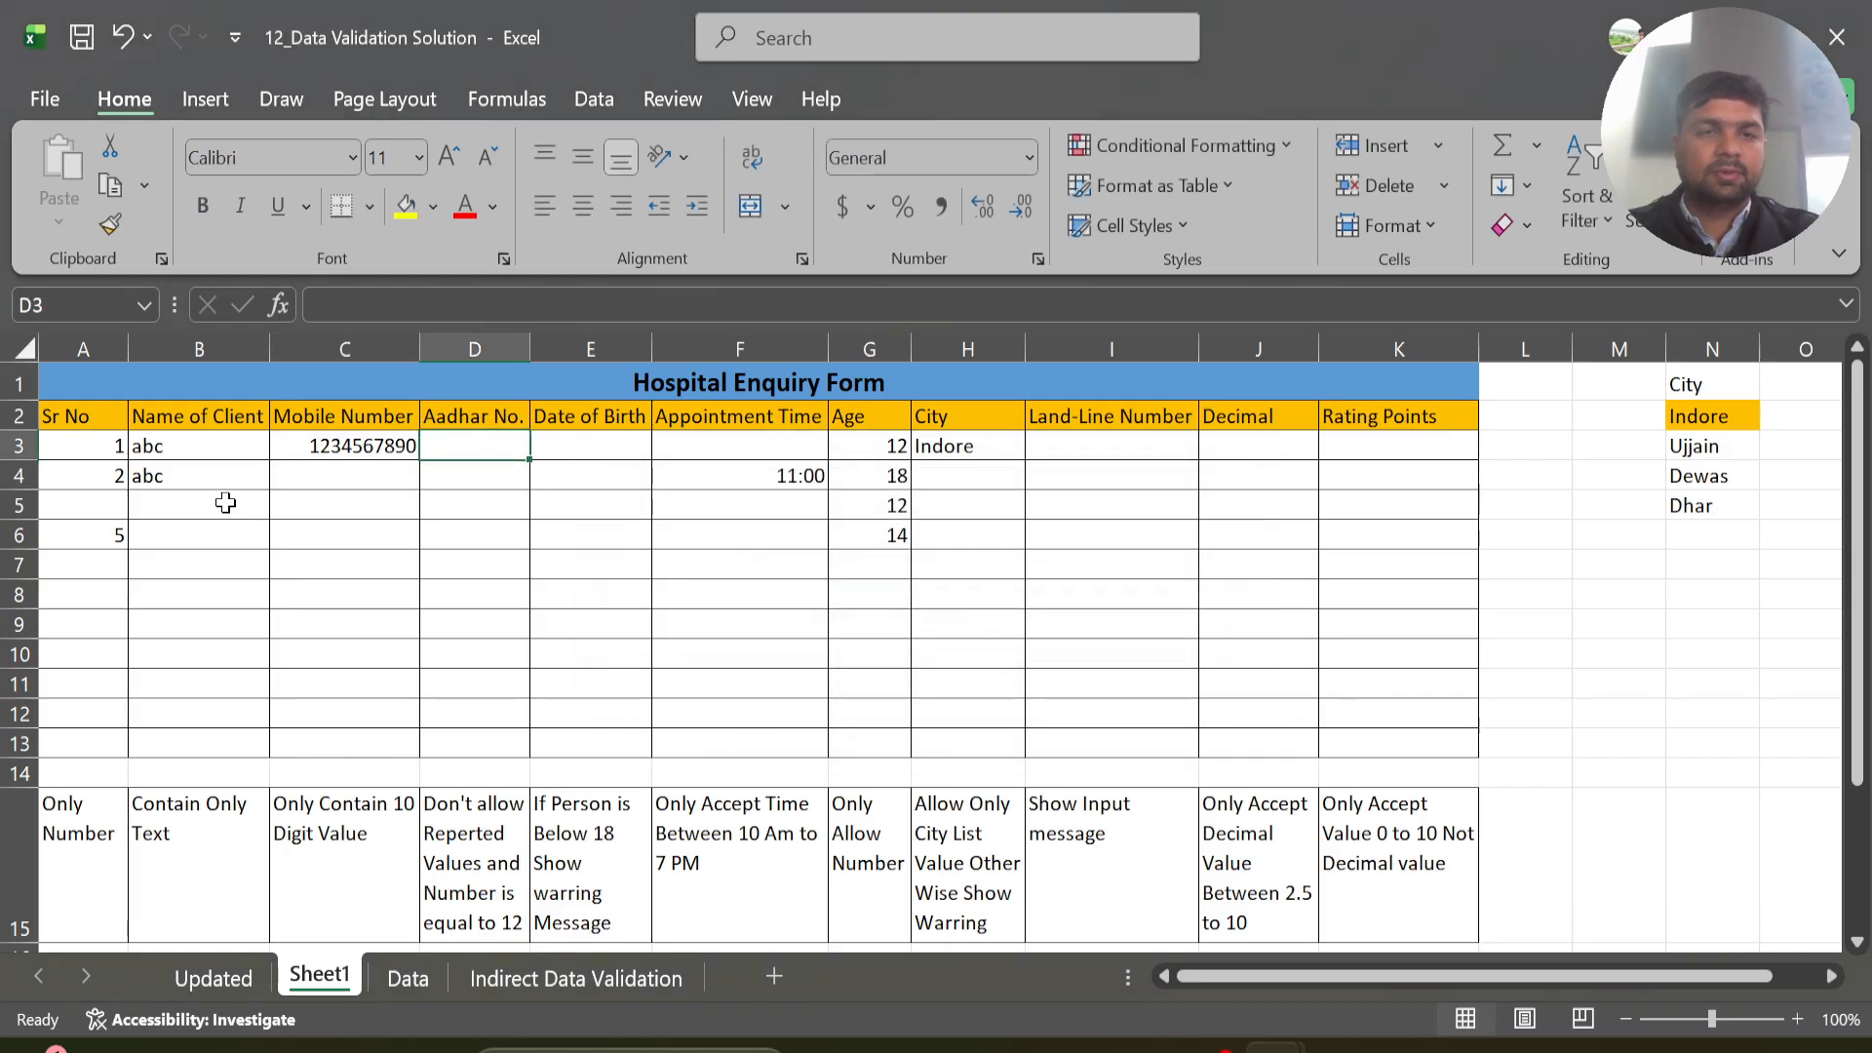
pyautogui.write('12345')
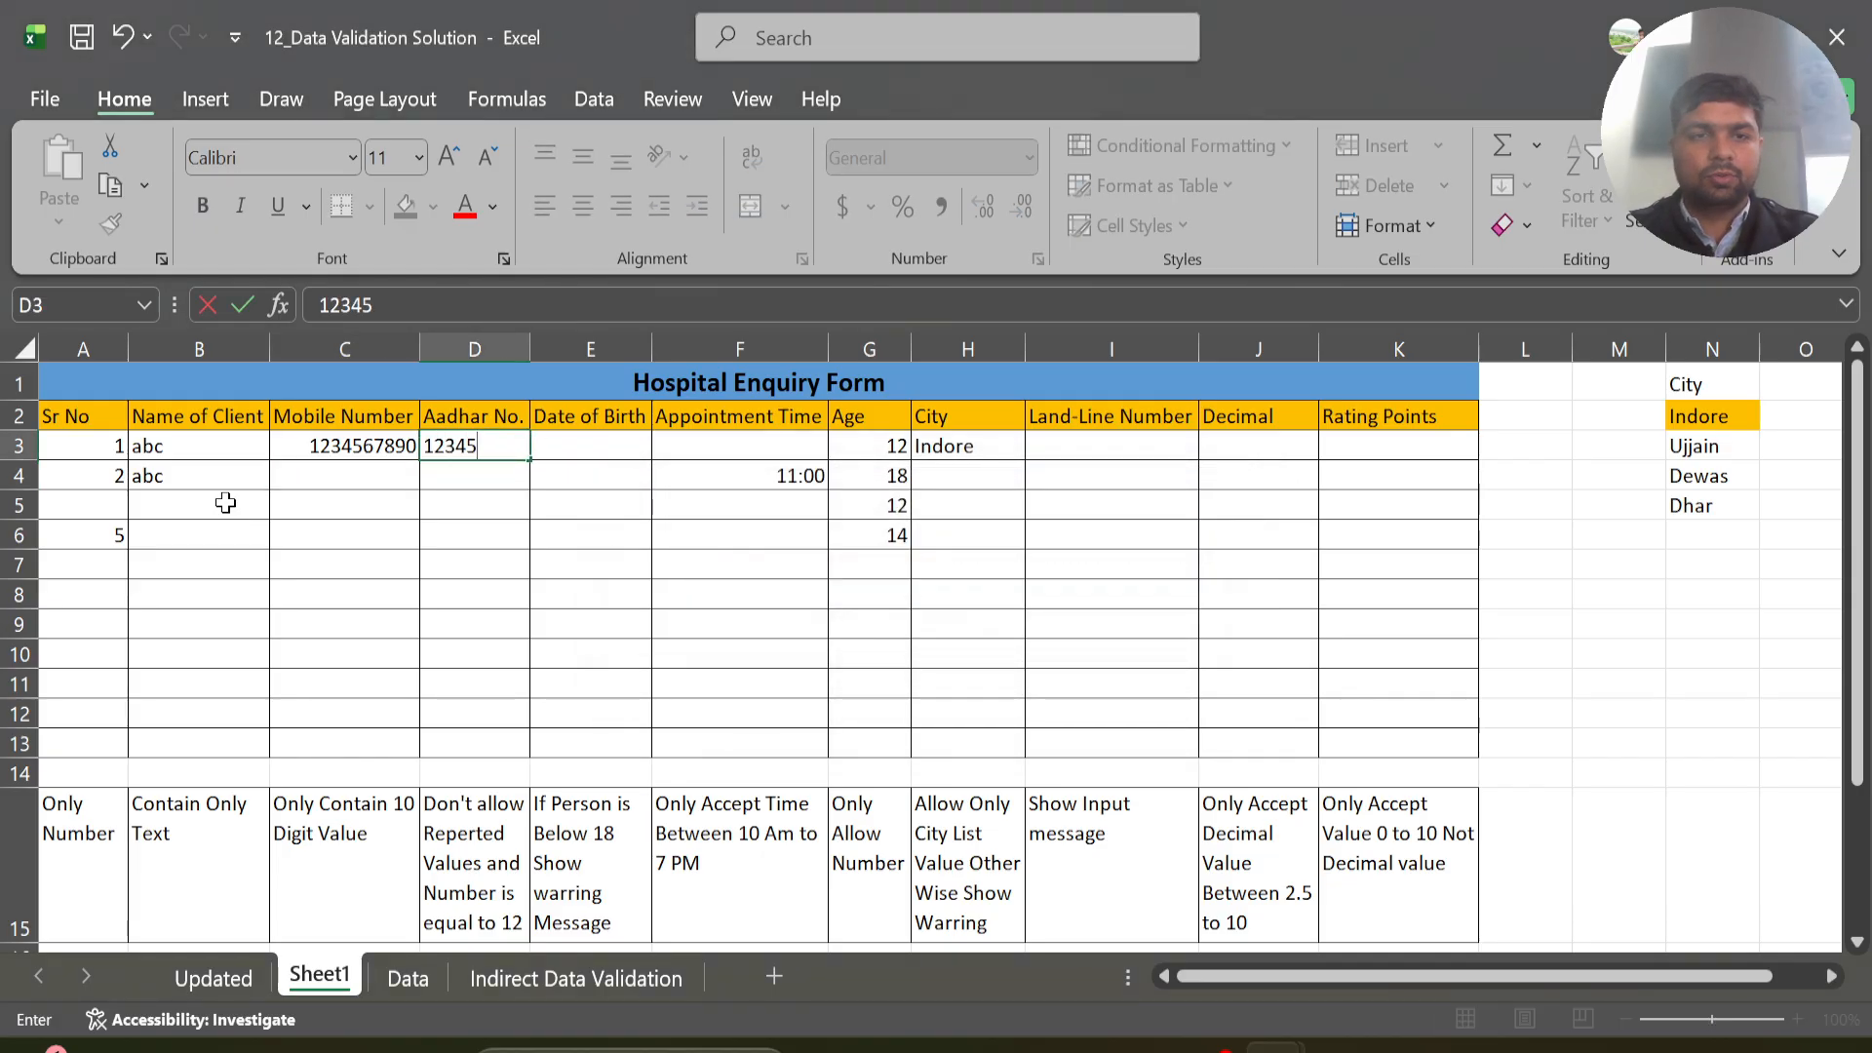
pyautogui.press('Return')
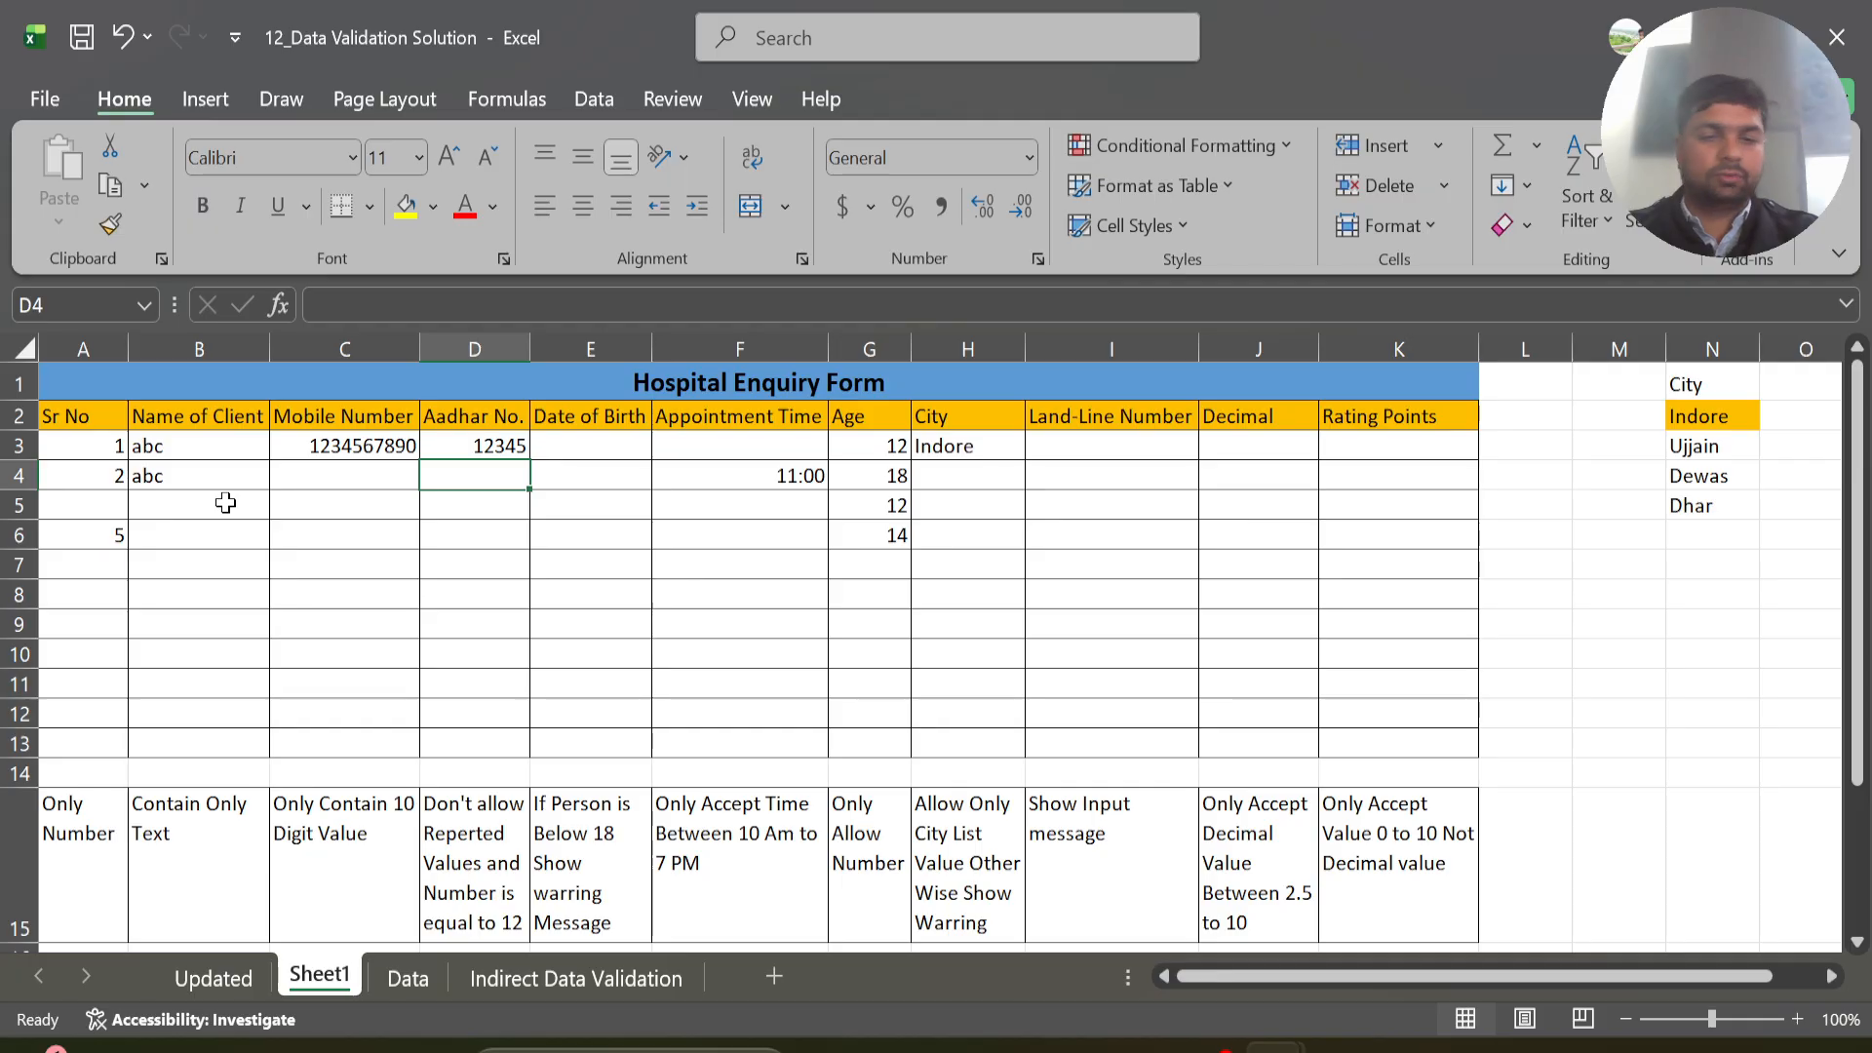
# - Try to enter a three-digit Aadhar number in cell D4 and discard the entry
pyautogui.write('432')
pyautogui.press('Return')
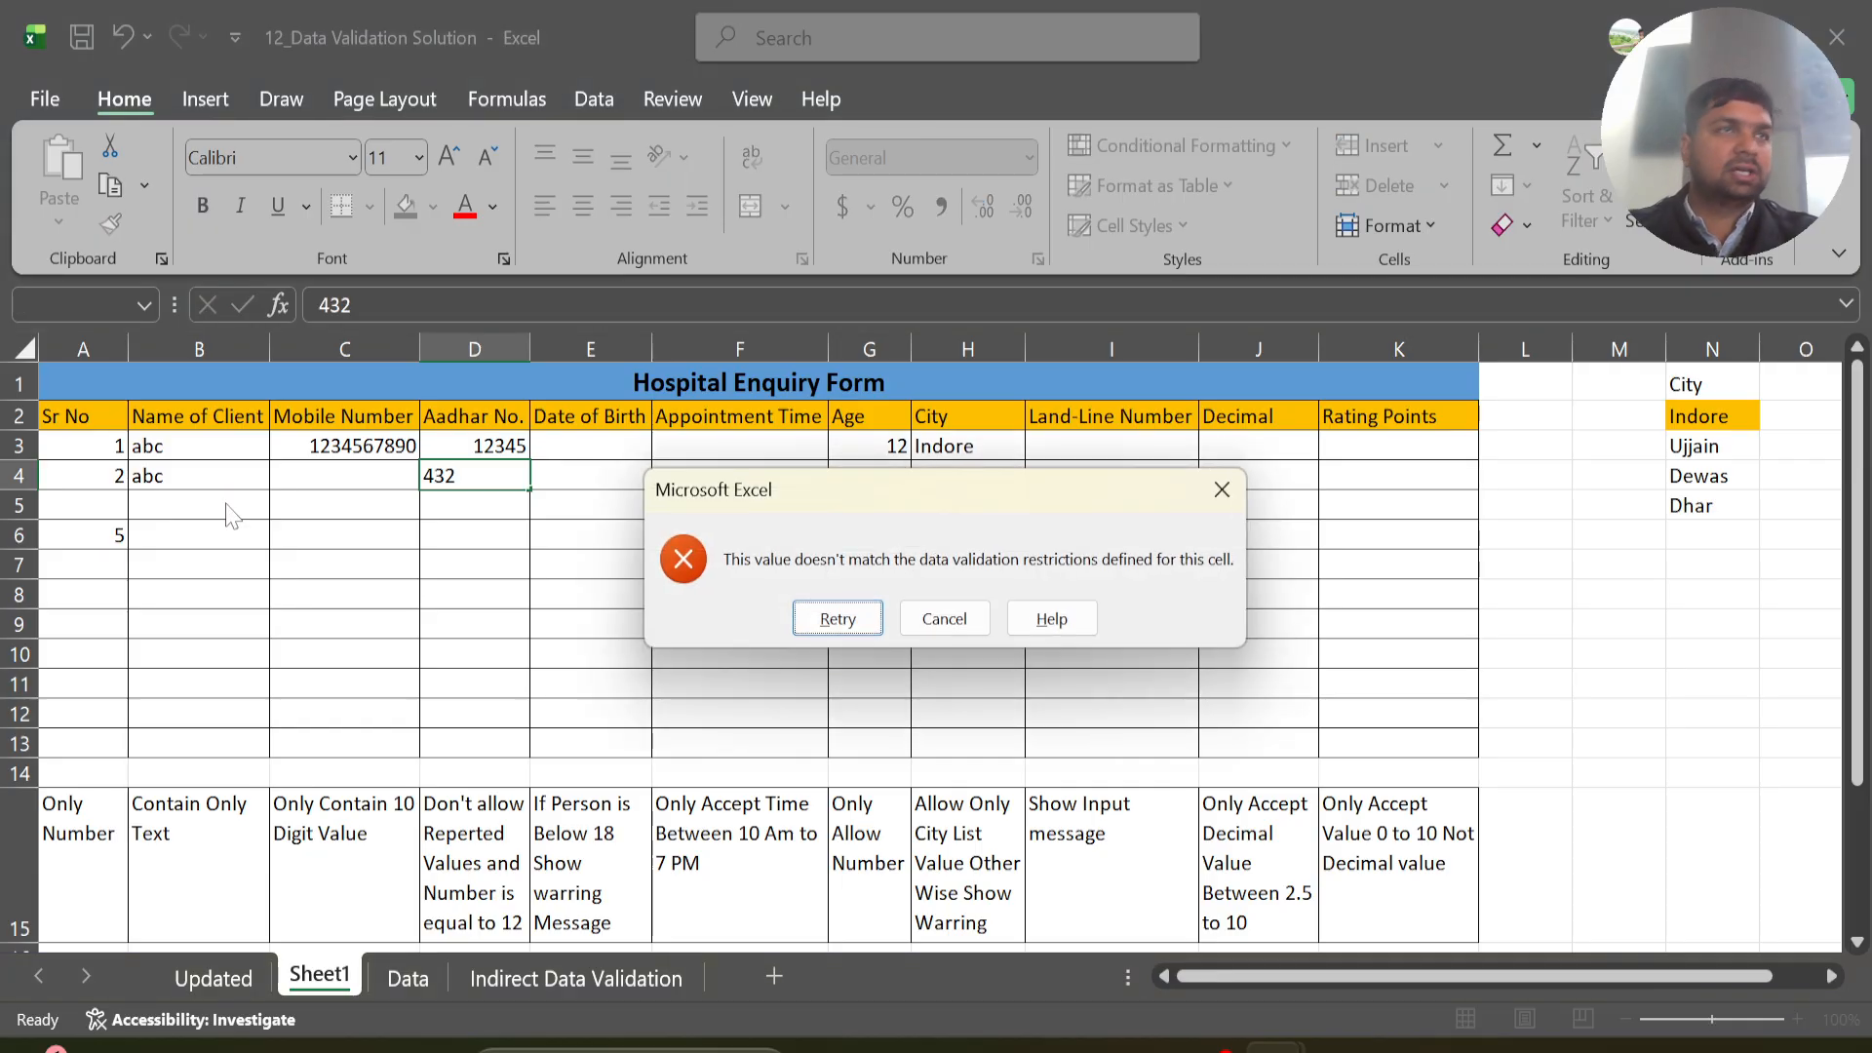
pyautogui.press('Tab')
pyautogui.press('Return')
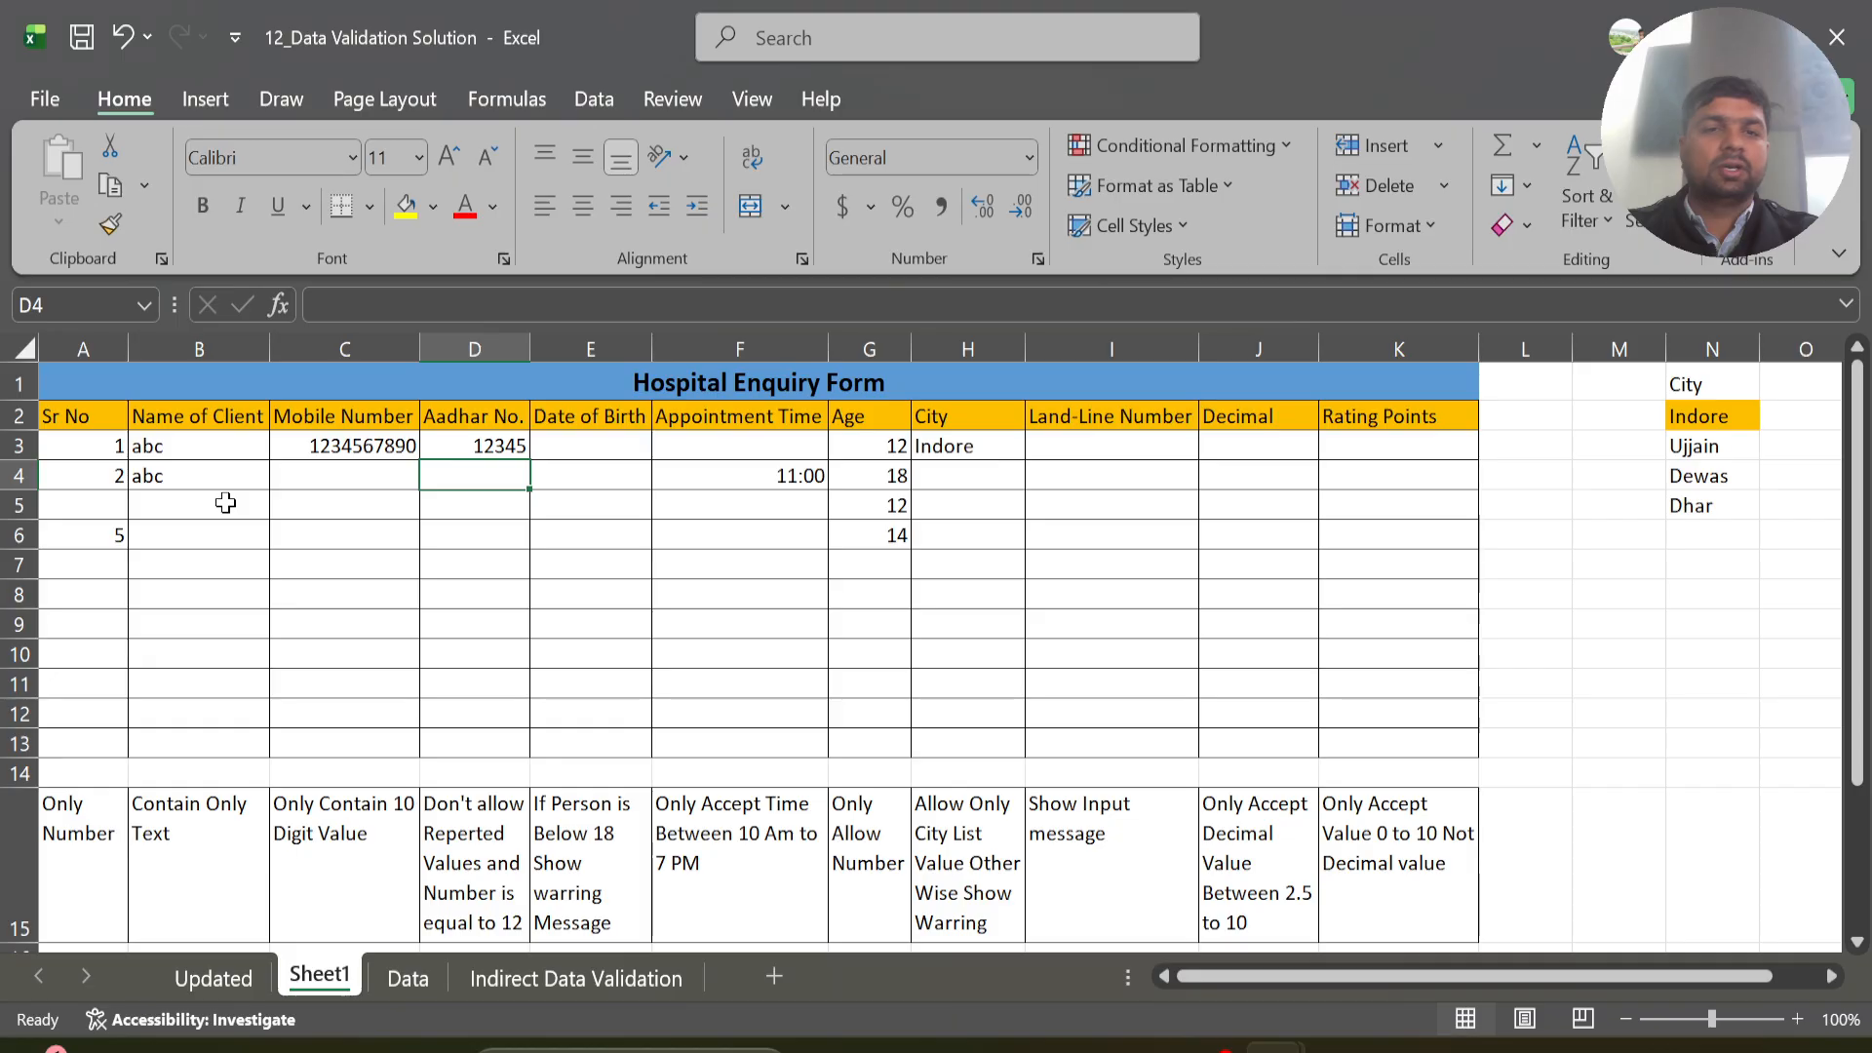
# - Try to repeat the first client's Aadhar number in cell D4 and discard the entry
pyautogui.write('12345')
pyautogui.press('Return')
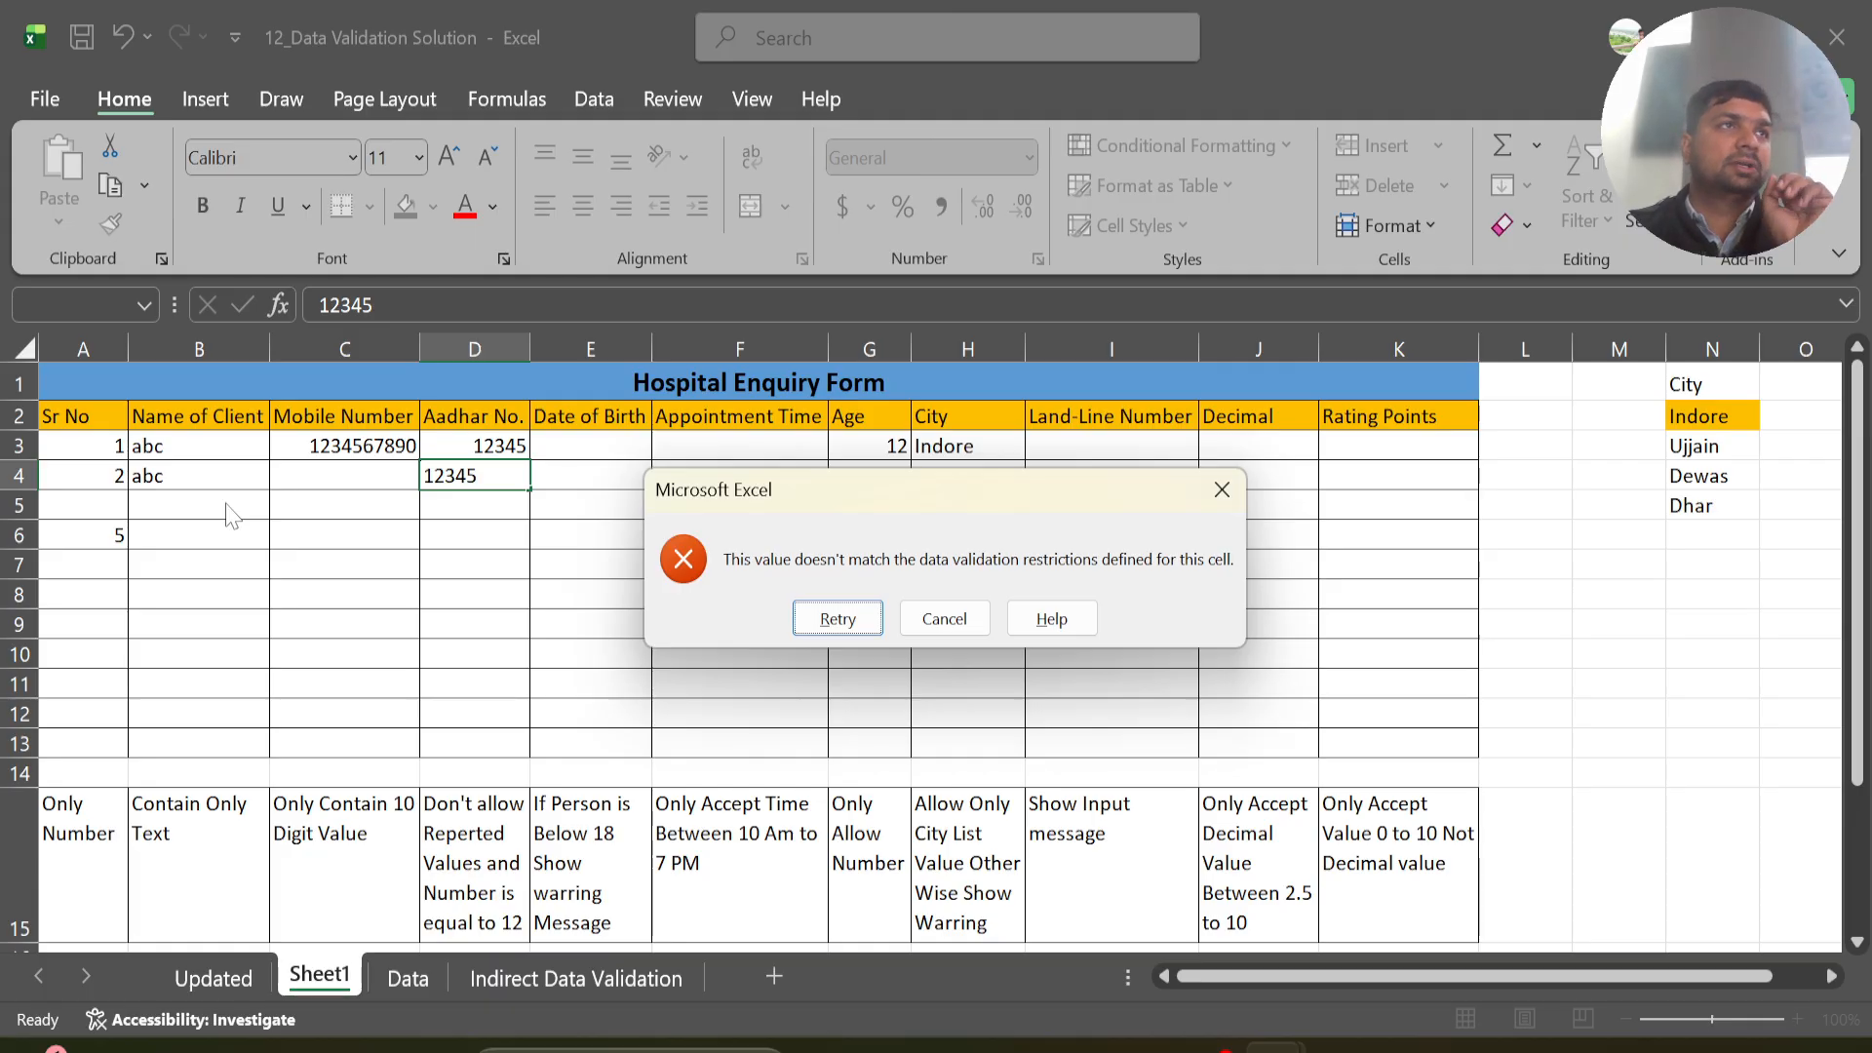
pyautogui.press('Tab')
pyautogui.press('Return')
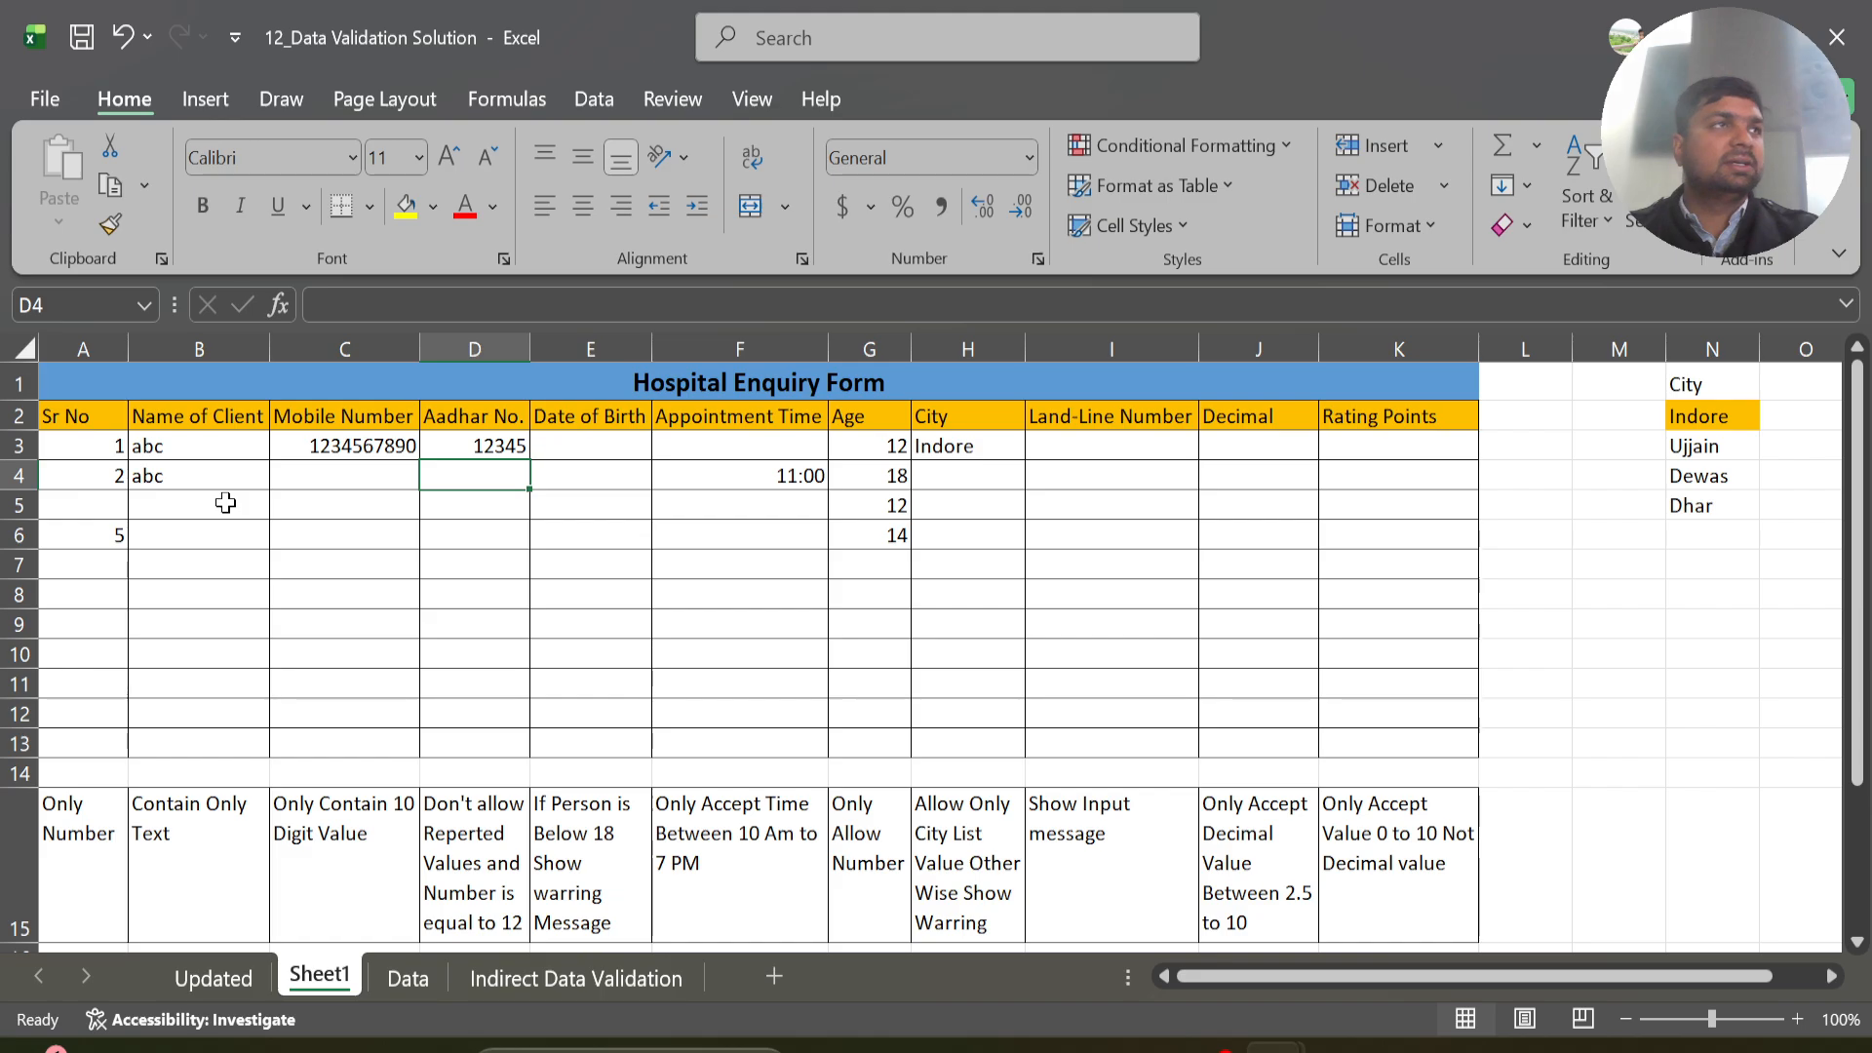
# - Enter a unique five-digit Aadhar number for the second client in cell D4
pyautogui.write('123')
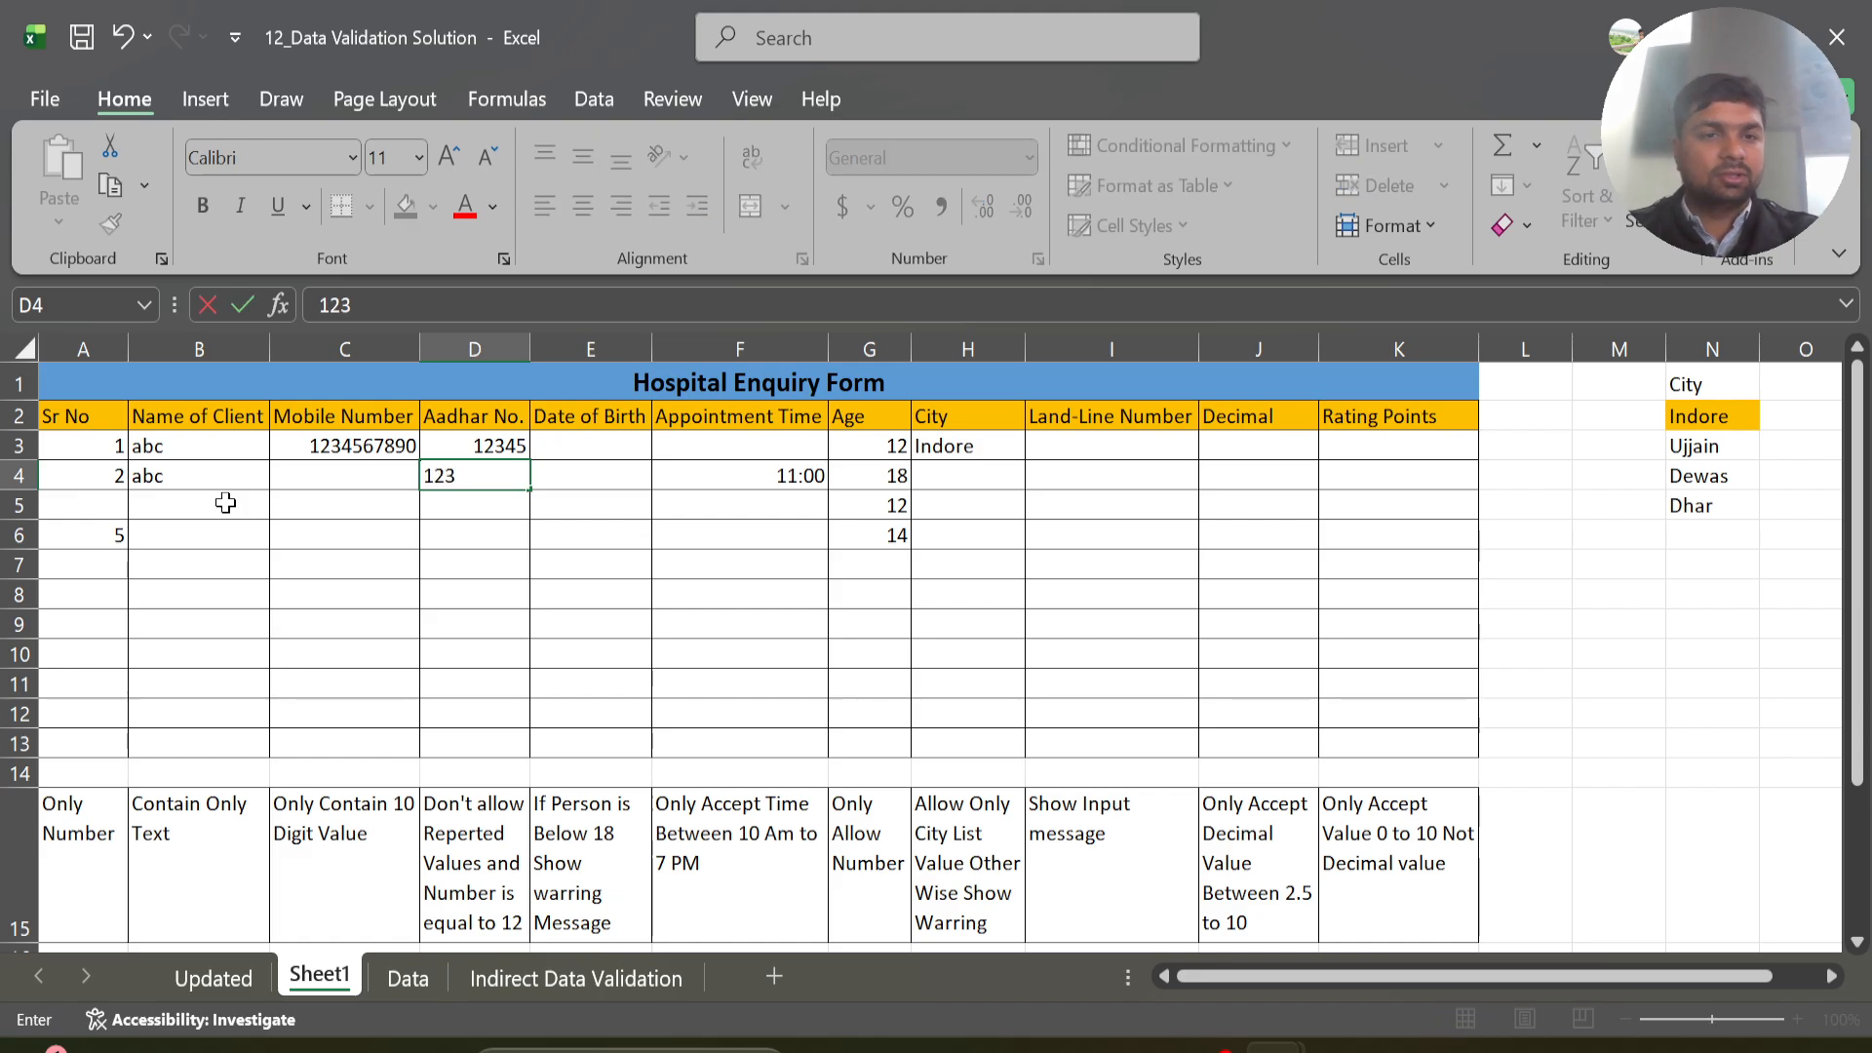
pyautogui.write('4')
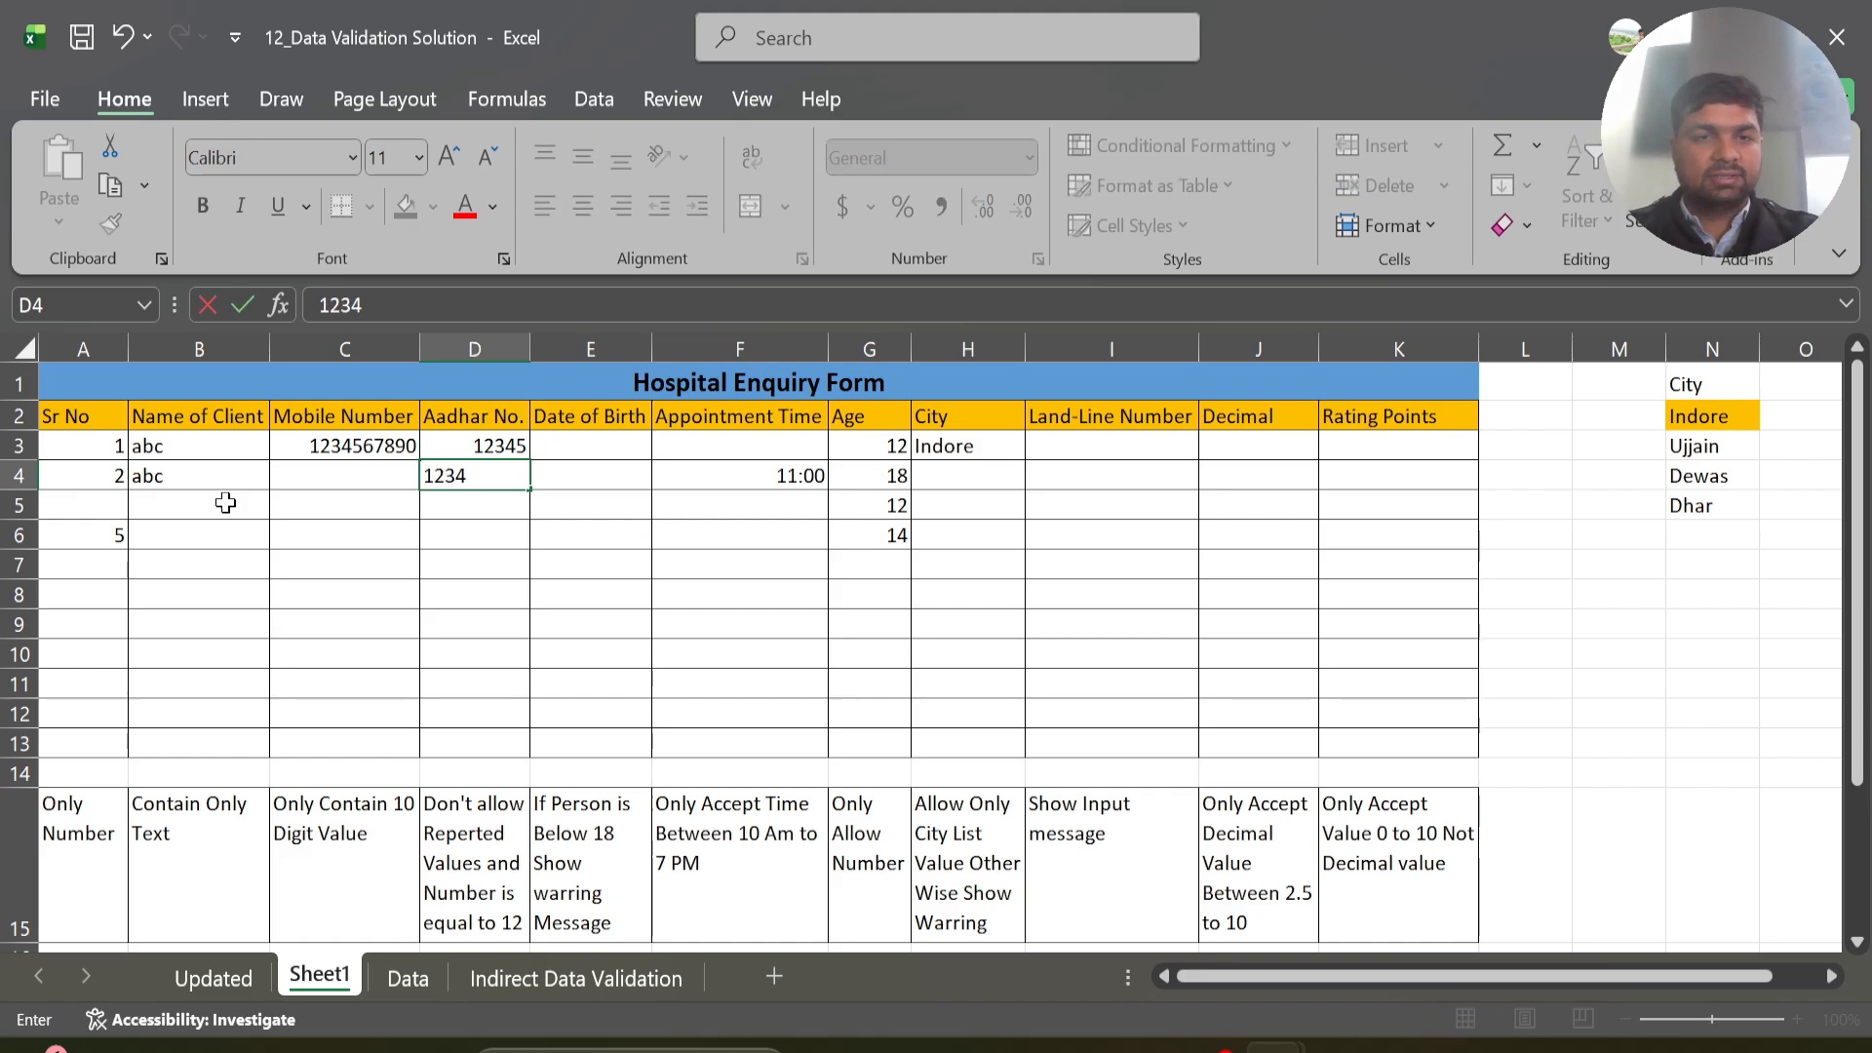
pyautogui.write('6')
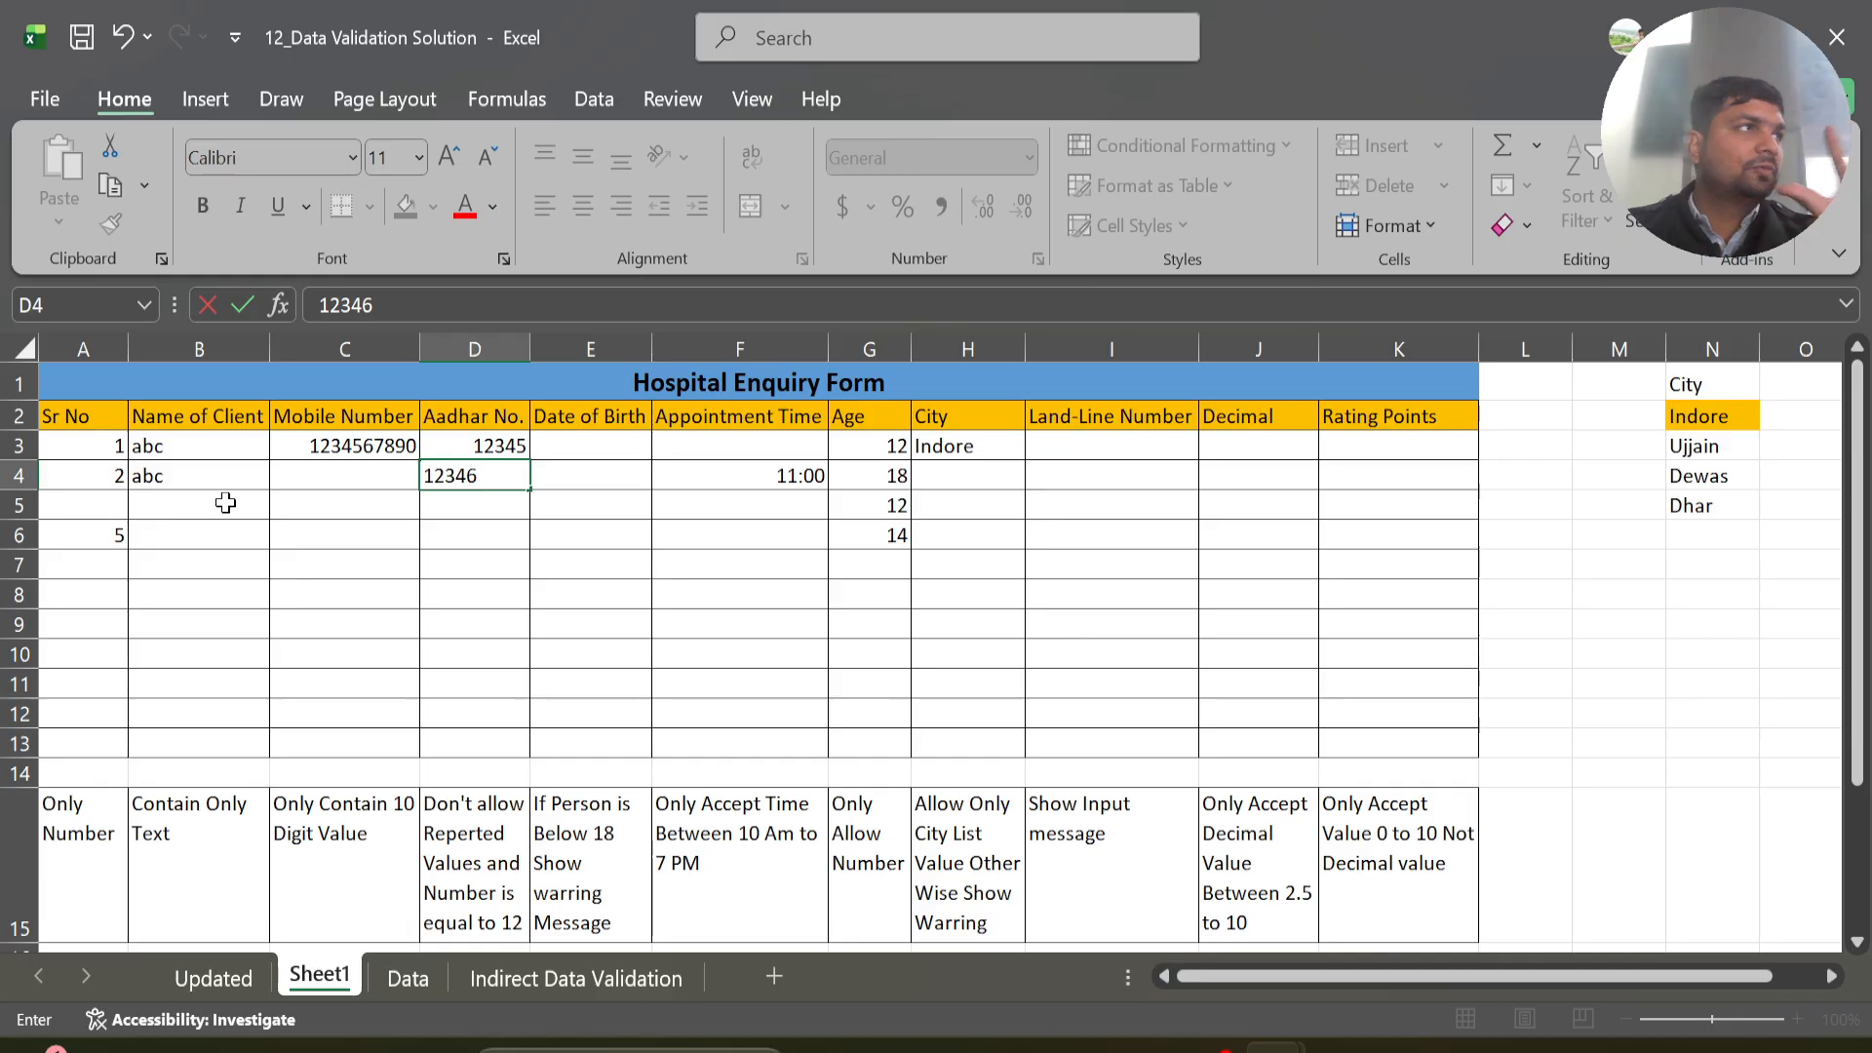
pyautogui.press('Return')
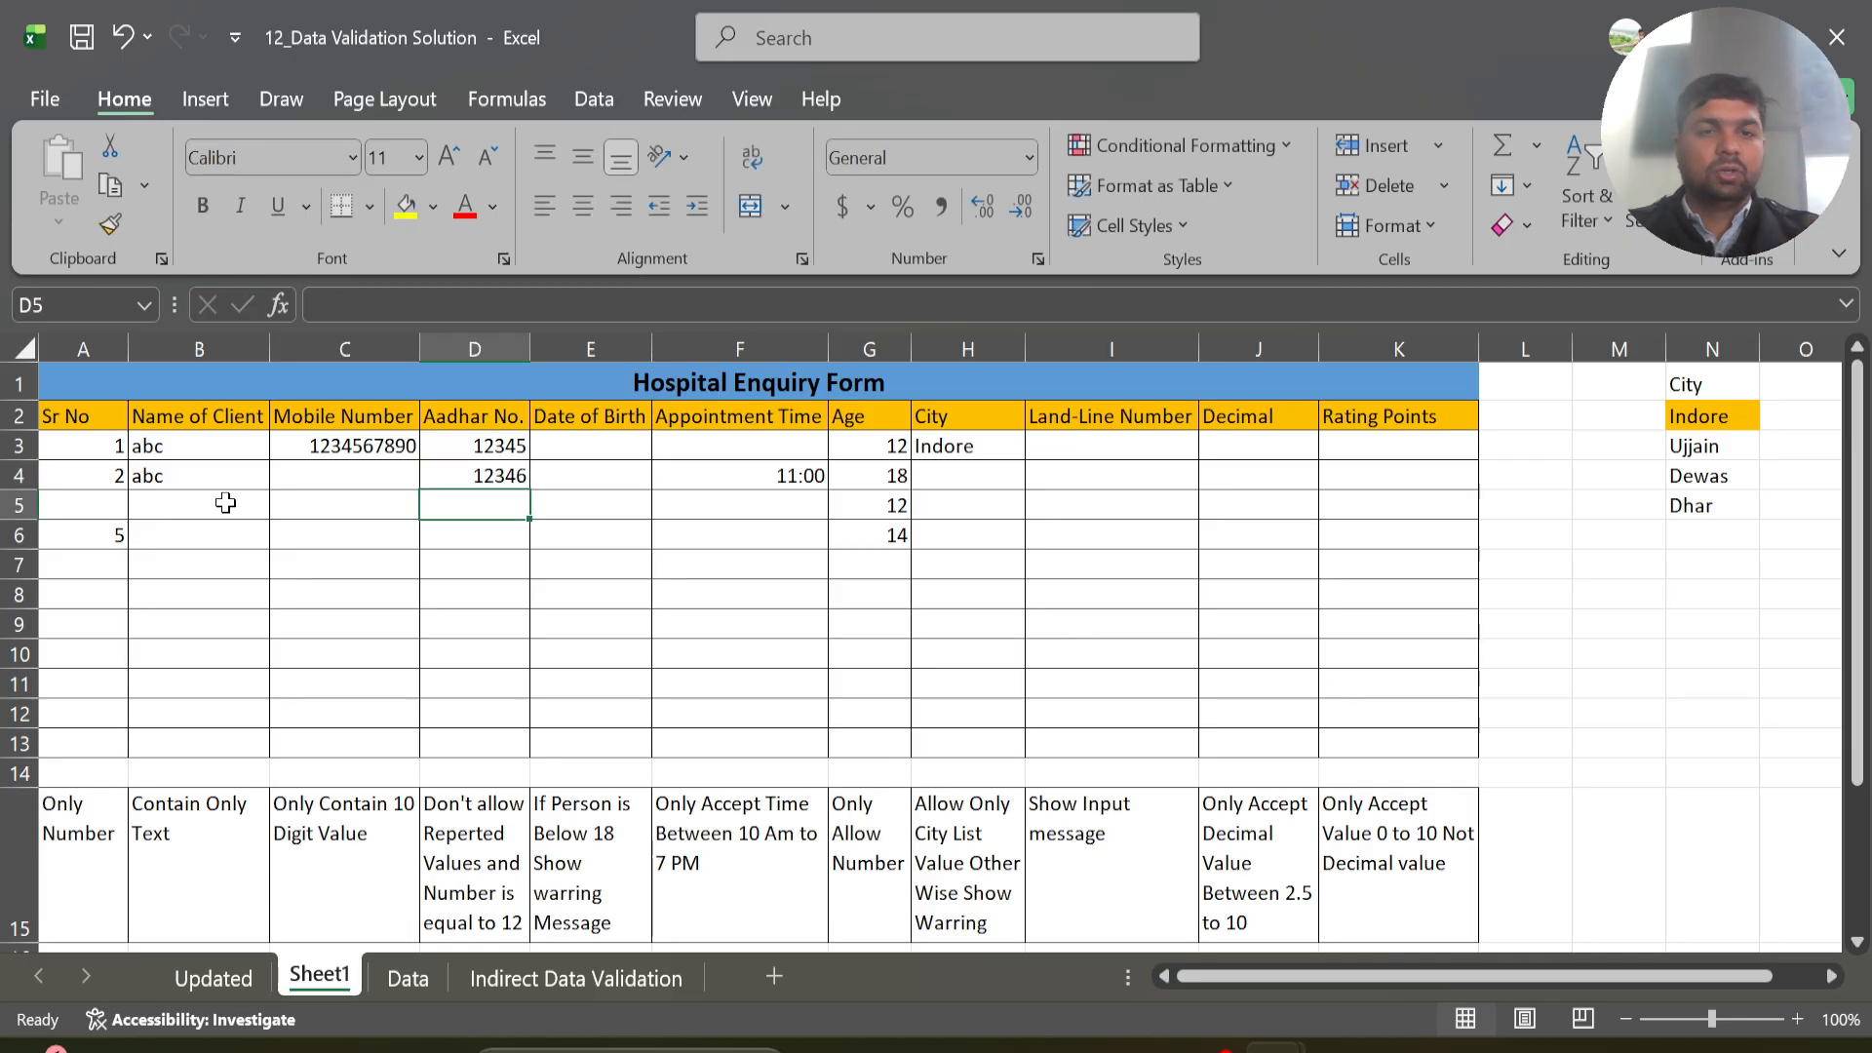
# - Test the second client's Aadhar number as a duplicate in cell D5, discard it and enter a unique five-digit number instead
pyautogui.write('12346')
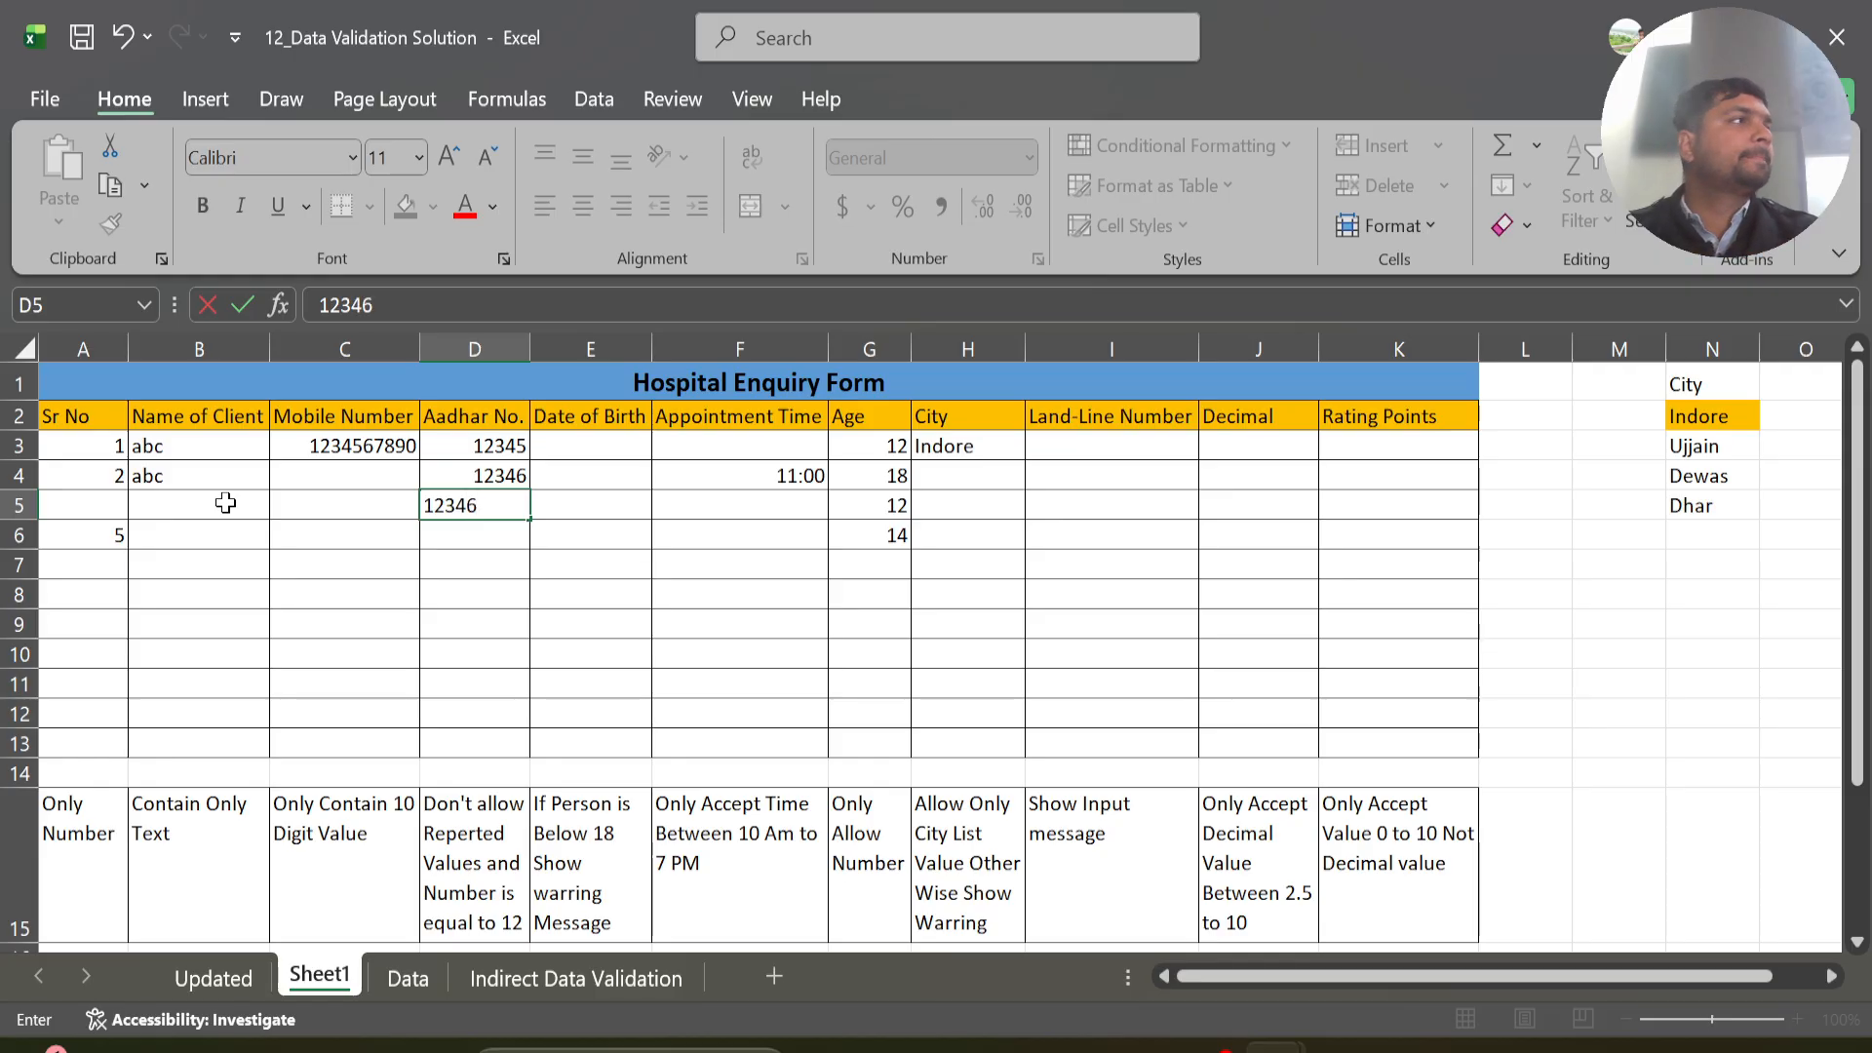
pyautogui.press('Return')
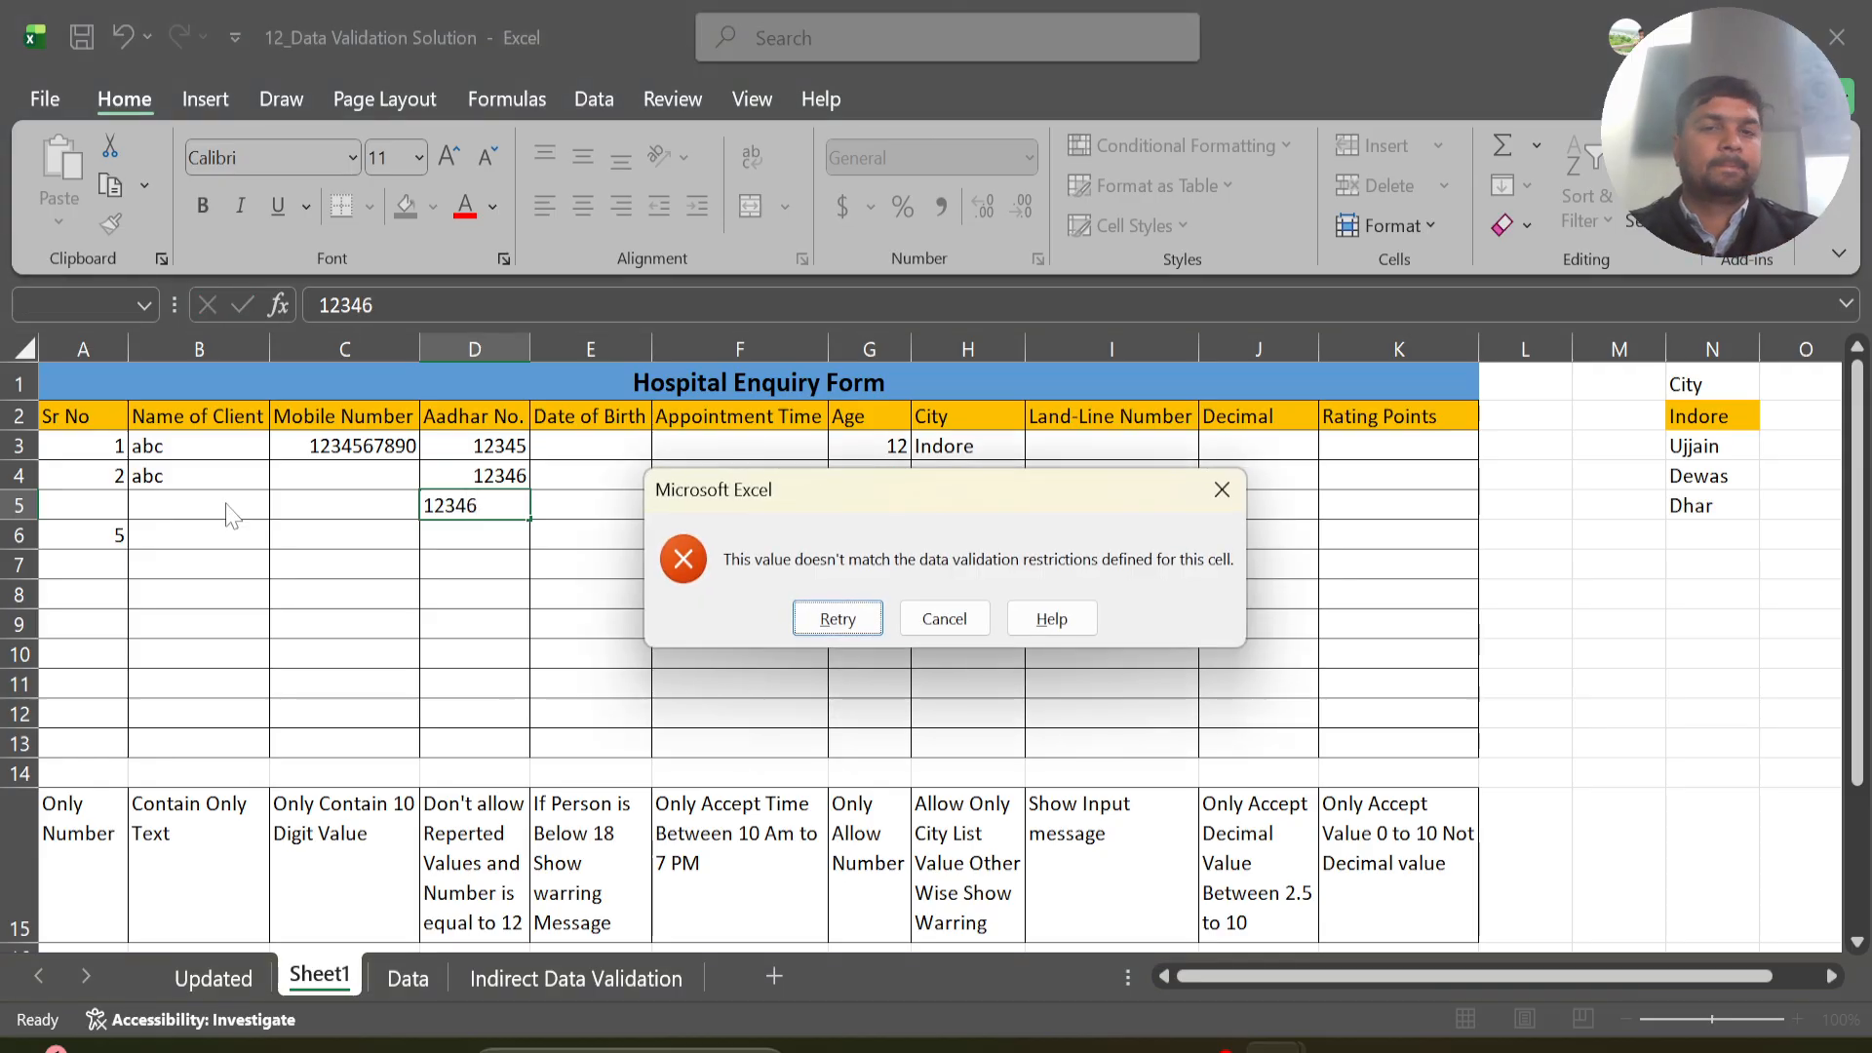
pyautogui.press('Tab')
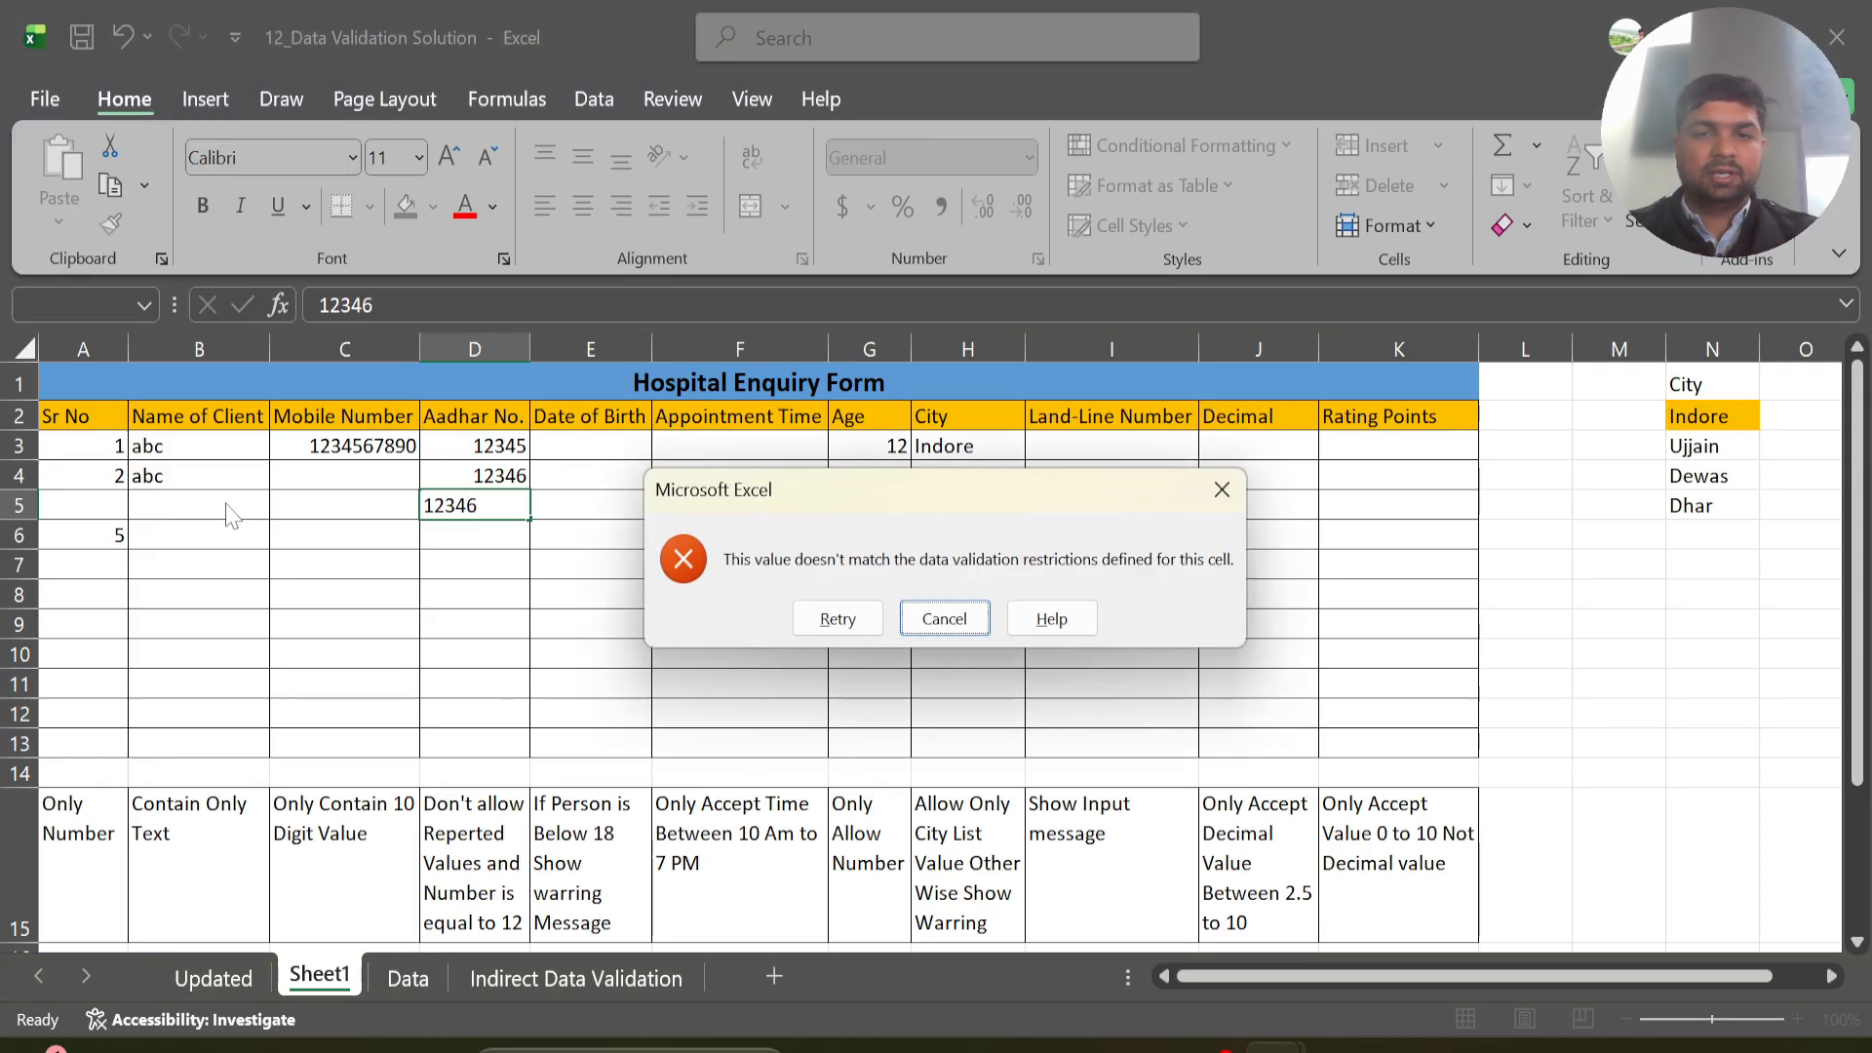
pyautogui.press('Return')
pyautogui.write('12789')
pyautogui.press('Return')
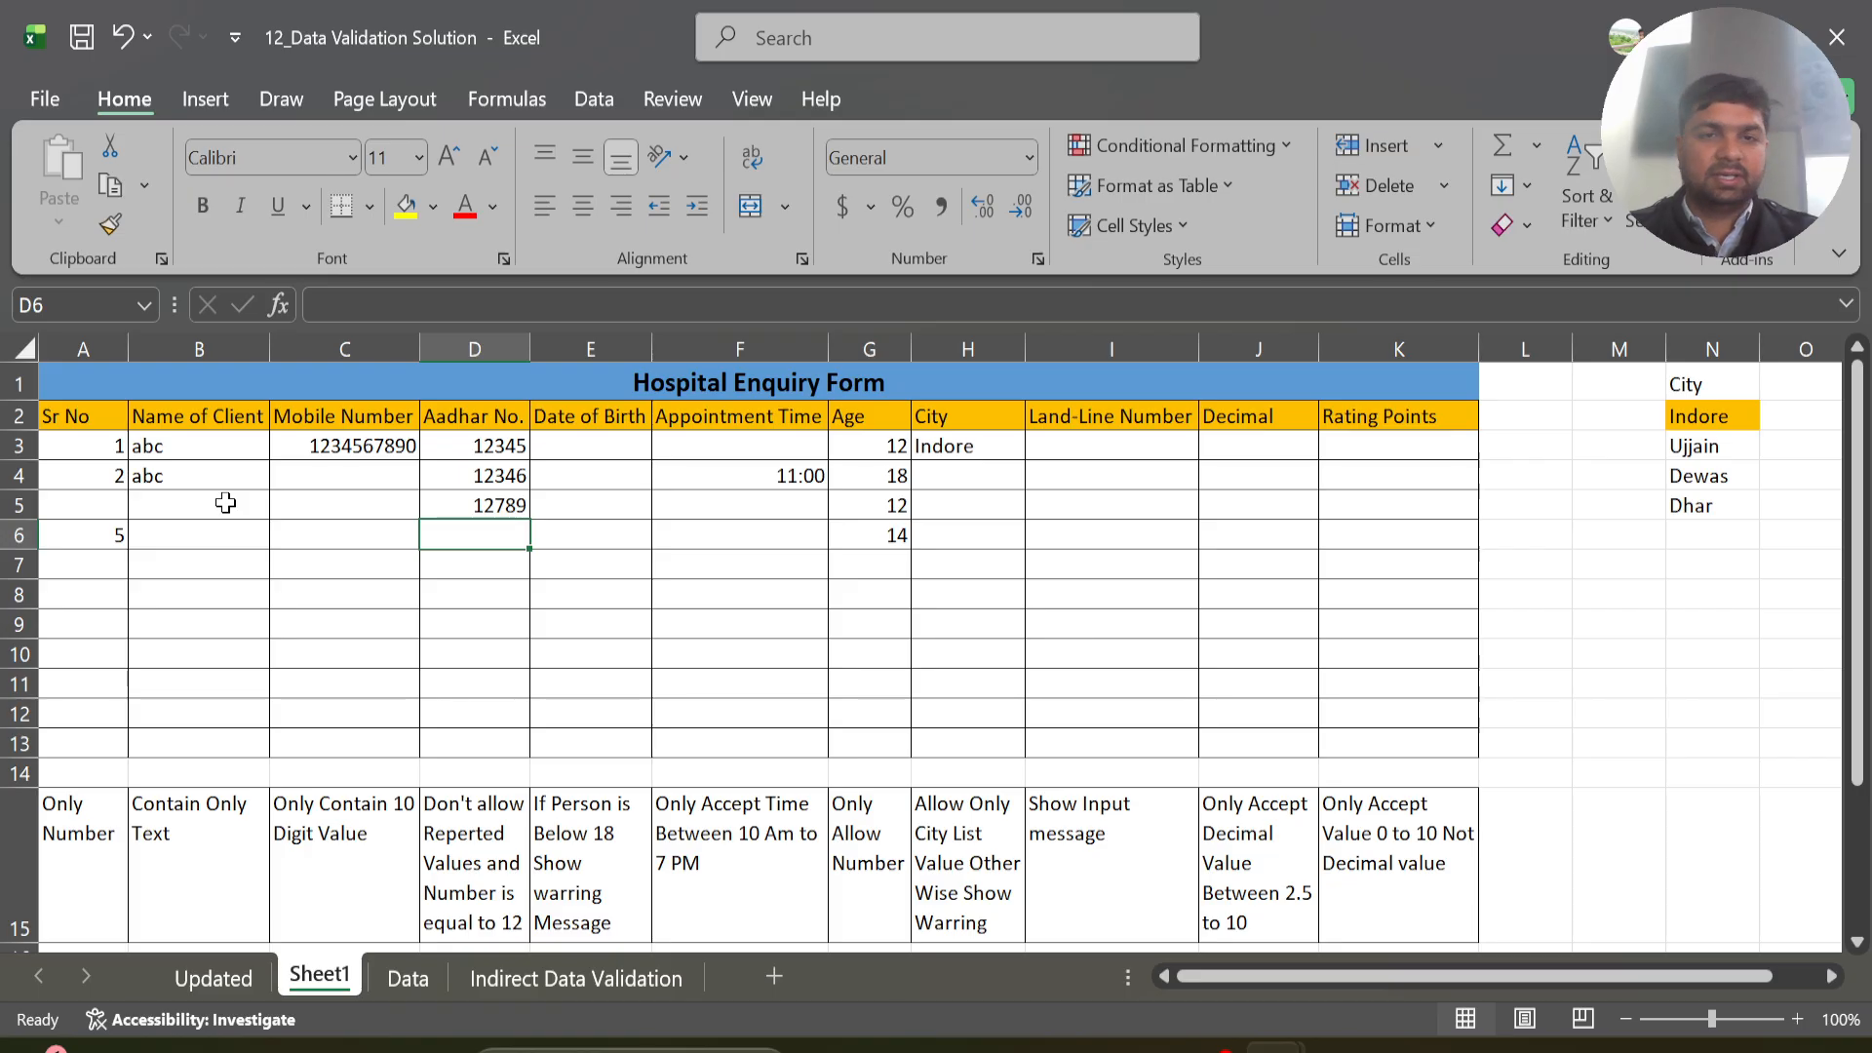
# - Try to enter today's date as the date of birth in cell E3 and decline to continue with it
pyautogui.press('Right')
pyautogui.press('Up')
pyautogui.press('Up')
pyautogui.press('Up')
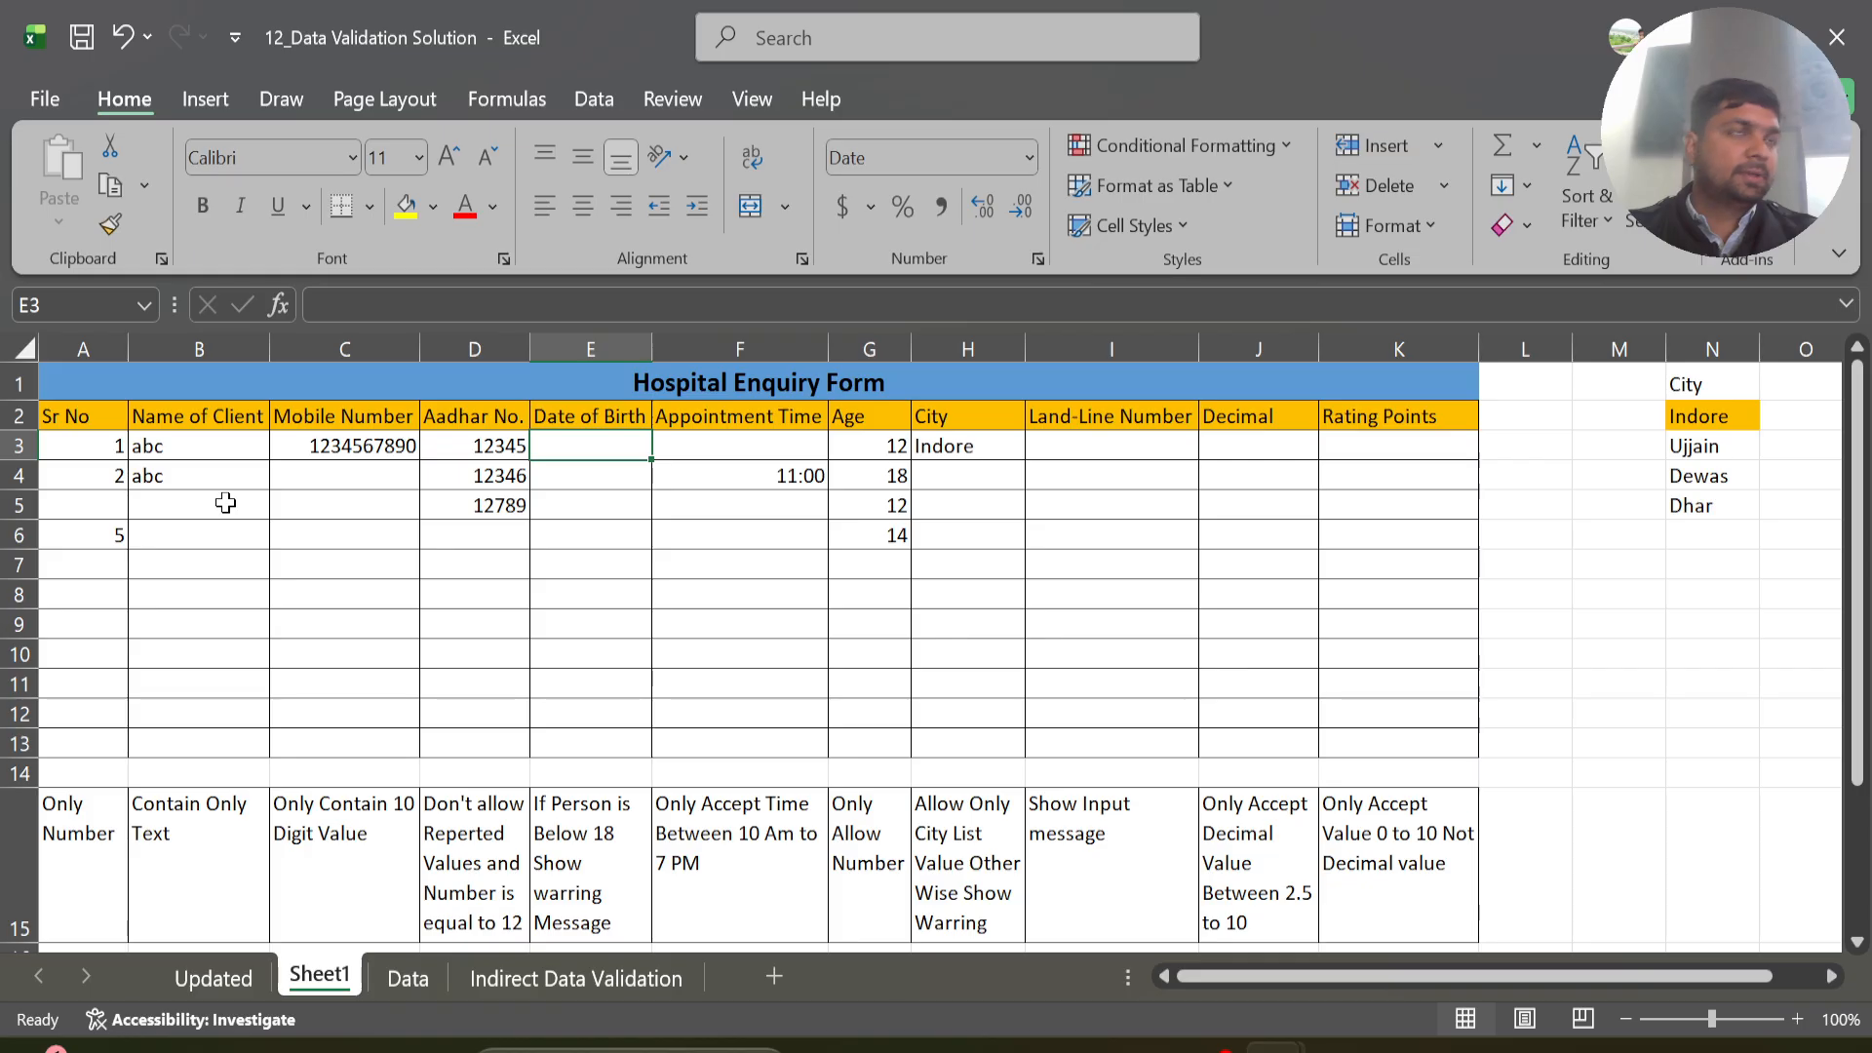
pyautogui.hotkey('ctrl', '[')
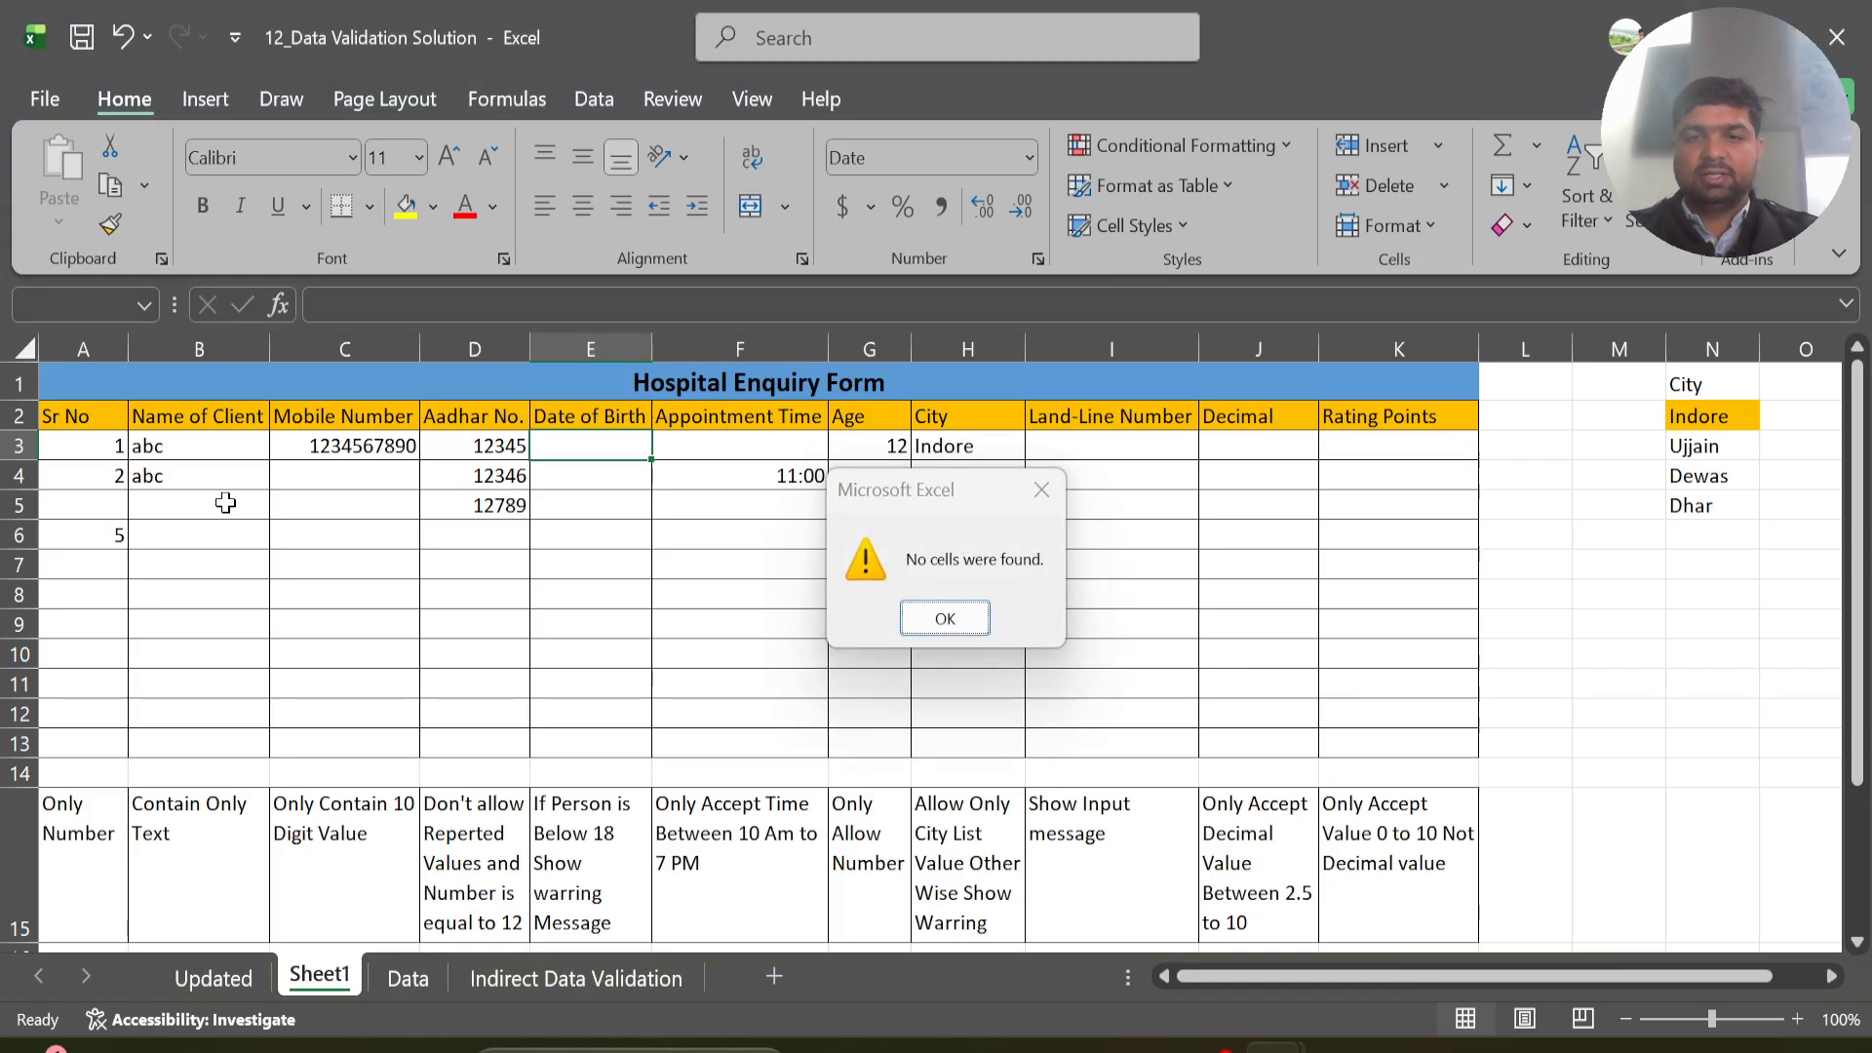
pyautogui.press('Return')
pyautogui.hotkey('ctrl', ';')
pyautogui.press('Return')
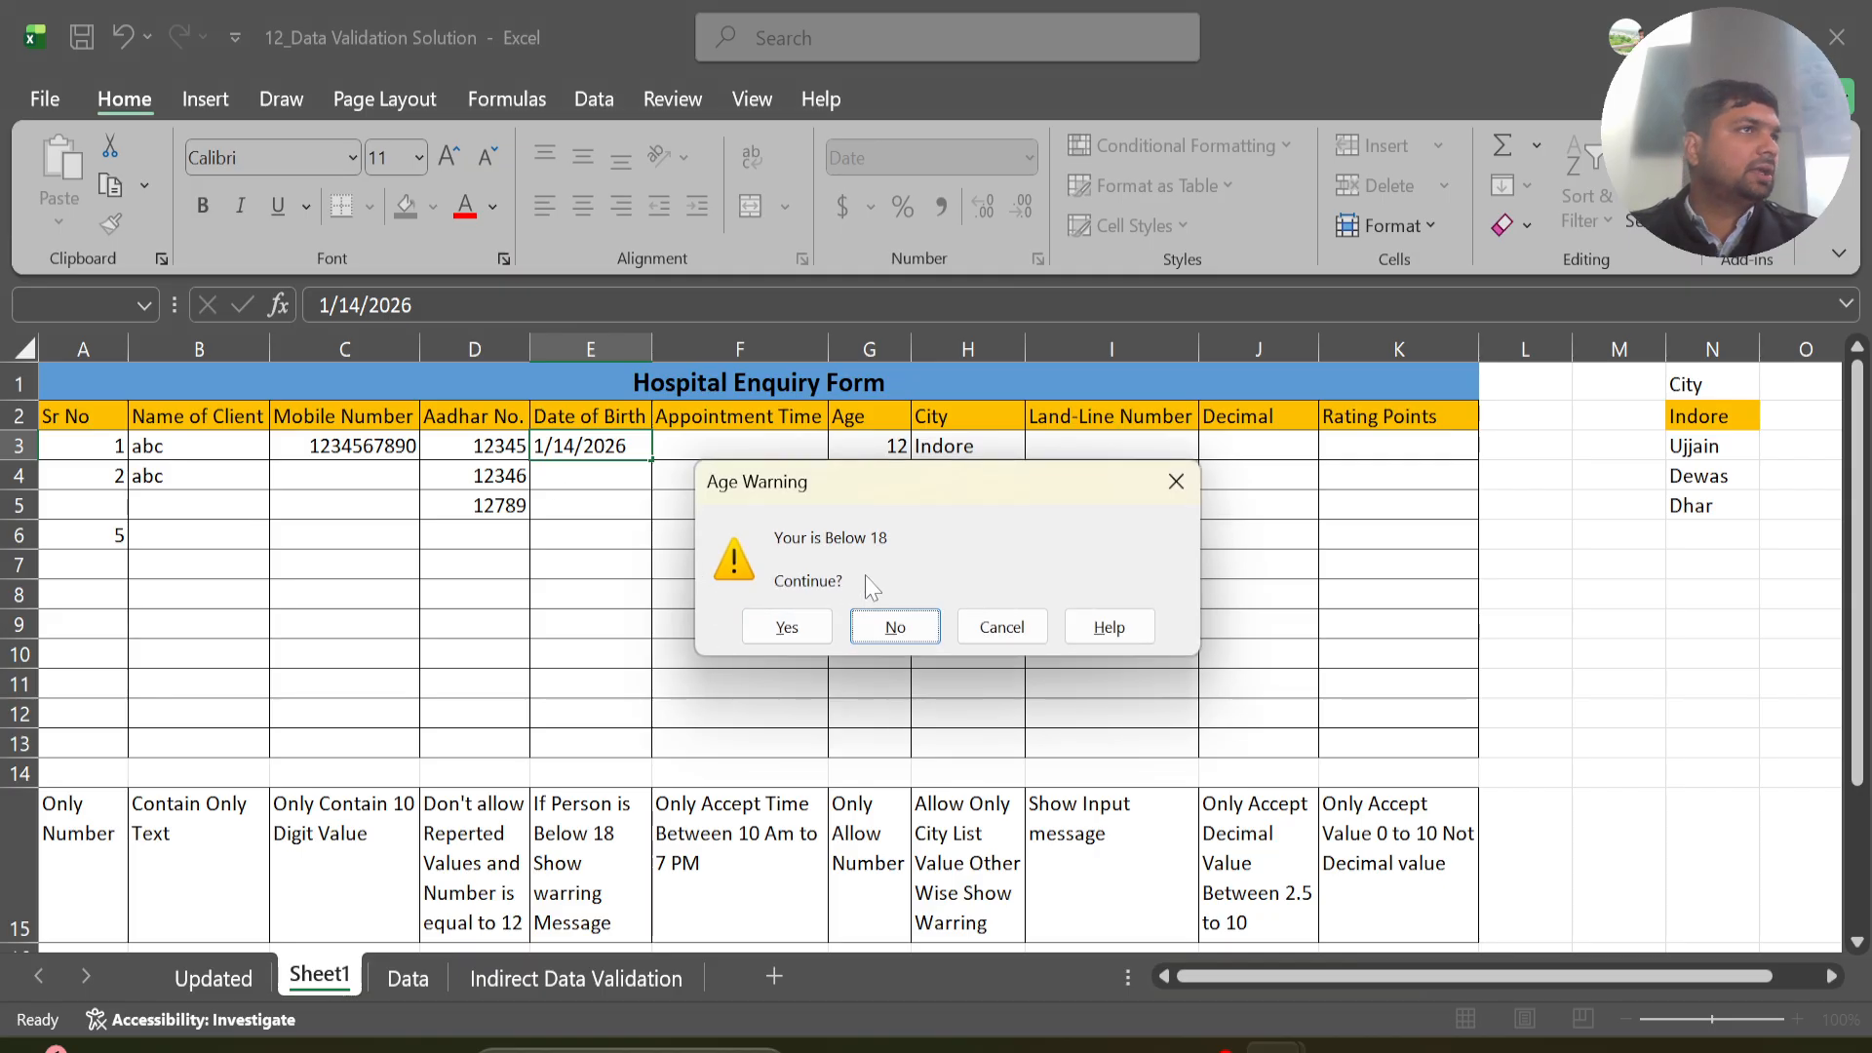
pyautogui.click(892, 627)
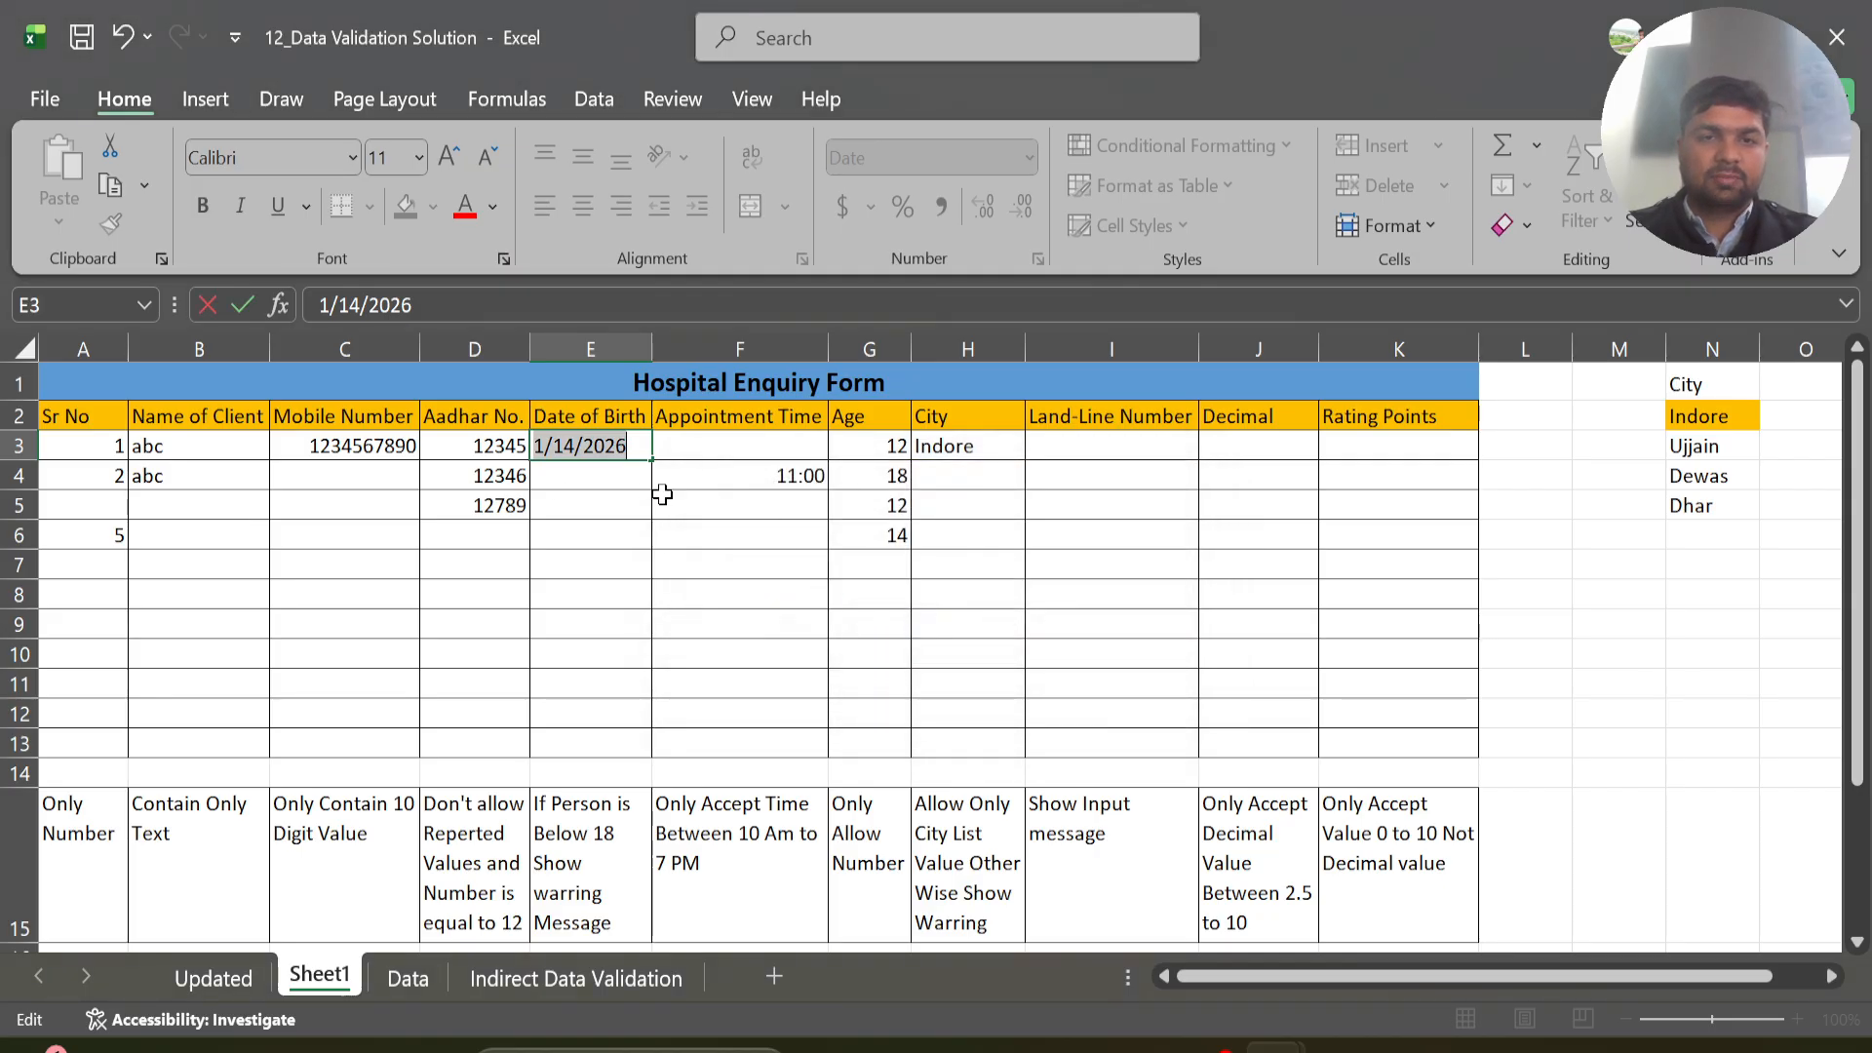
# - Change the year in cell E3 to give an adult's date of birth and enter the same date in cell E4
pyautogui.press('BackSpace')
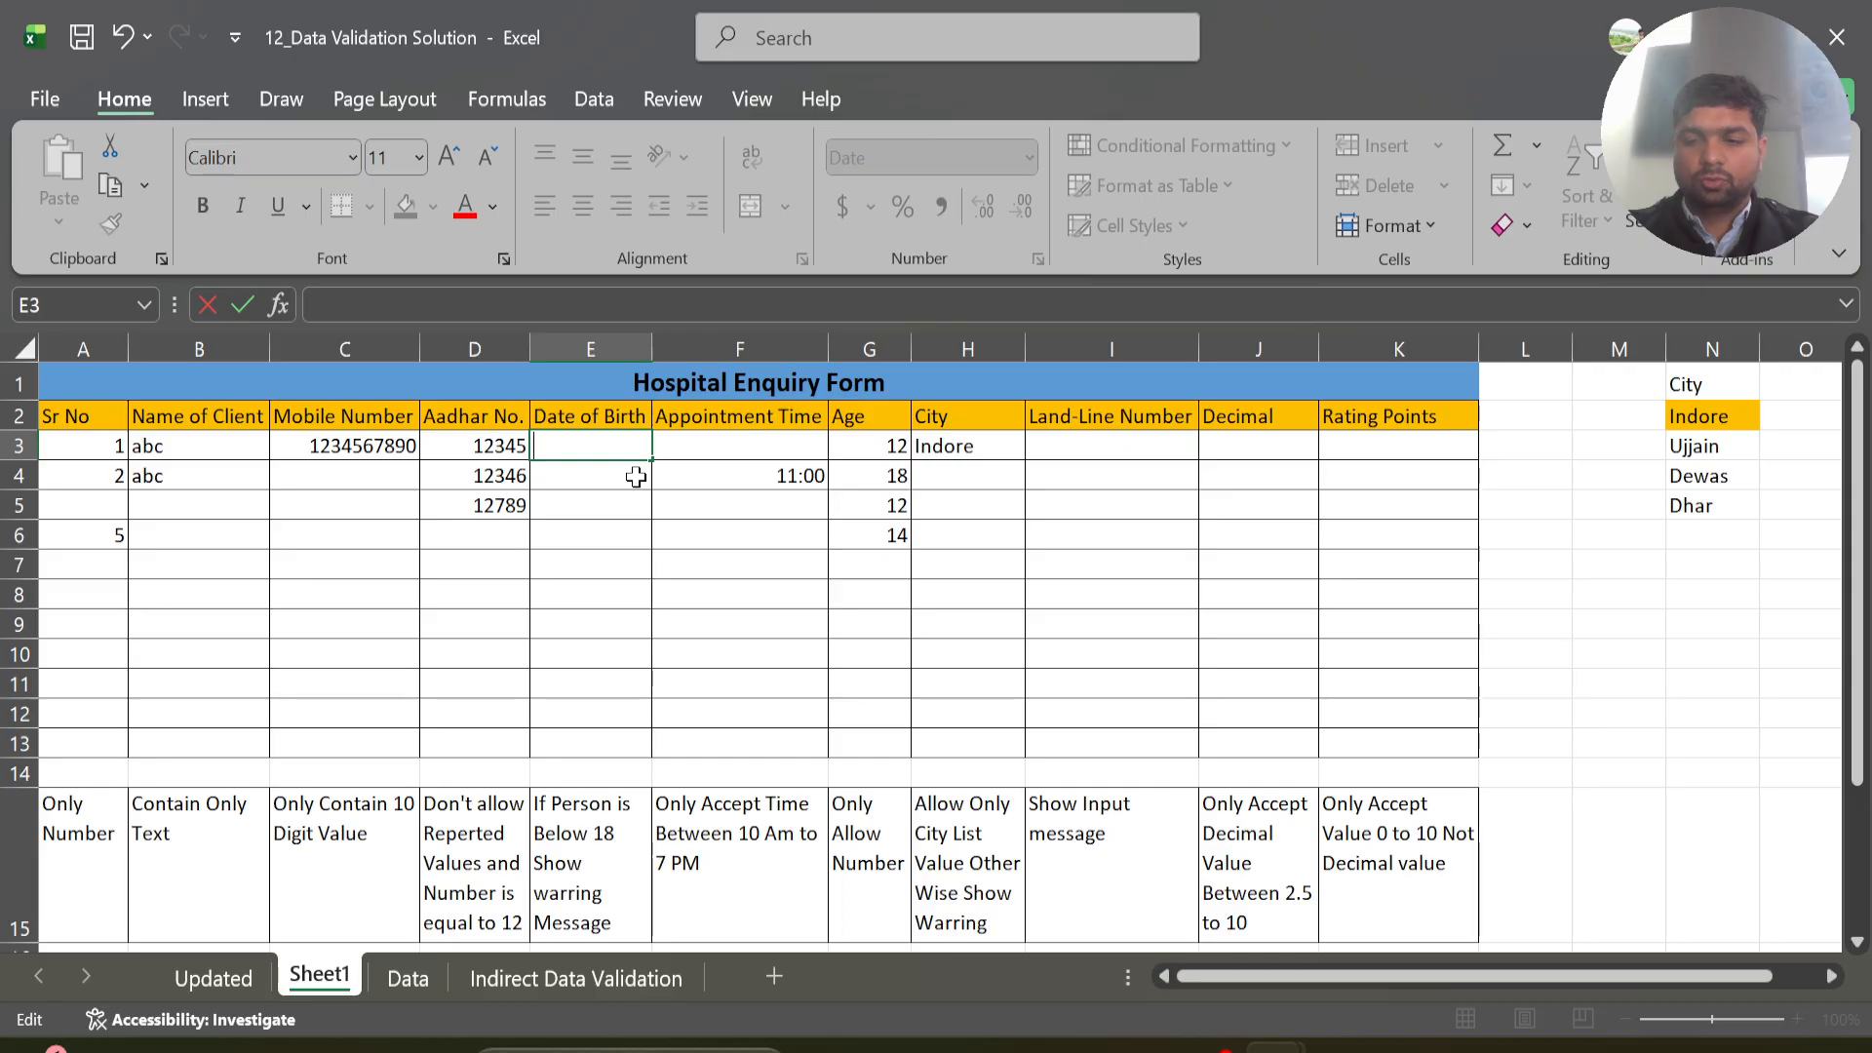
pyautogui.hotkey('ctrl', 'z')
pyautogui.press('BackSpace')
pyautogui.press('BackSpace')
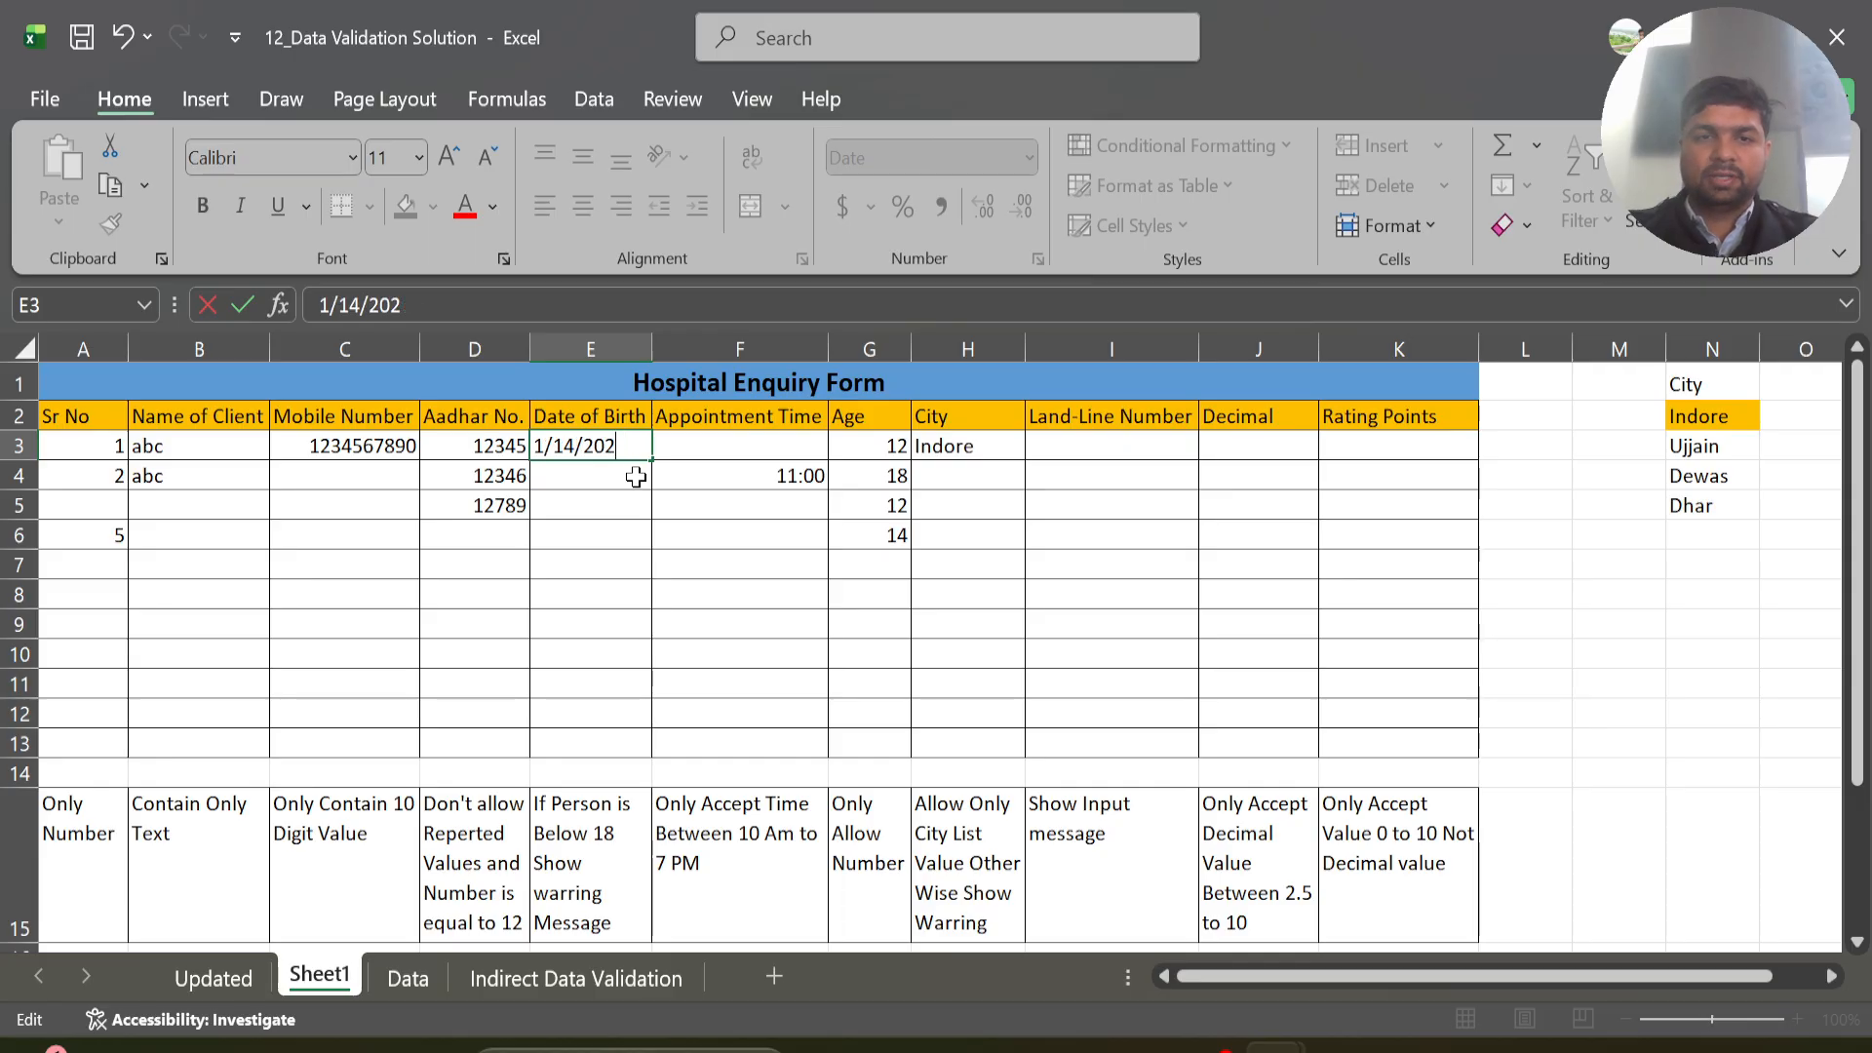
pyautogui.write('0')
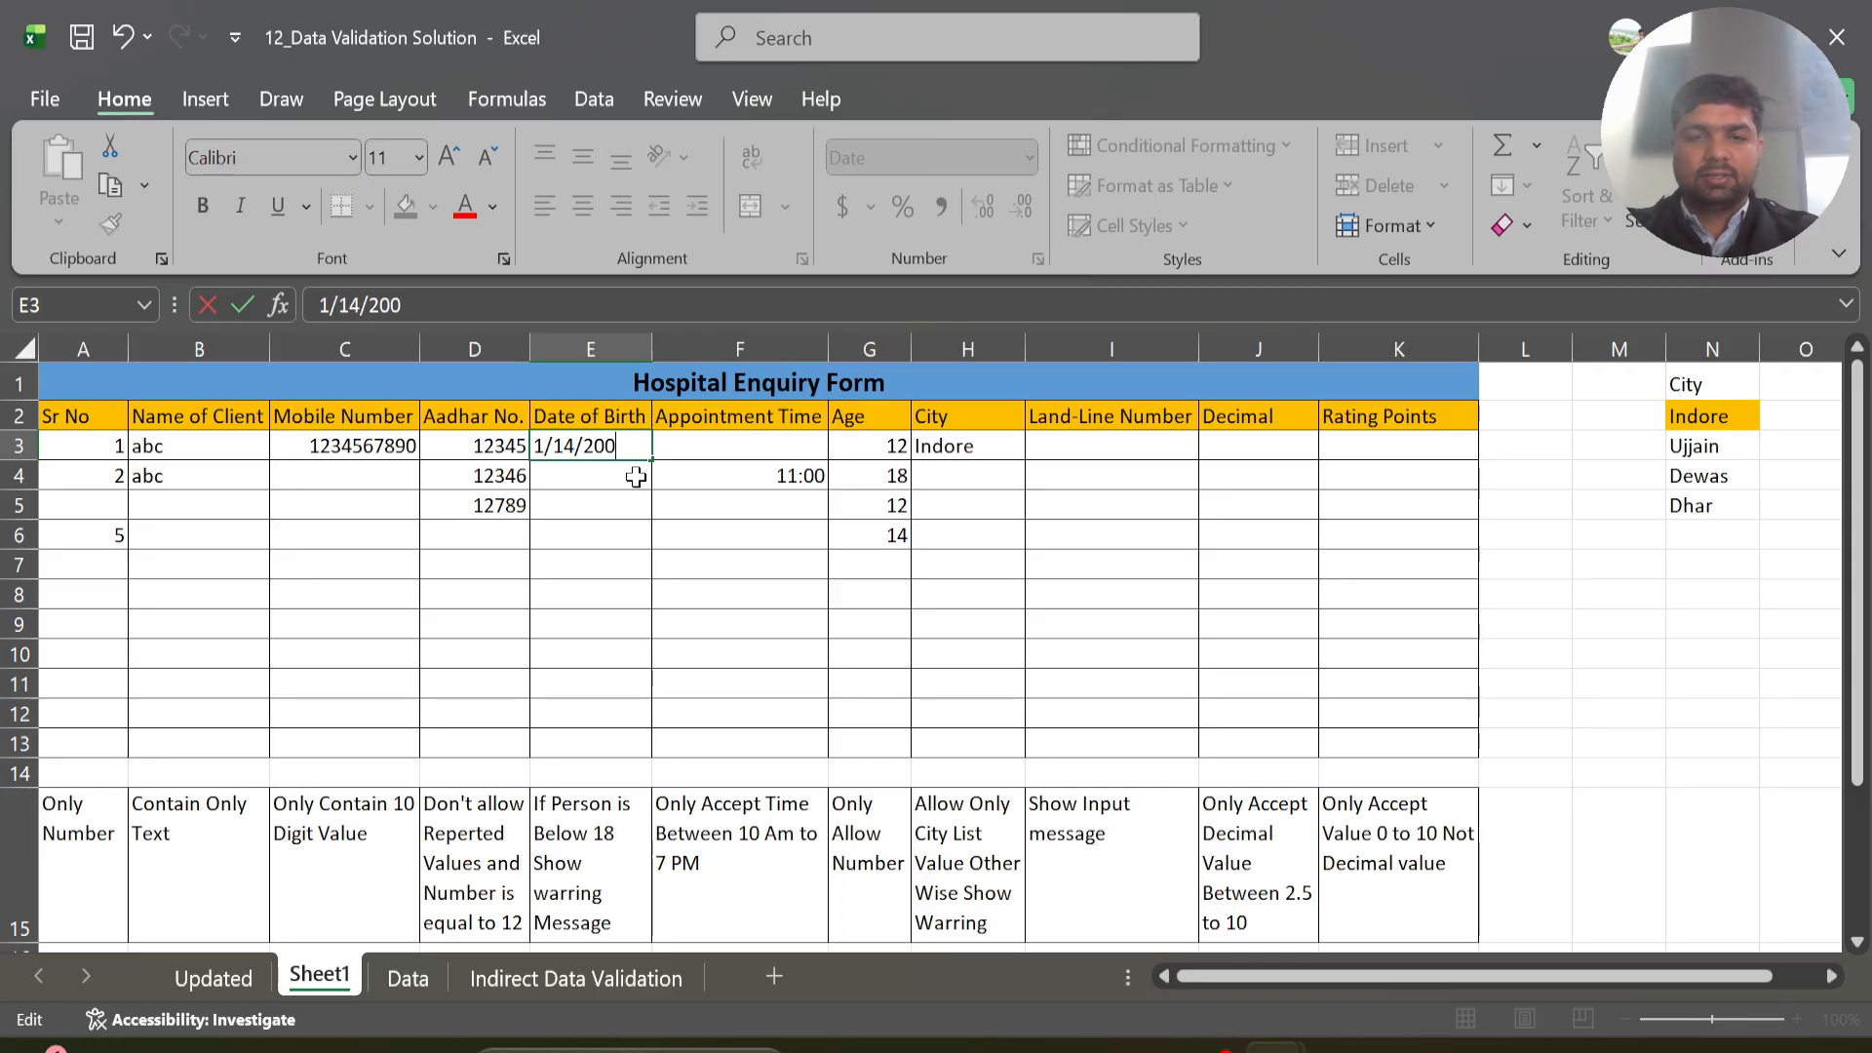
pyautogui.write('7')
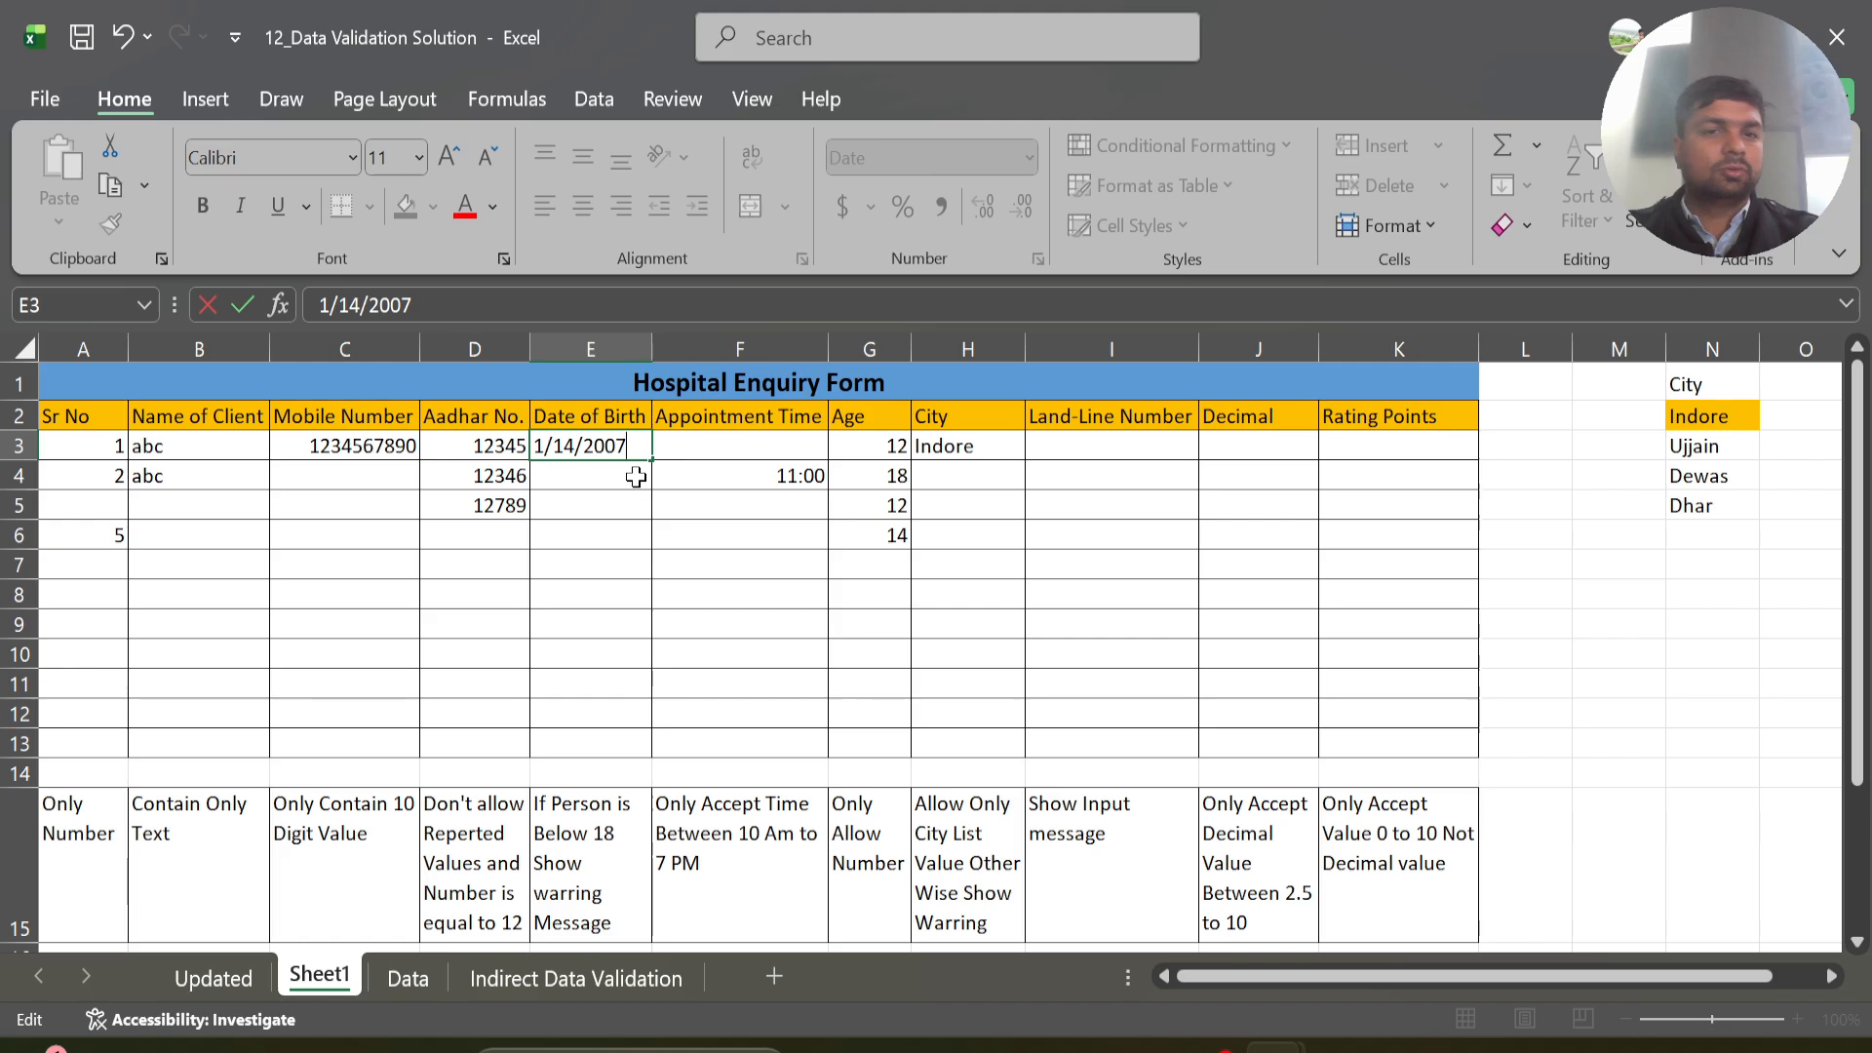
pyautogui.press('Return')
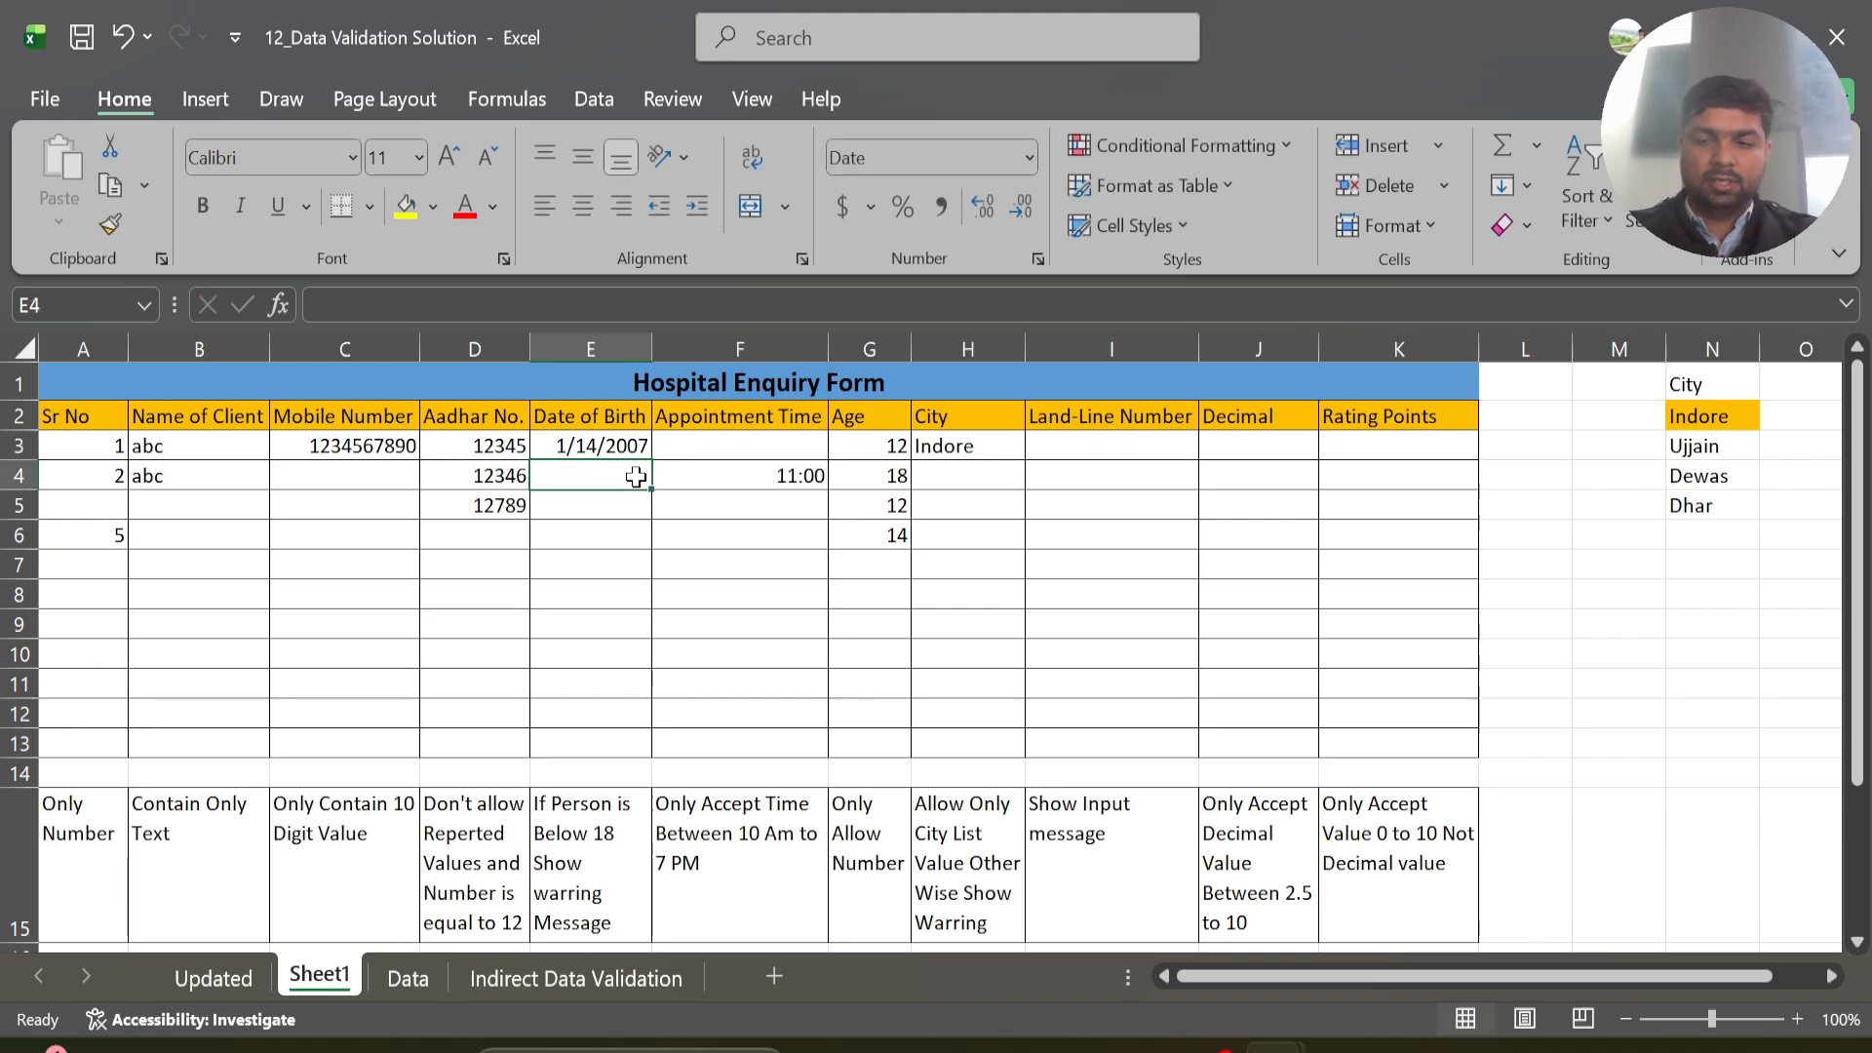
pyautogui.write('39096')
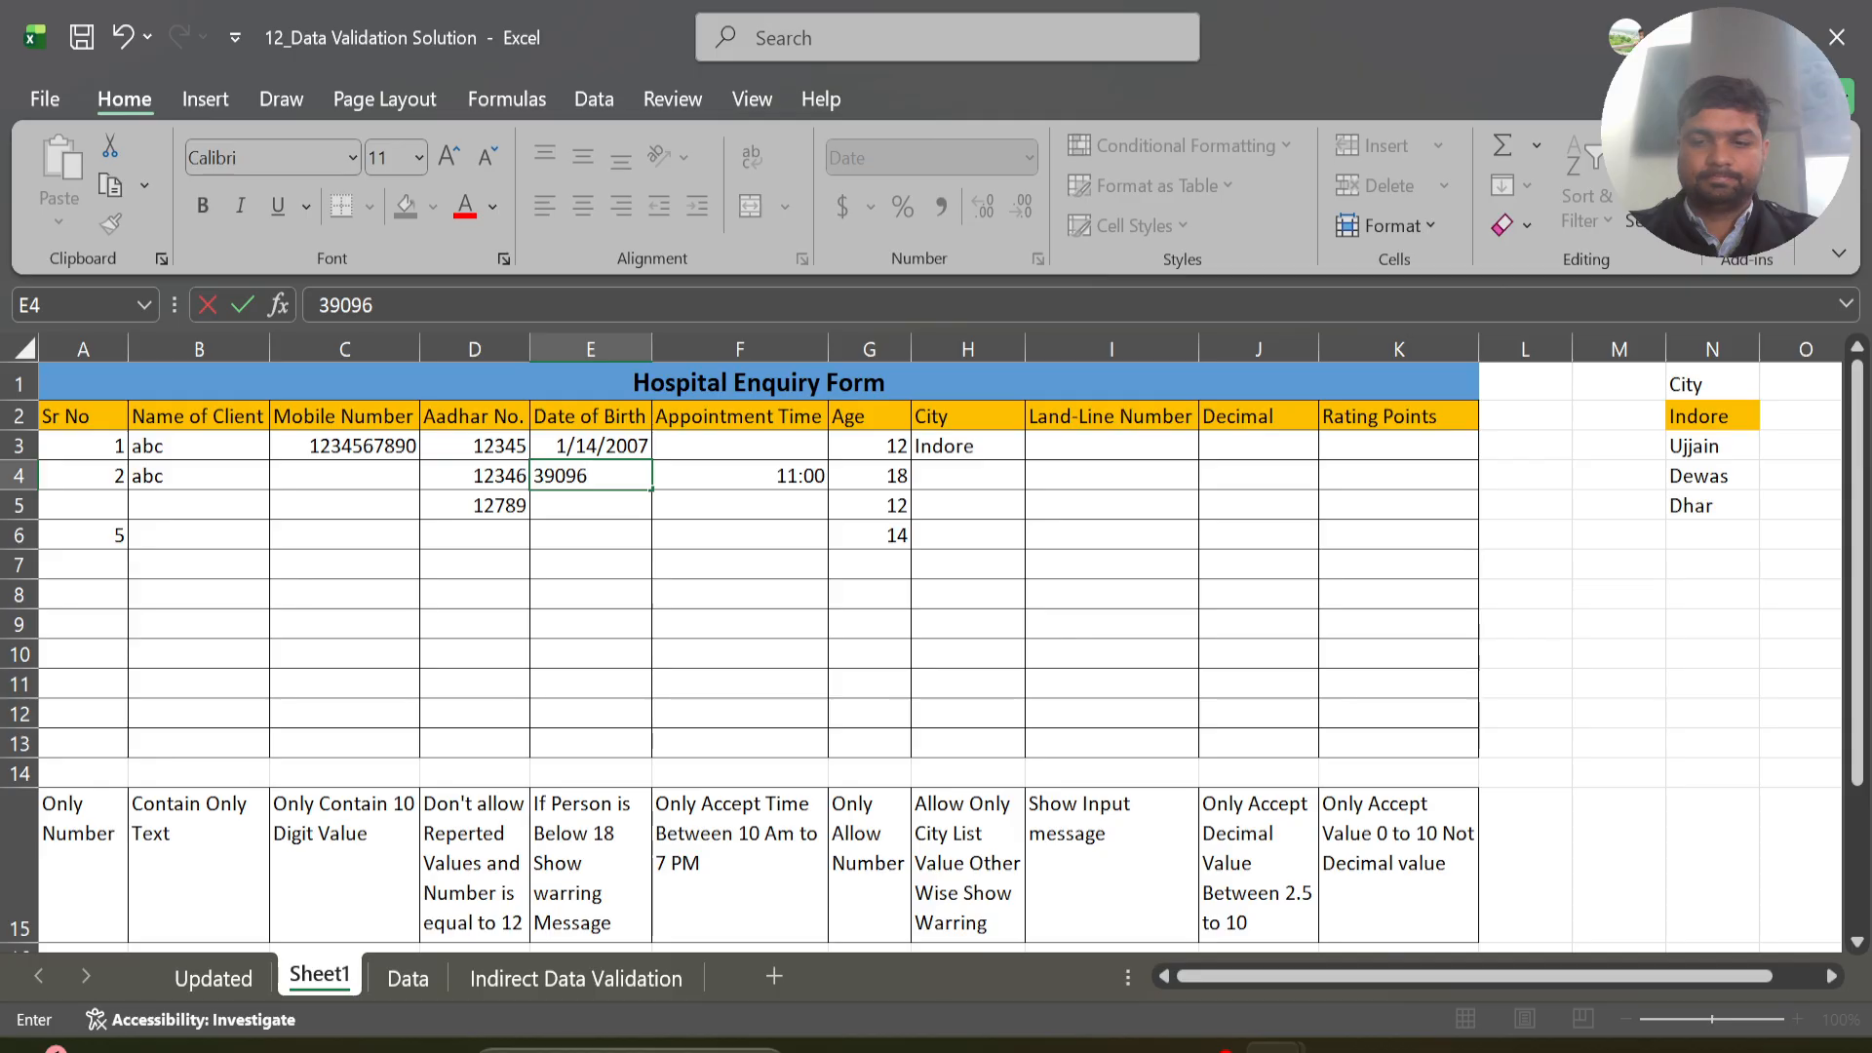
pyautogui.hotkey('ctrl', 'Return')
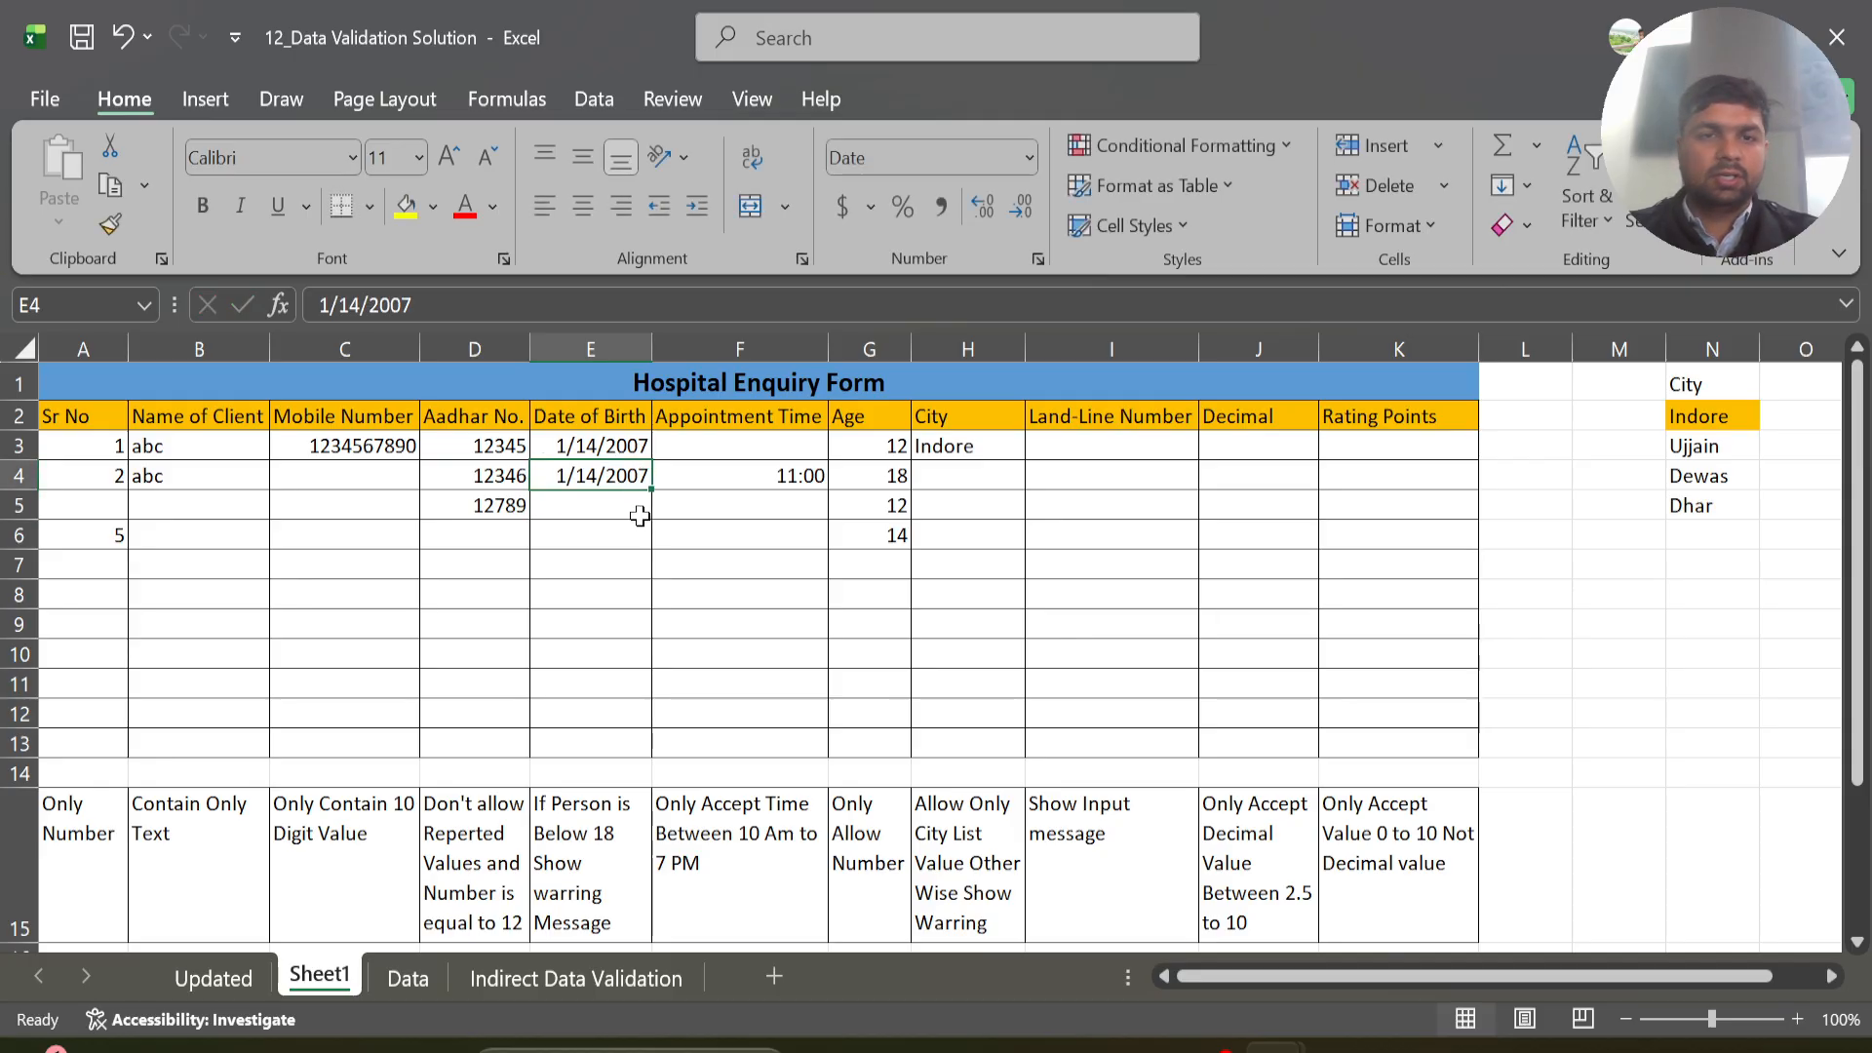
# - Try to enter today's date as the date of birth in cell E5 and decline to continue with it
pyautogui.press('Down')
pyautogui.hotkey('ctrl', ';')
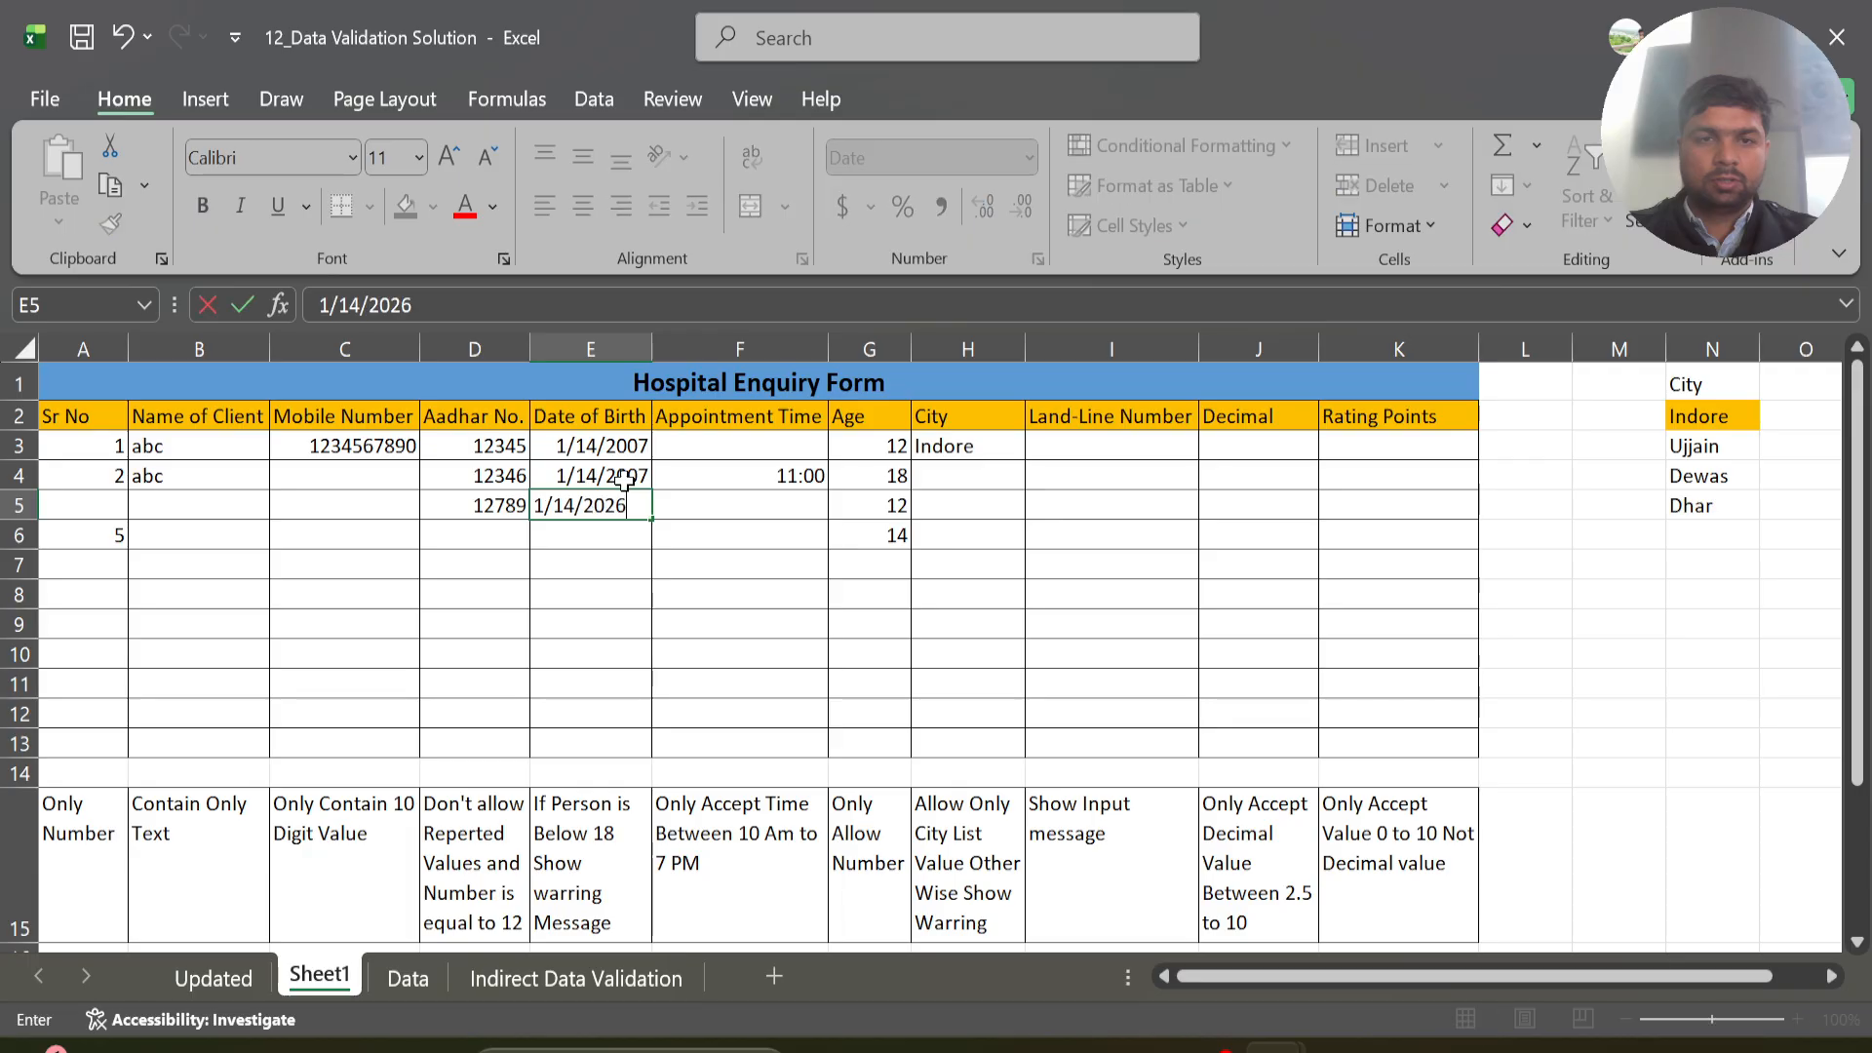
pyautogui.hotkey('ctrl', 'Return')
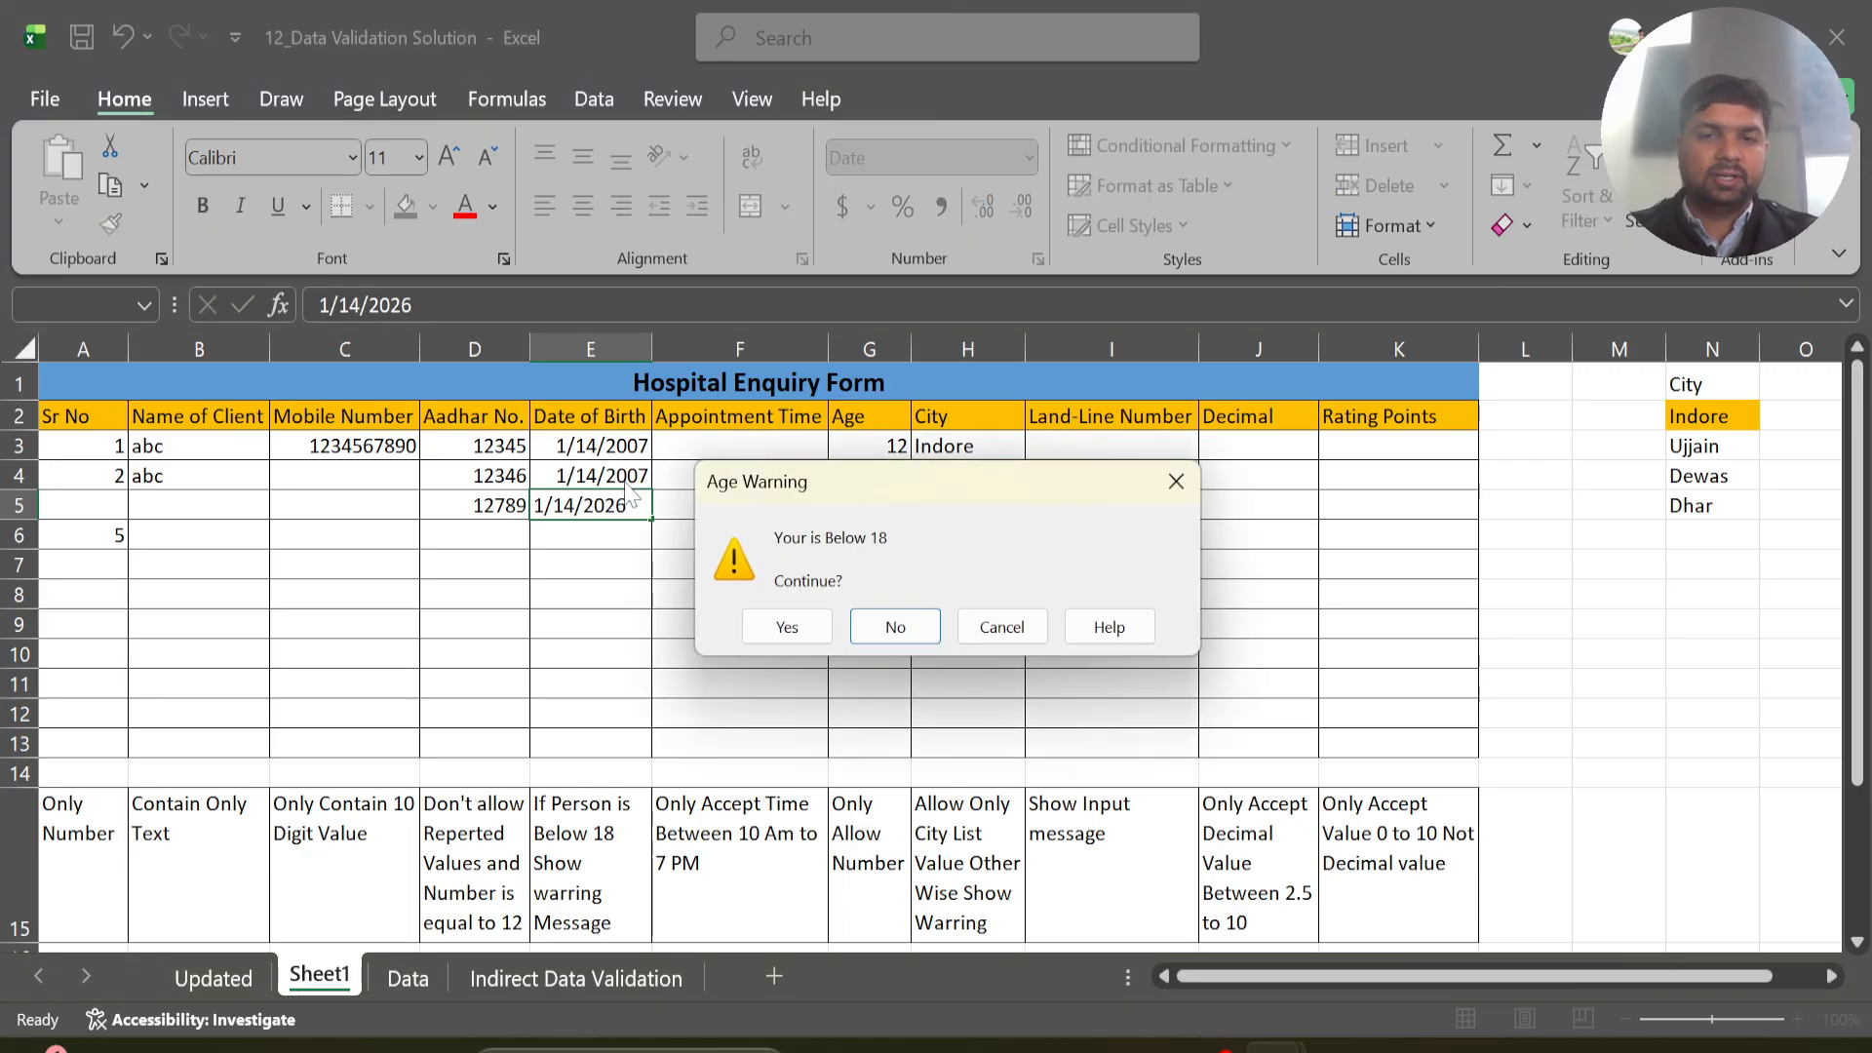
pyautogui.press('Return')
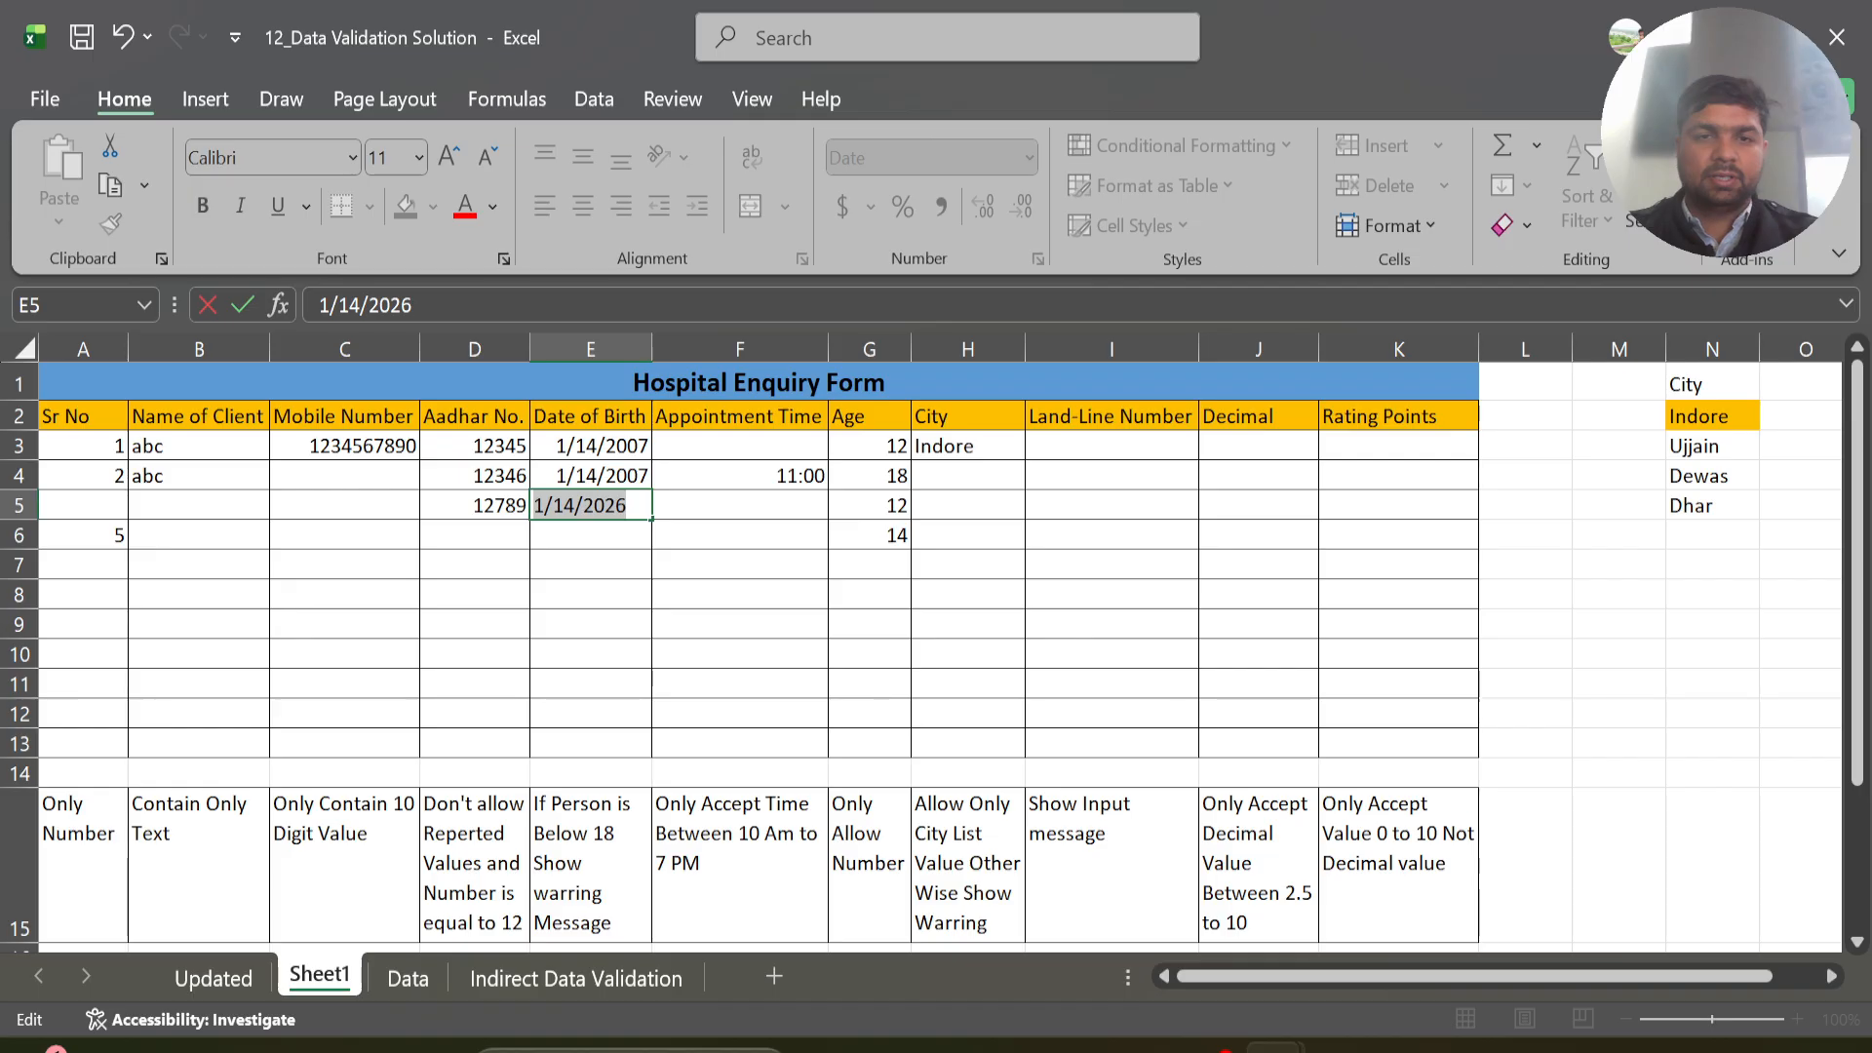
# - Try another below-18 date of birth in cell E5 by changing its year, decline to continue and discard the entry
pyautogui.click(621, 505)
pyautogui.press('BackSpace')
pyautogui.press('BackSpace')
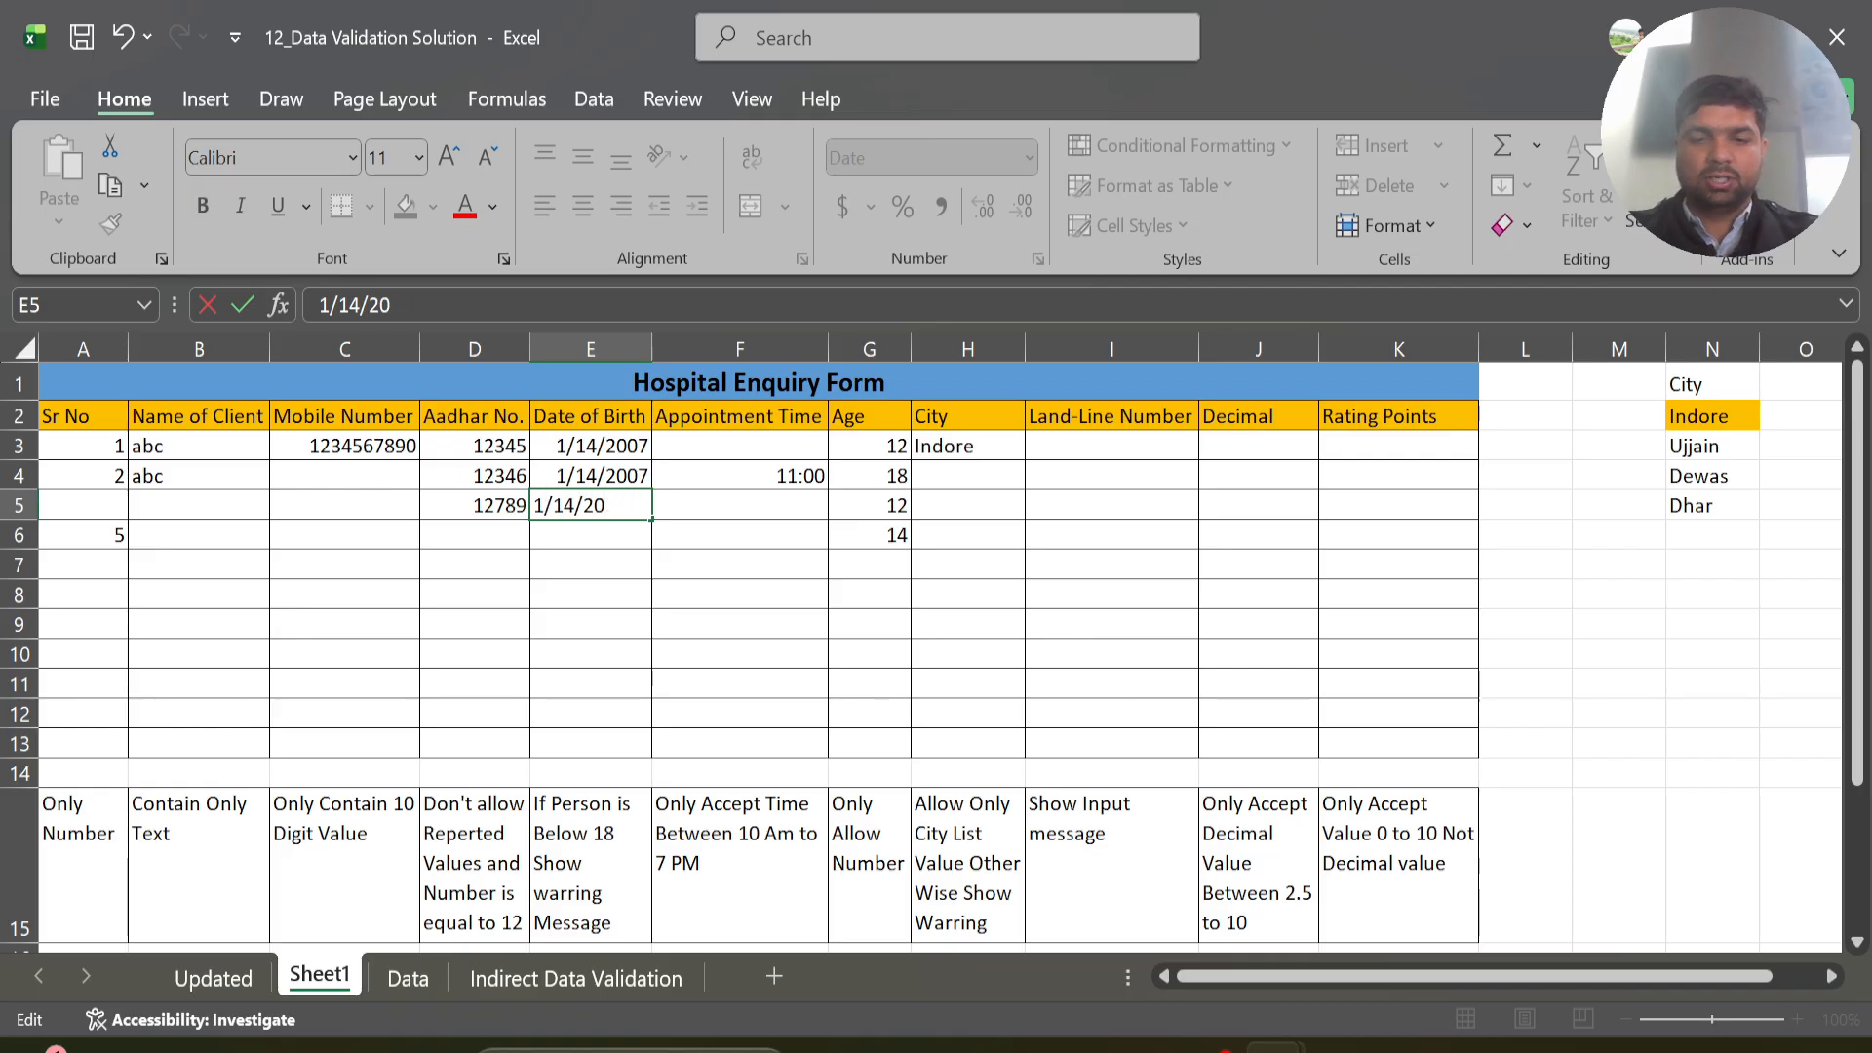
pyautogui.write('0')
pyautogui.press('BackSpace')
pyautogui.write('12')
pyautogui.press('Return')
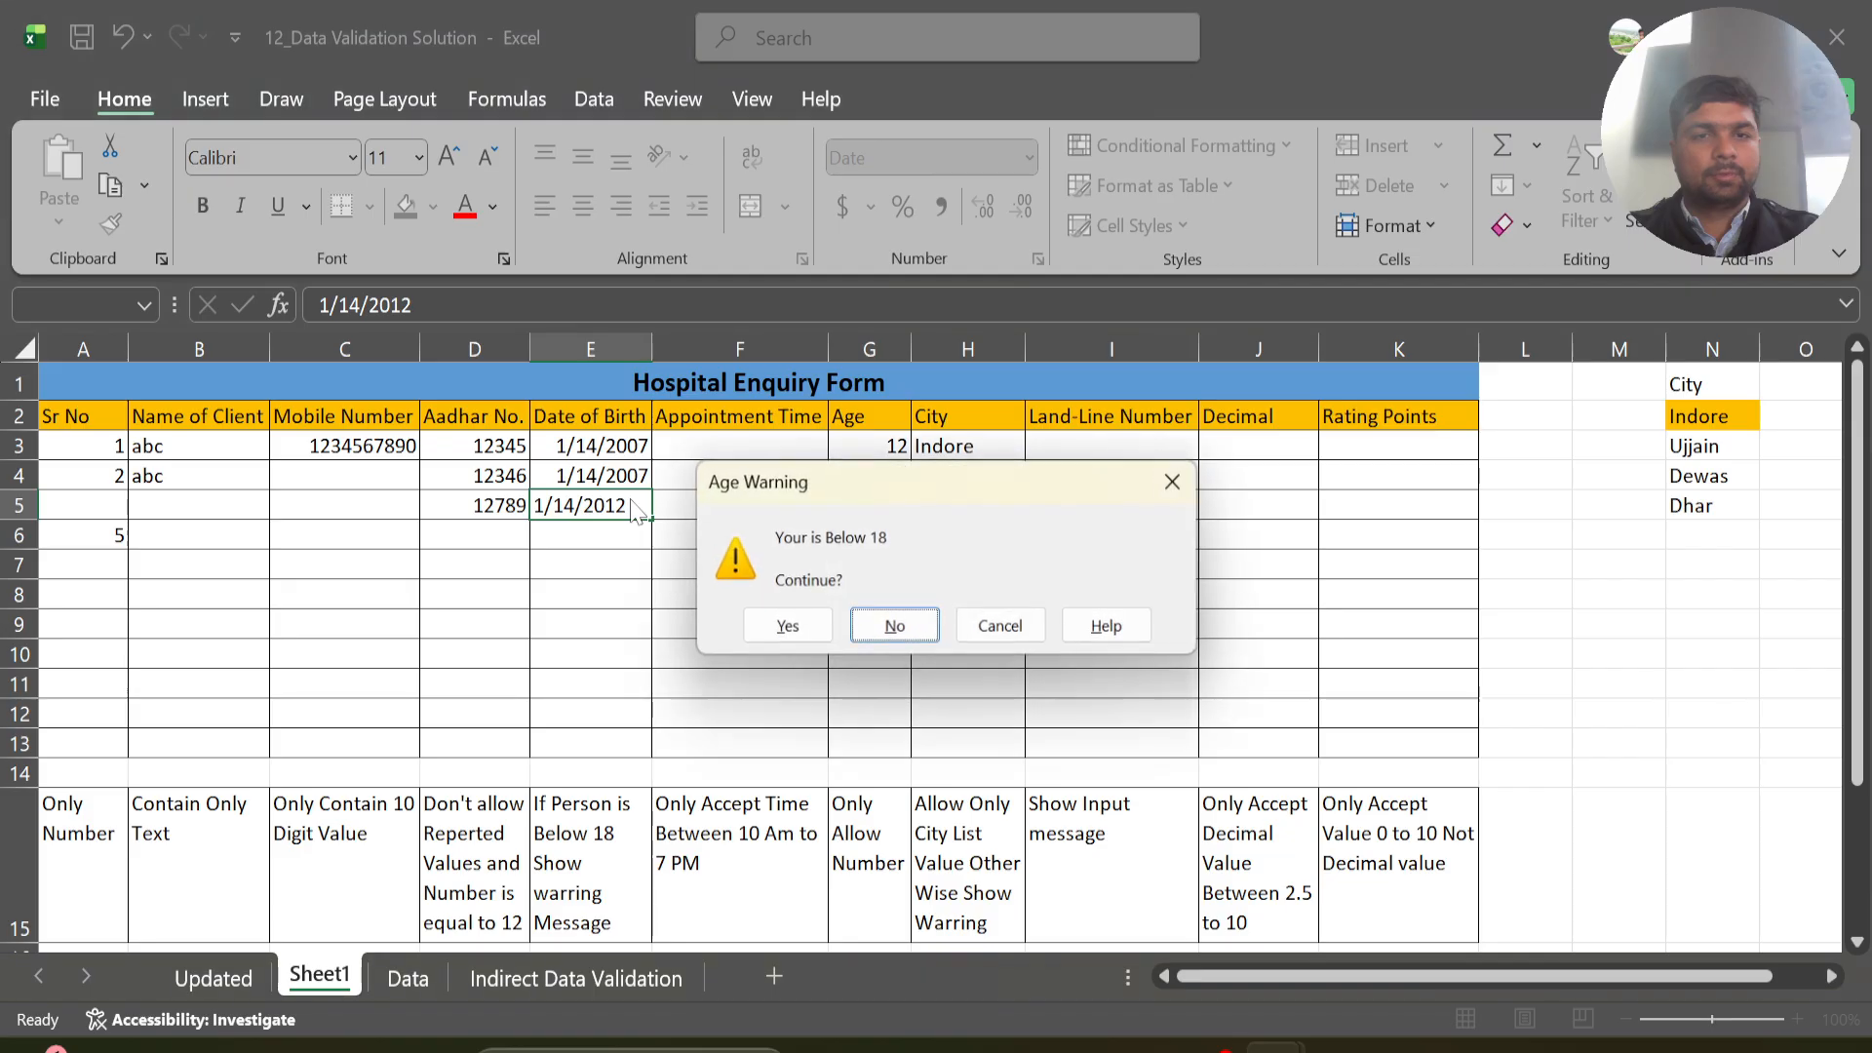
pyautogui.press('Right')
pyautogui.press('Left')
pyautogui.press('Return')
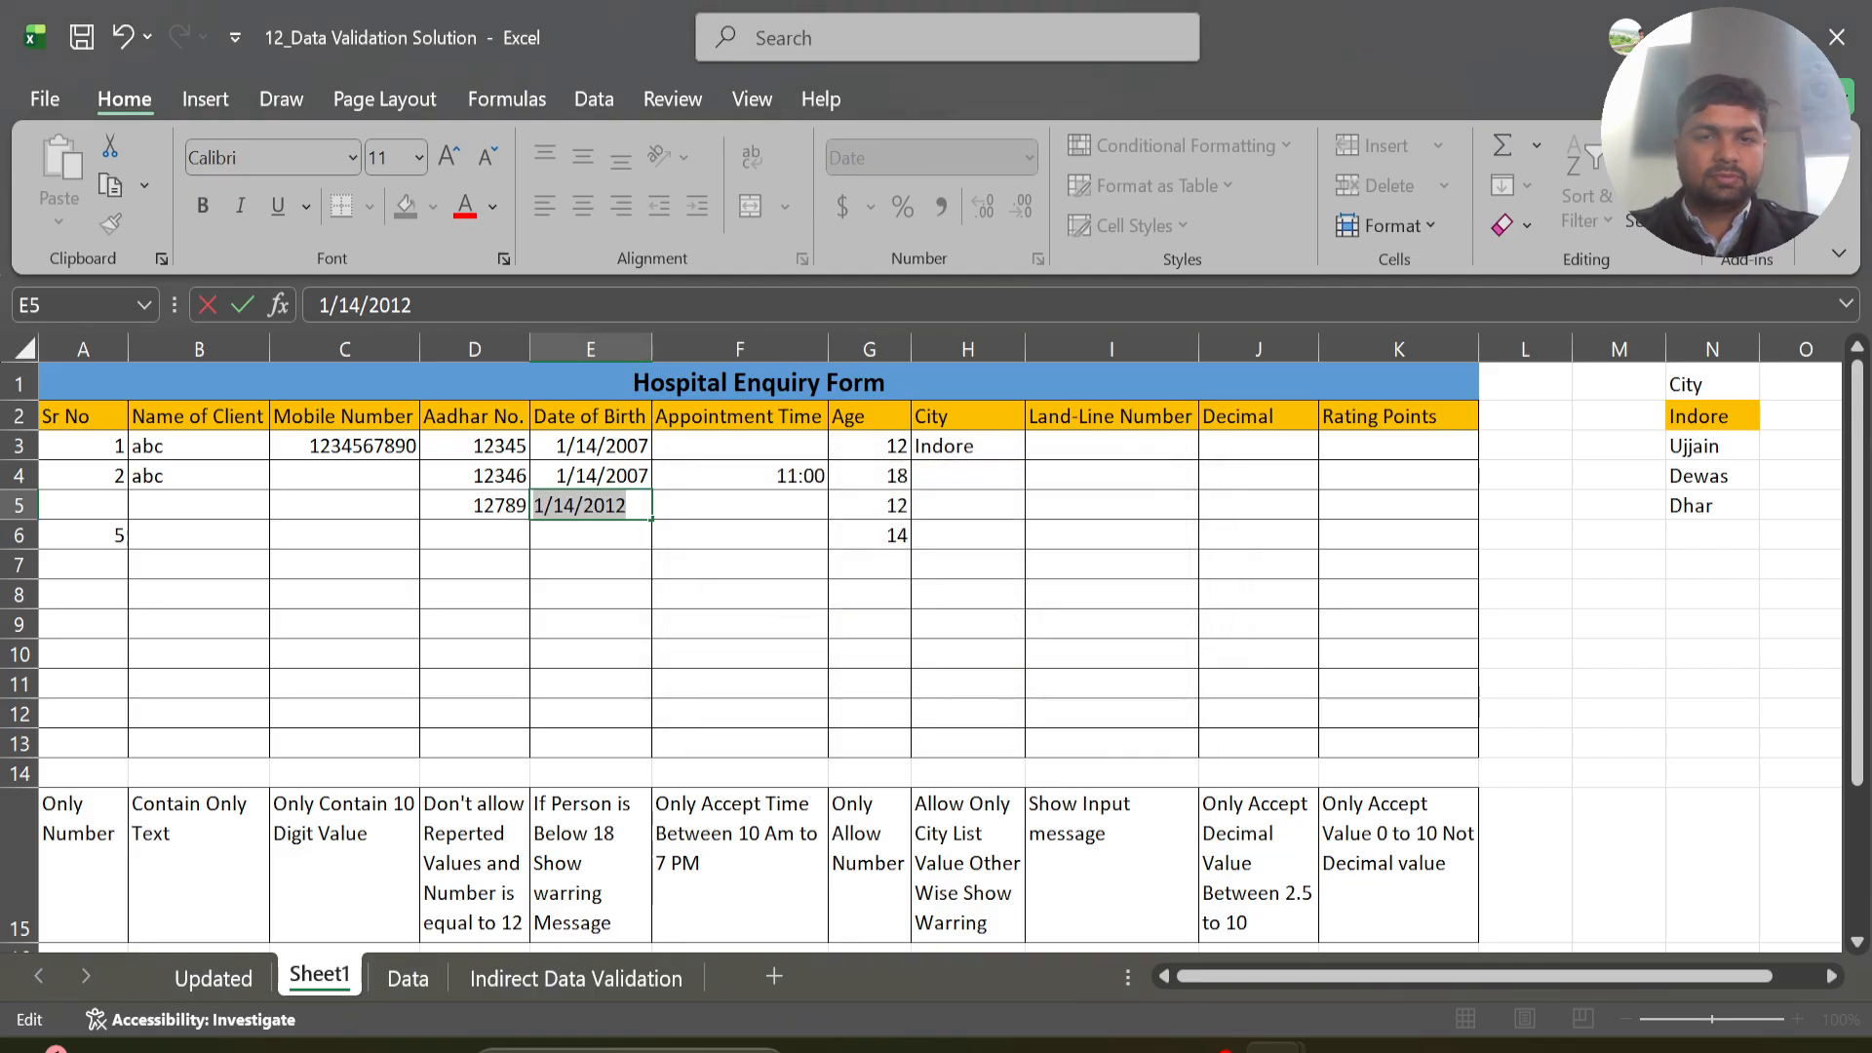
pyautogui.press('Escape')
# - Try to enter 05:00 AM as the appointment time in cell F3 and discard the entry
pyautogui.press('Right')
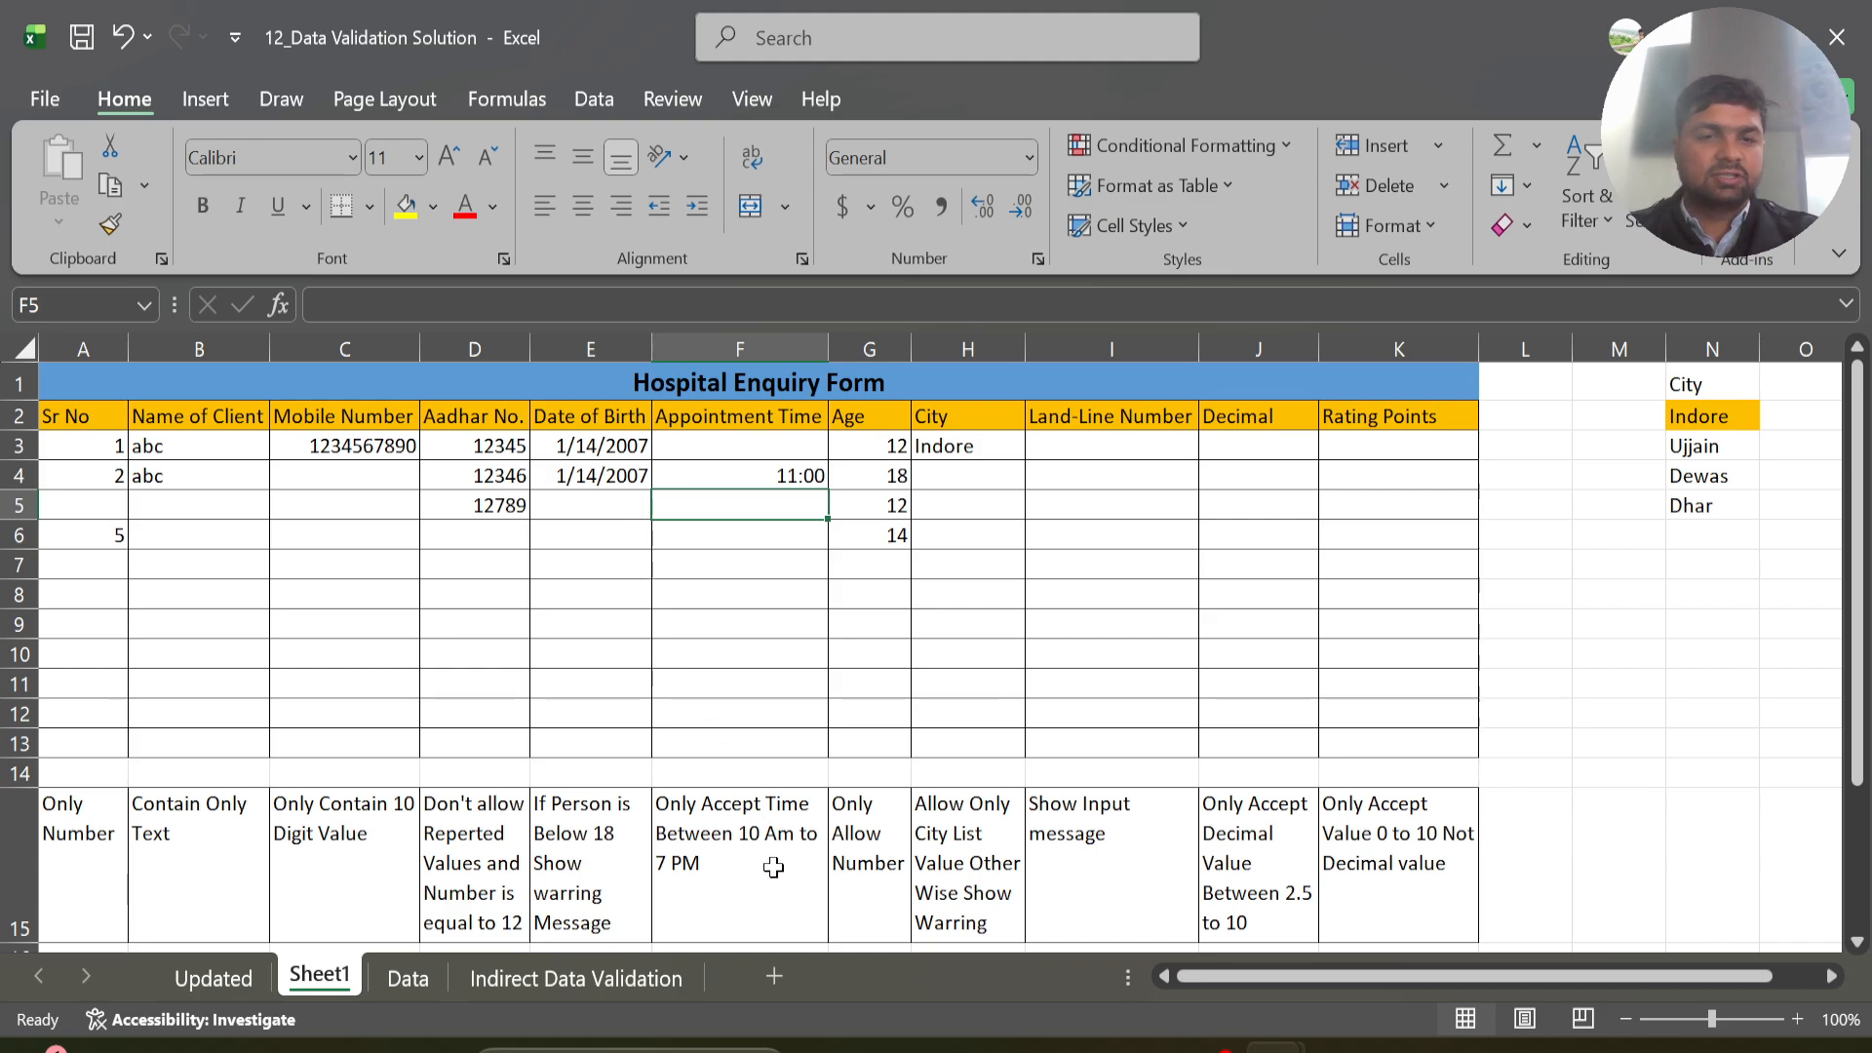
pyautogui.click(770, 446)
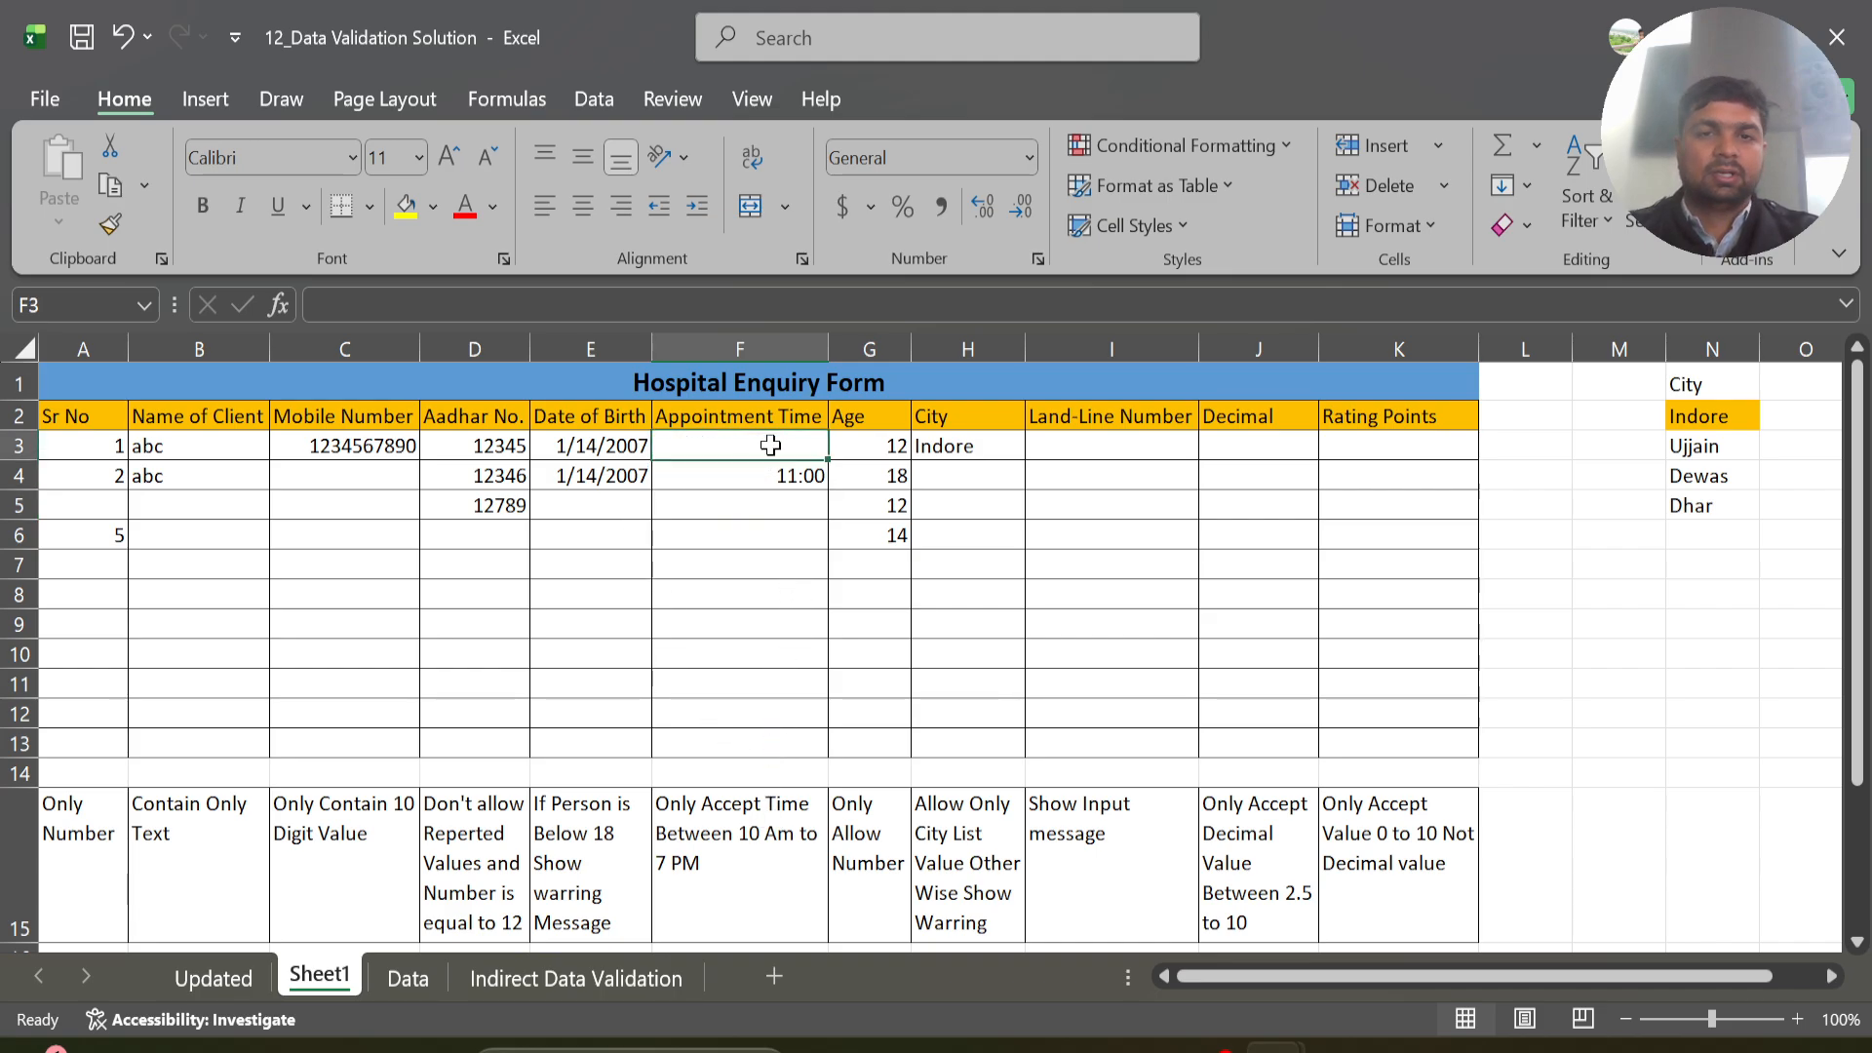
pyautogui.write('05')
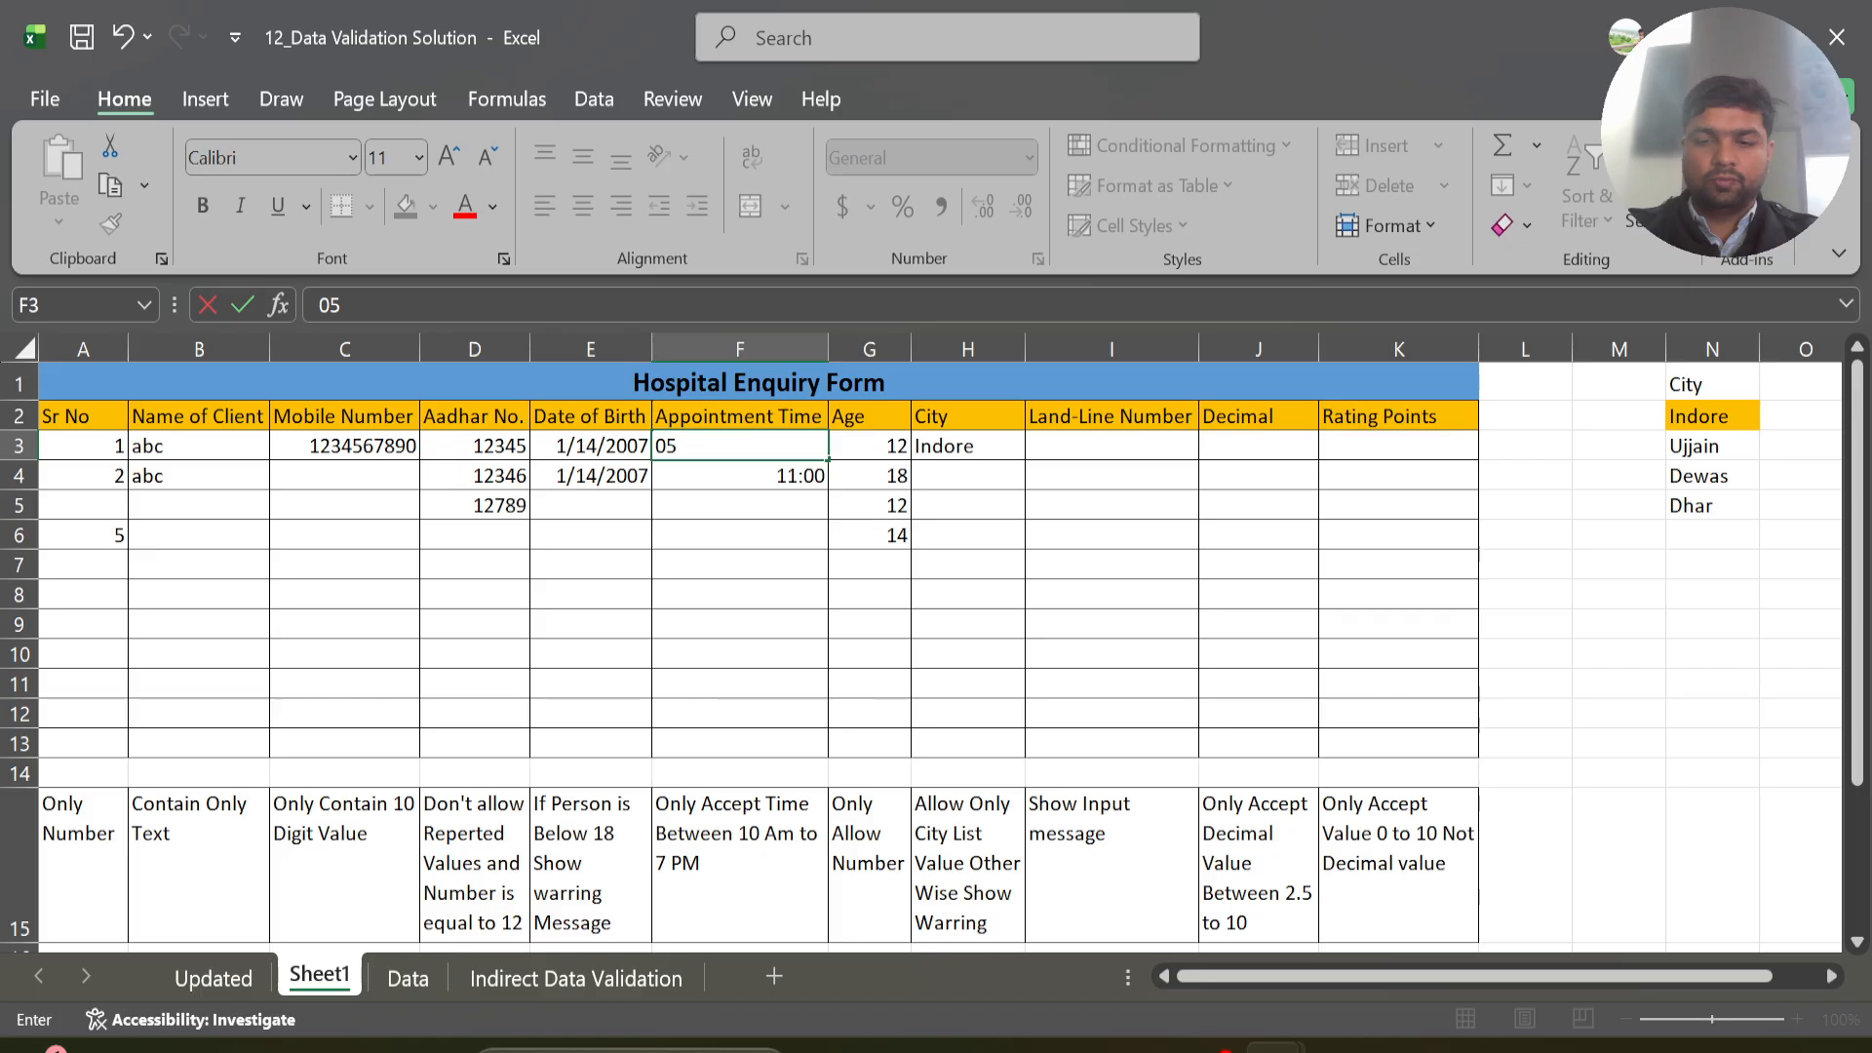
pyautogui.write(';:')
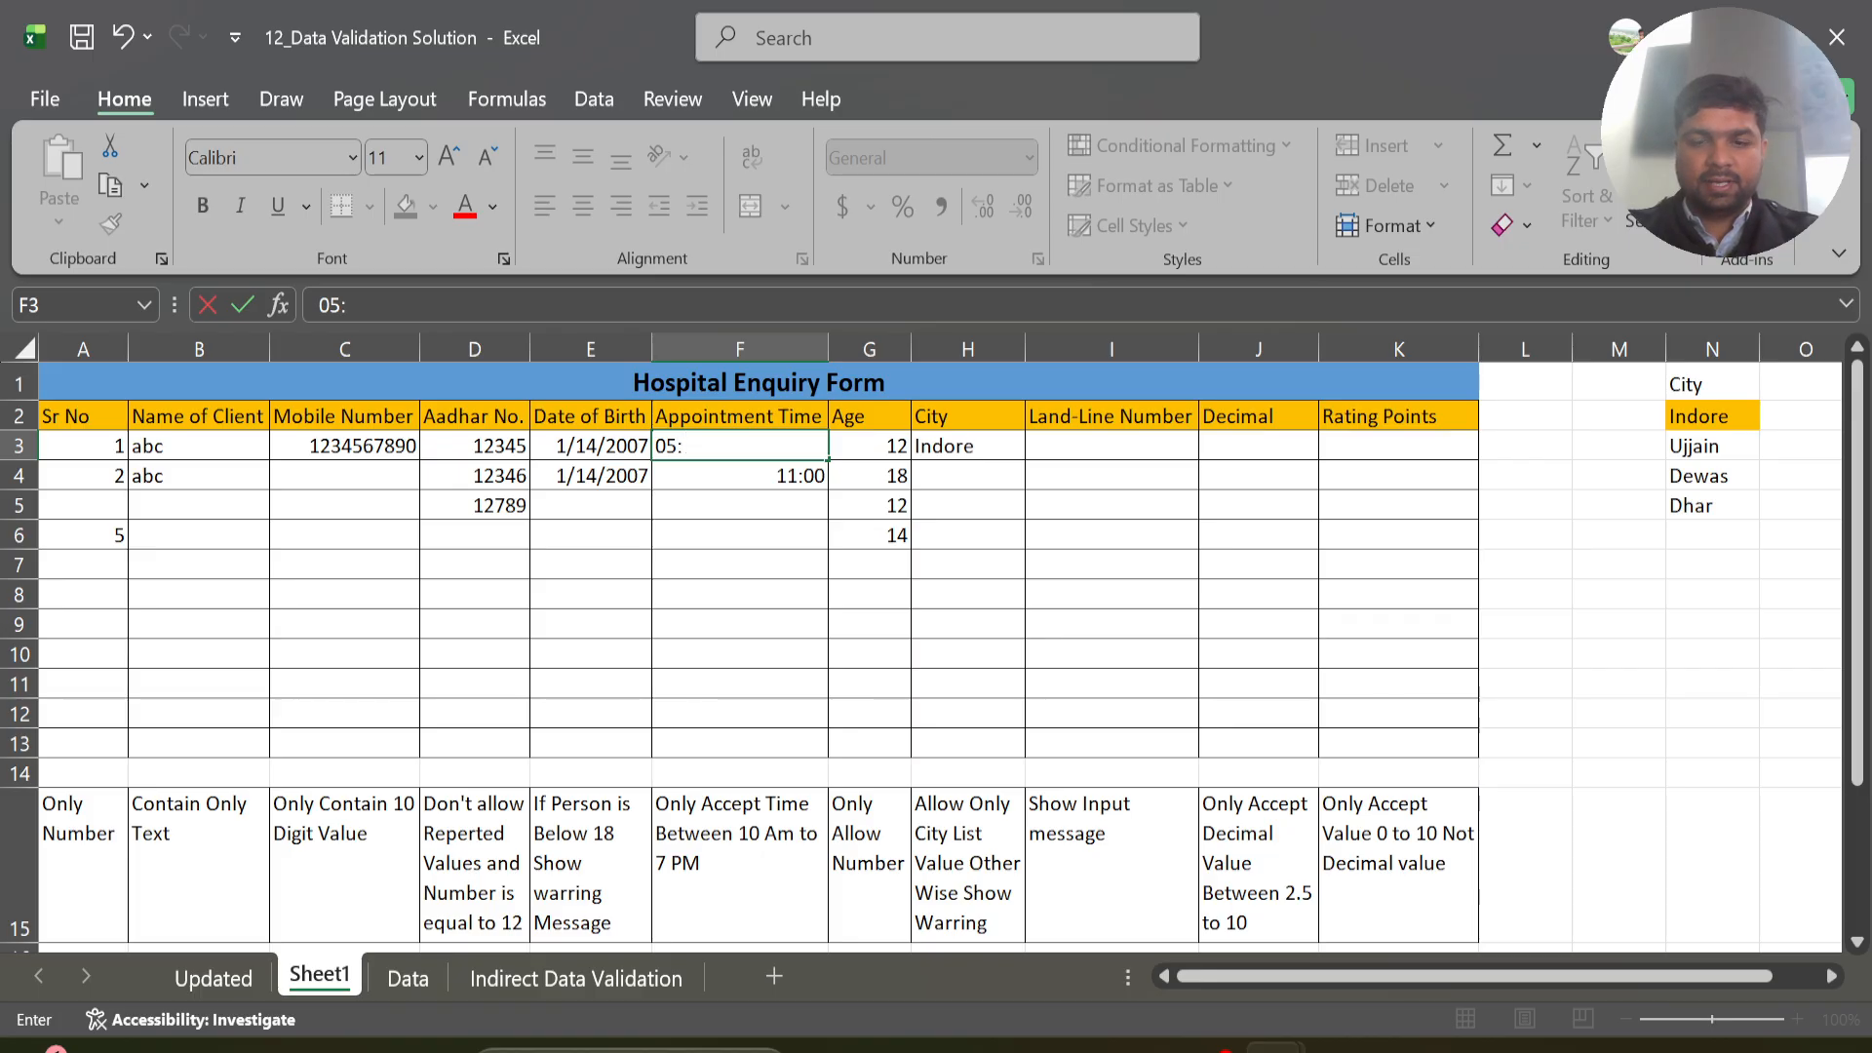
pyautogui.write('00')
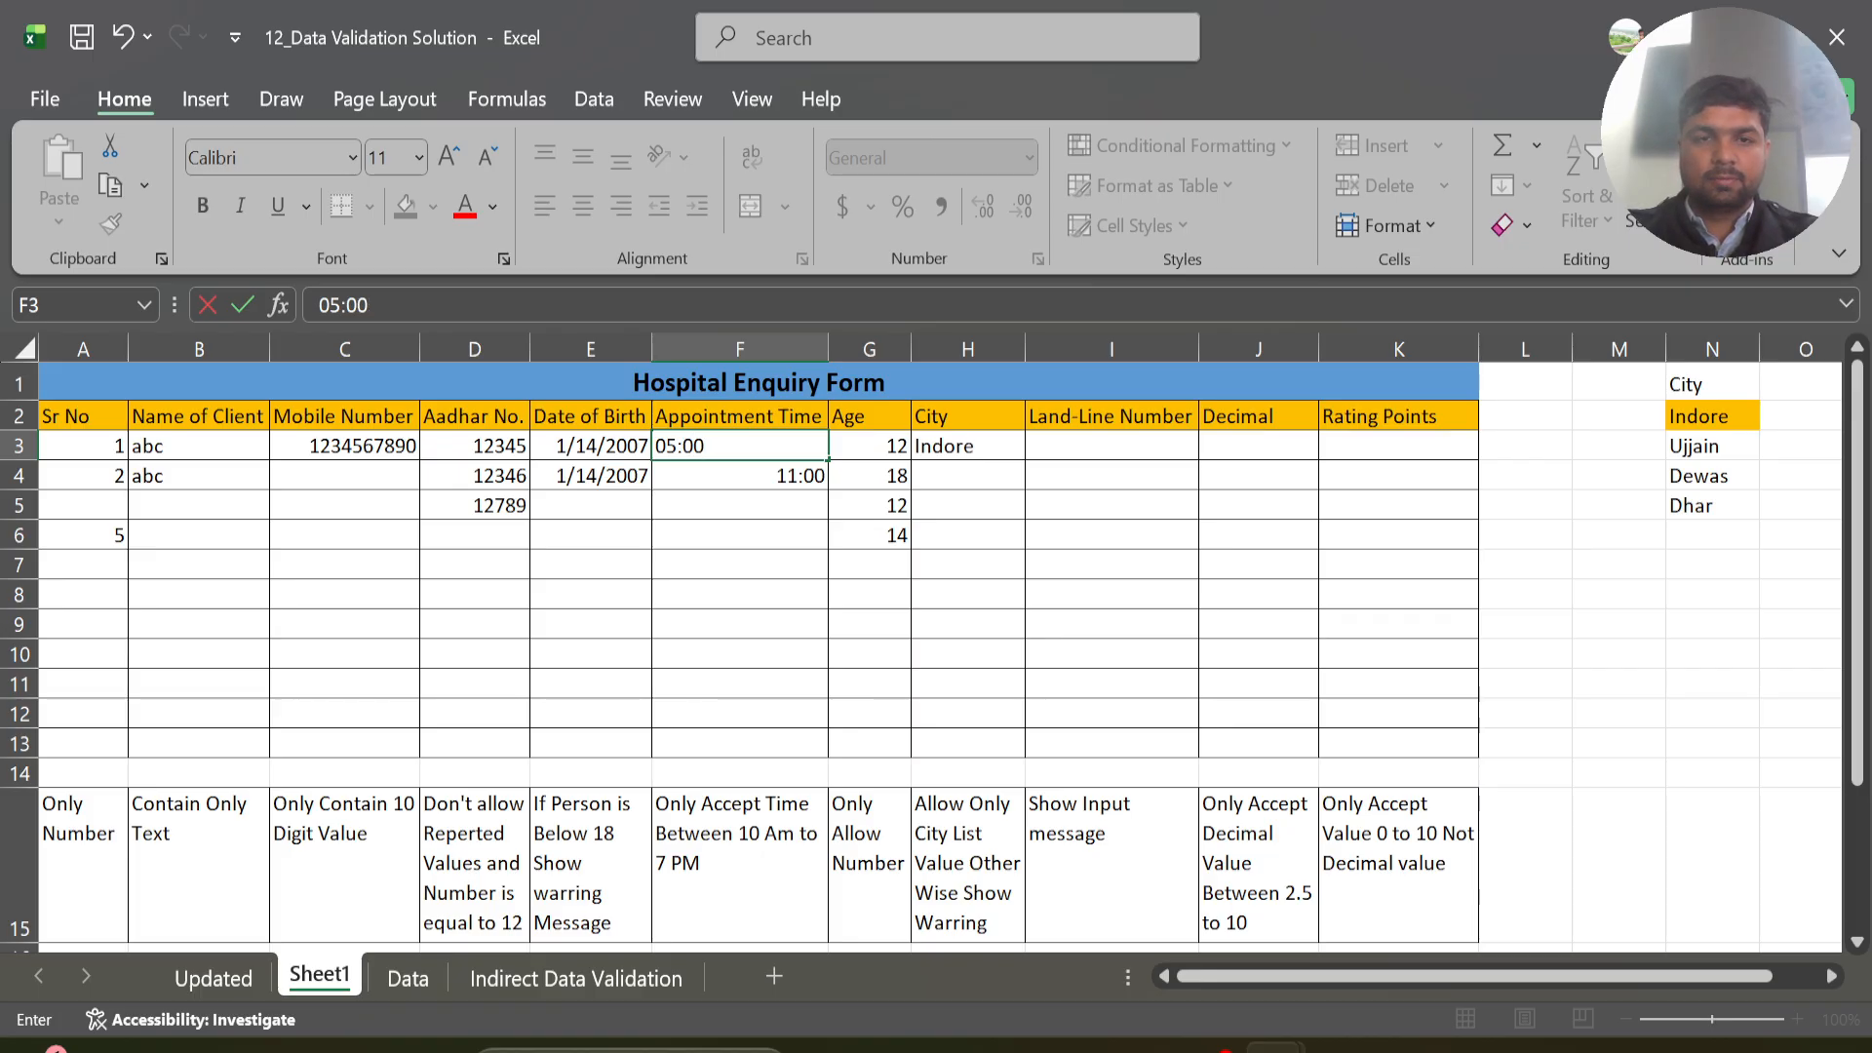
pyautogui.write(' AM')
pyautogui.press('Return')
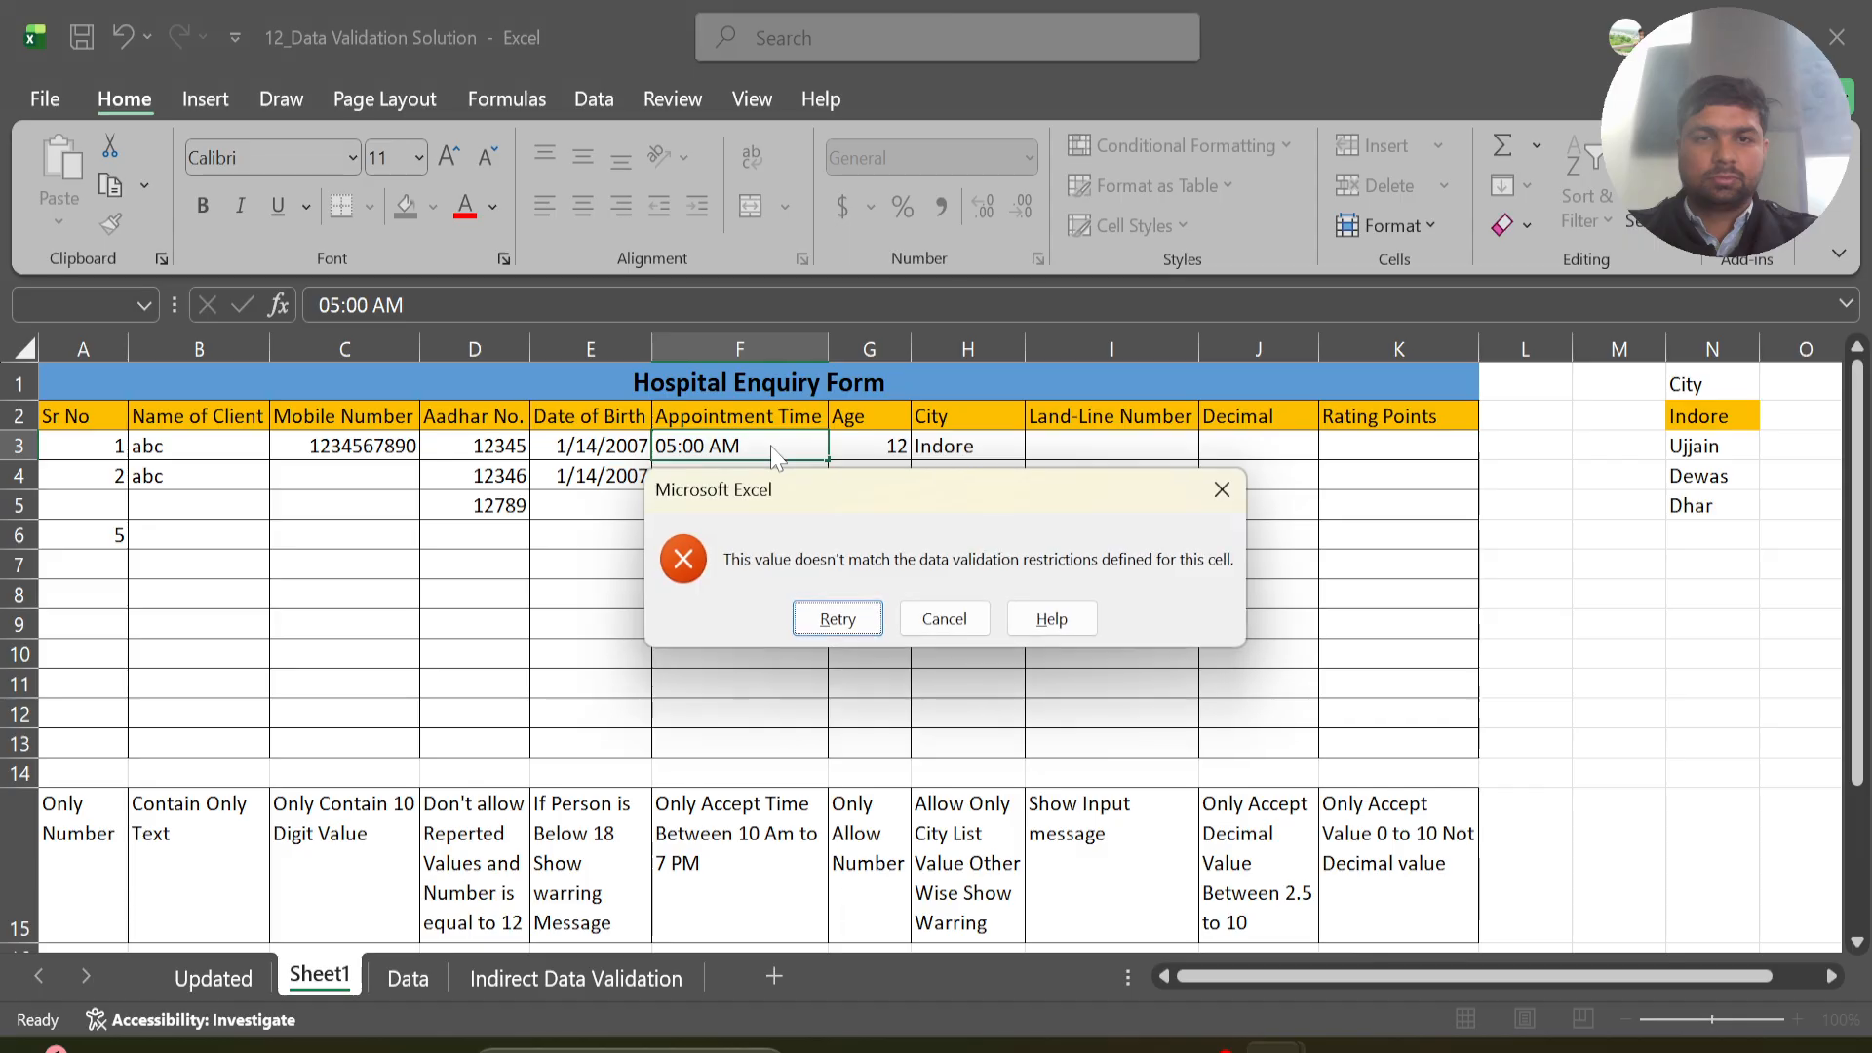
pyautogui.press('Tab')
pyautogui.press('Return')
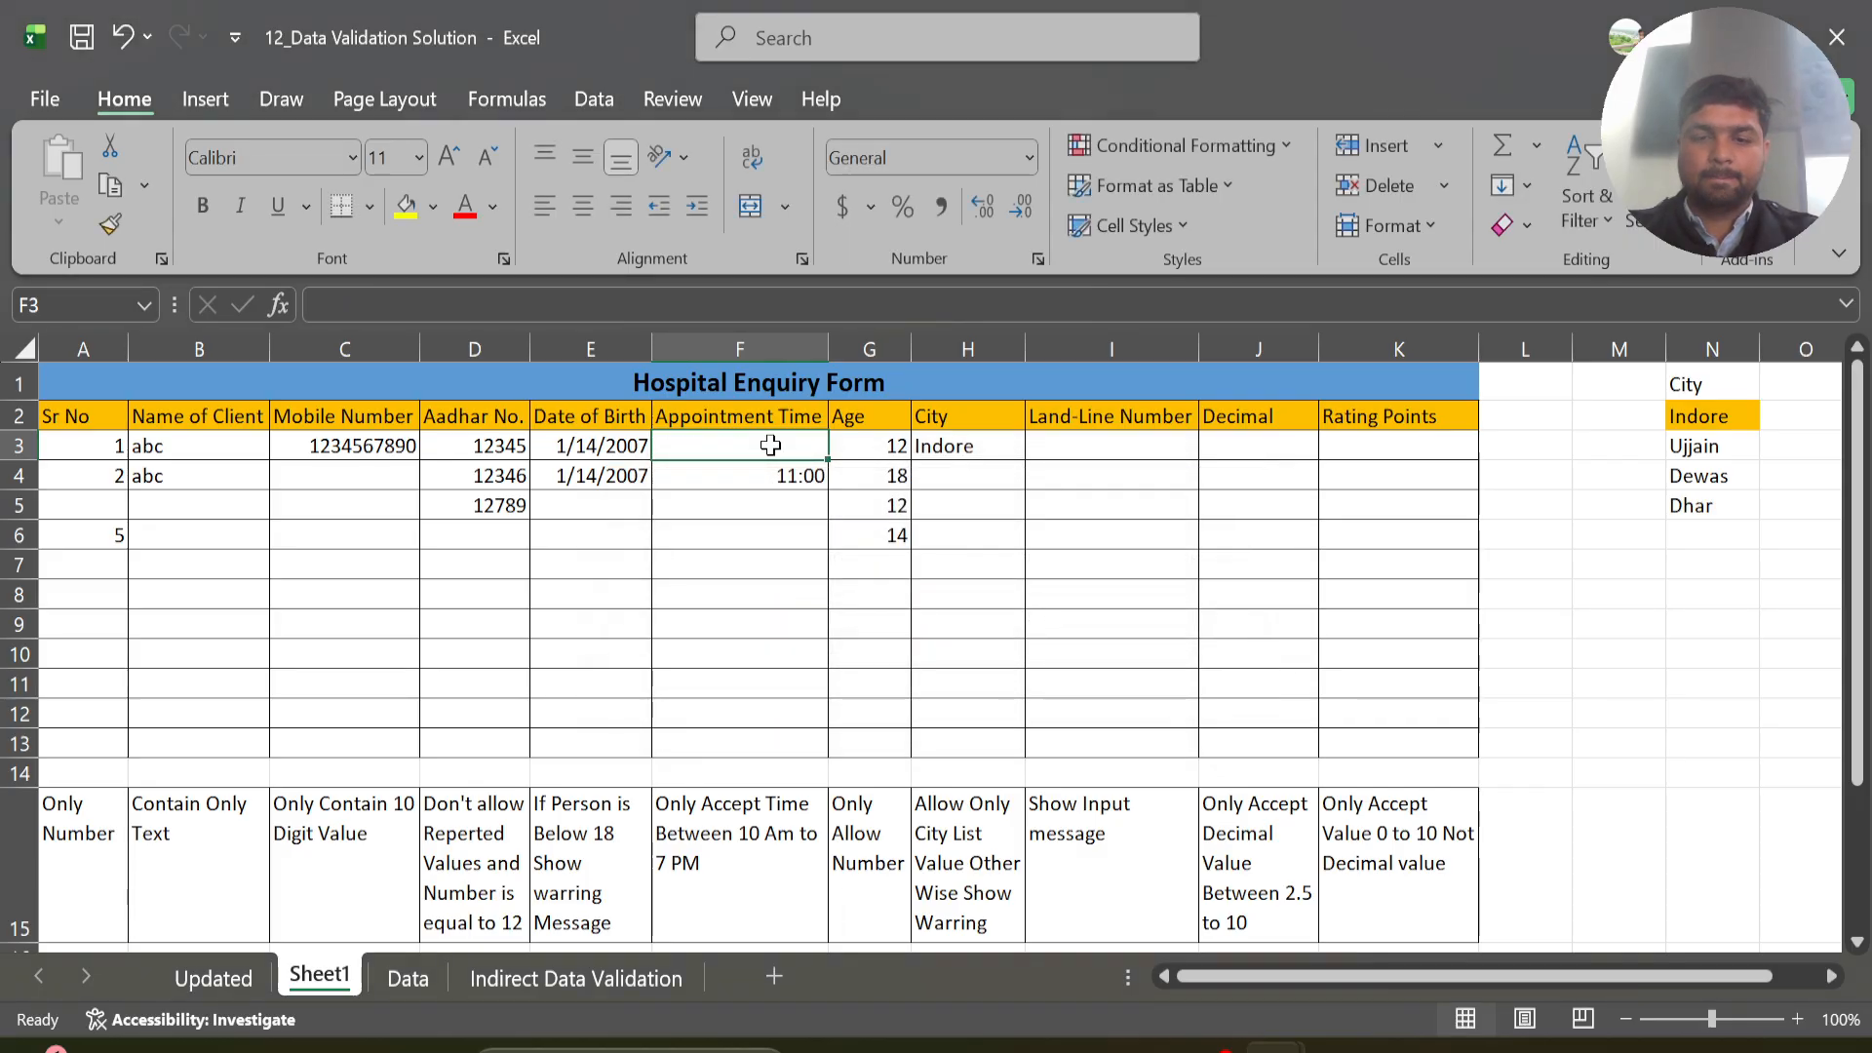
pyautogui.hotkey('ctrl', '0')
pyautogui.doubleClick(766, 445)
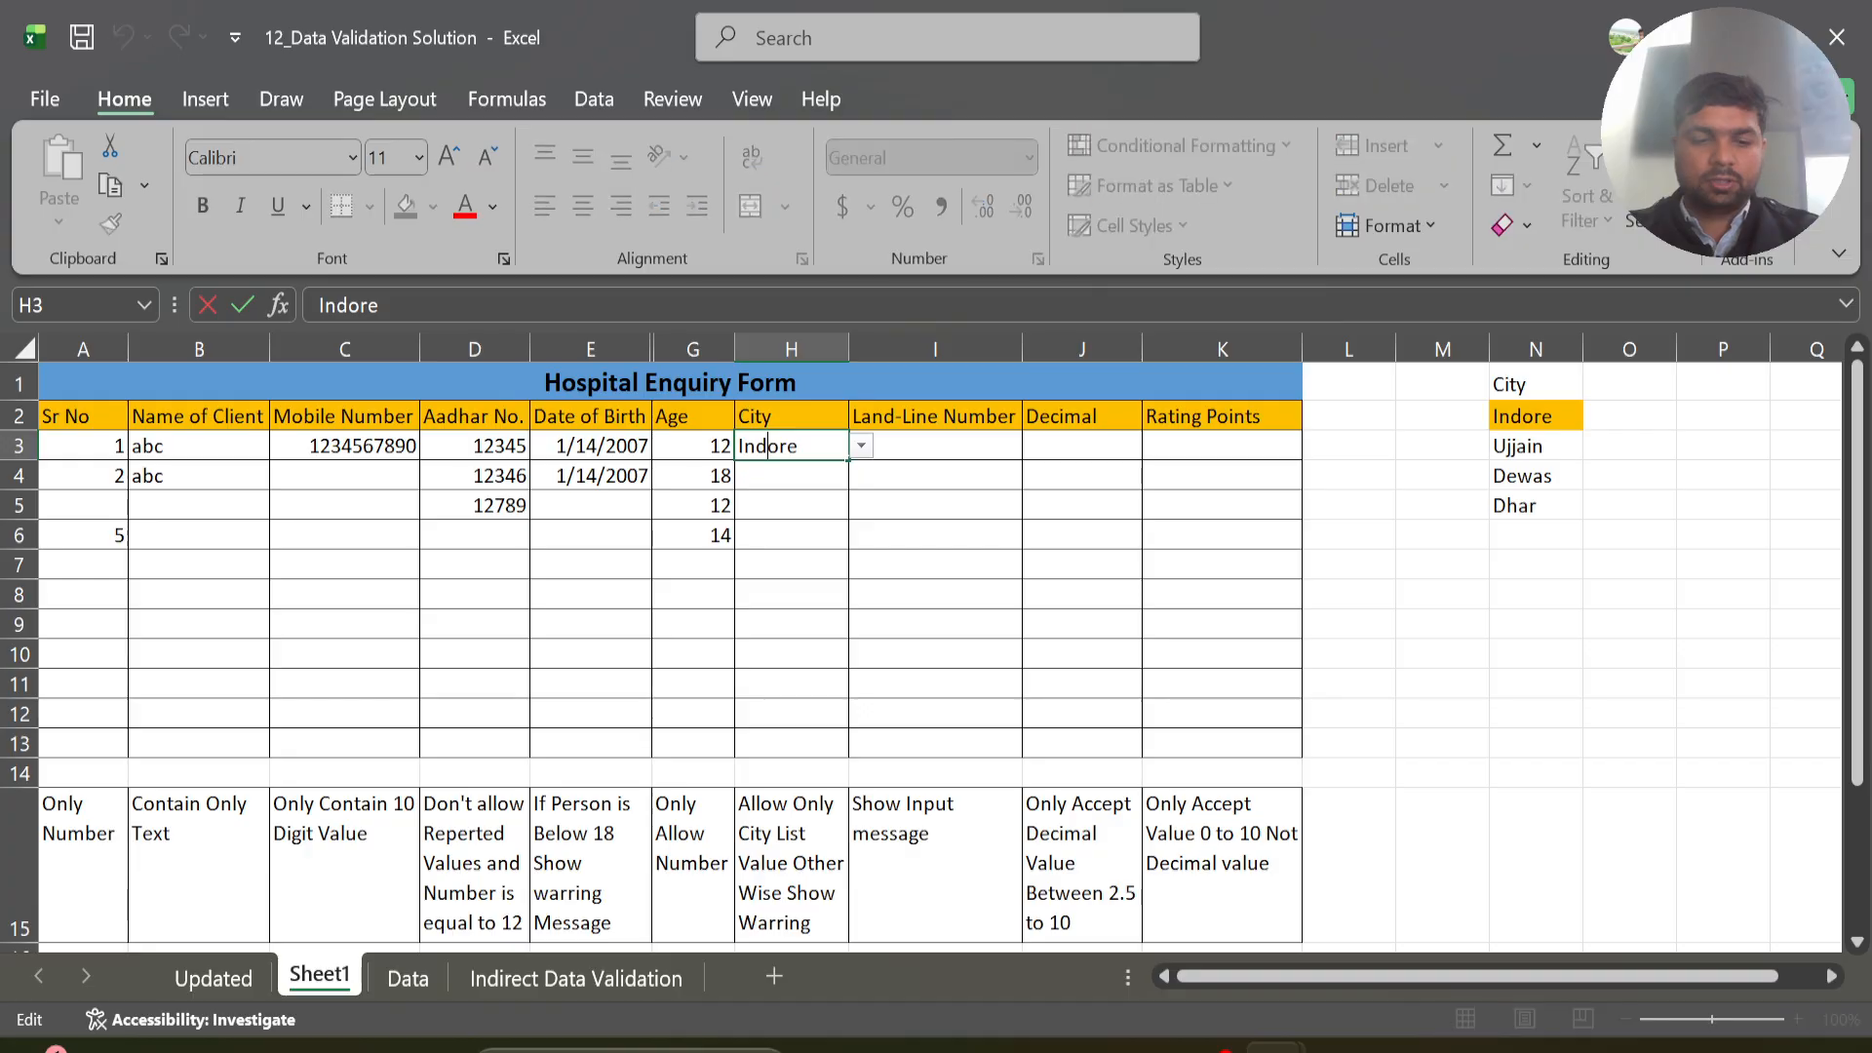
pyautogui.click(707, 507)
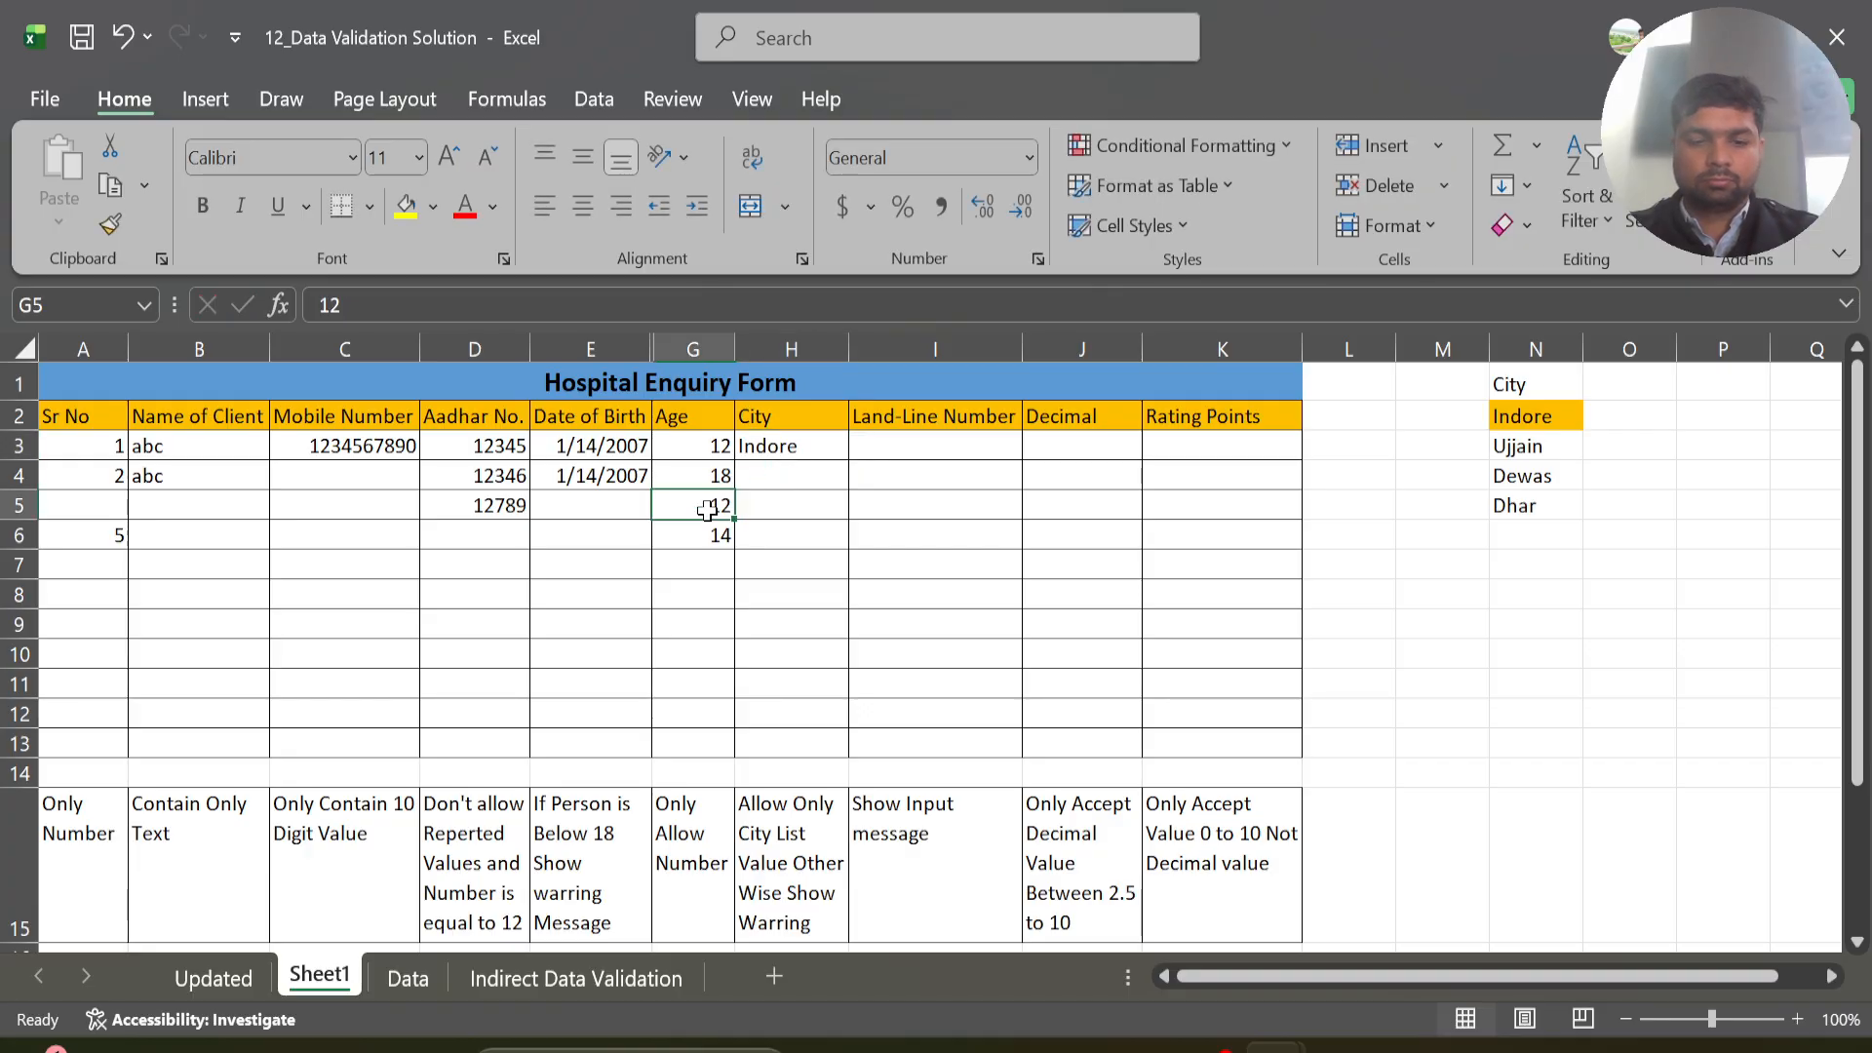
pyautogui.hotkey('ctrl', 'z')
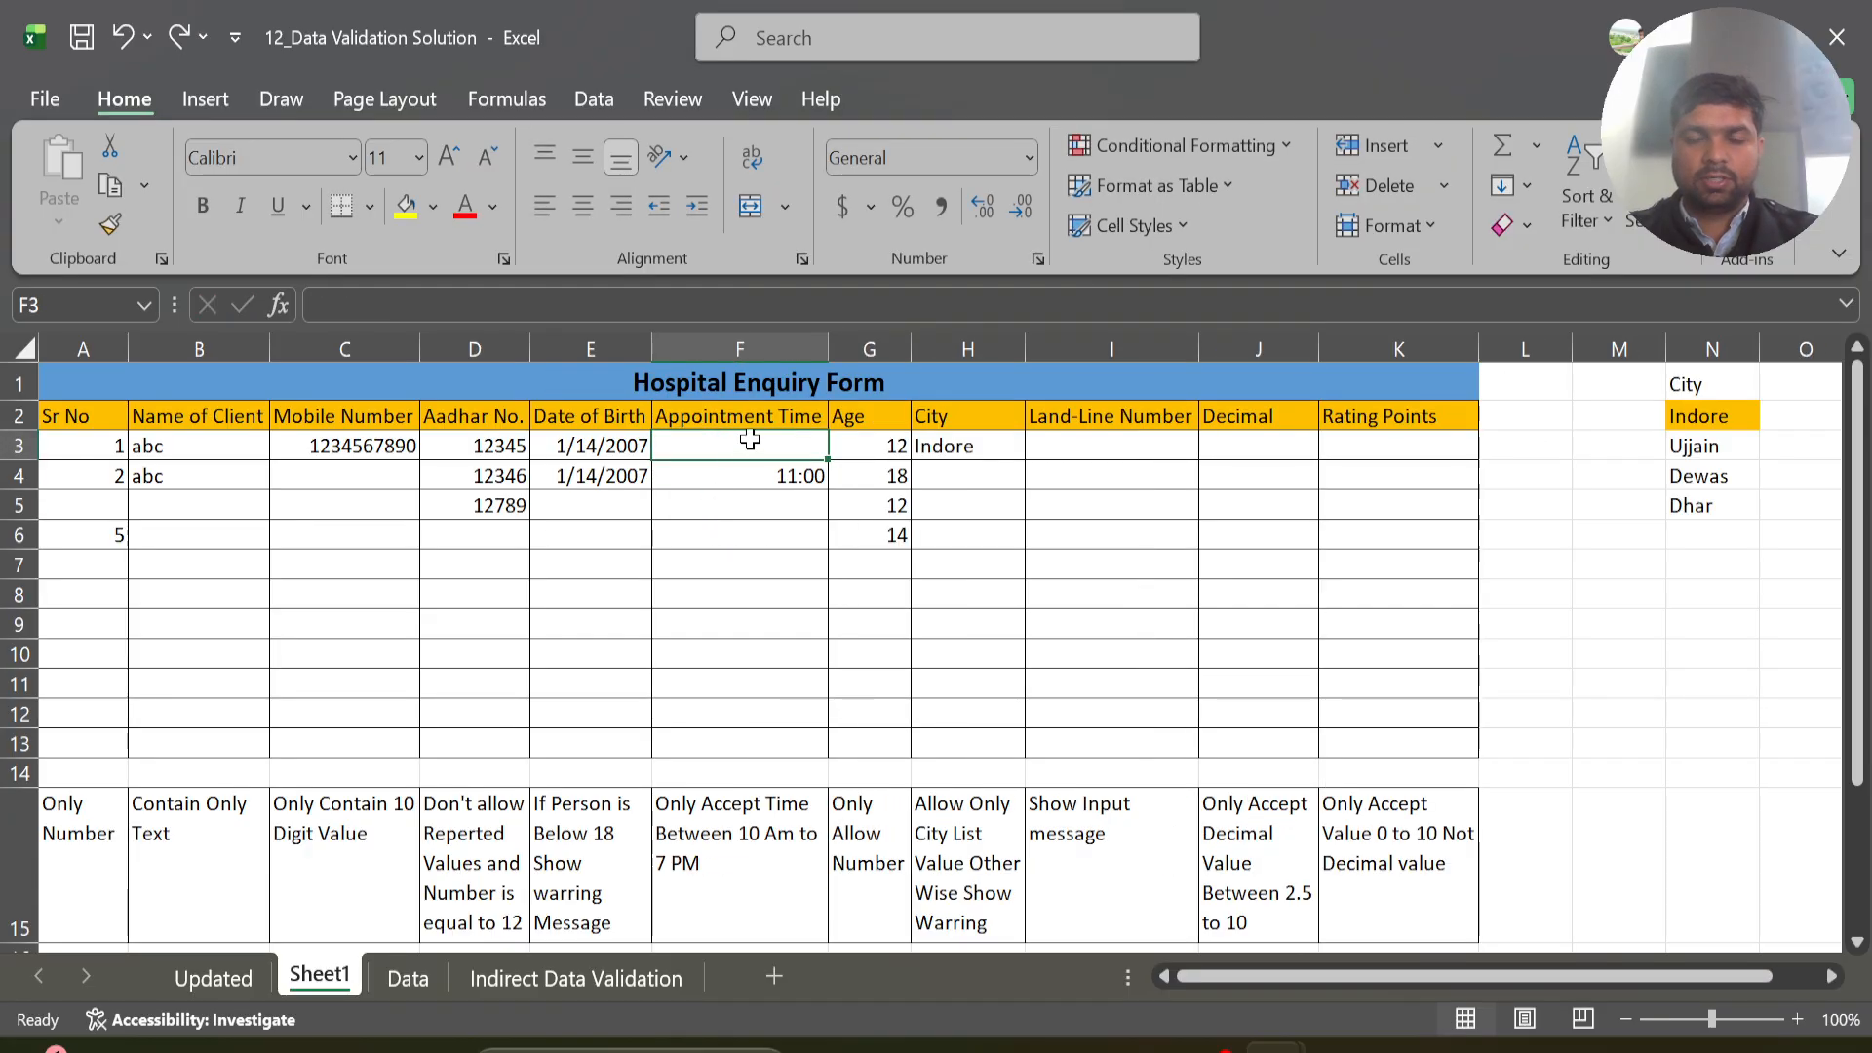
# - Enter 05:00 PM as the appointment time in cell F3
pyautogui.write('05')
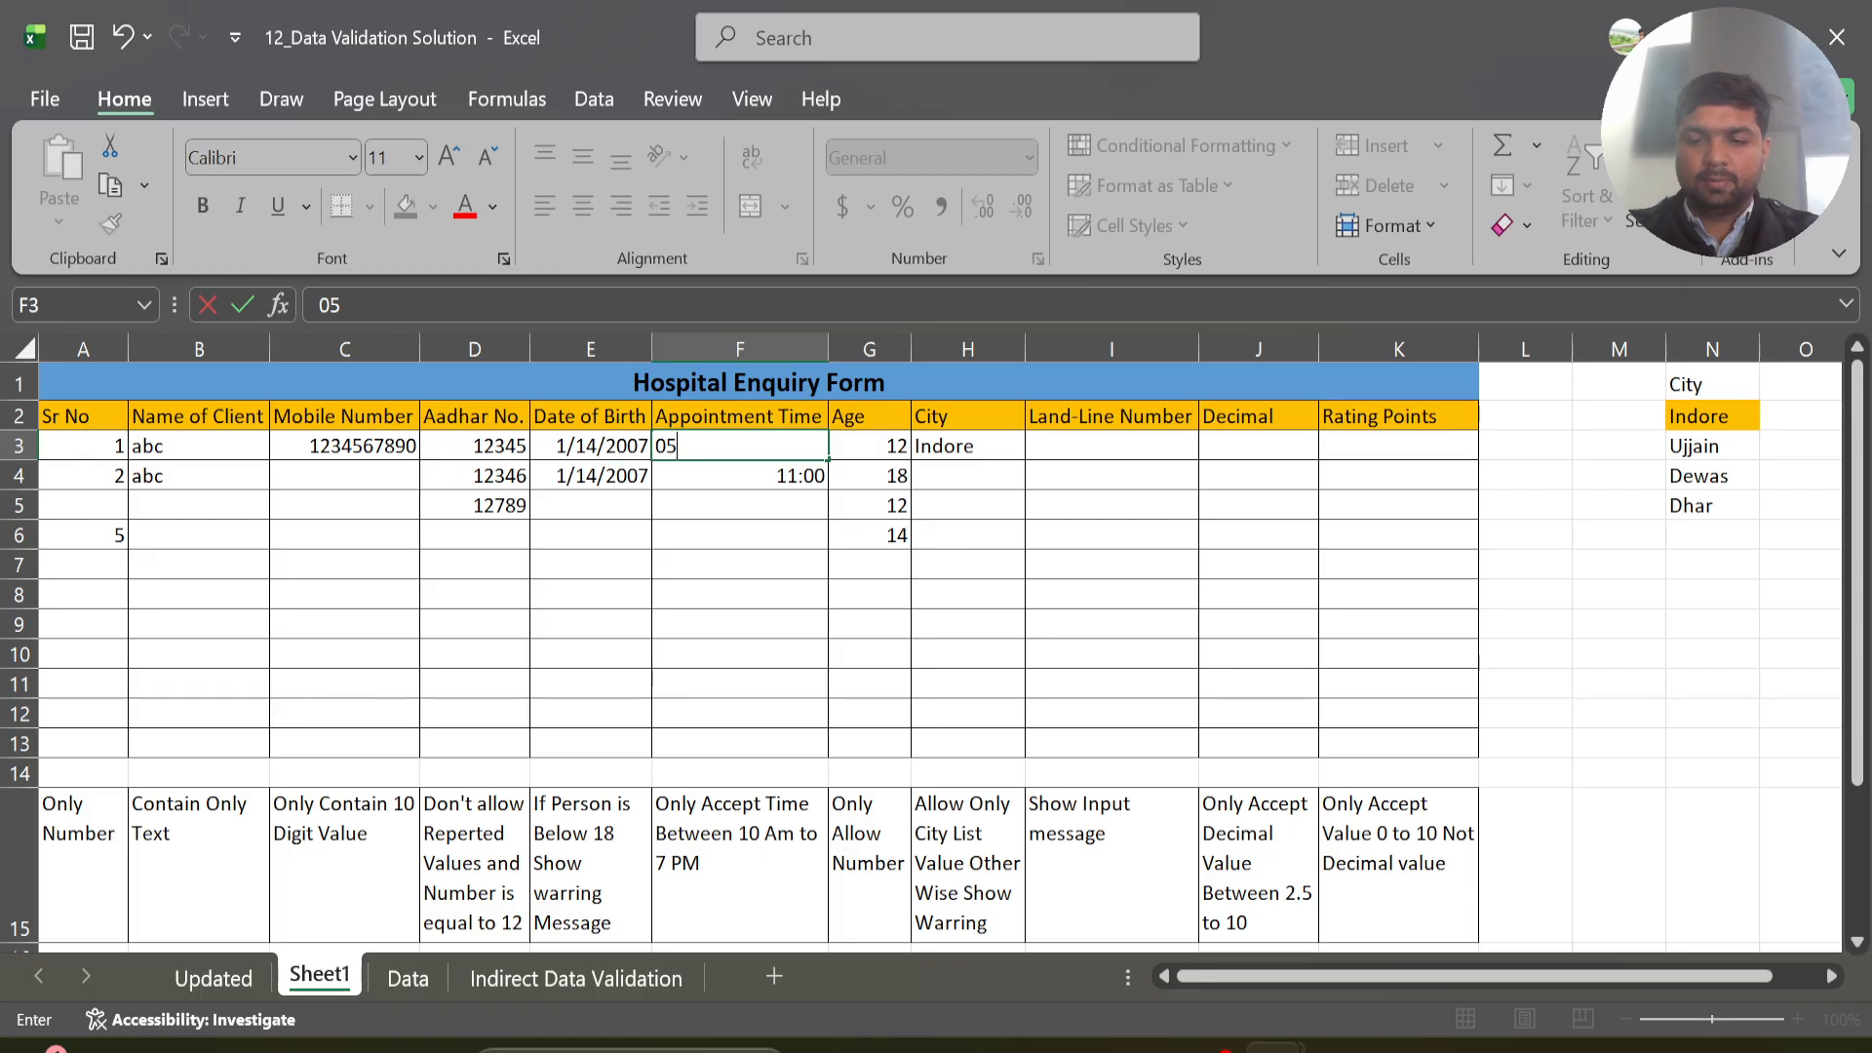
pyautogui.write(':00')
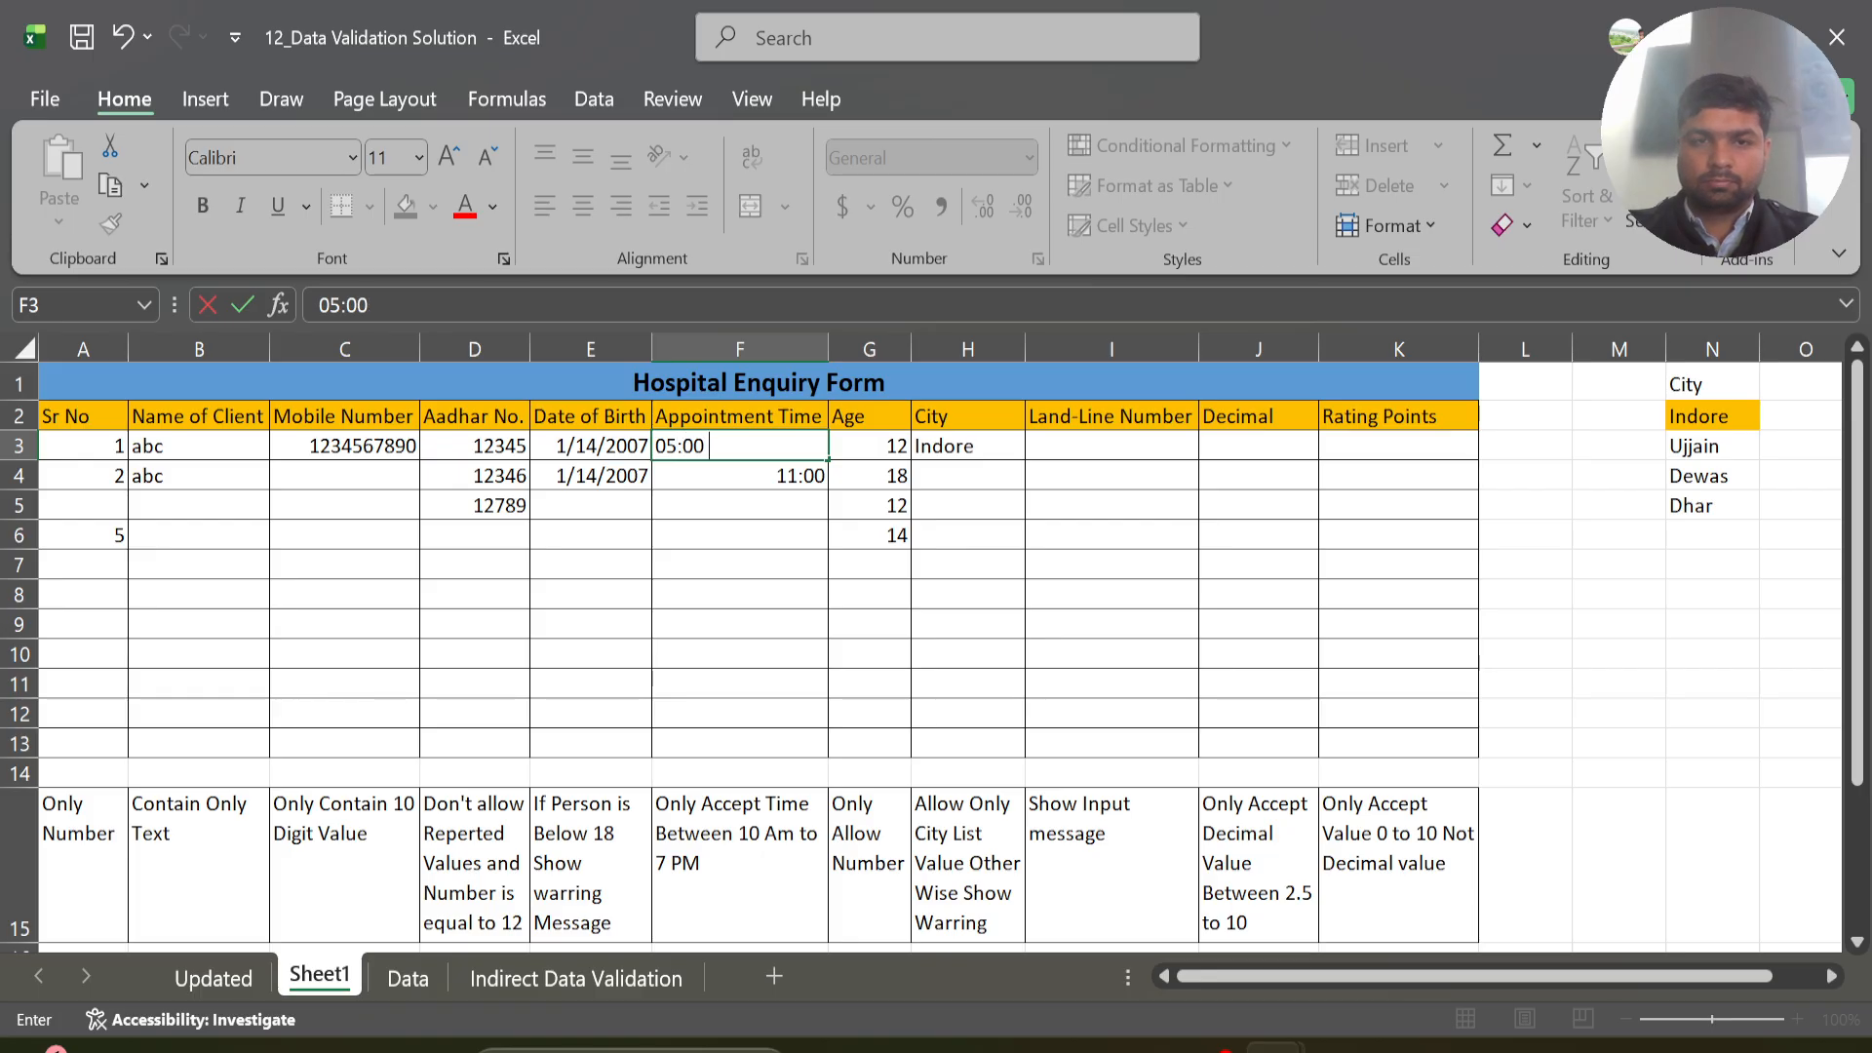
pyautogui.write(' PM')
pyautogui.press('Return')
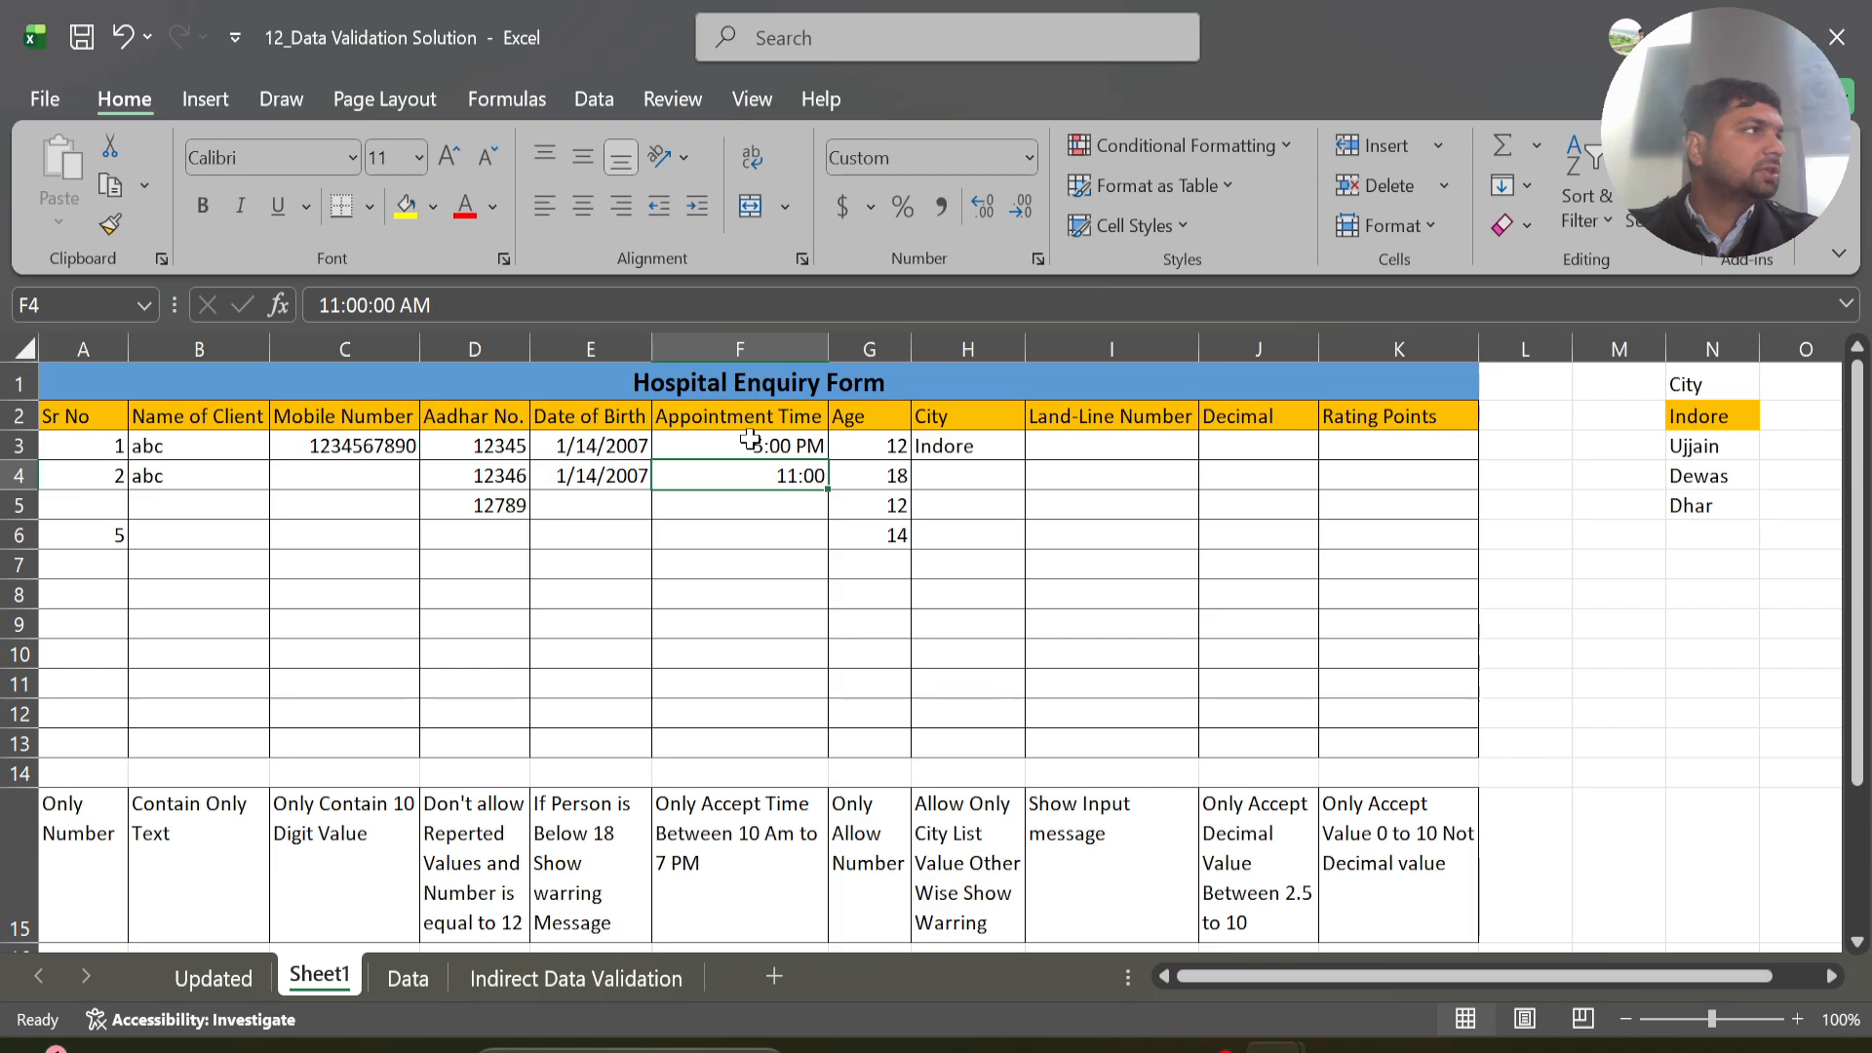
# - Clear the appointment time in cell F4, try to enter 01:00 AM there and discard the entry
pyautogui.press('Delete')
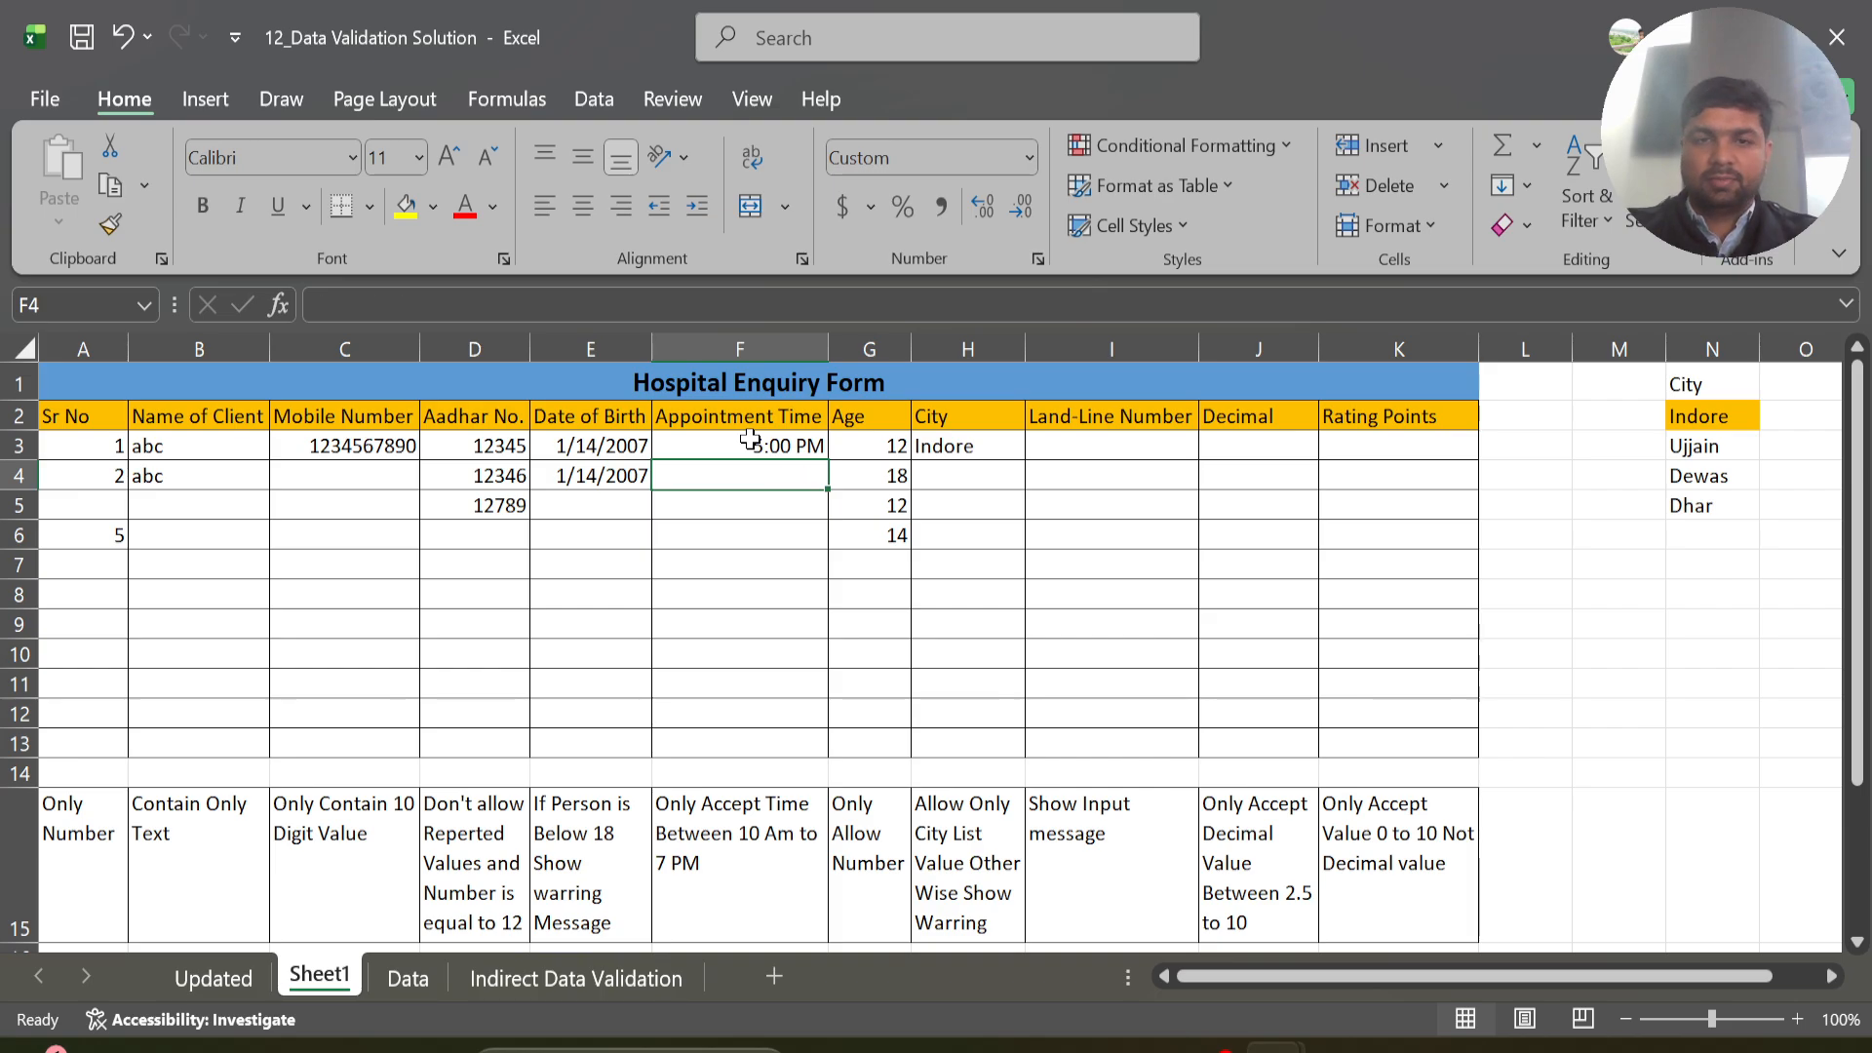
pyautogui.write('01')
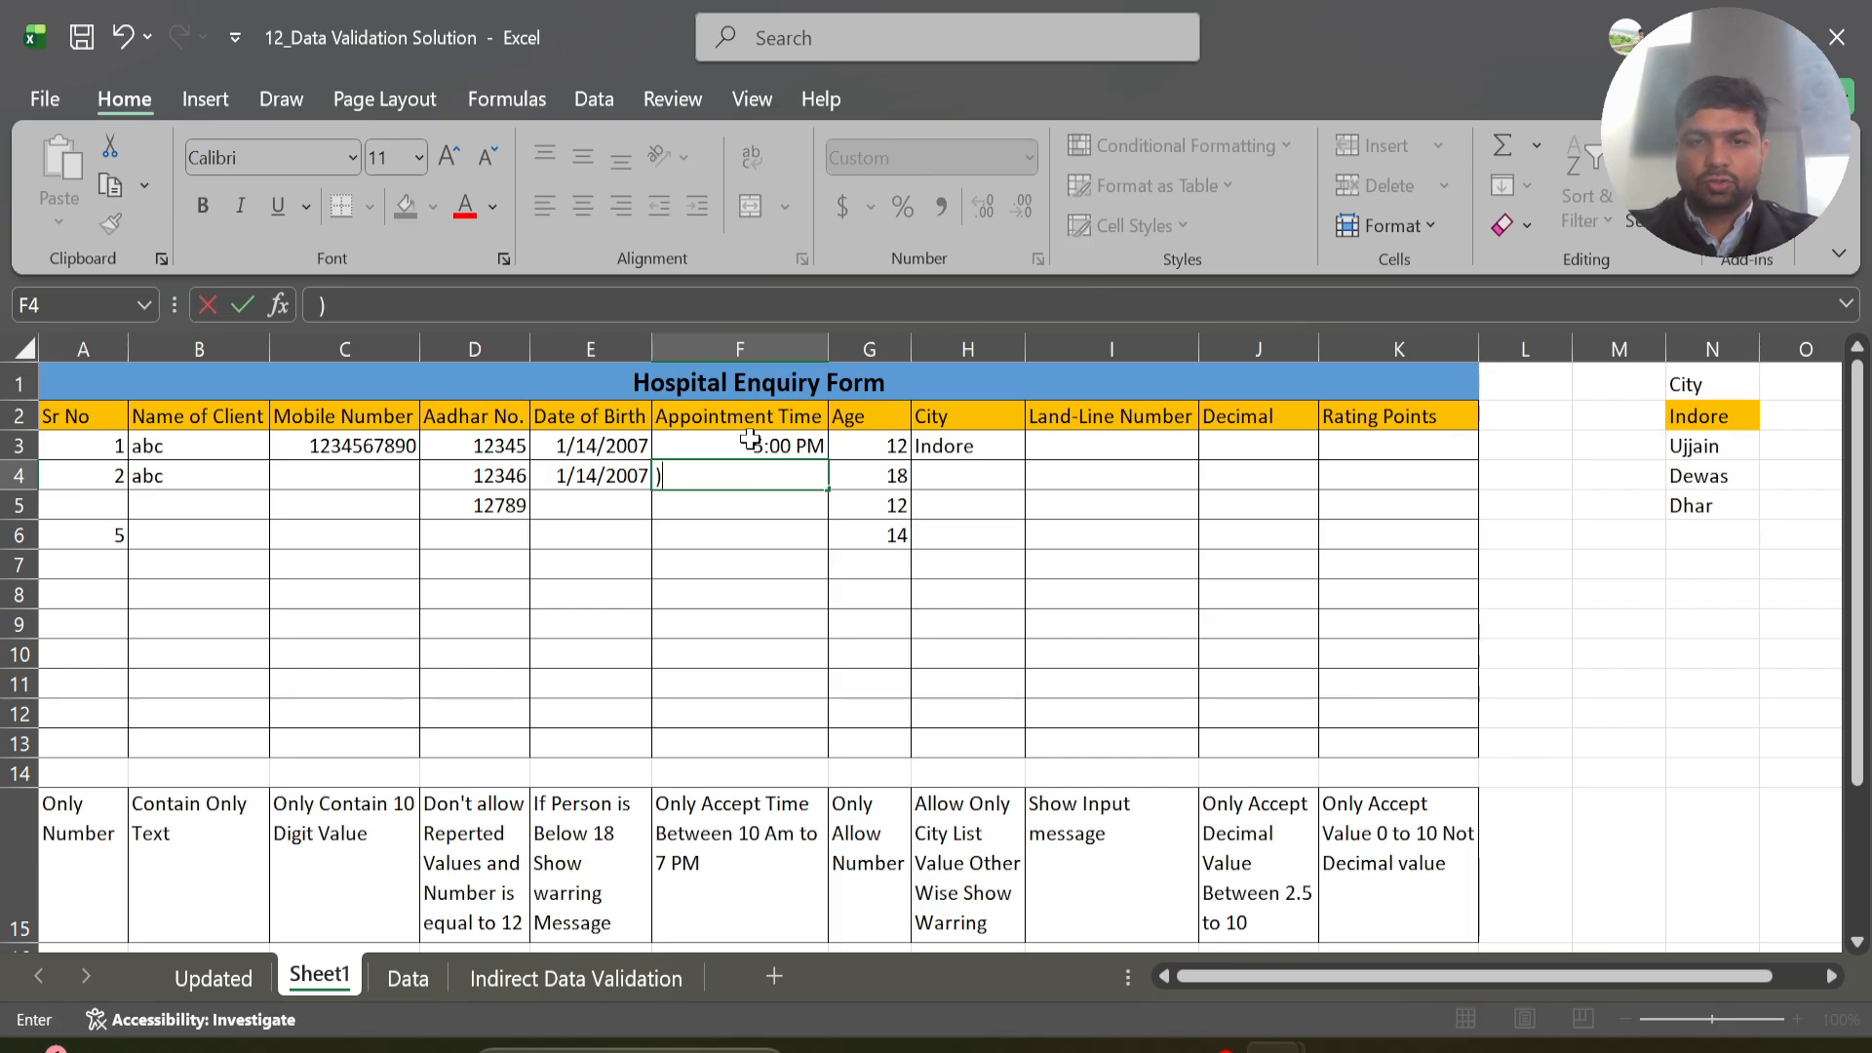
pyautogui.write(' ;')
pyautogui.press('BackSpace')
pyautogui.write(':')
pyautogui.write('0)')
pyautogui.press('BackSpace')
pyautogui.press('BackSpace')
pyautogui.write('00 A')
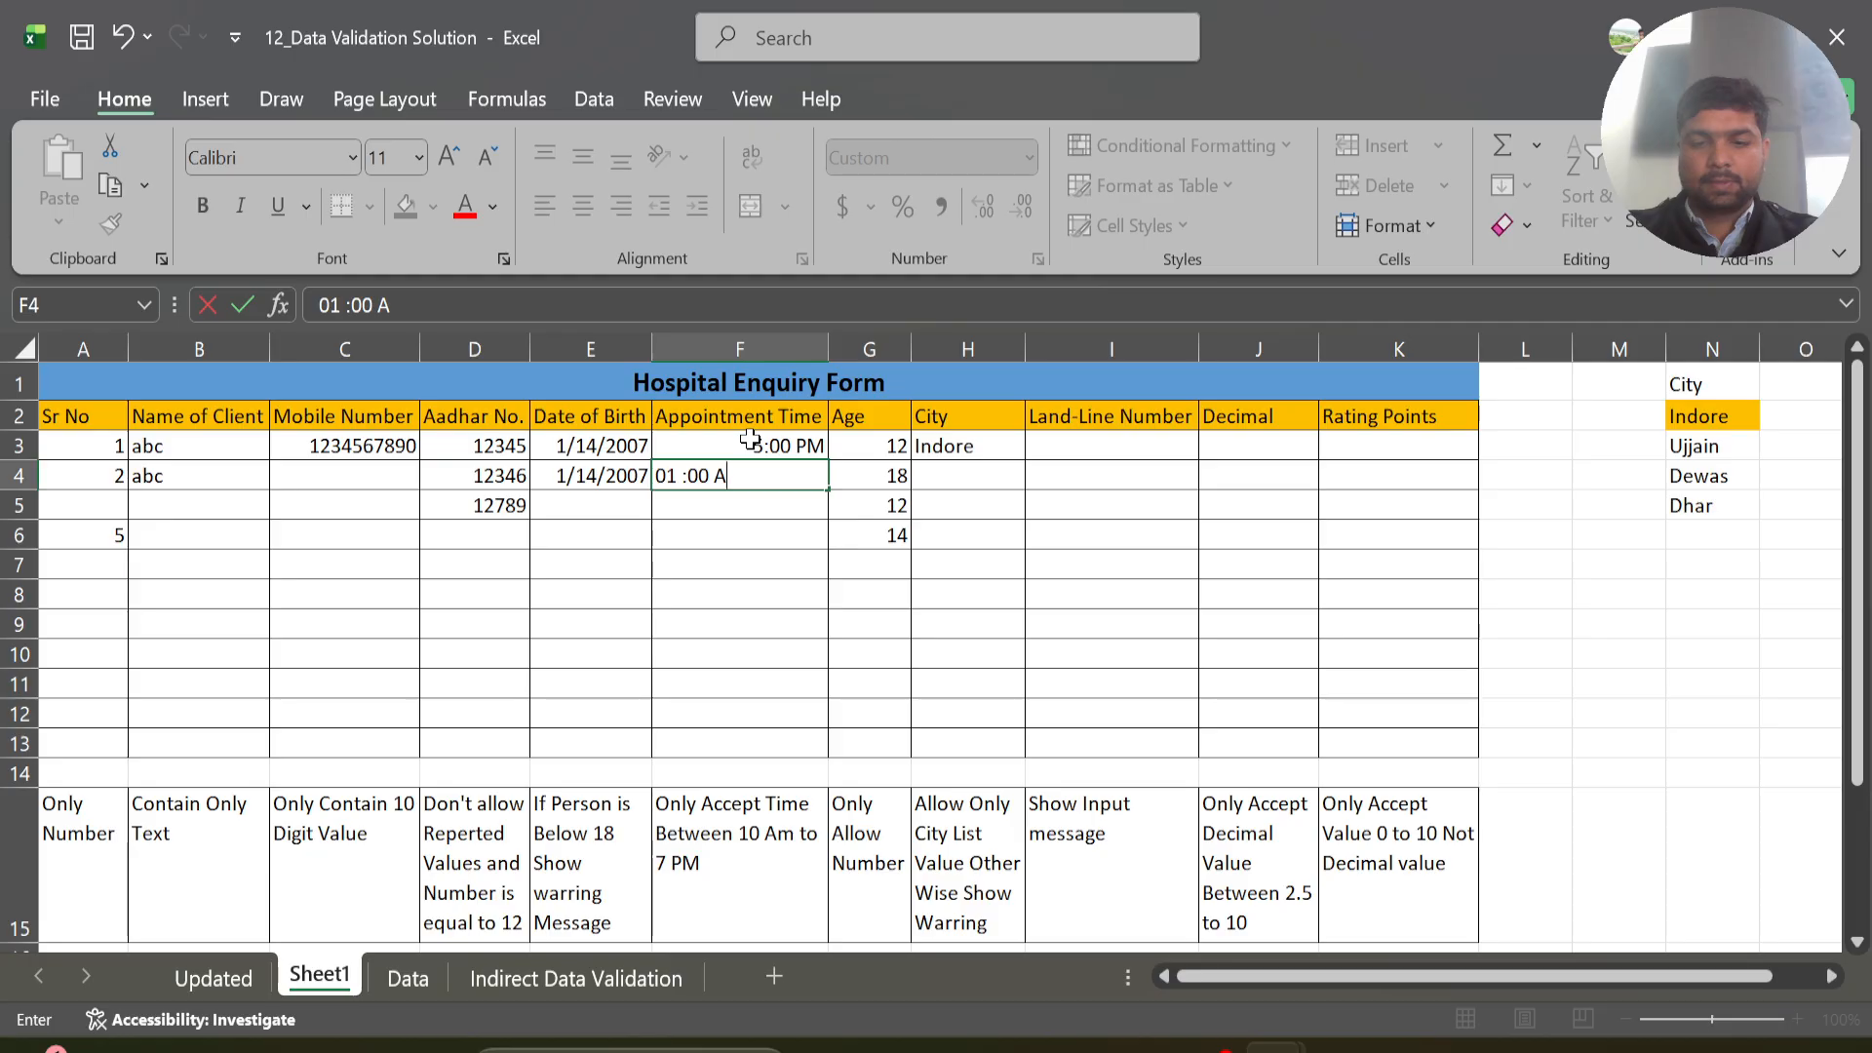
pyautogui.write('M')
pyautogui.press('Return')
pyautogui.press('Escape')
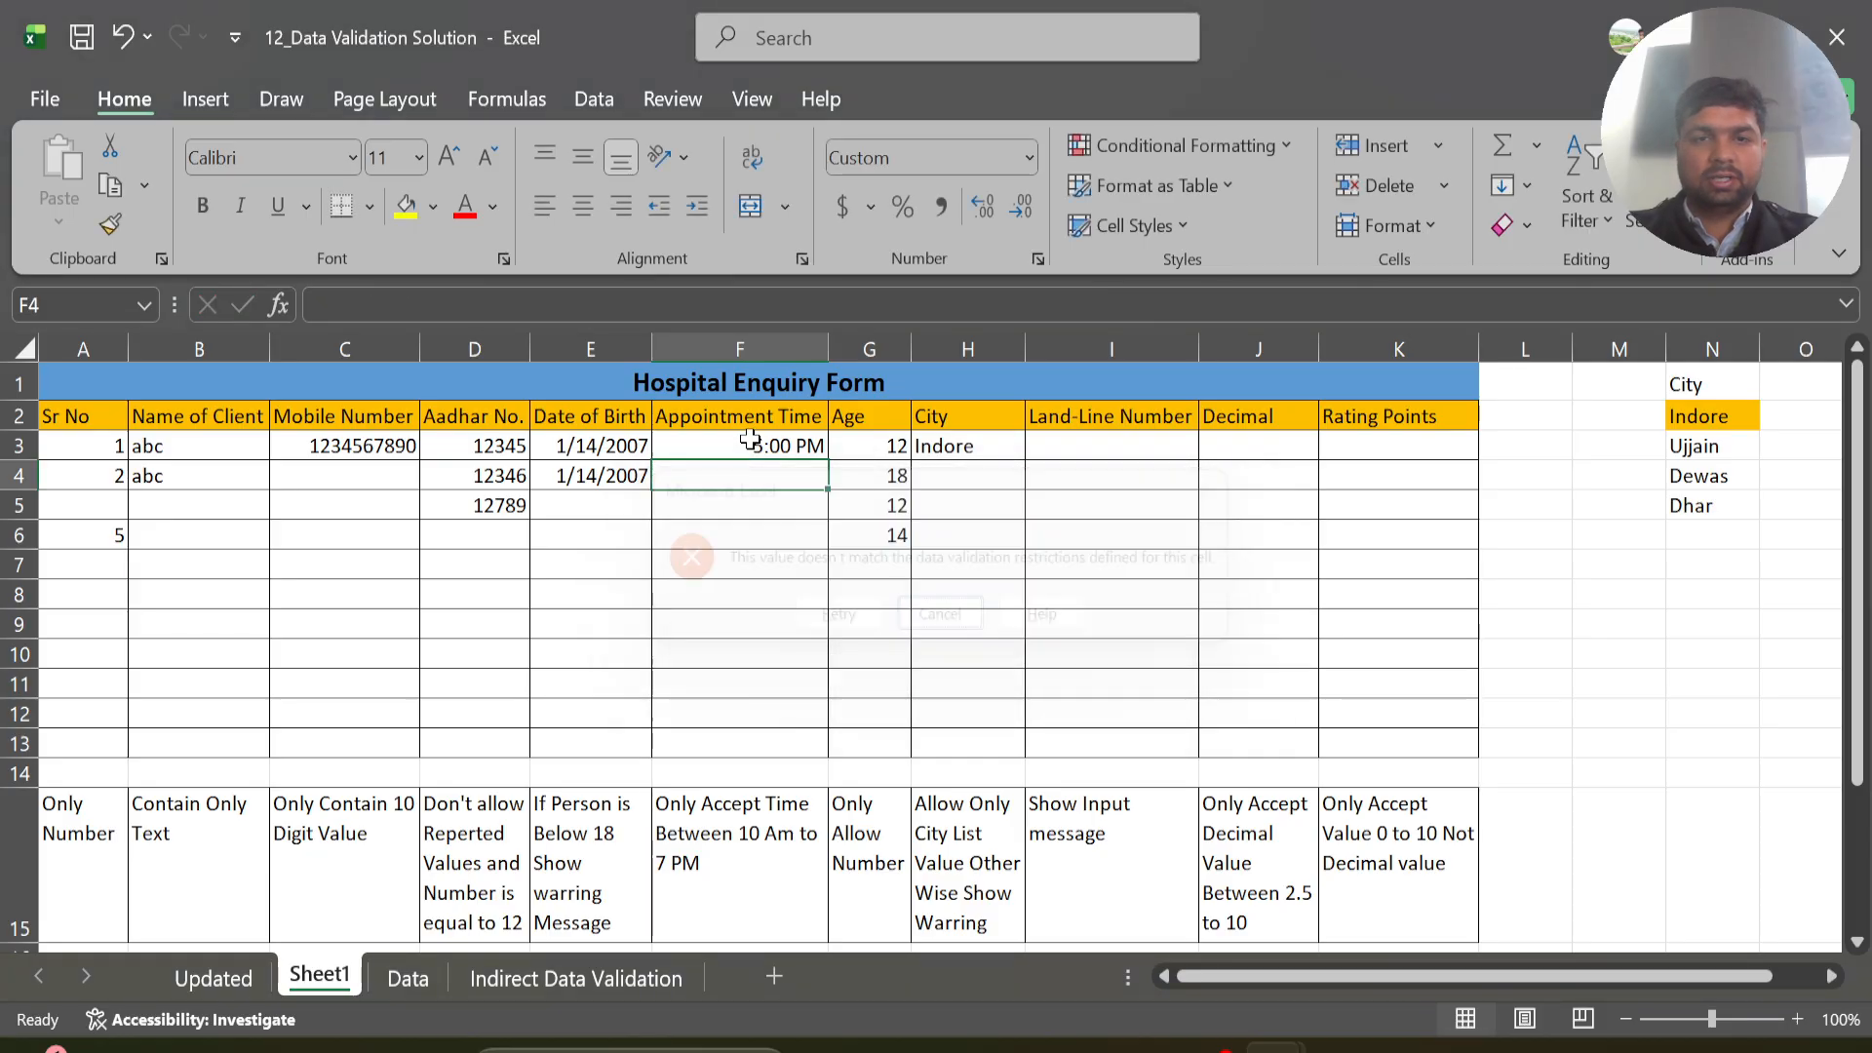
# - Enter 01:00 PM as the appointment time in cell F4 and check the stored value
pyautogui.write('01:')
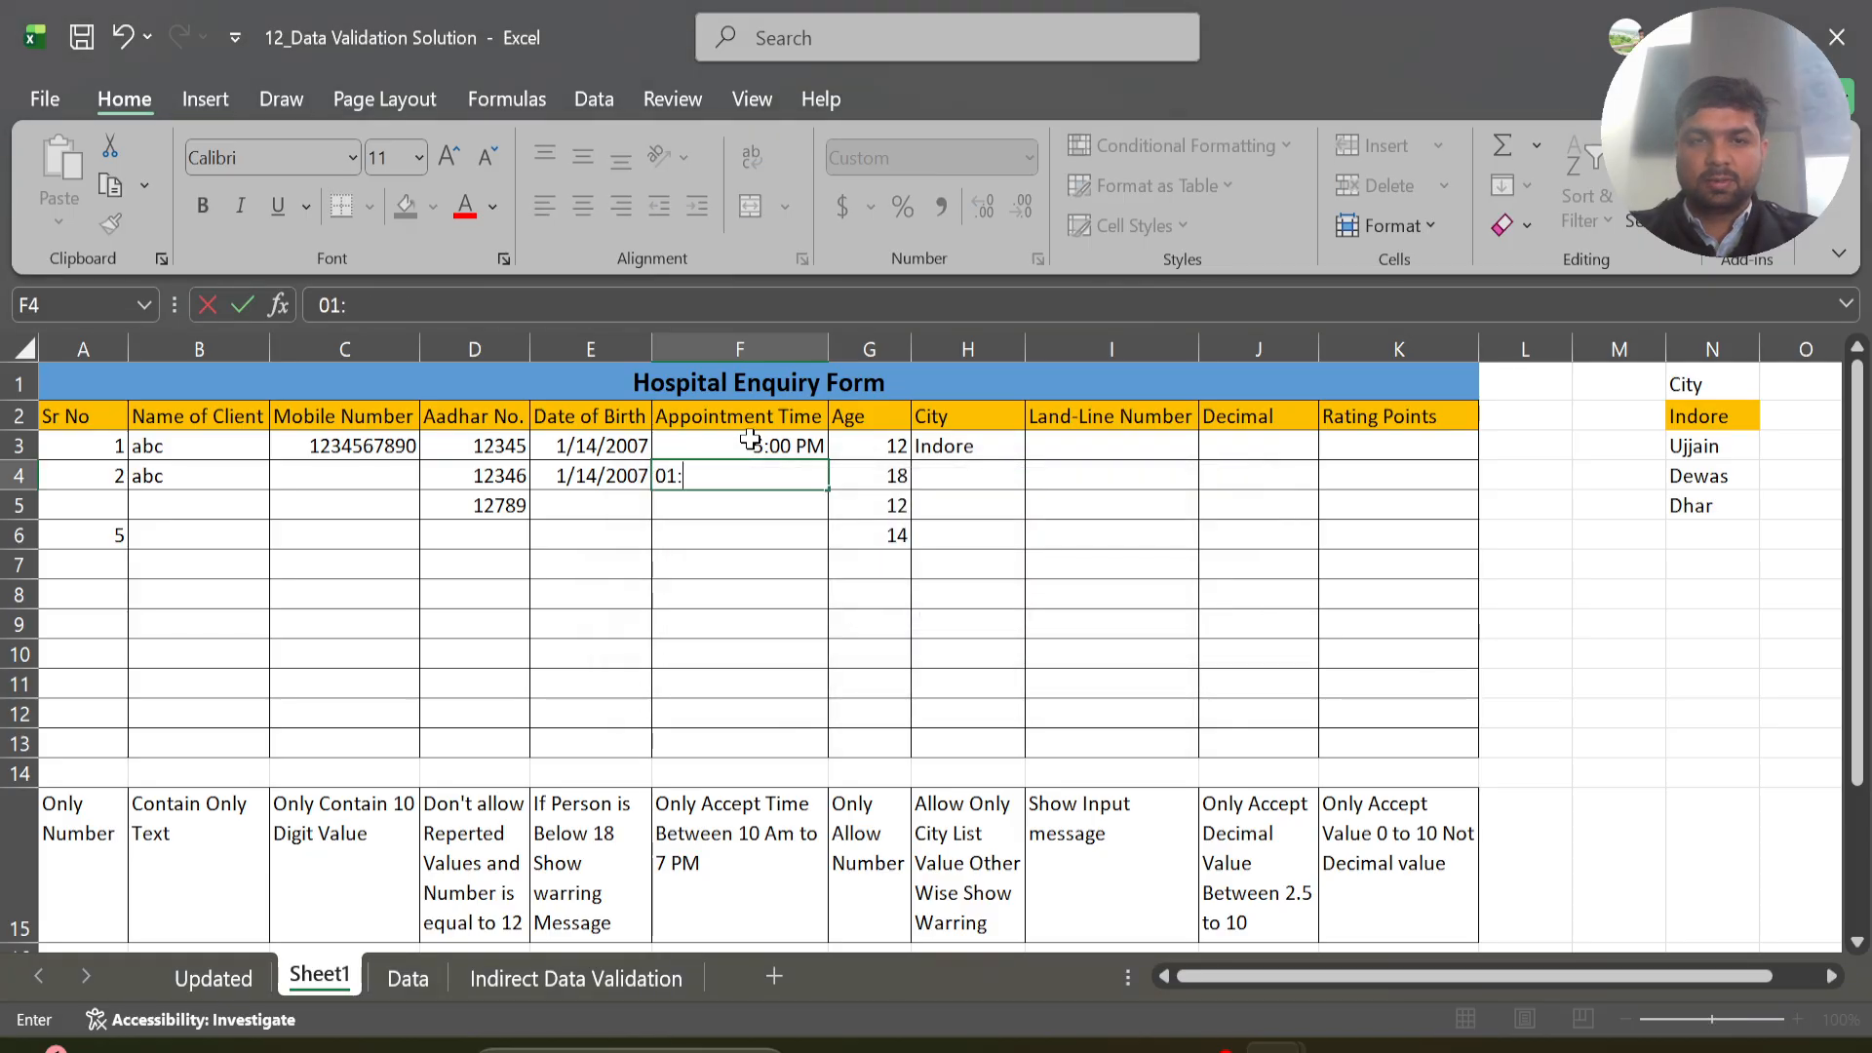
pyautogui.write('00 Pm')
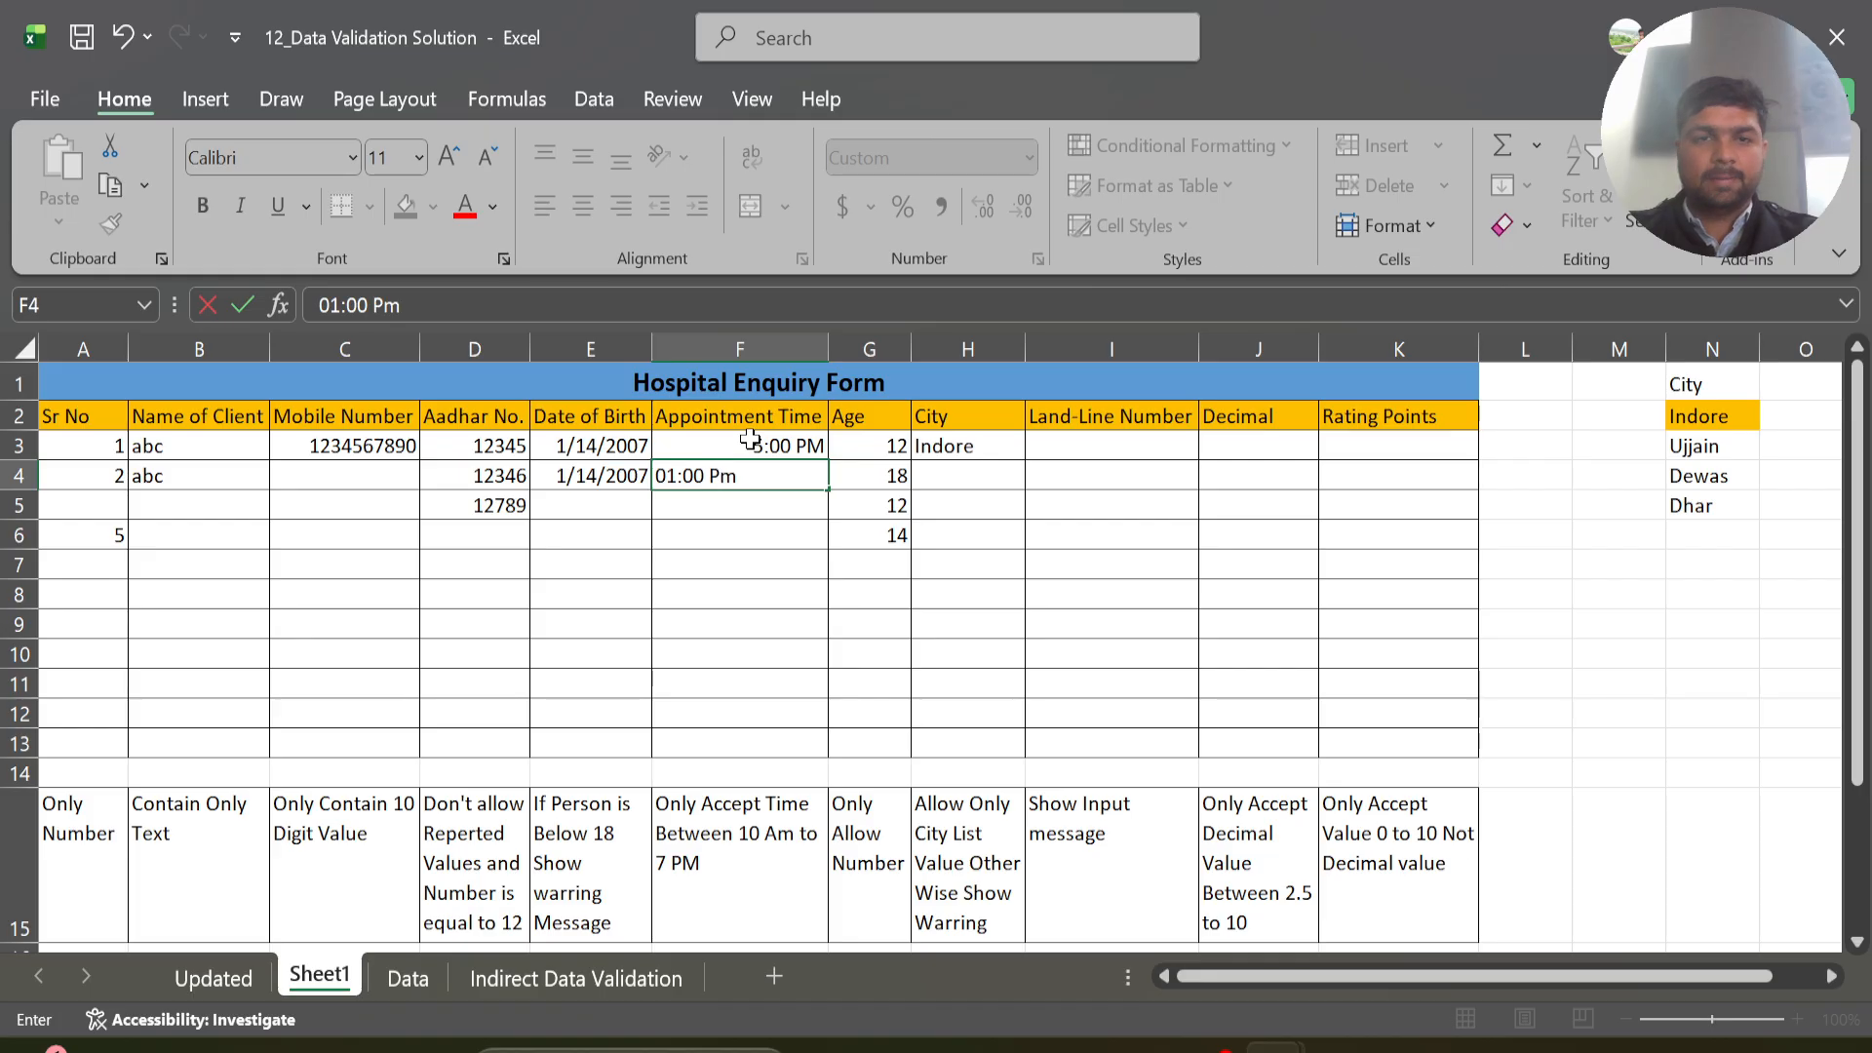
pyautogui.press('Return')
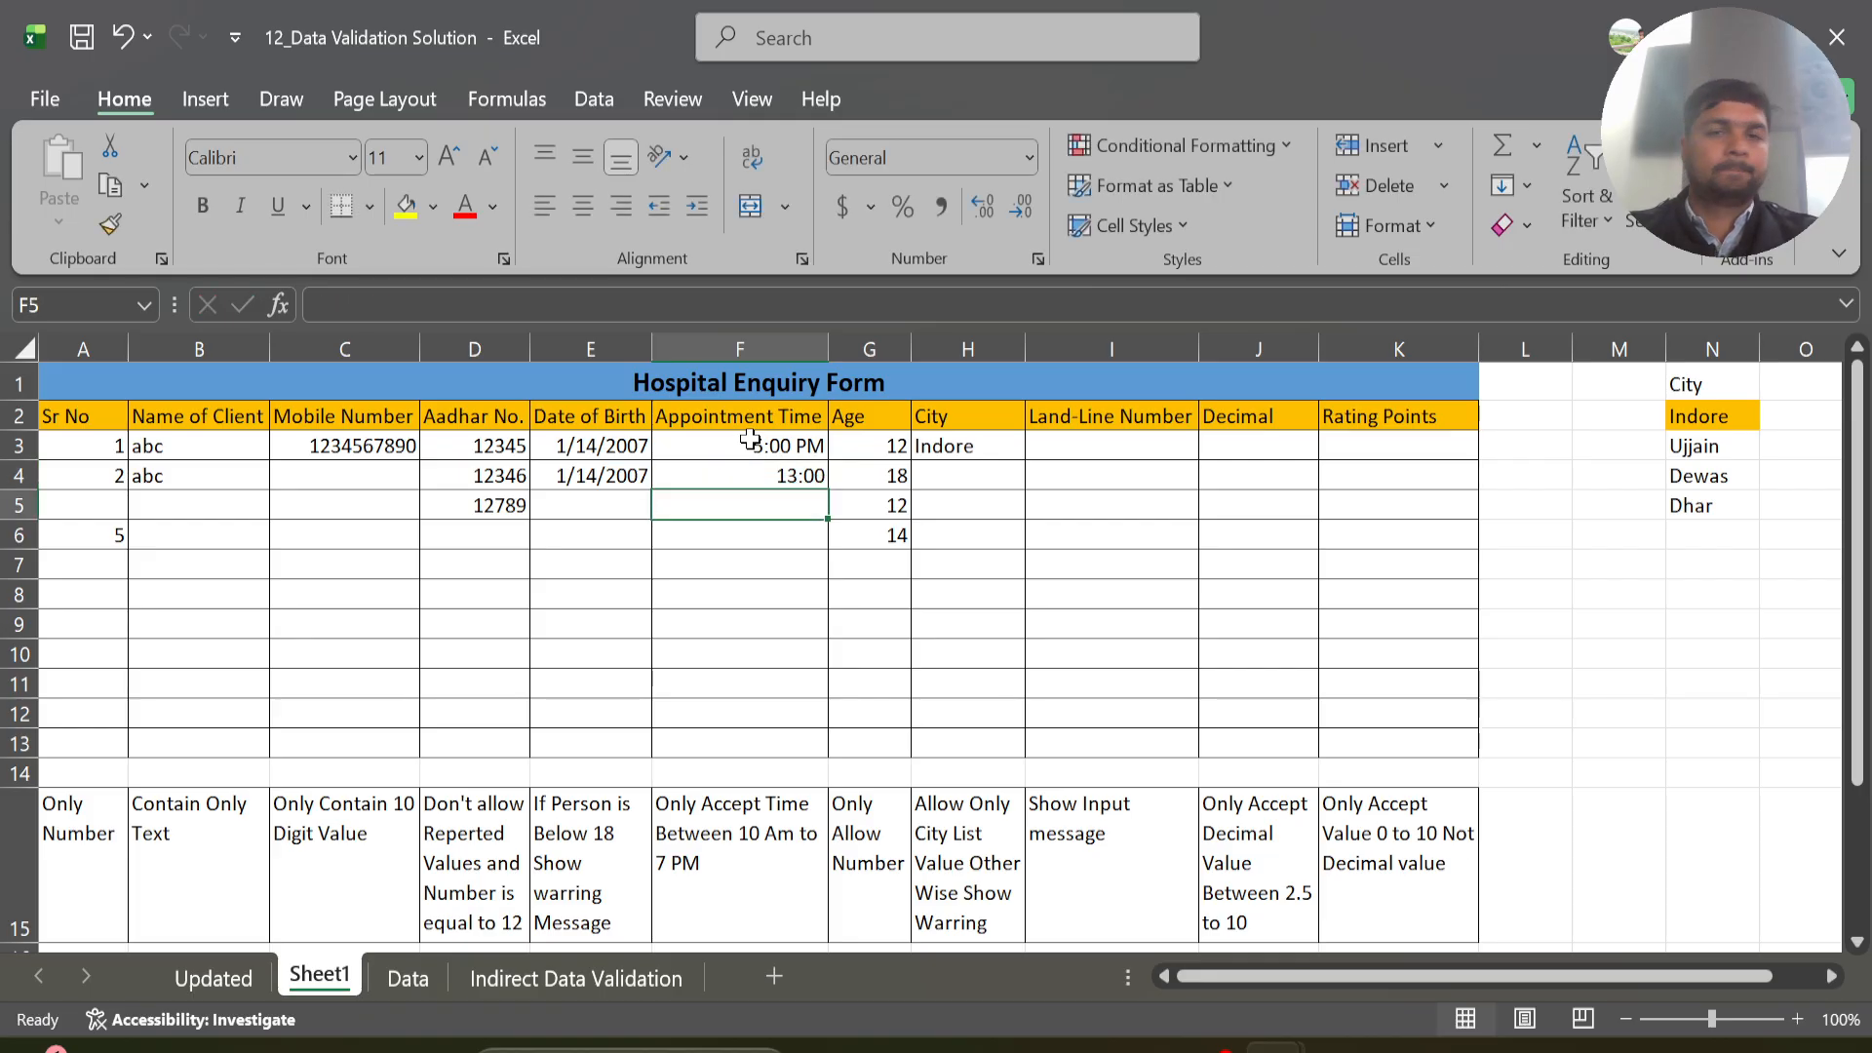
pyautogui.click(763, 484)
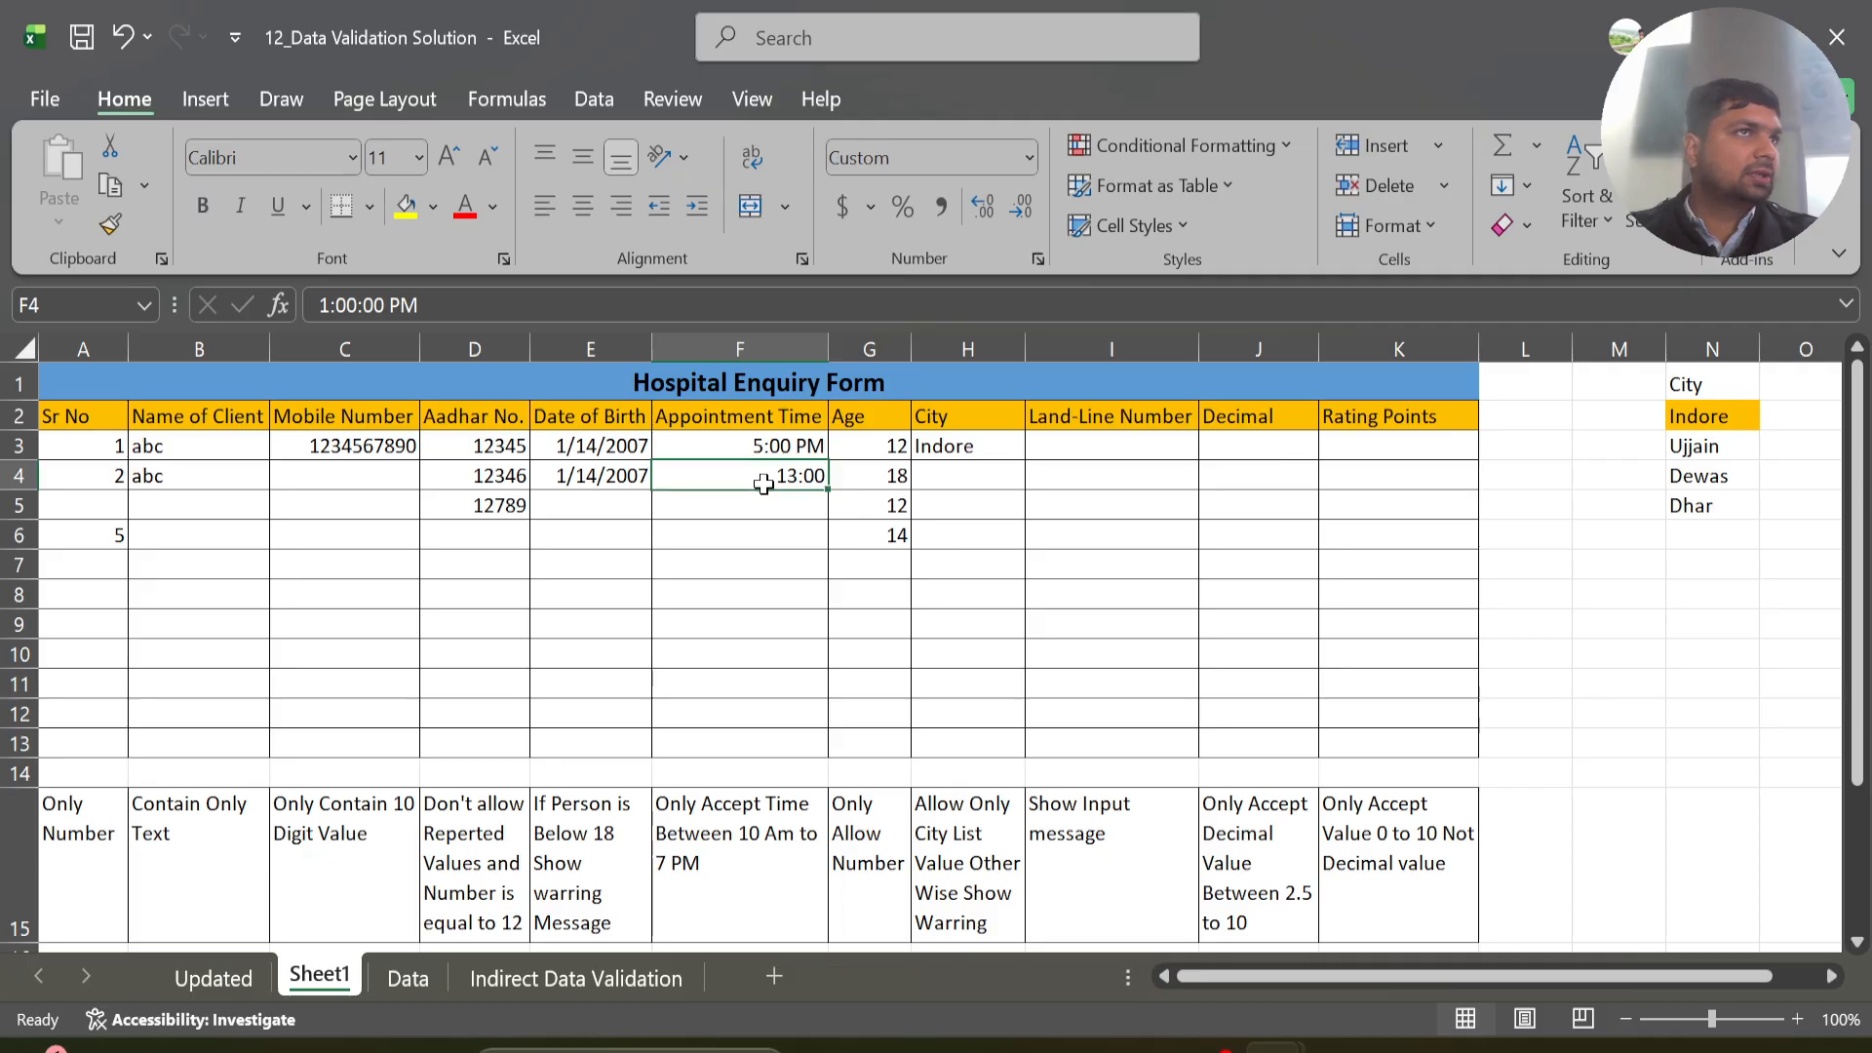
# - Try to enter Bhopal, a city outside the allowed list, in cell H5 and discard the entry
pyautogui.press('Down')
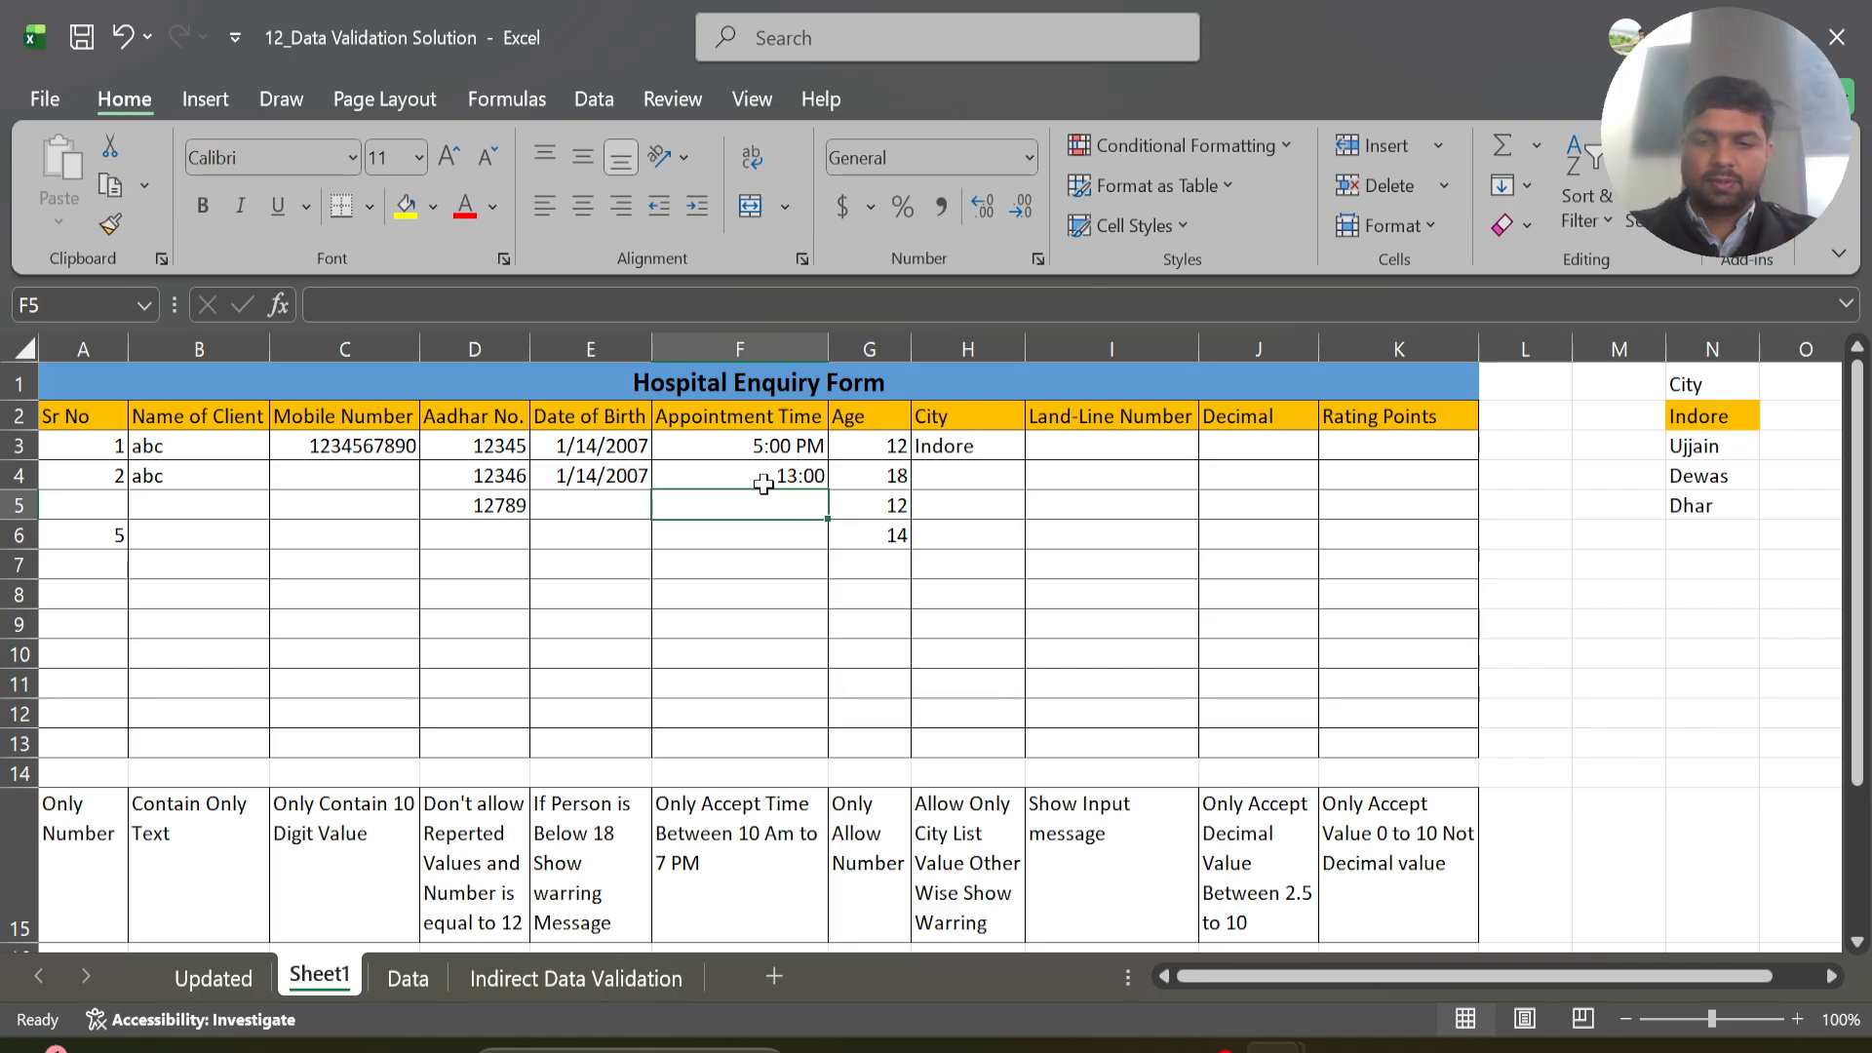
pyautogui.press('Right')
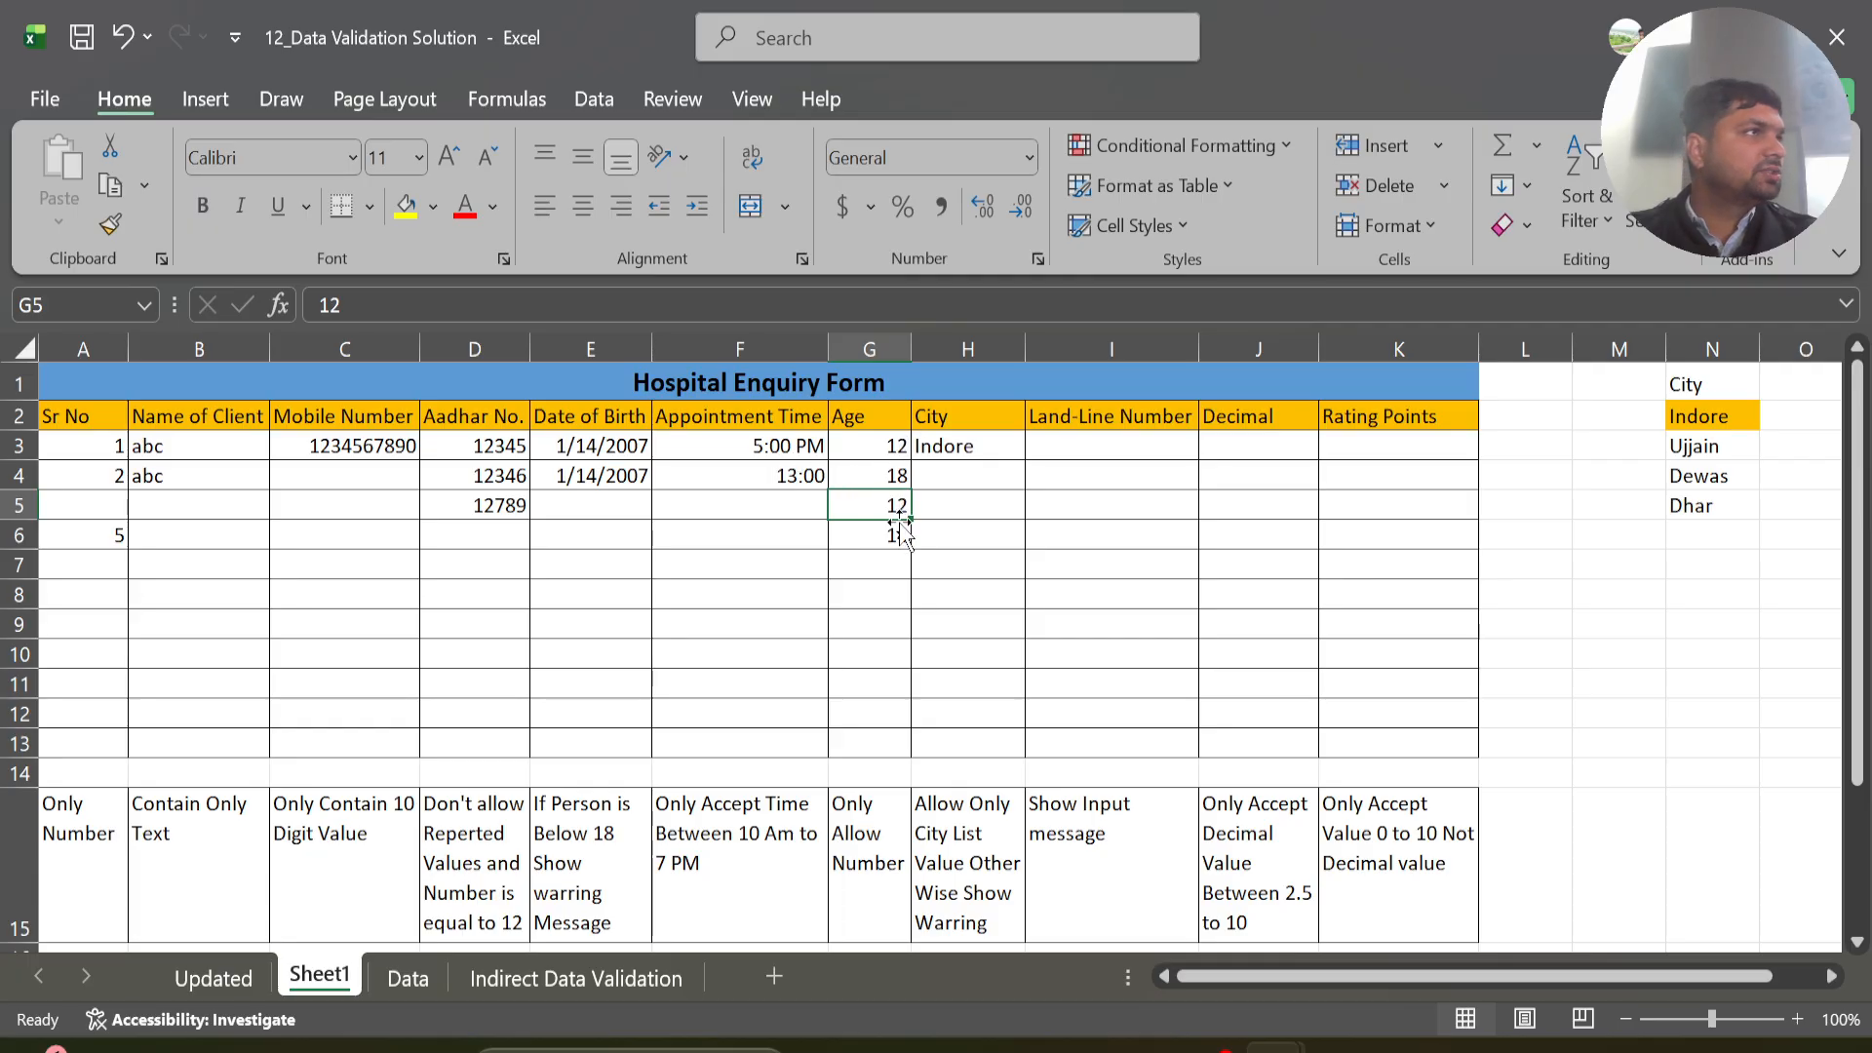
pyautogui.click(898, 614)
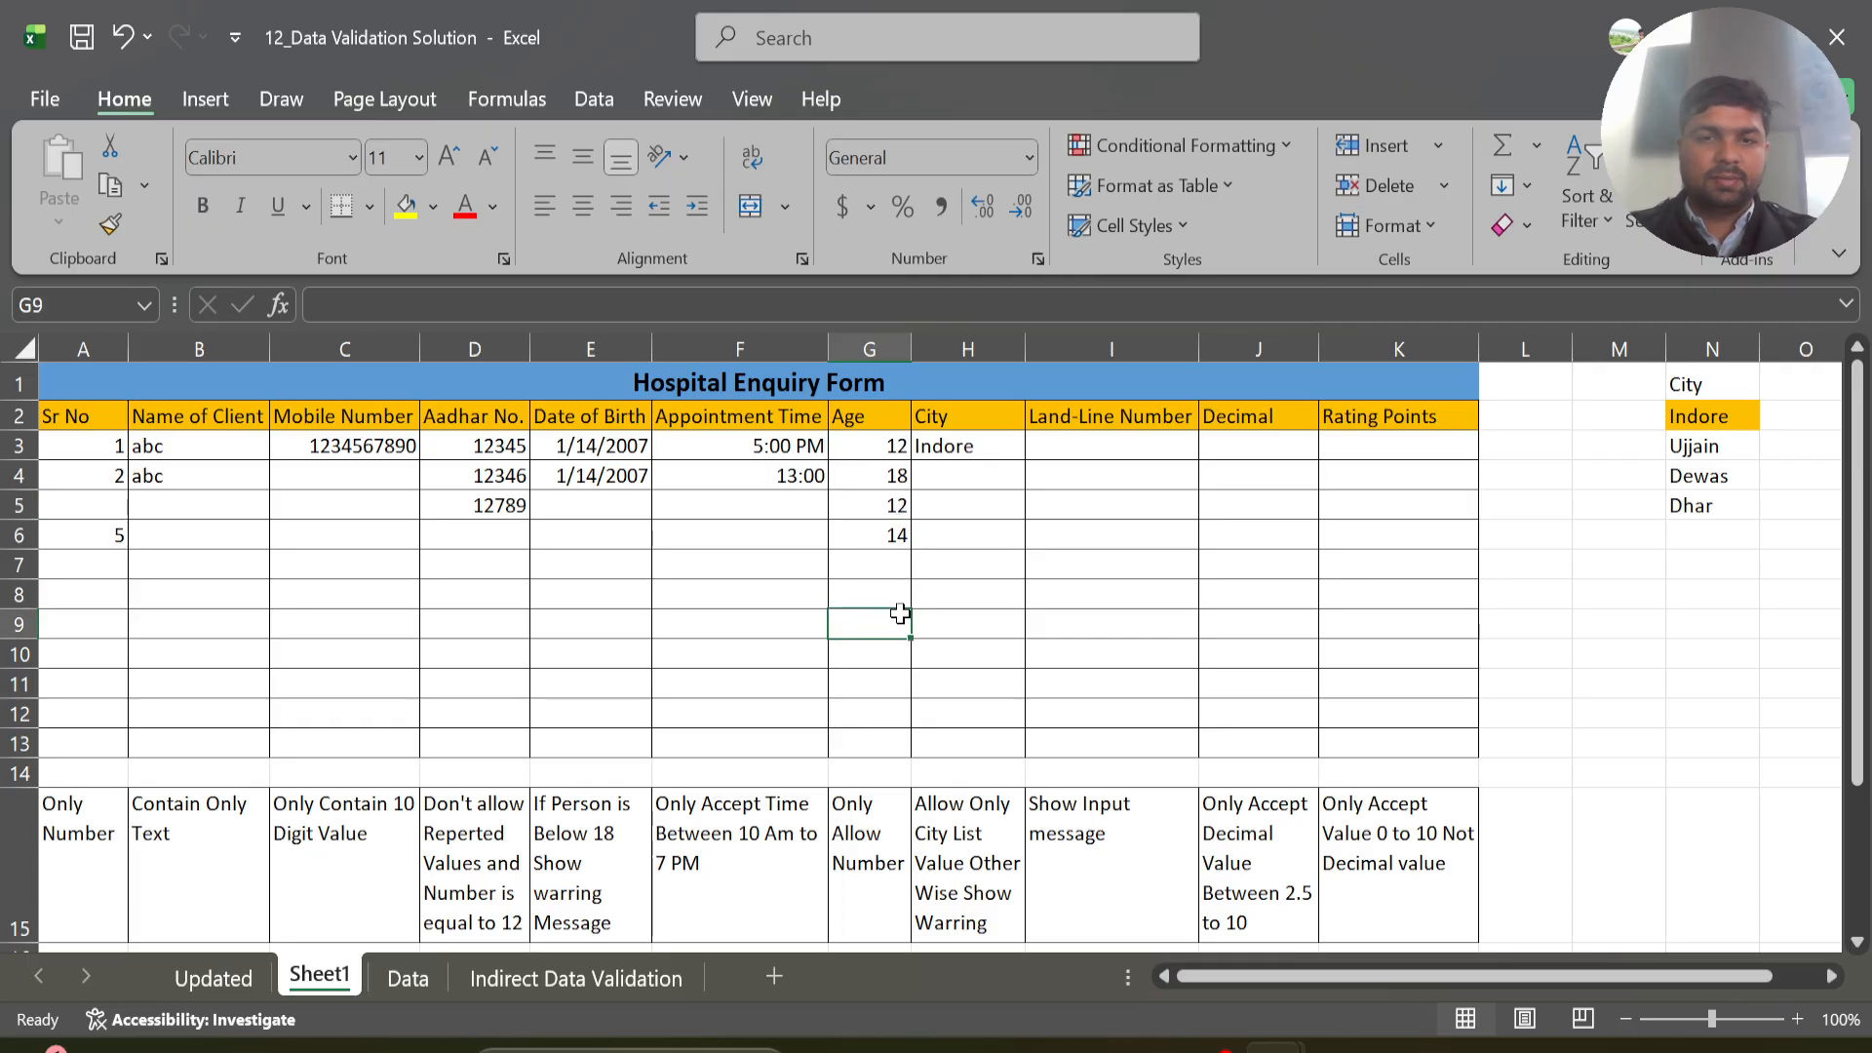
pyautogui.click(960, 504)
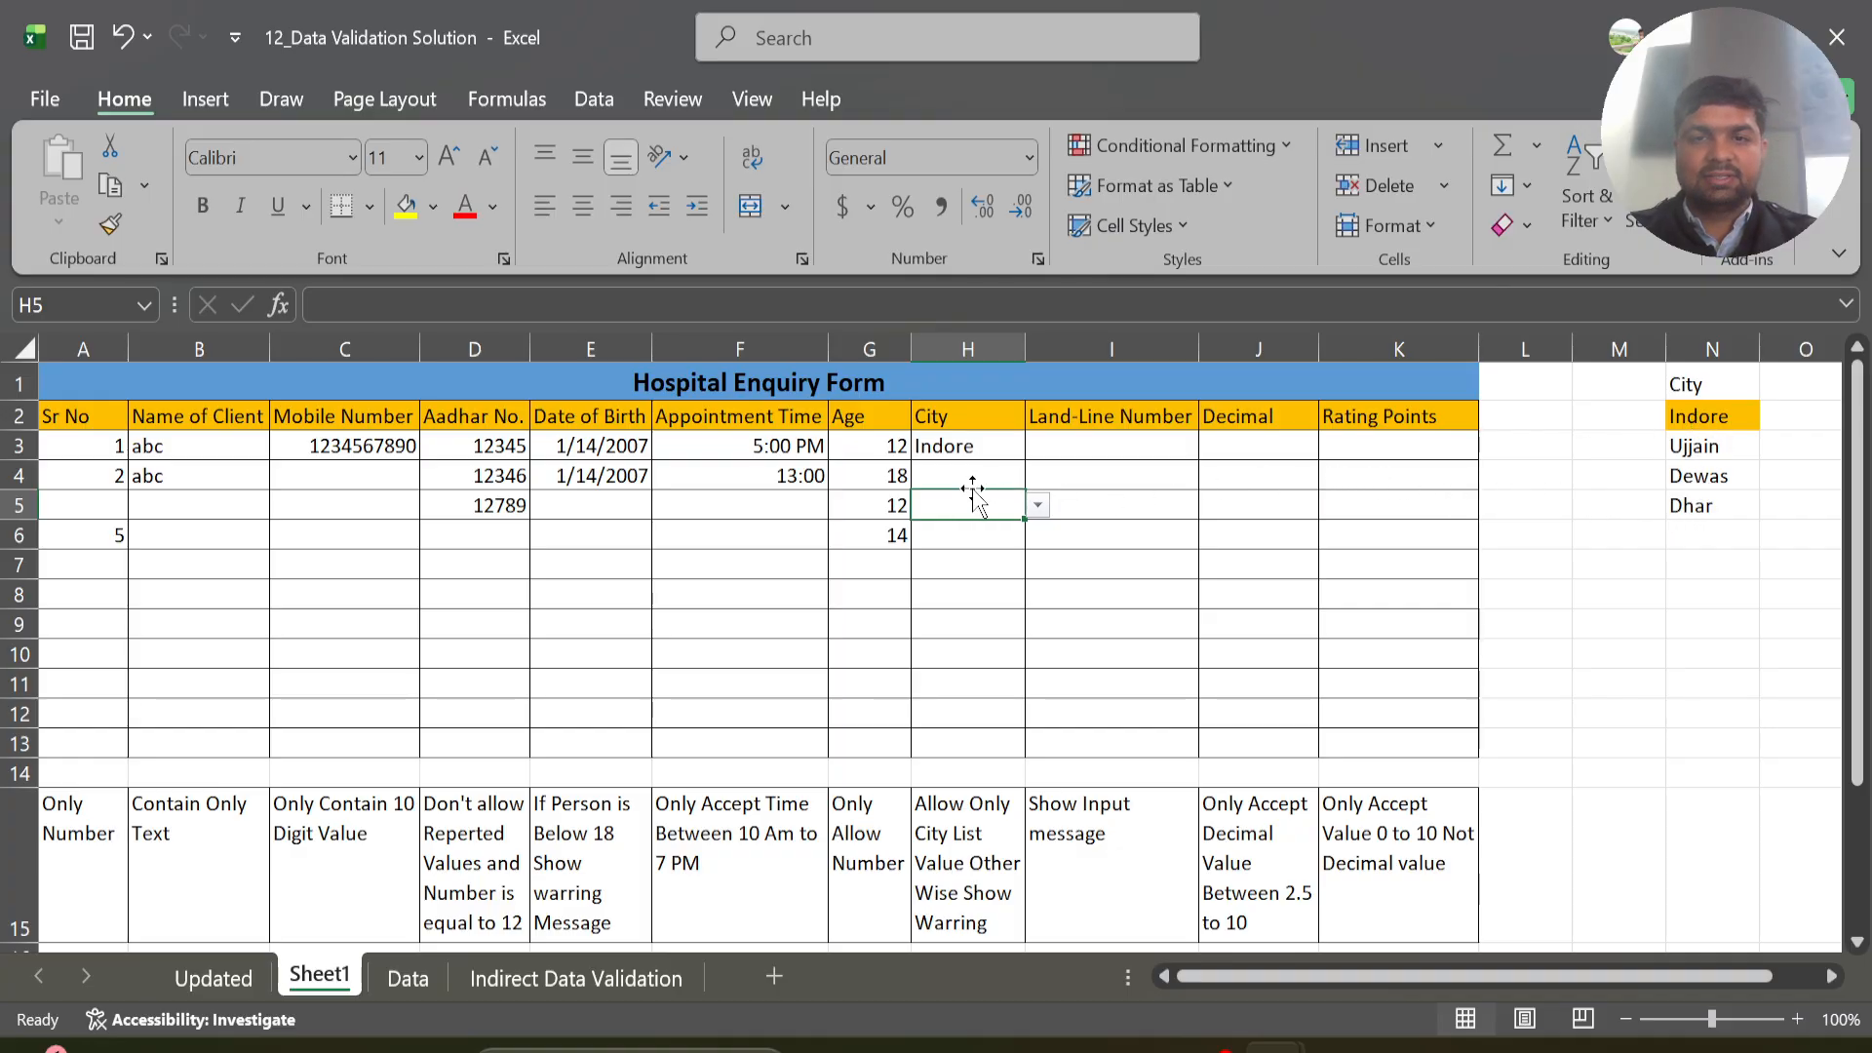
pyautogui.write('Bhopal')
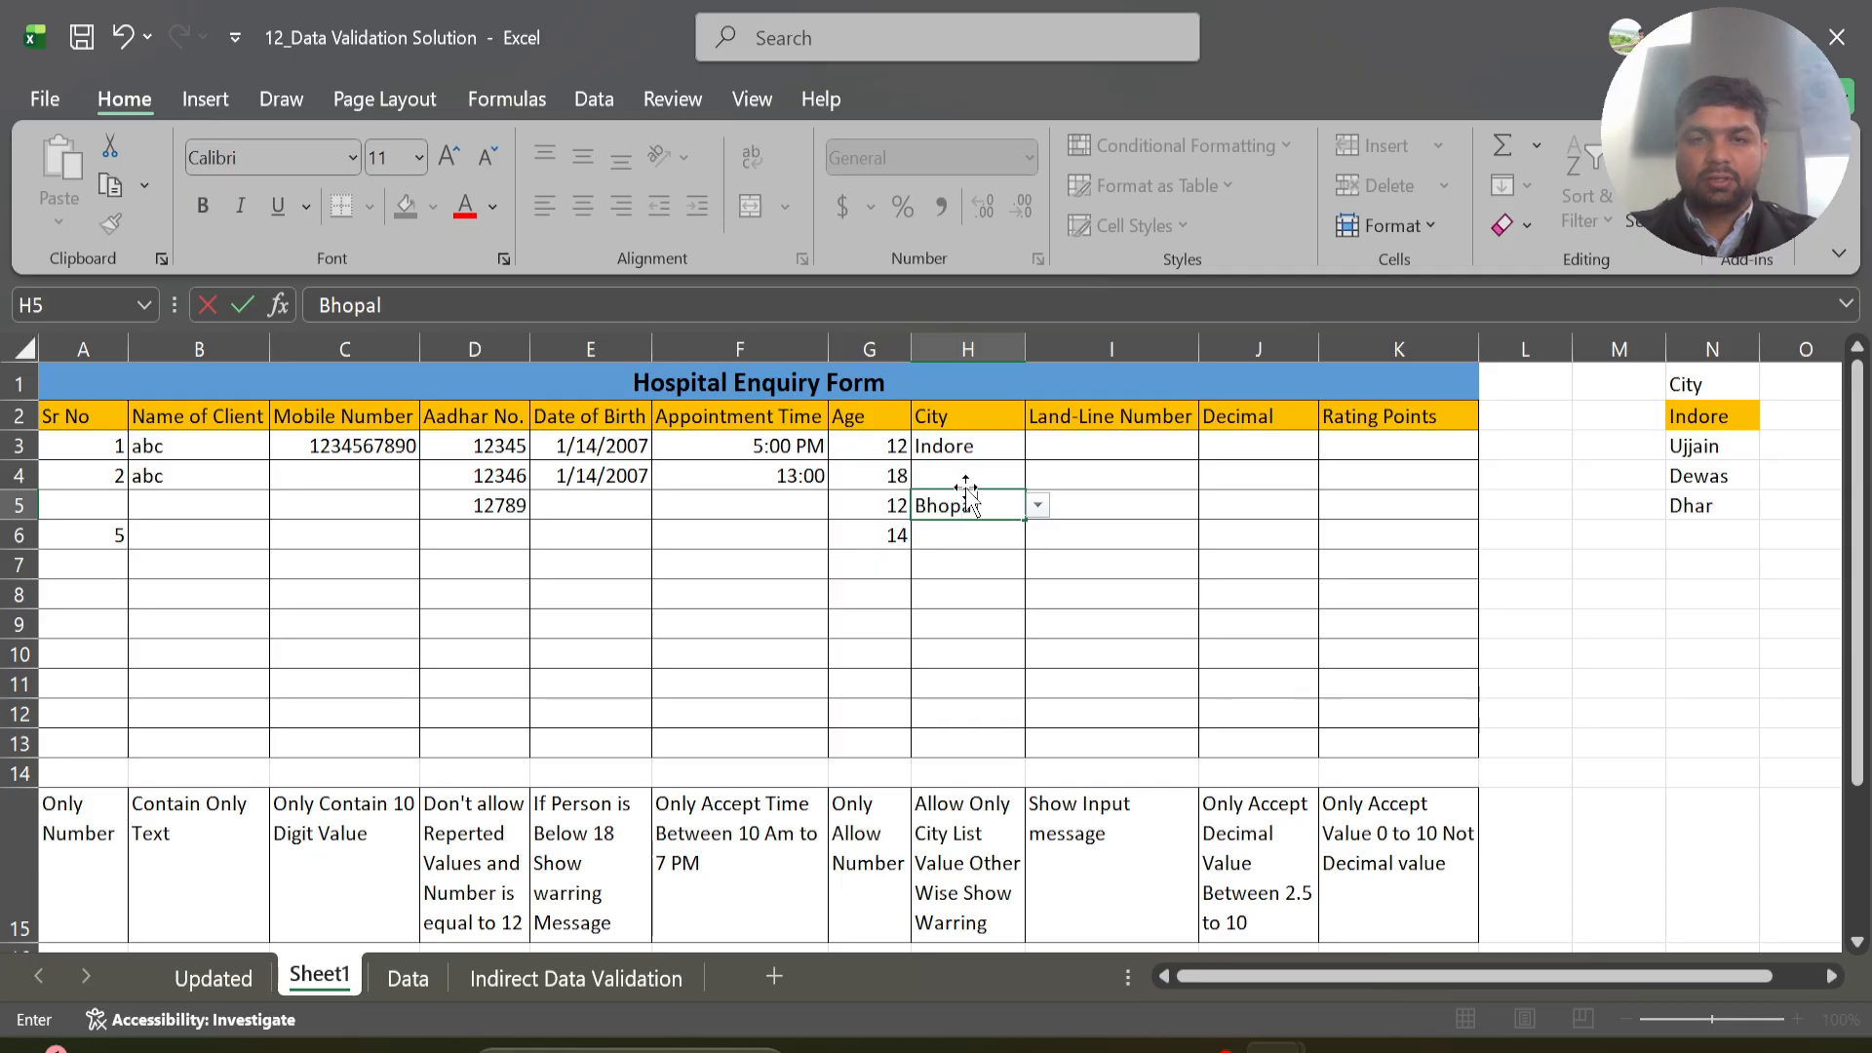
pyautogui.press('Return')
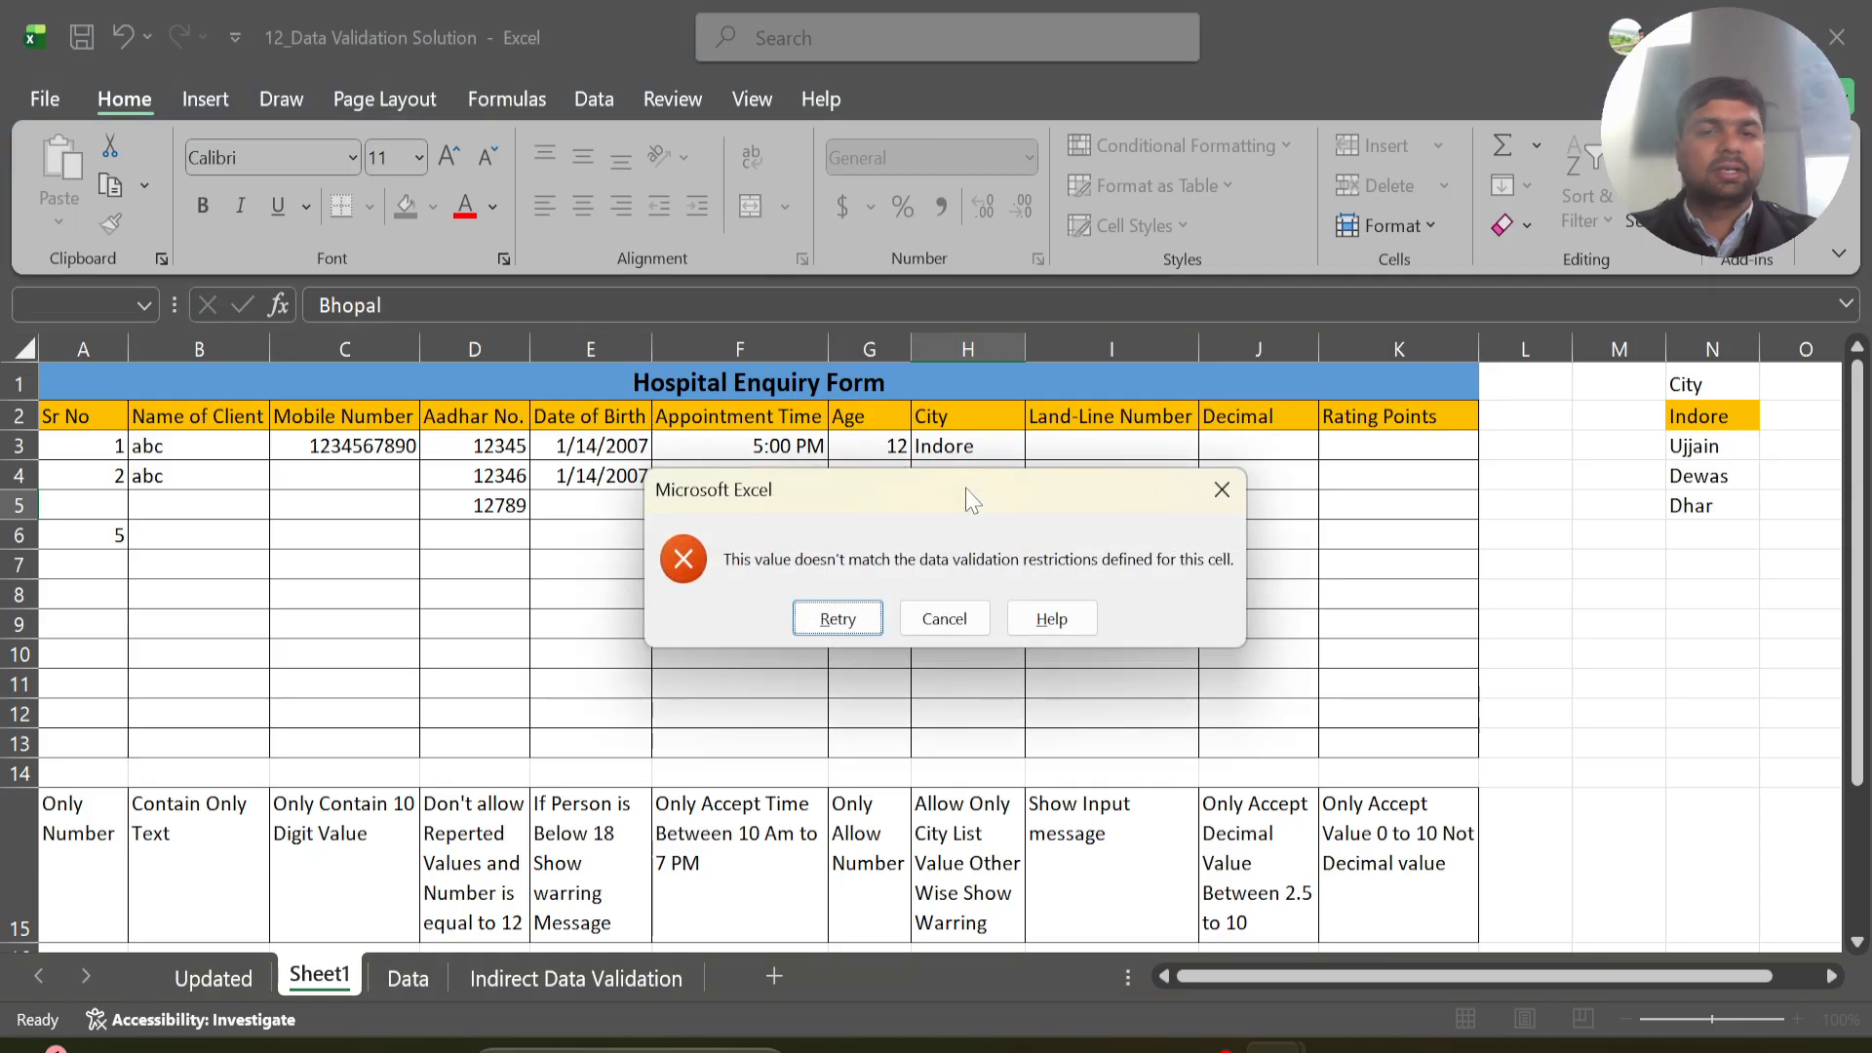
pyautogui.press('Tab')
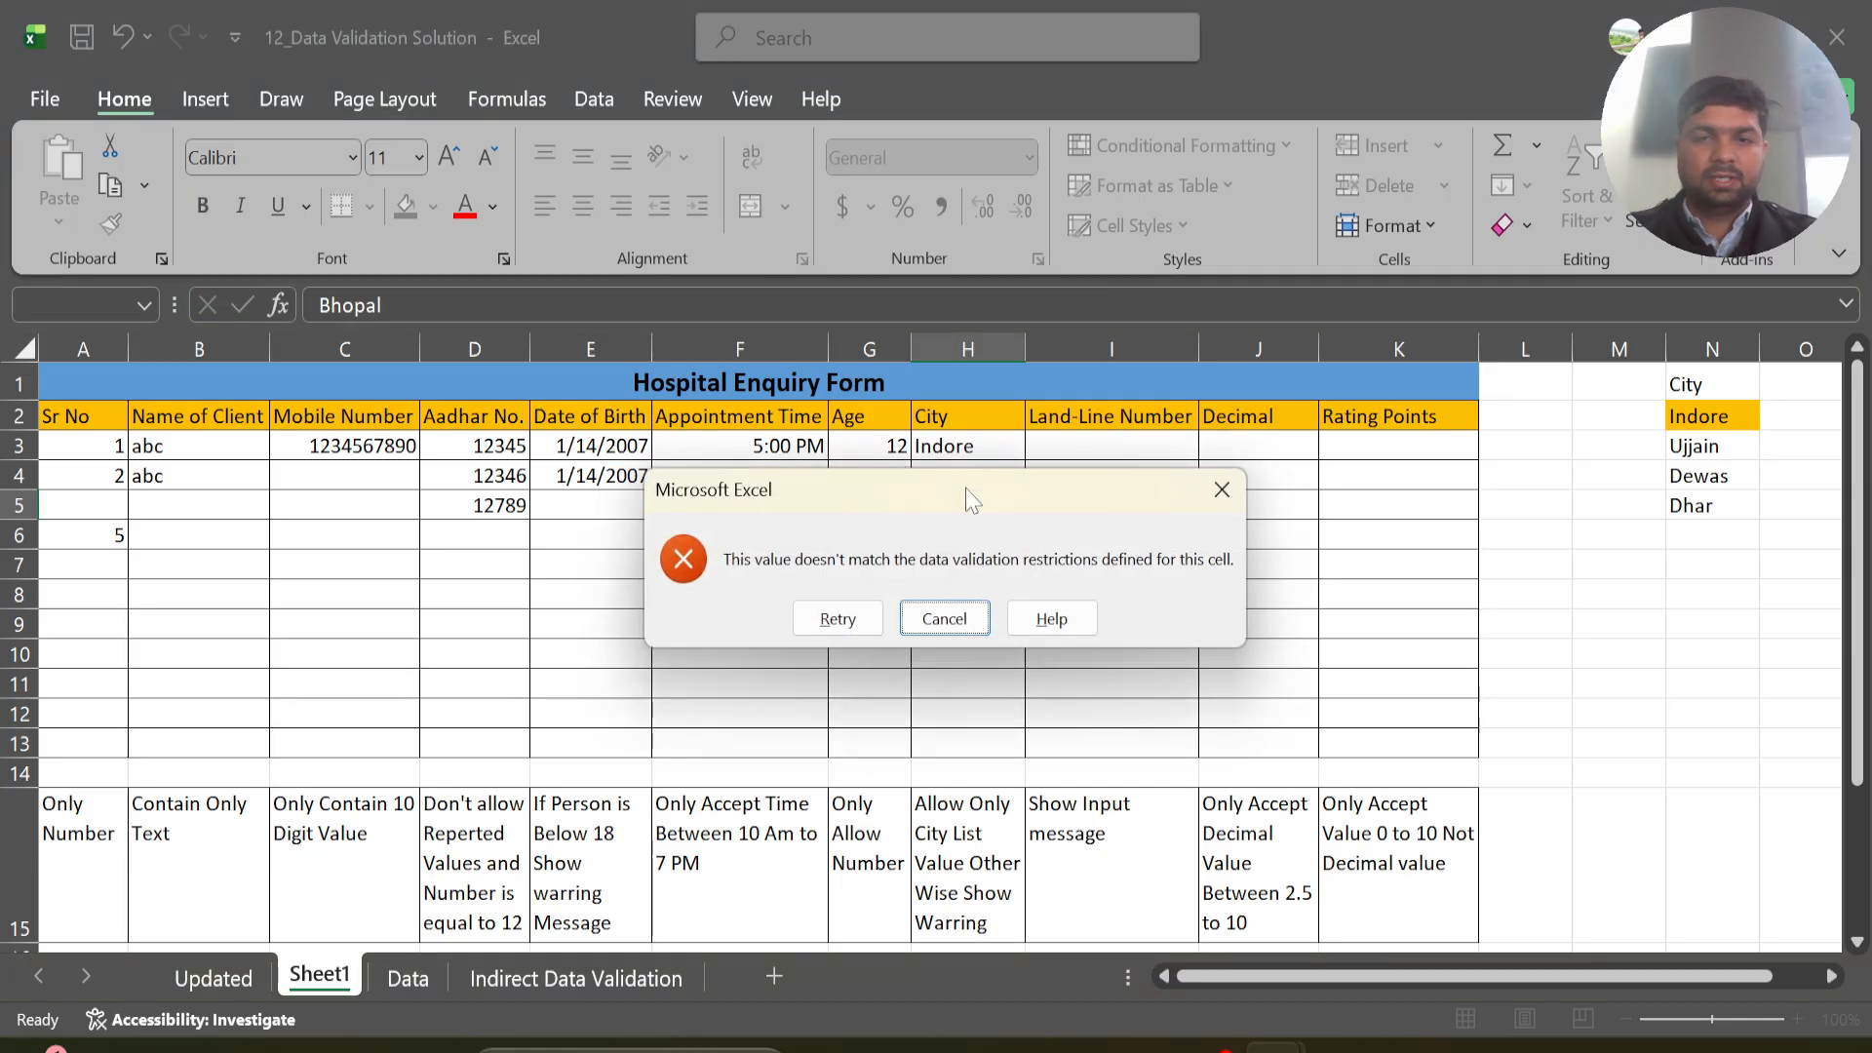
pyautogui.press('Return')
# - Display the input message of the Land-Line Number cell I3 and compare it with cell I6
pyautogui.press('Tab')
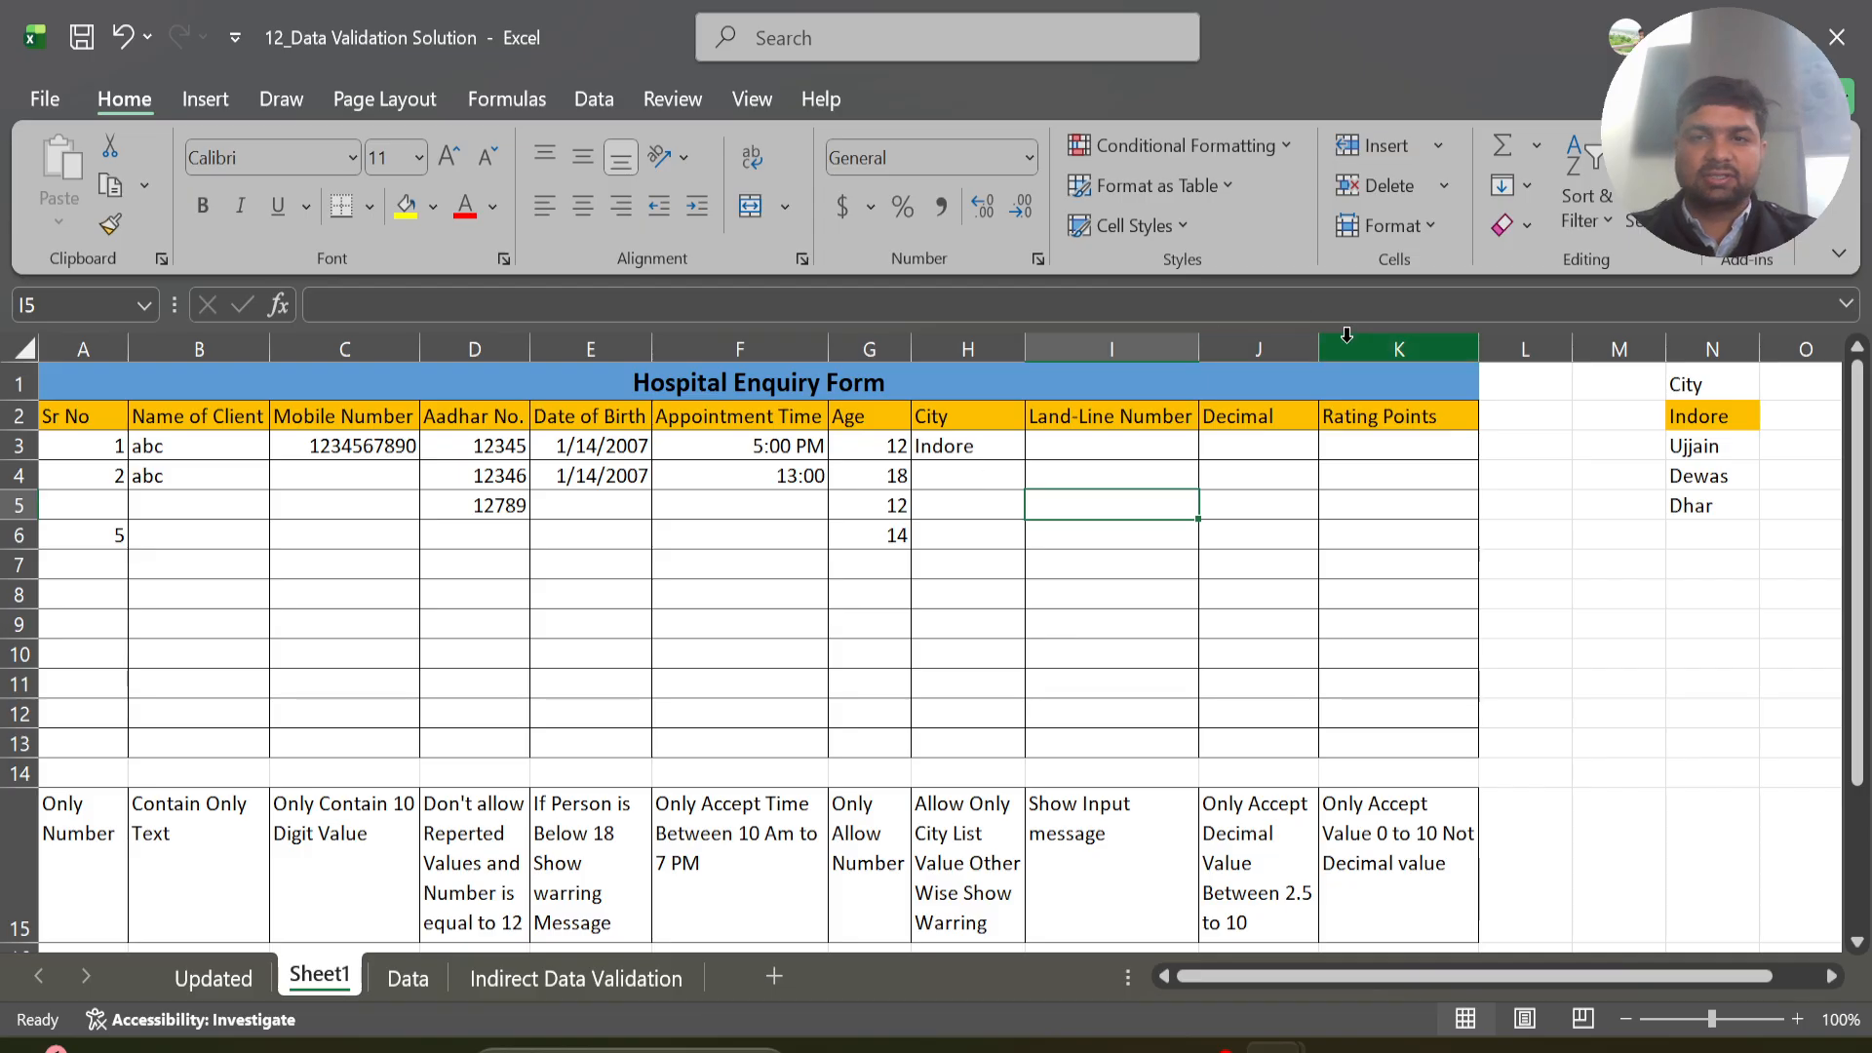
pyautogui.click(1121, 350)
pyautogui.click(1110, 447)
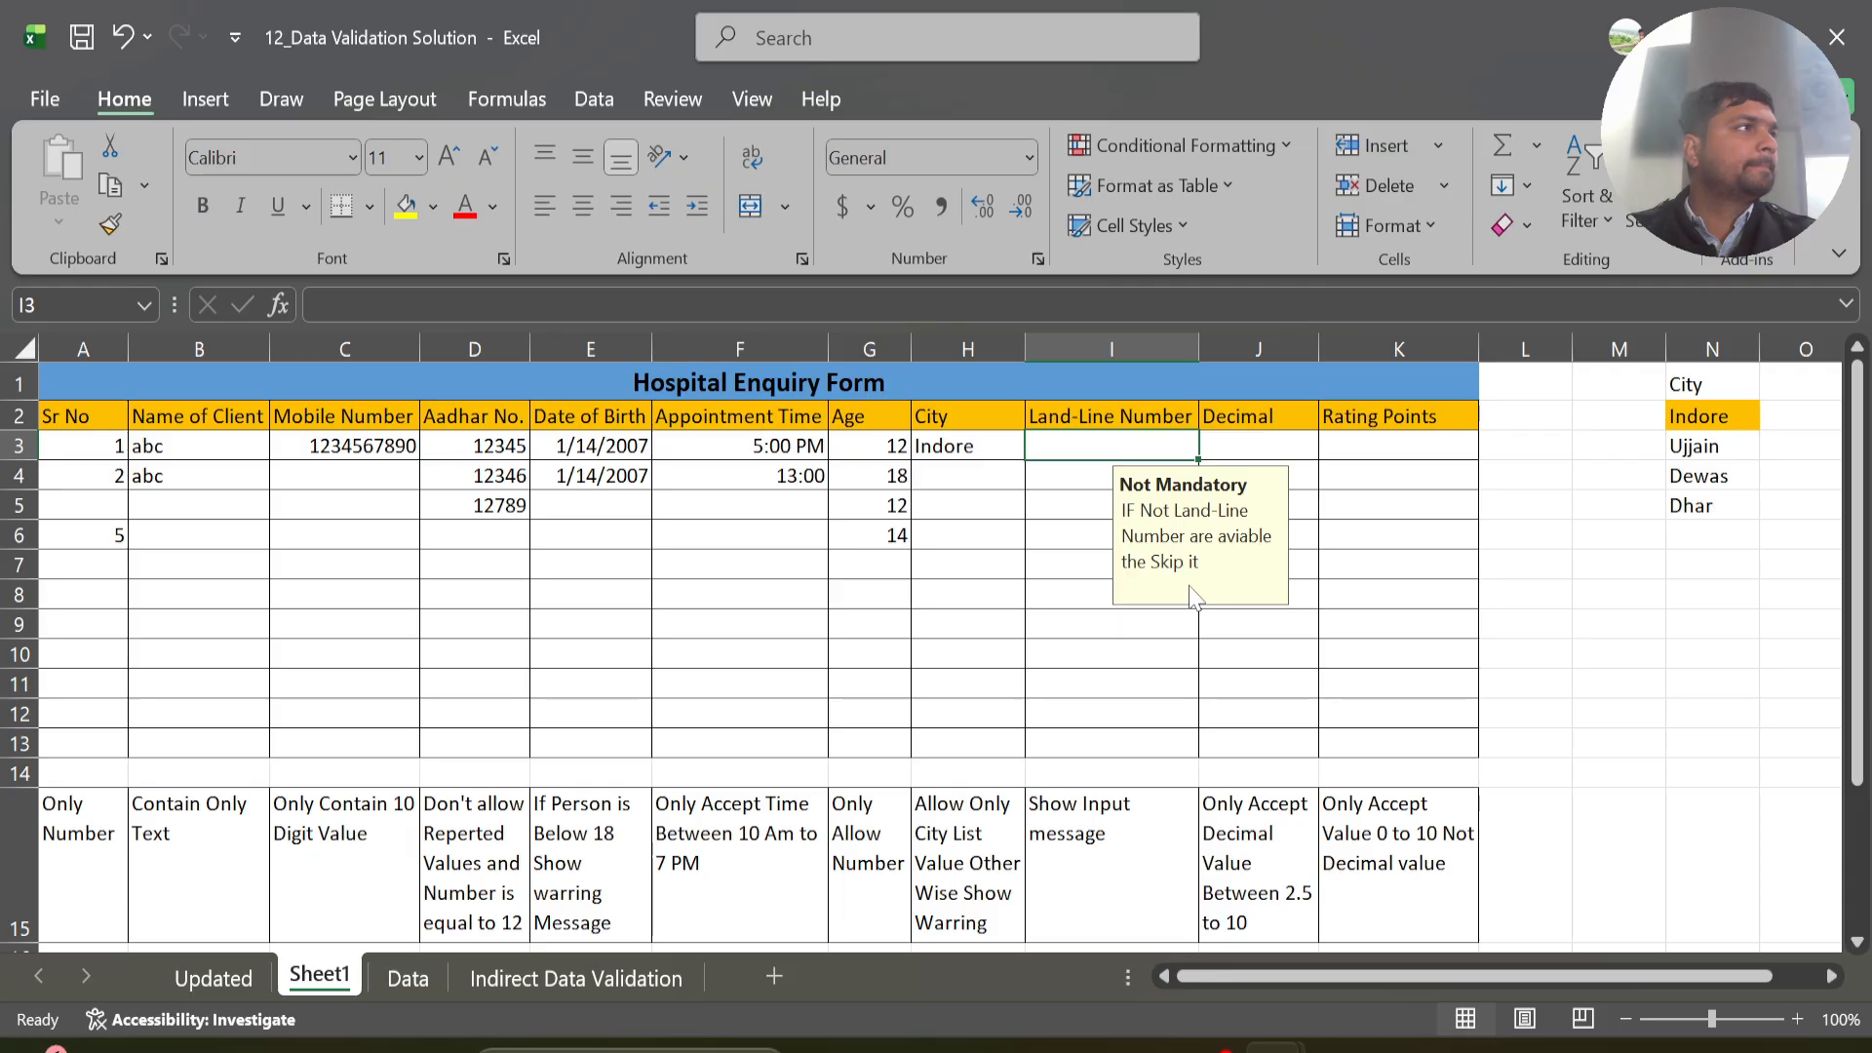
pyautogui.click(1081, 536)
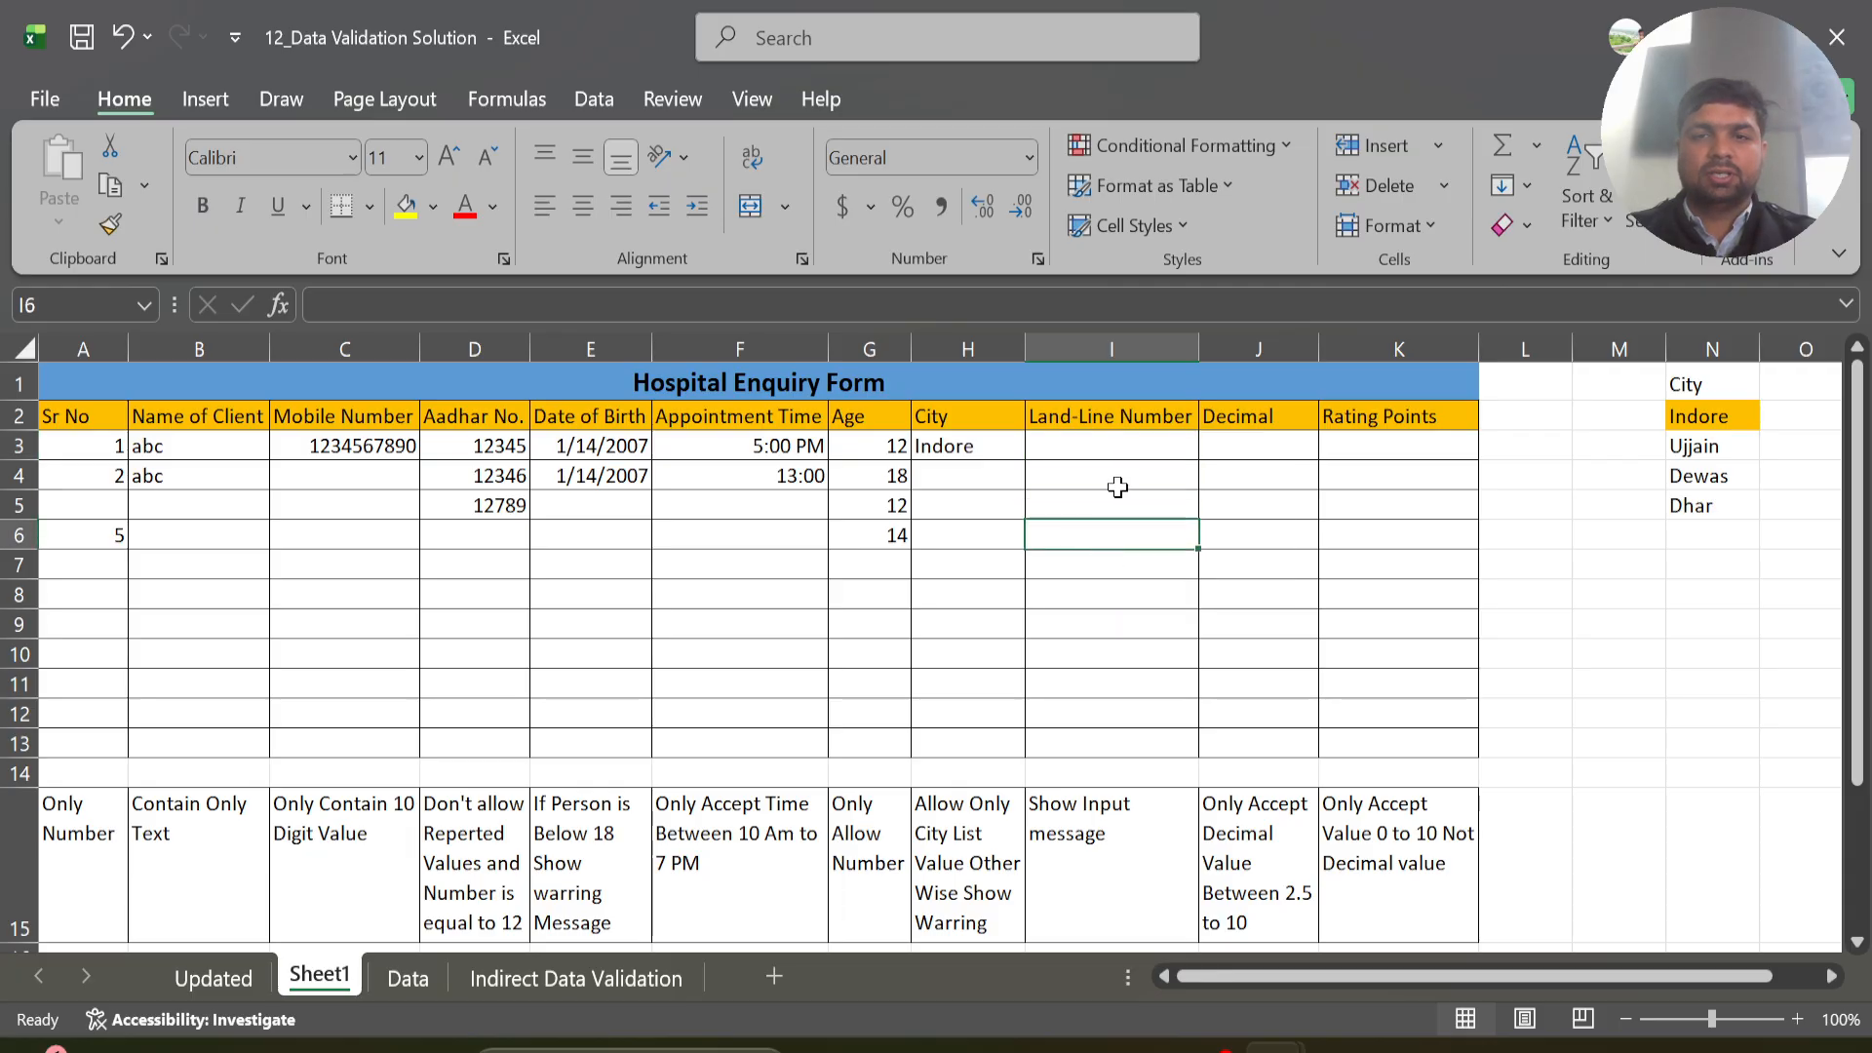
pyautogui.click(1119, 451)
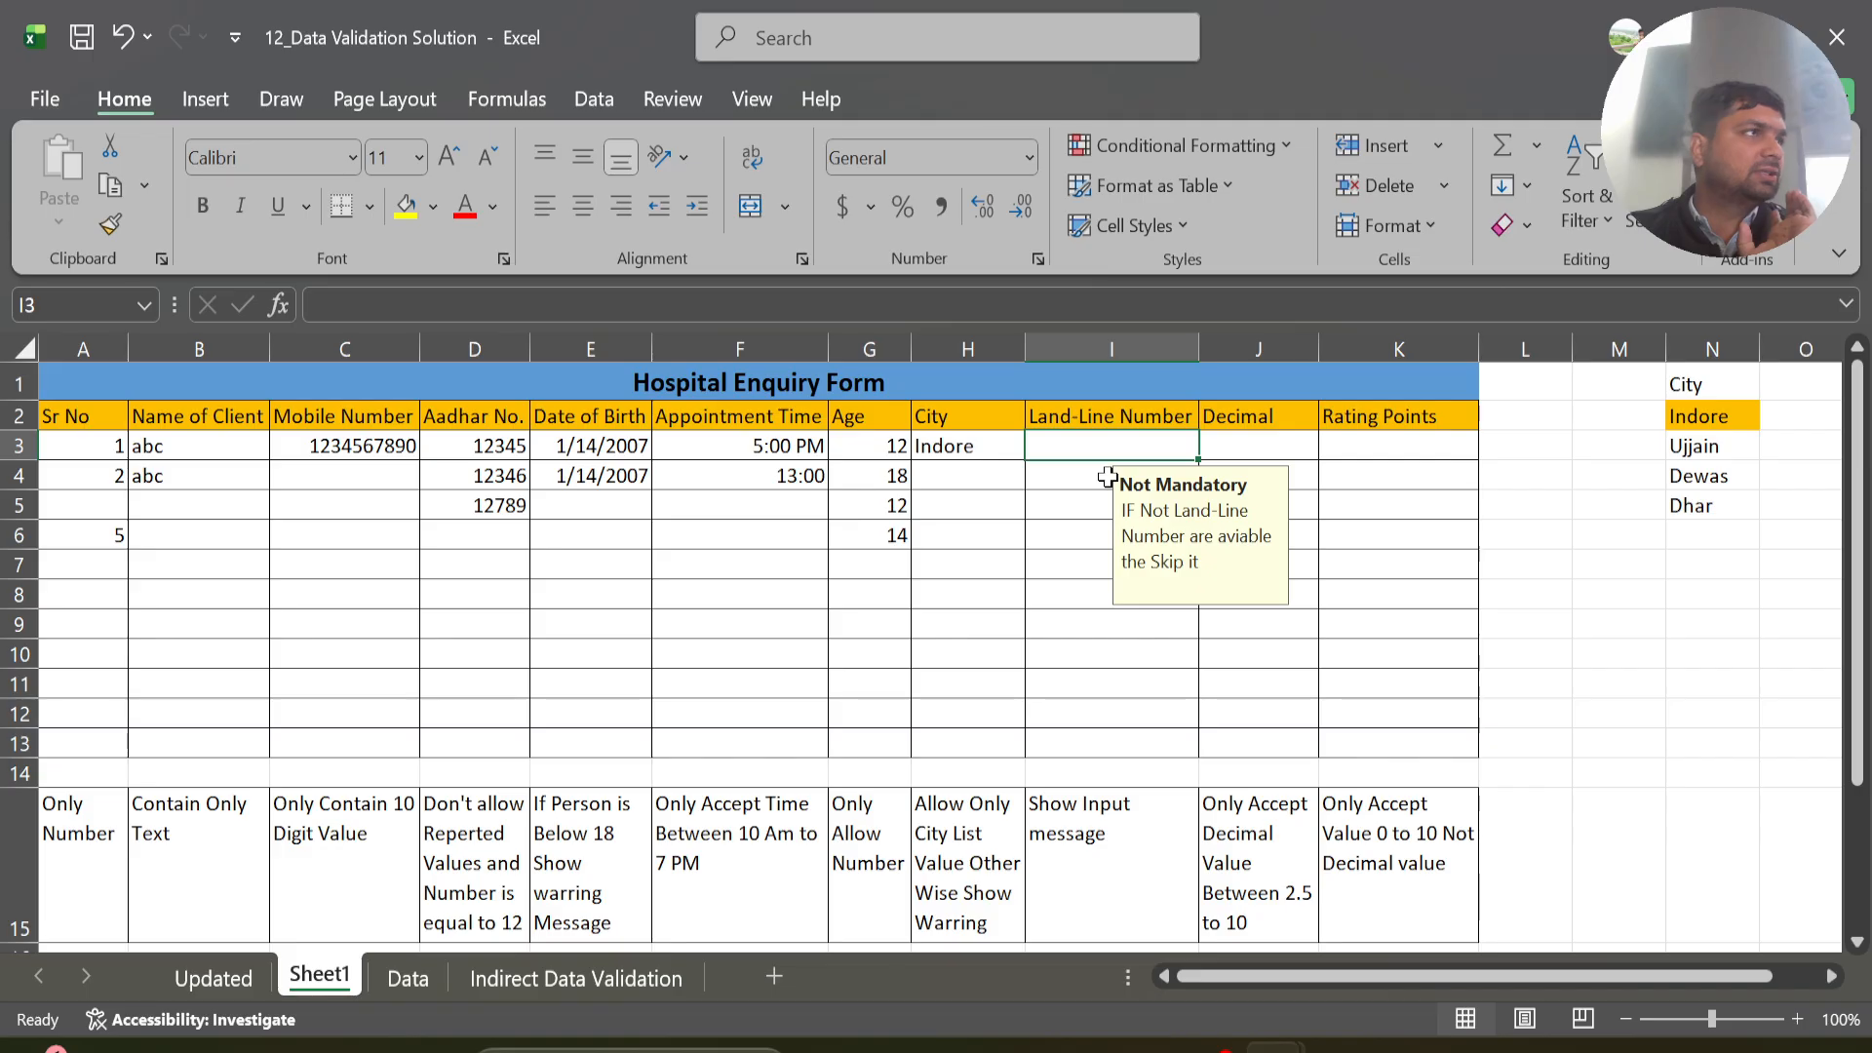
# - Try to enter the decimal 5.5 as a serial number in cell A9 and discard the entry
pyautogui.click(1267, 444)
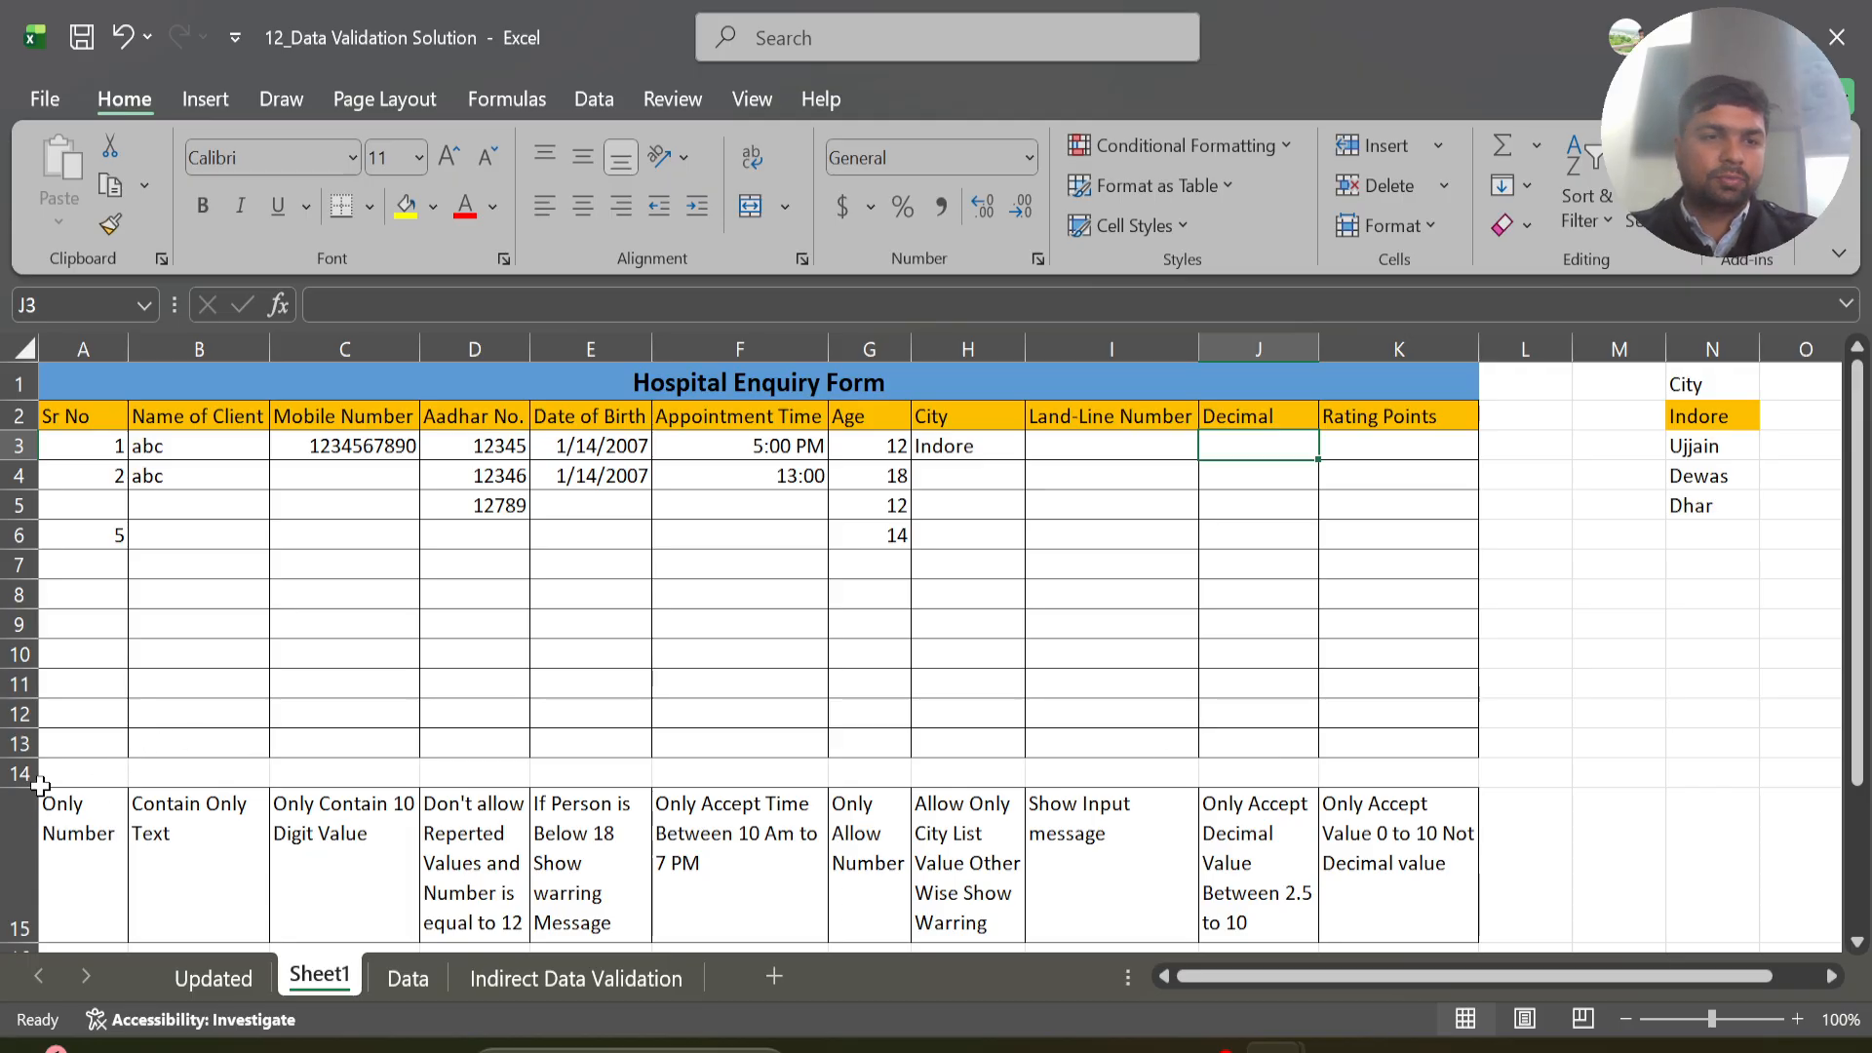
pyautogui.click(86, 621)
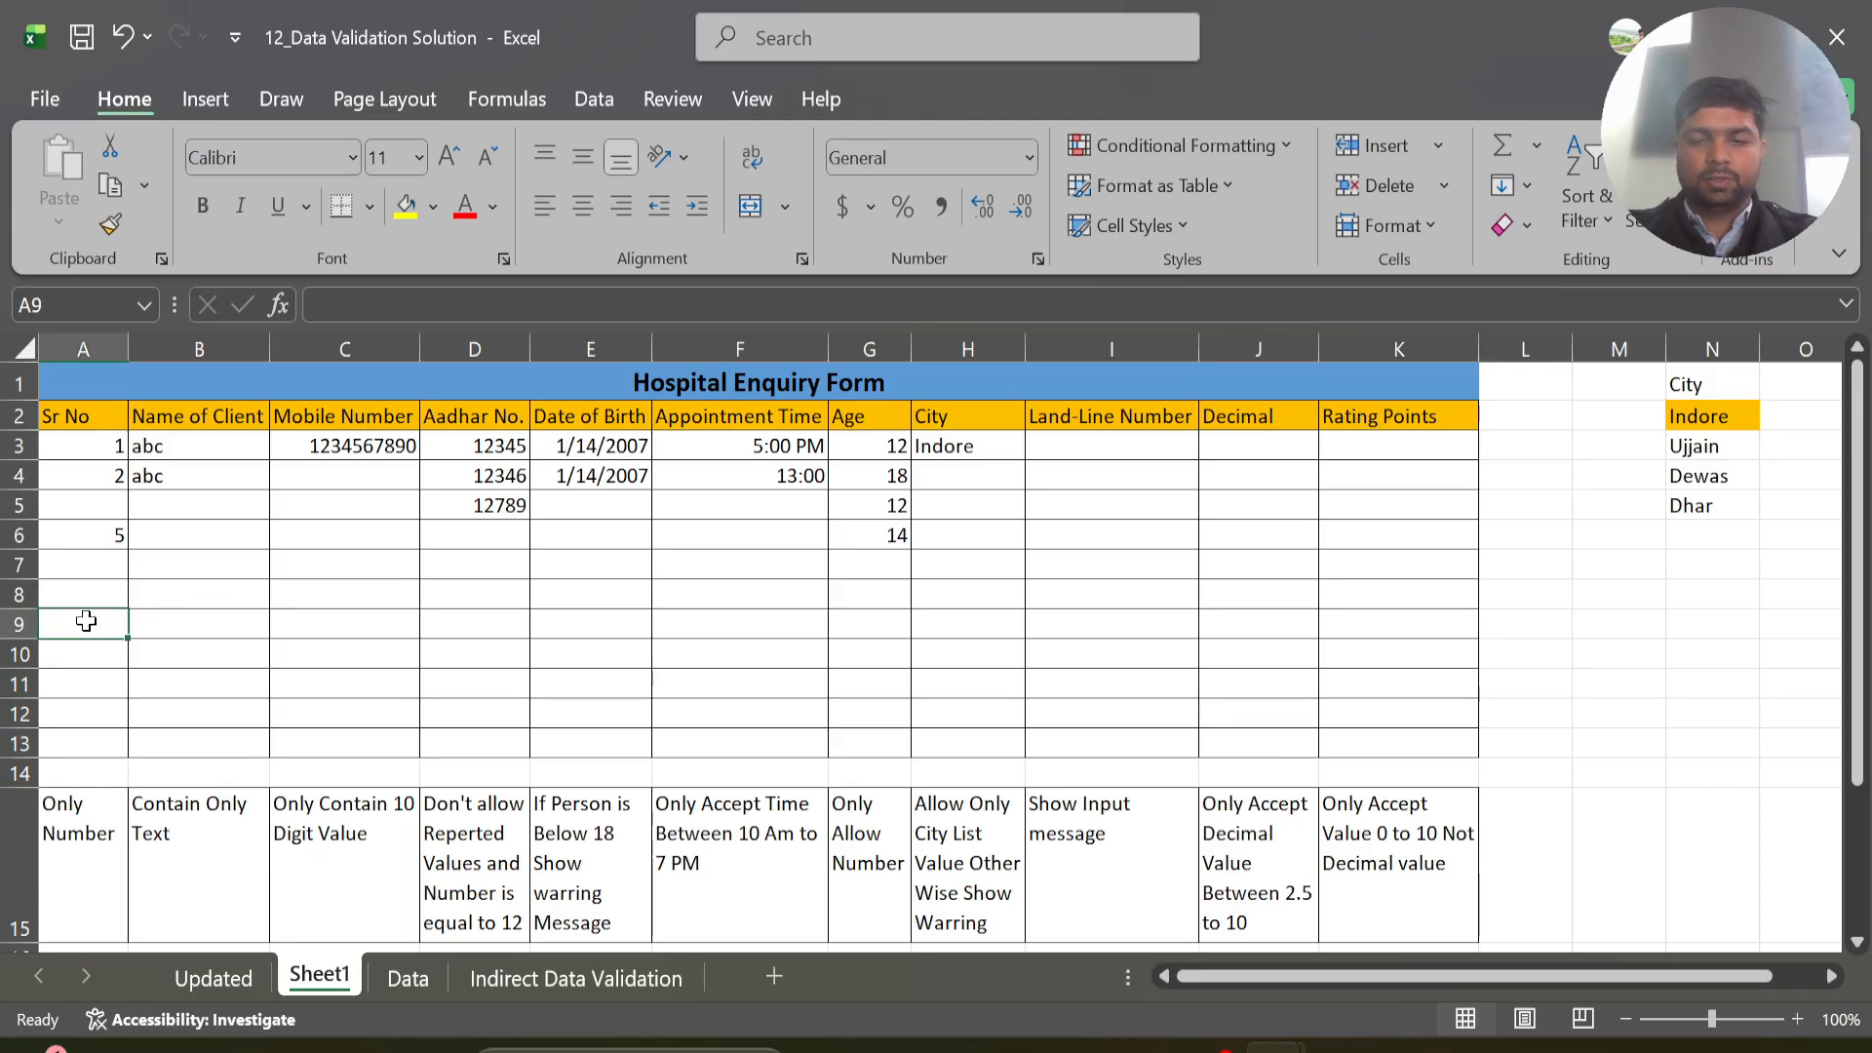
pyautogui.write('5.5')
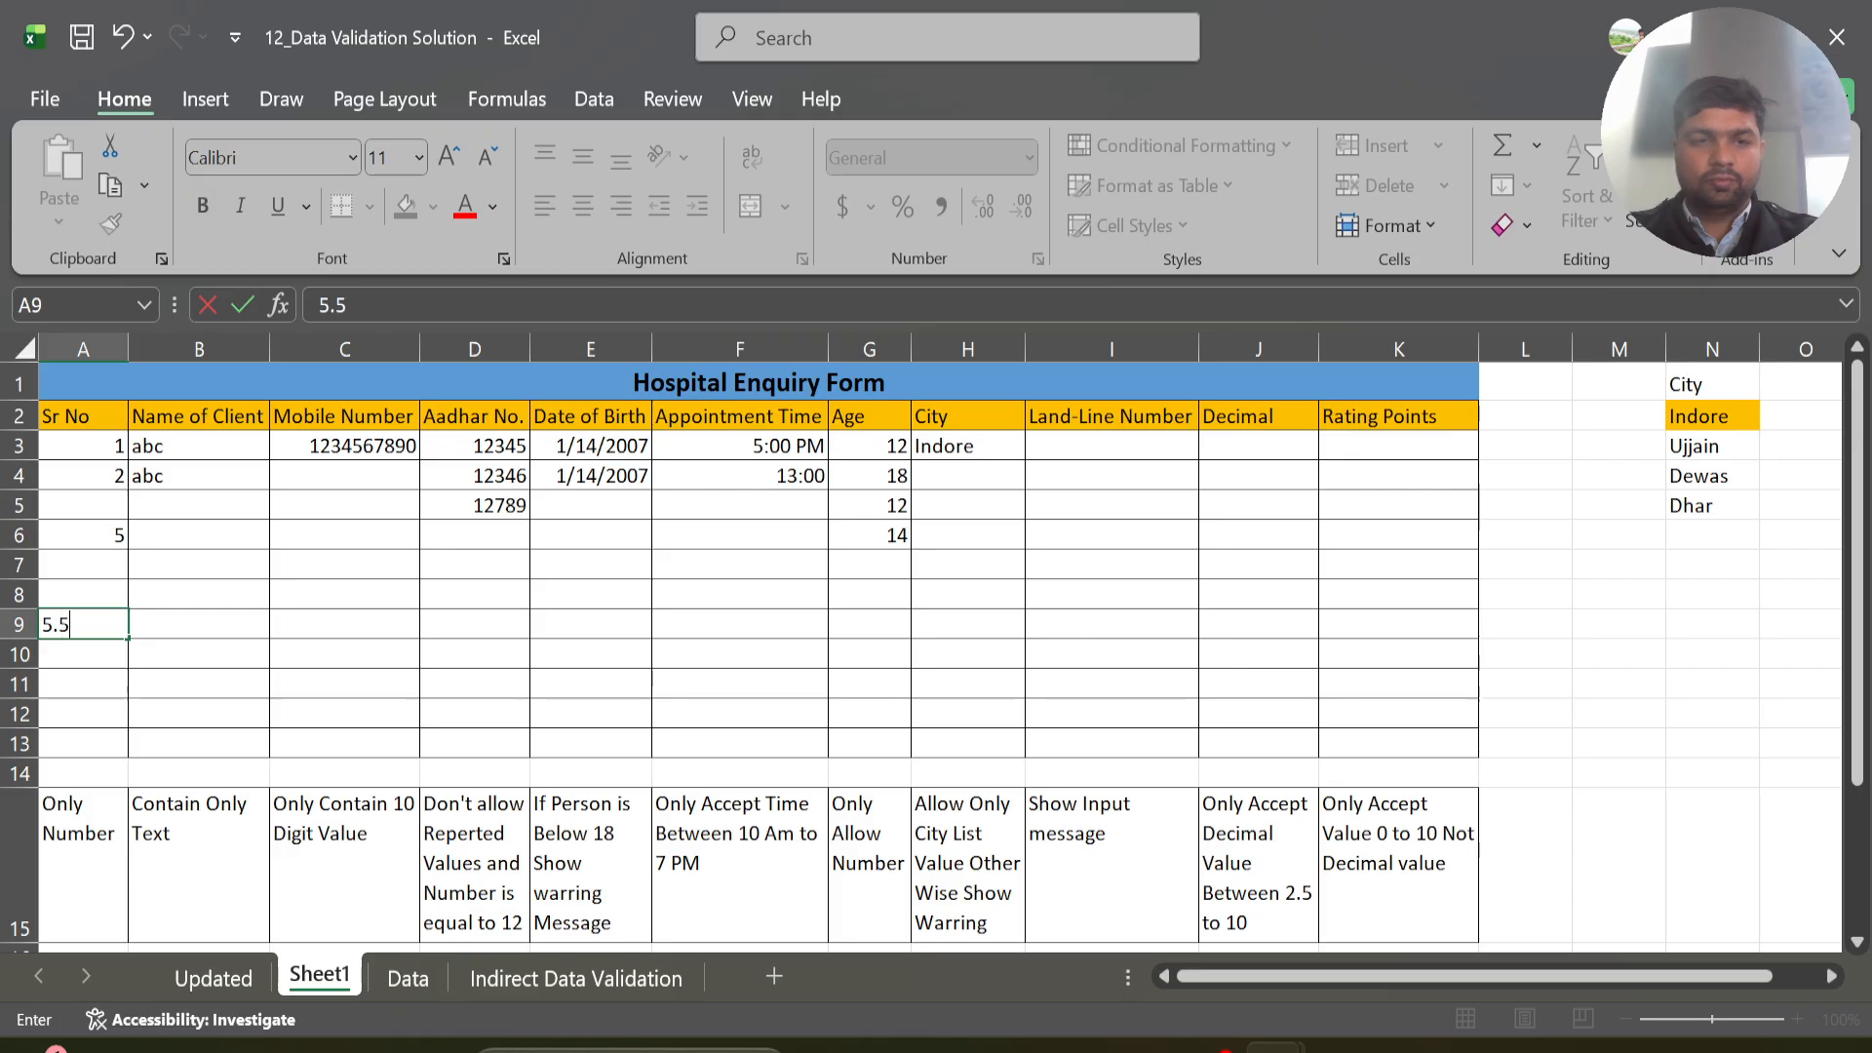
pyautogui.press('Return')
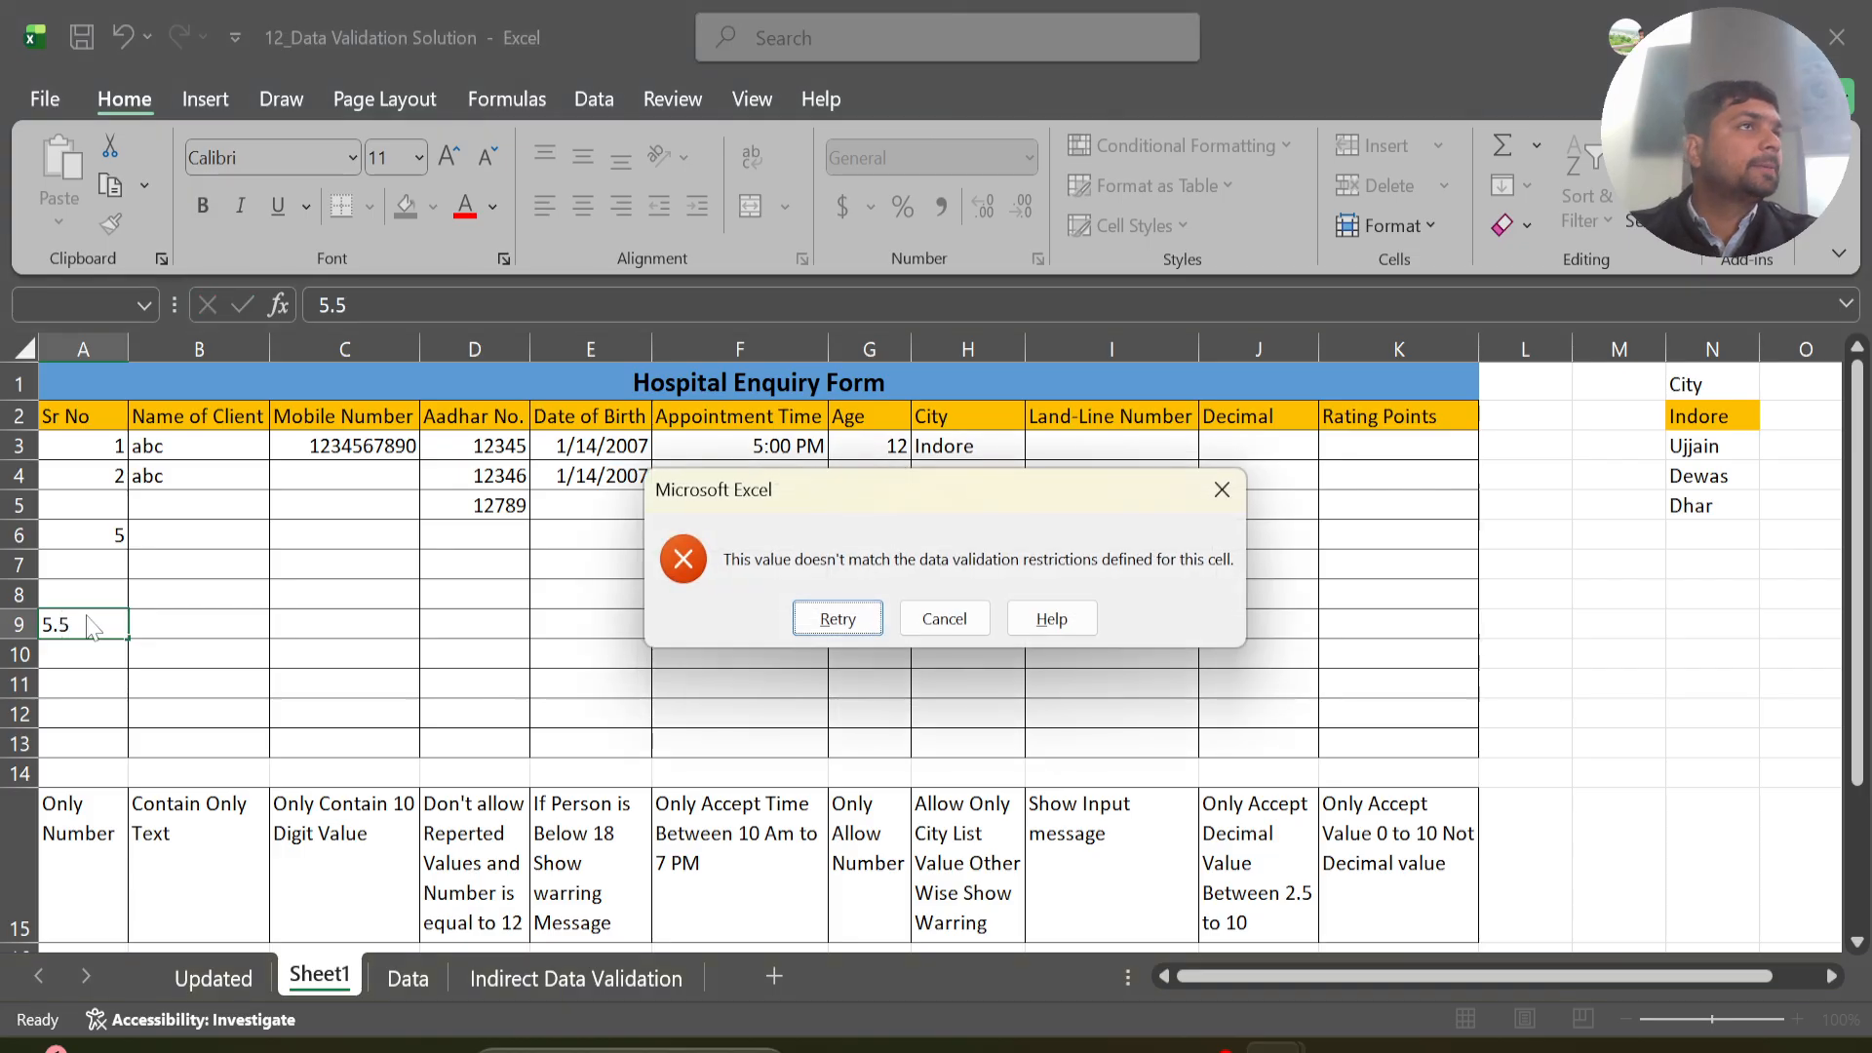
pyautogui.press('Tab')
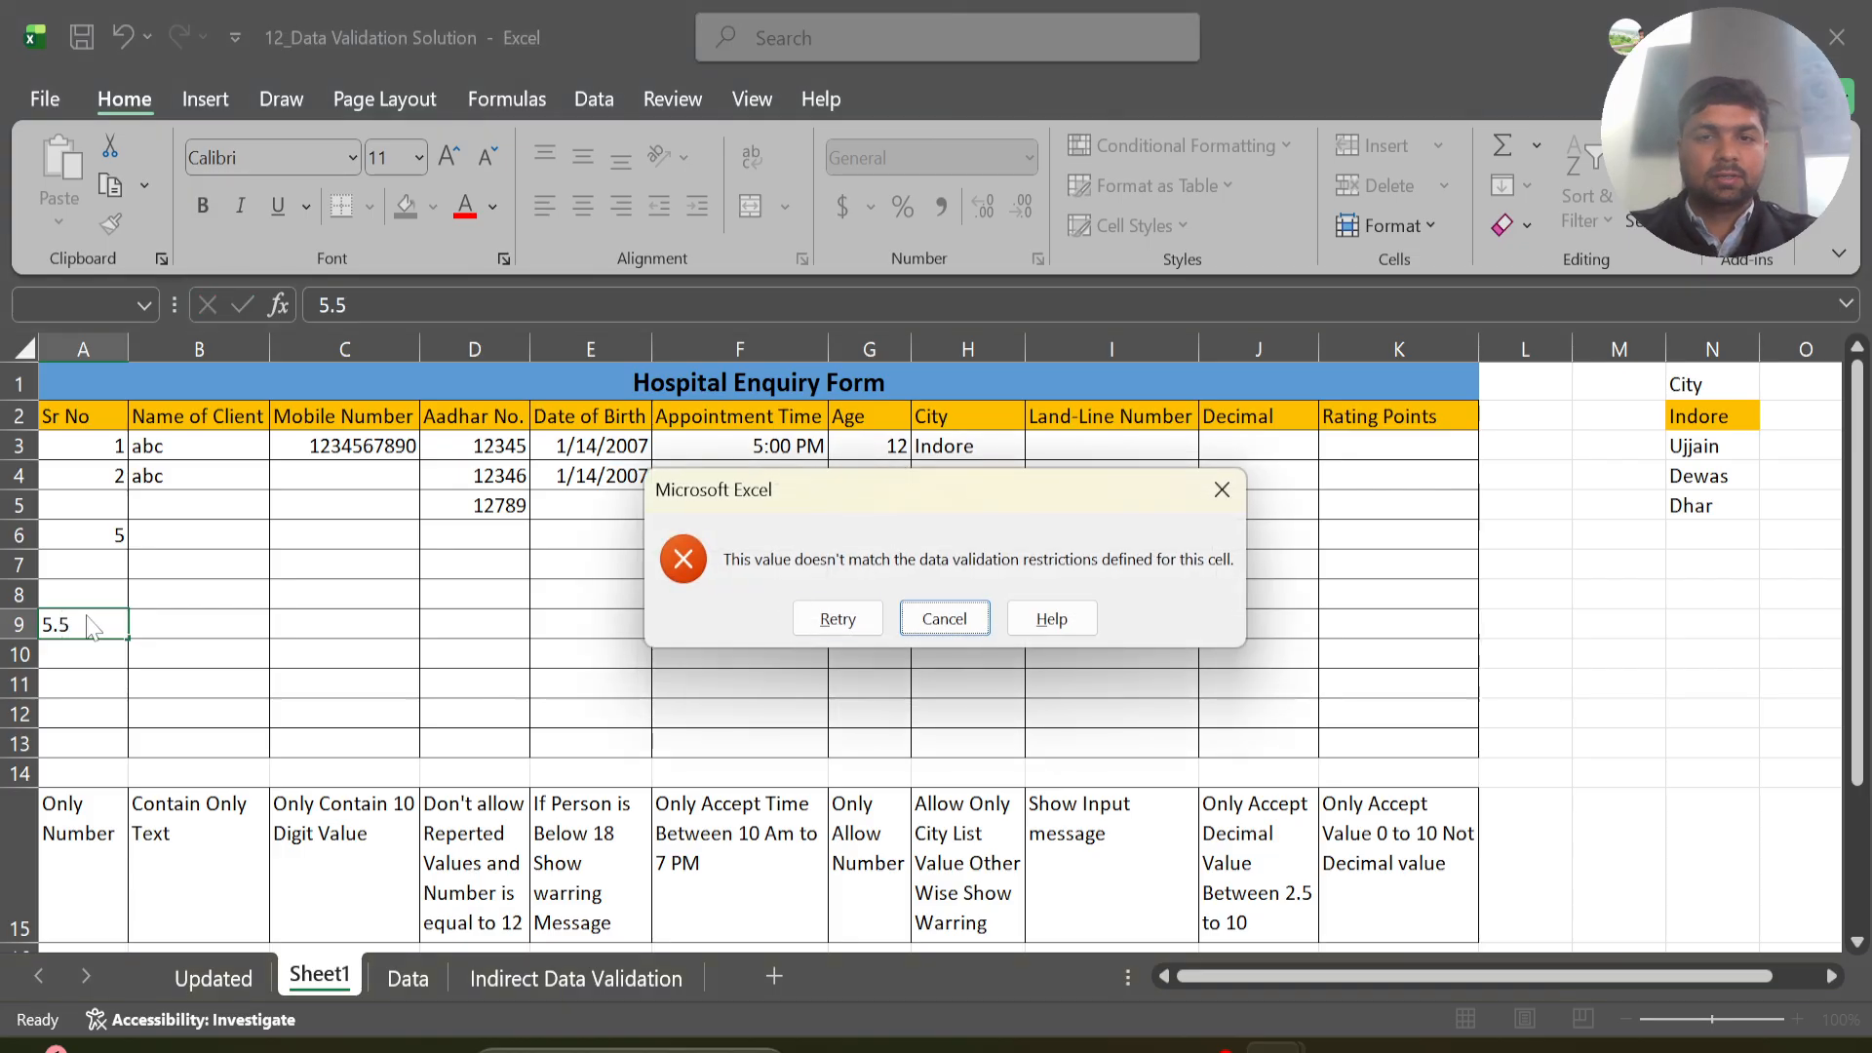
pyautogui.press('Return')
# - Enter 2.4 in cell J3 and 5.5 in cell J4 of the Decimal column
pyautogui.press('Right')
pyautogui.press('Right')
pyautogui.press('Right')
pyautogui.press('Right')
pyautogui.press('Right')
pyautogui.press('Right')
pyautogui.press('Right')
pyautogui.press('Right')
pyautogui.press('Right')
pyautogui.press('Right')
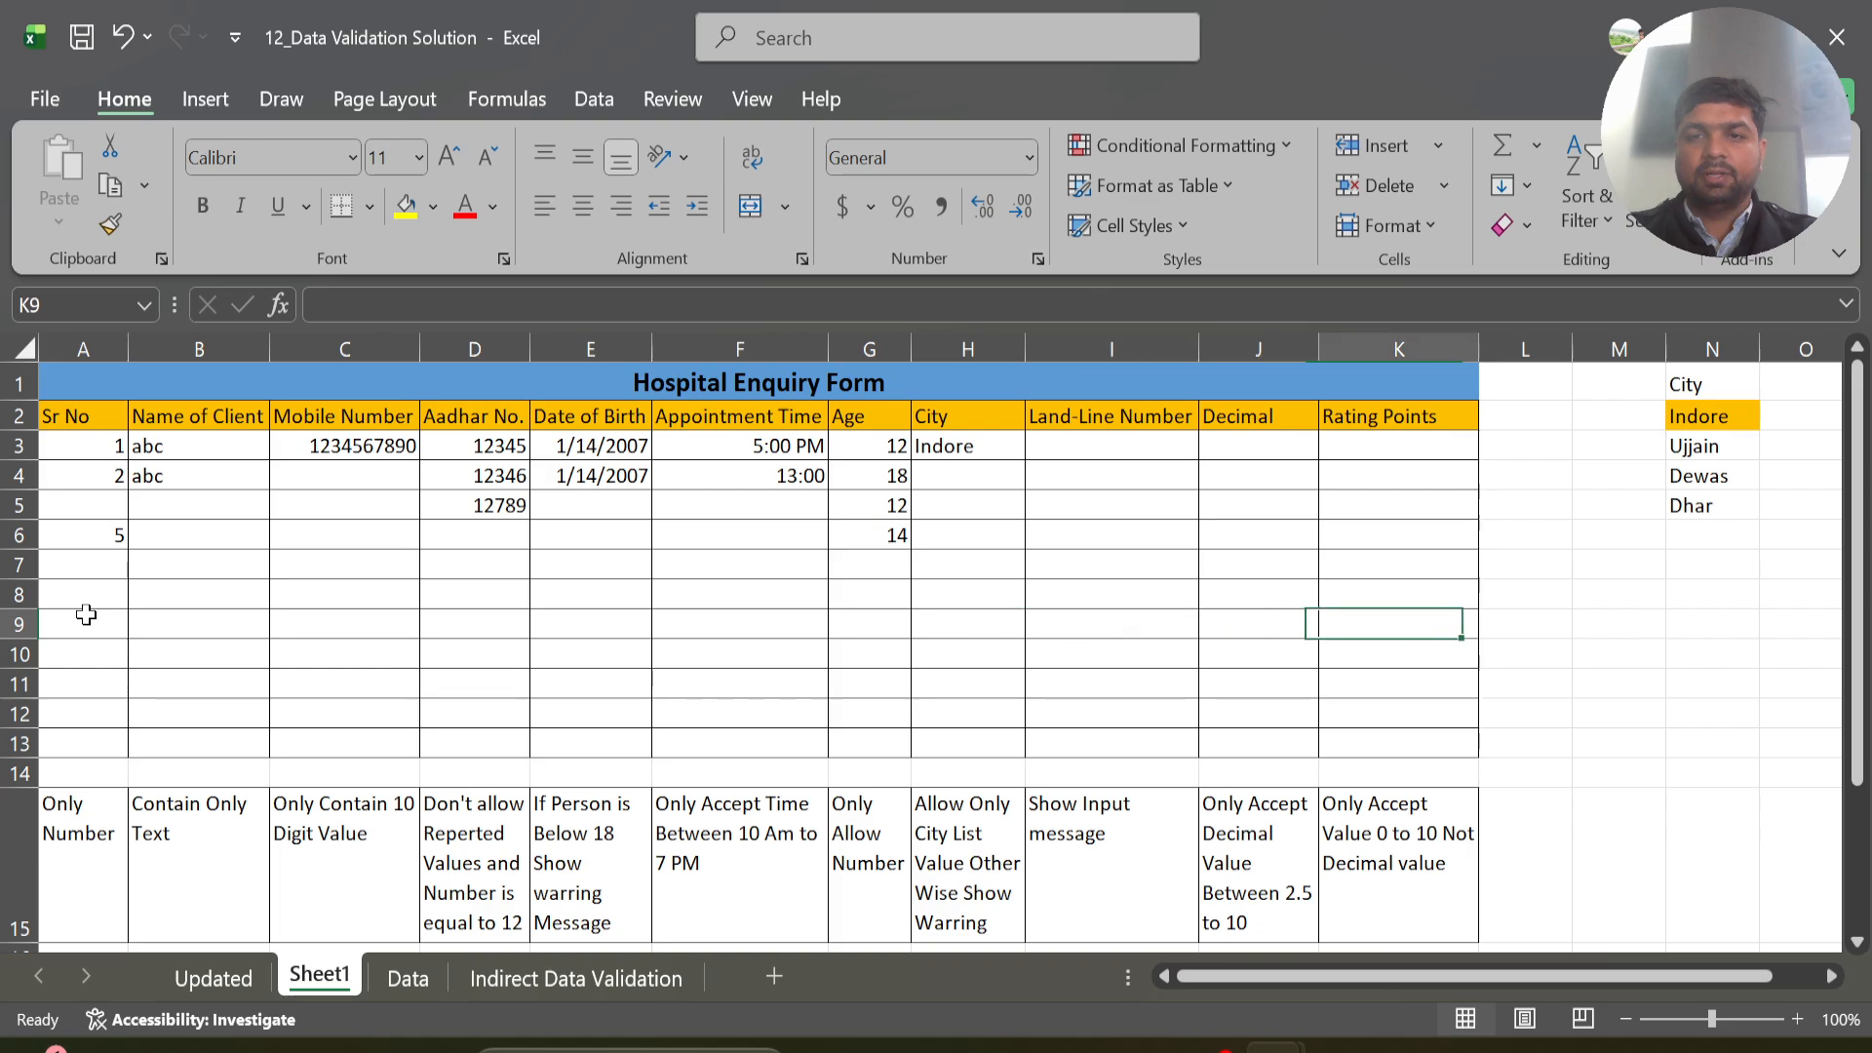
pyautogui.press('Left')
pyautogui.press('Up')
pyautogui.press('Up')
pyautogui.press('Up')
pyautogui.press('Up')
pyautogui.press('Up')
pyautogui.press('Up')
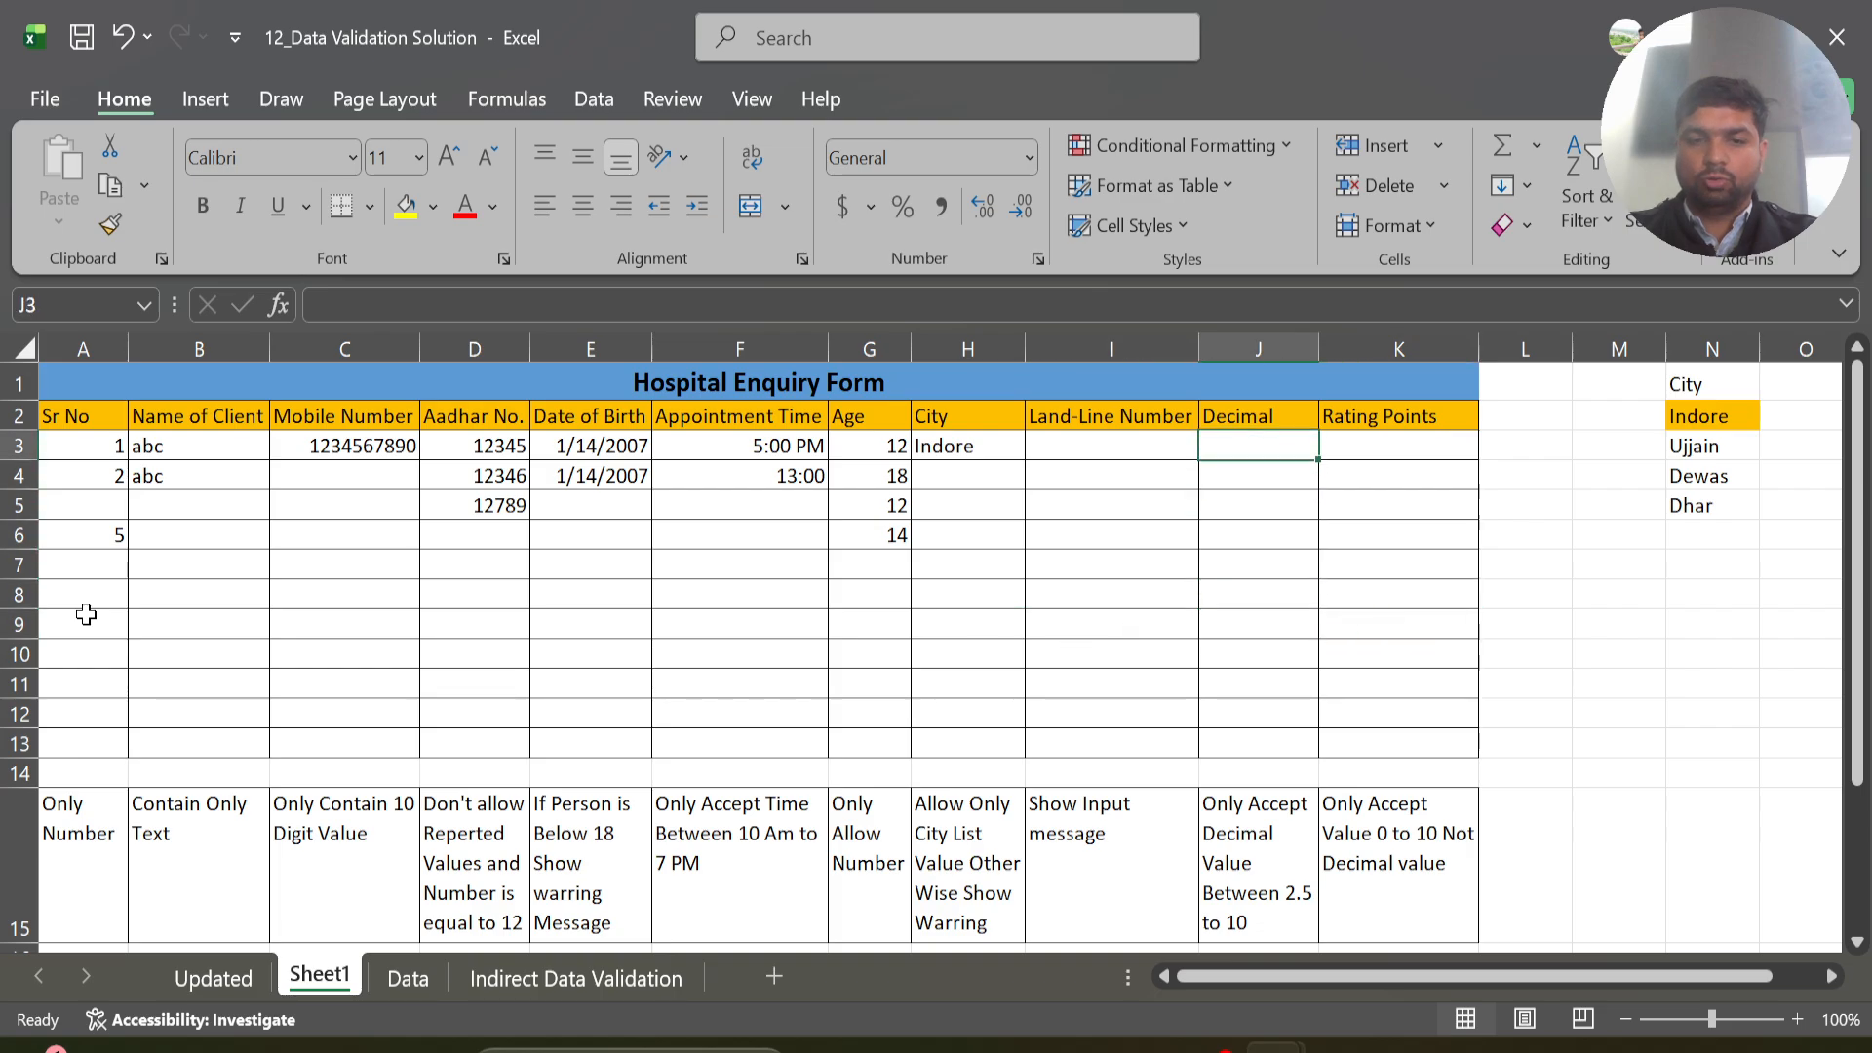
pyautogui.write('2.4')
pyautogui.press('Return')
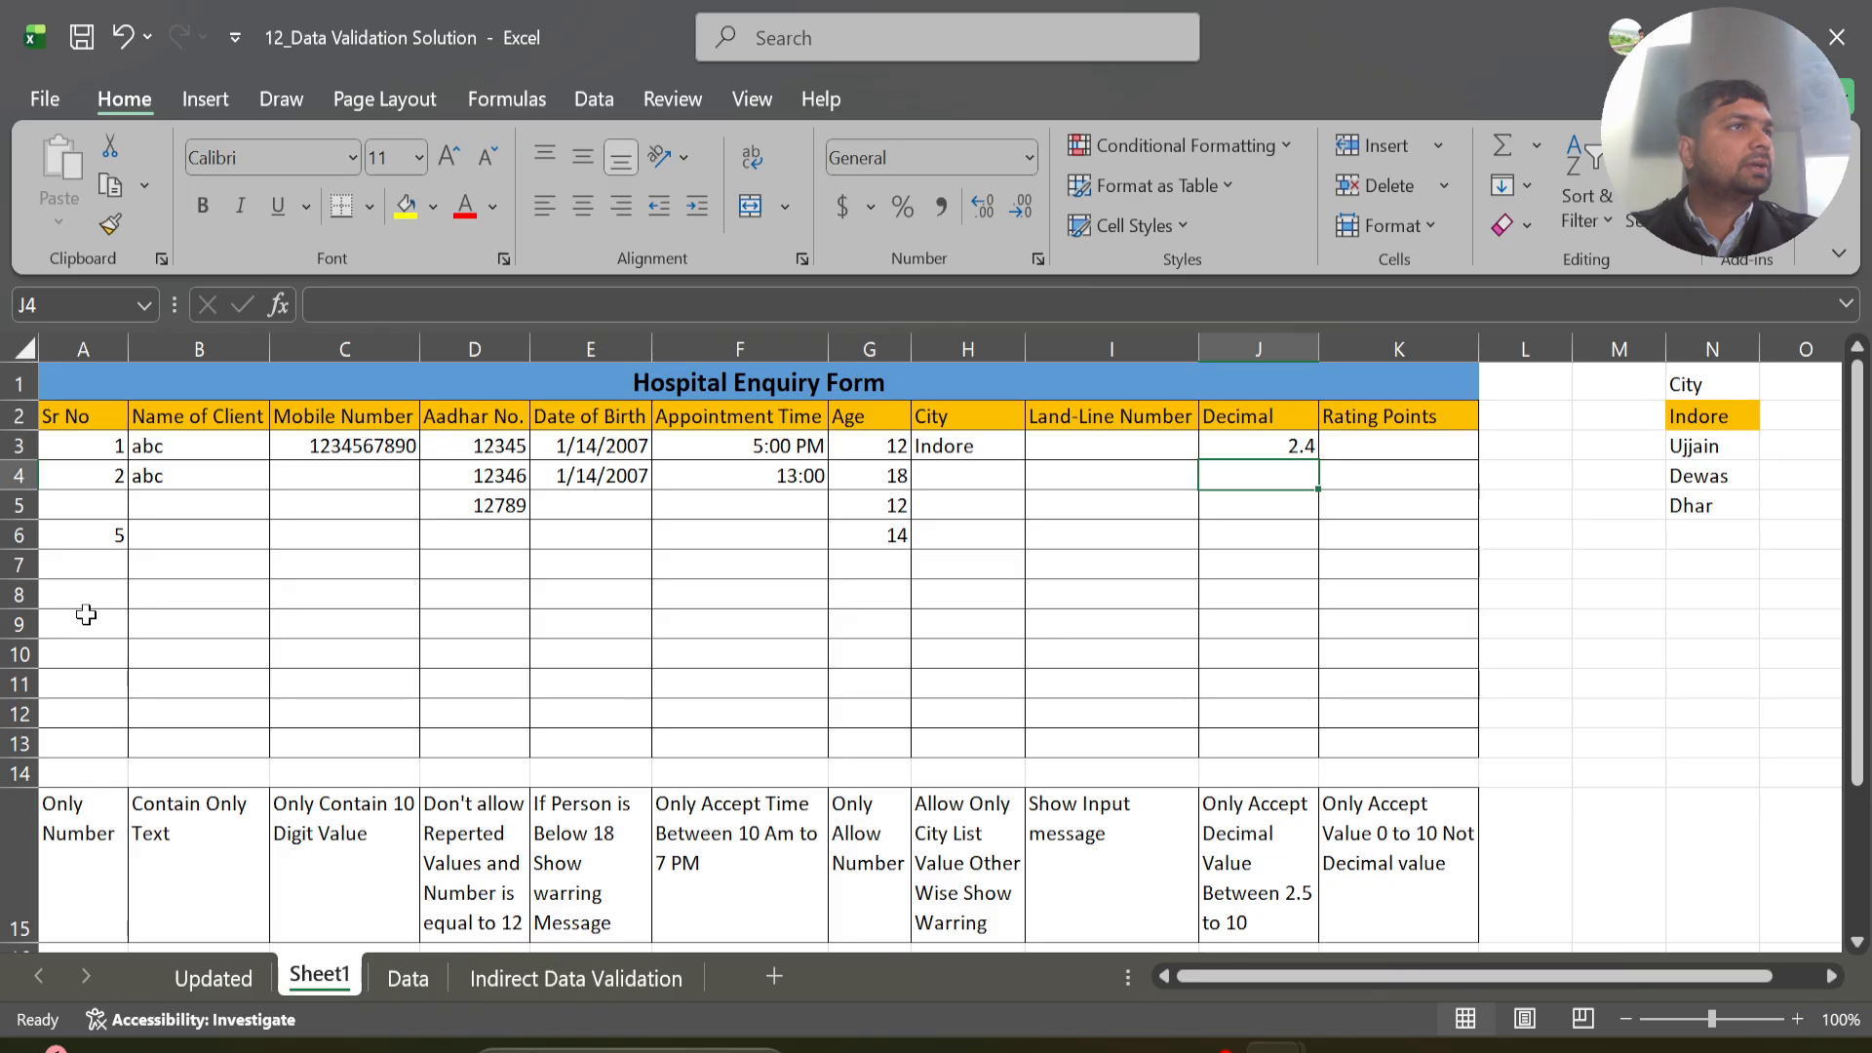
pyautogui.write('5.5')
pyautogui.press('Return')
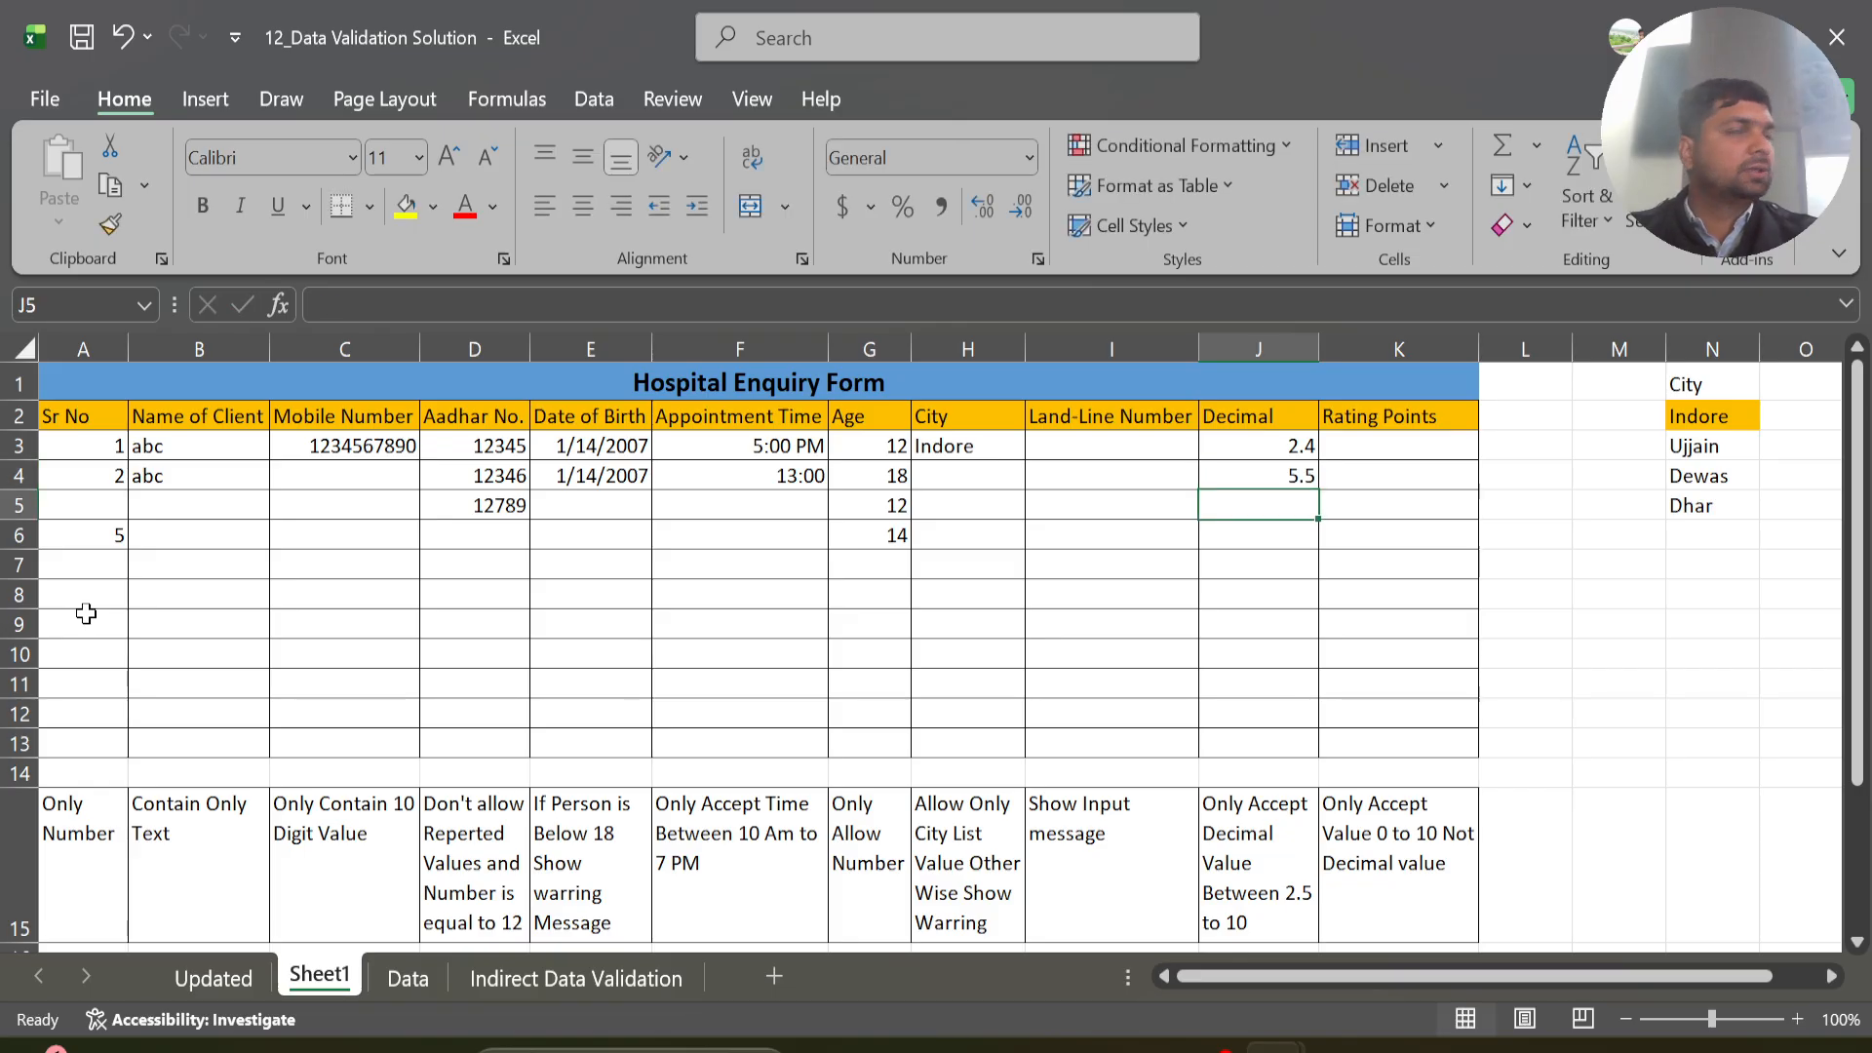
# - Enter 12 in cell J5 and 18 in cell J7 of the Decimal column
pyautogui.press('Right')
pyautogui.press('Left')
pyautogui.write('1')
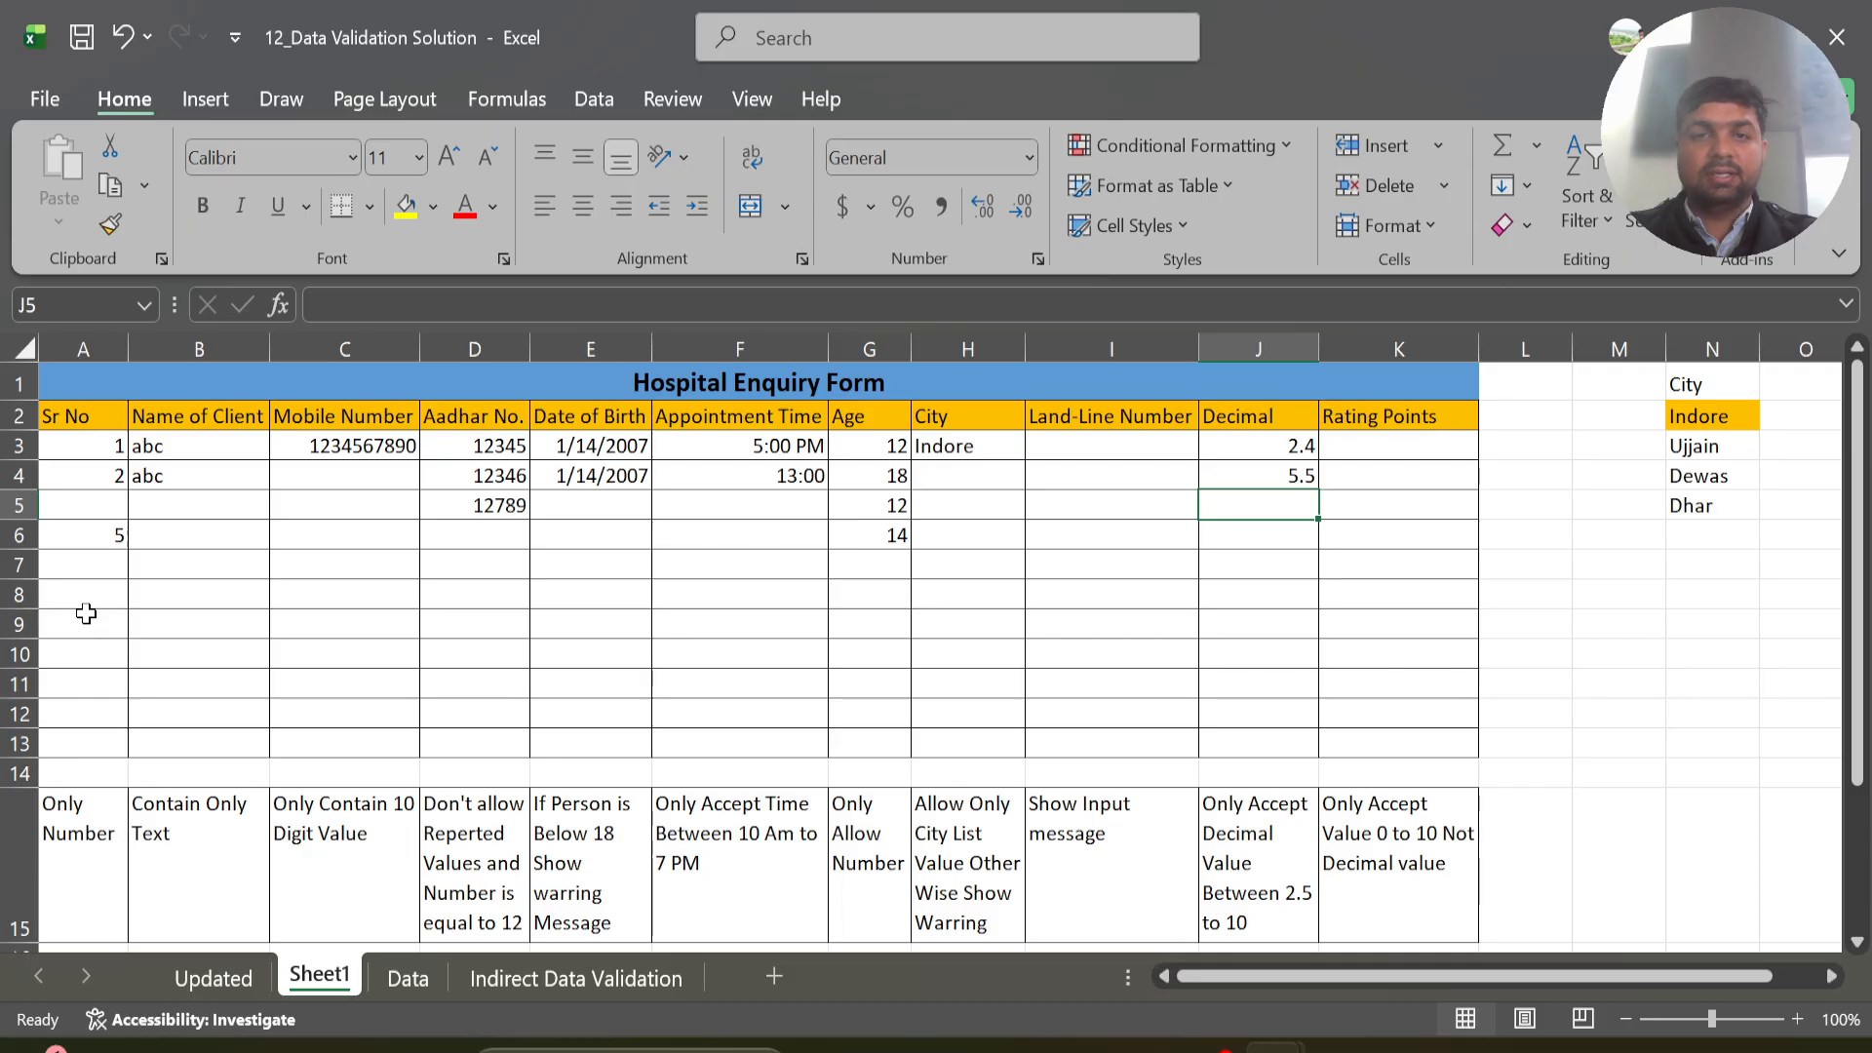
pyautogui.write('2')
pyautogui.press('Return')
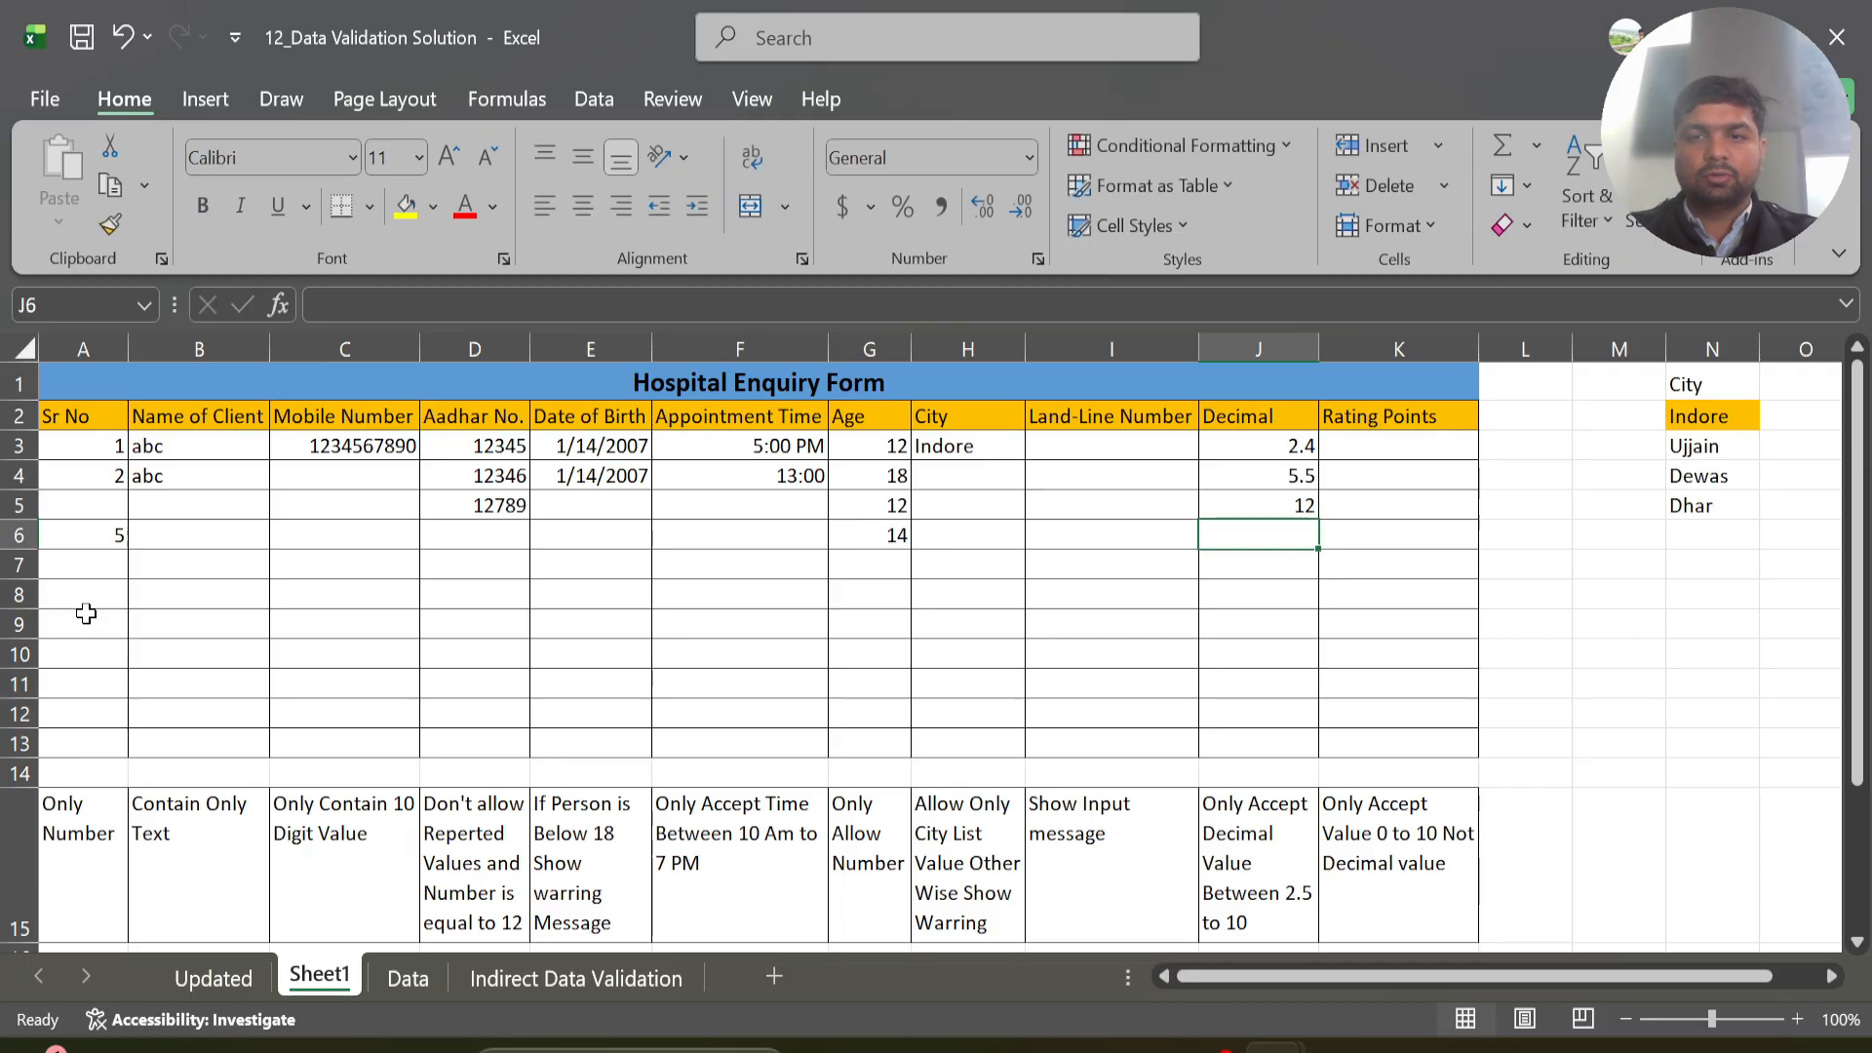
pyautogui.press('Down')
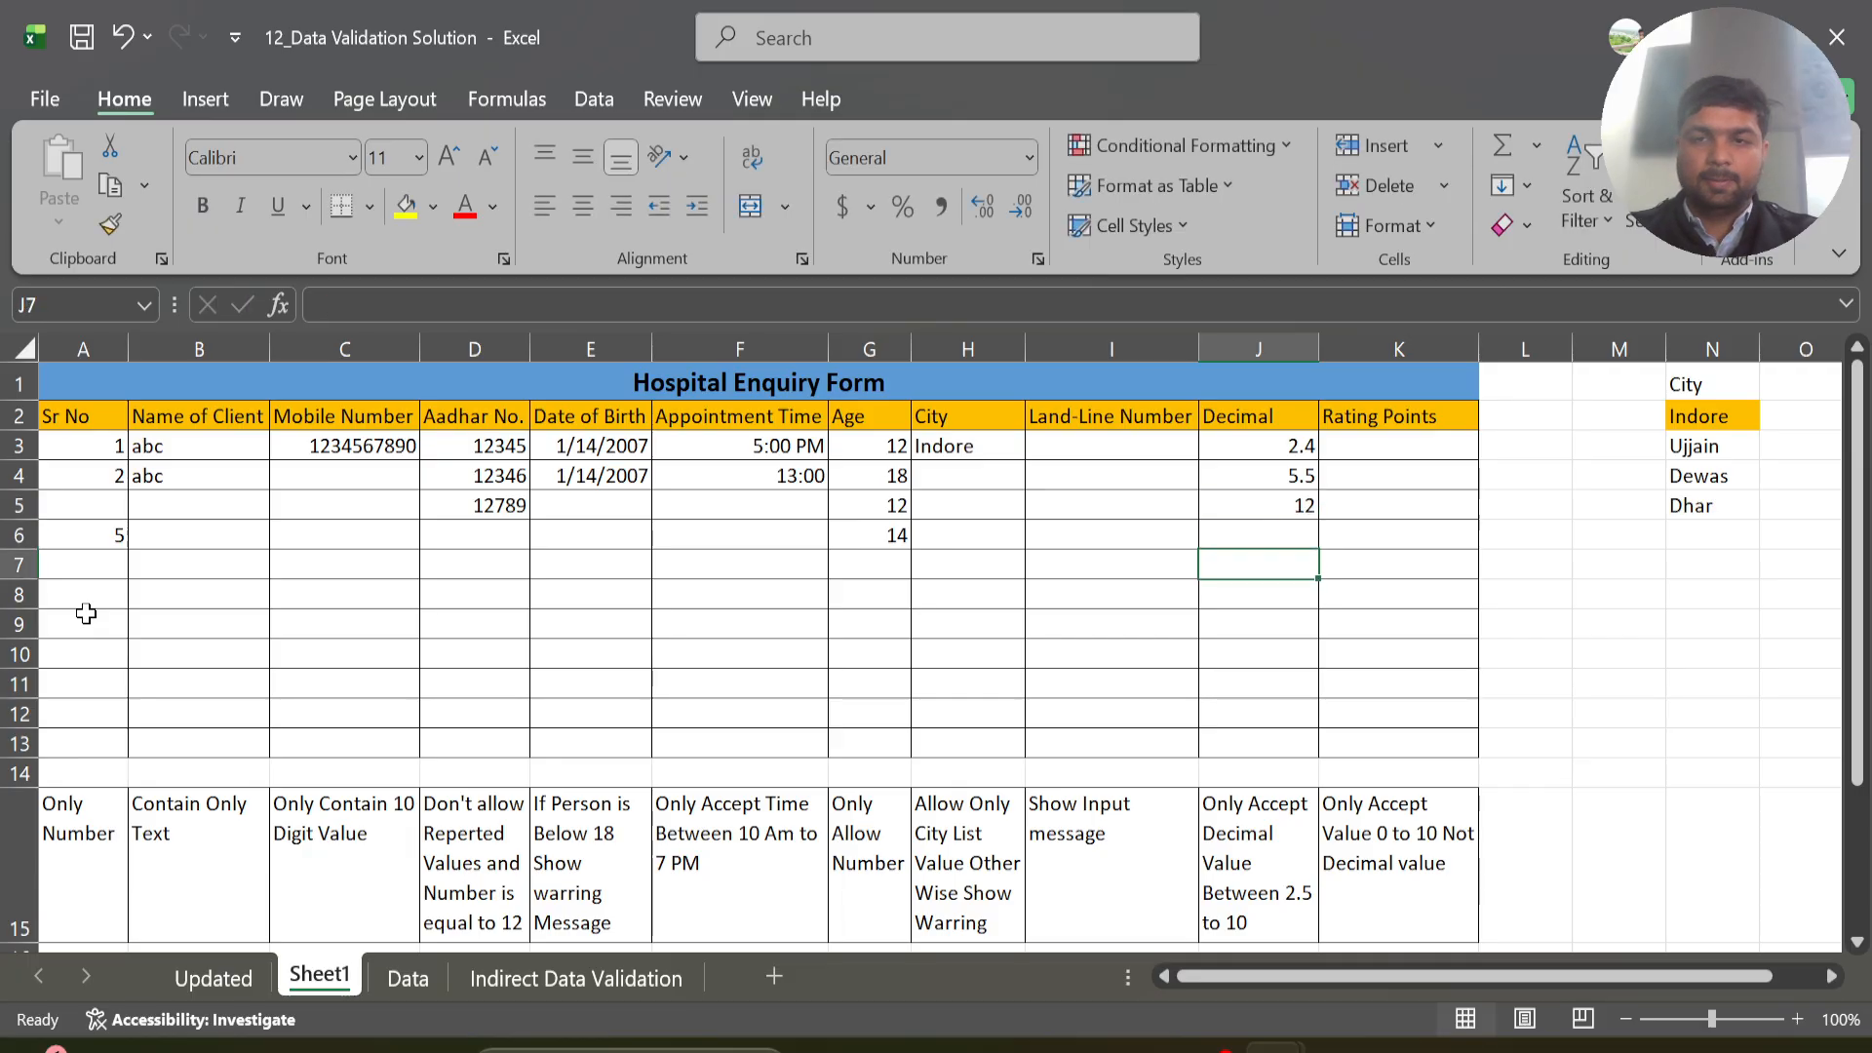
pyautogui.write('1')
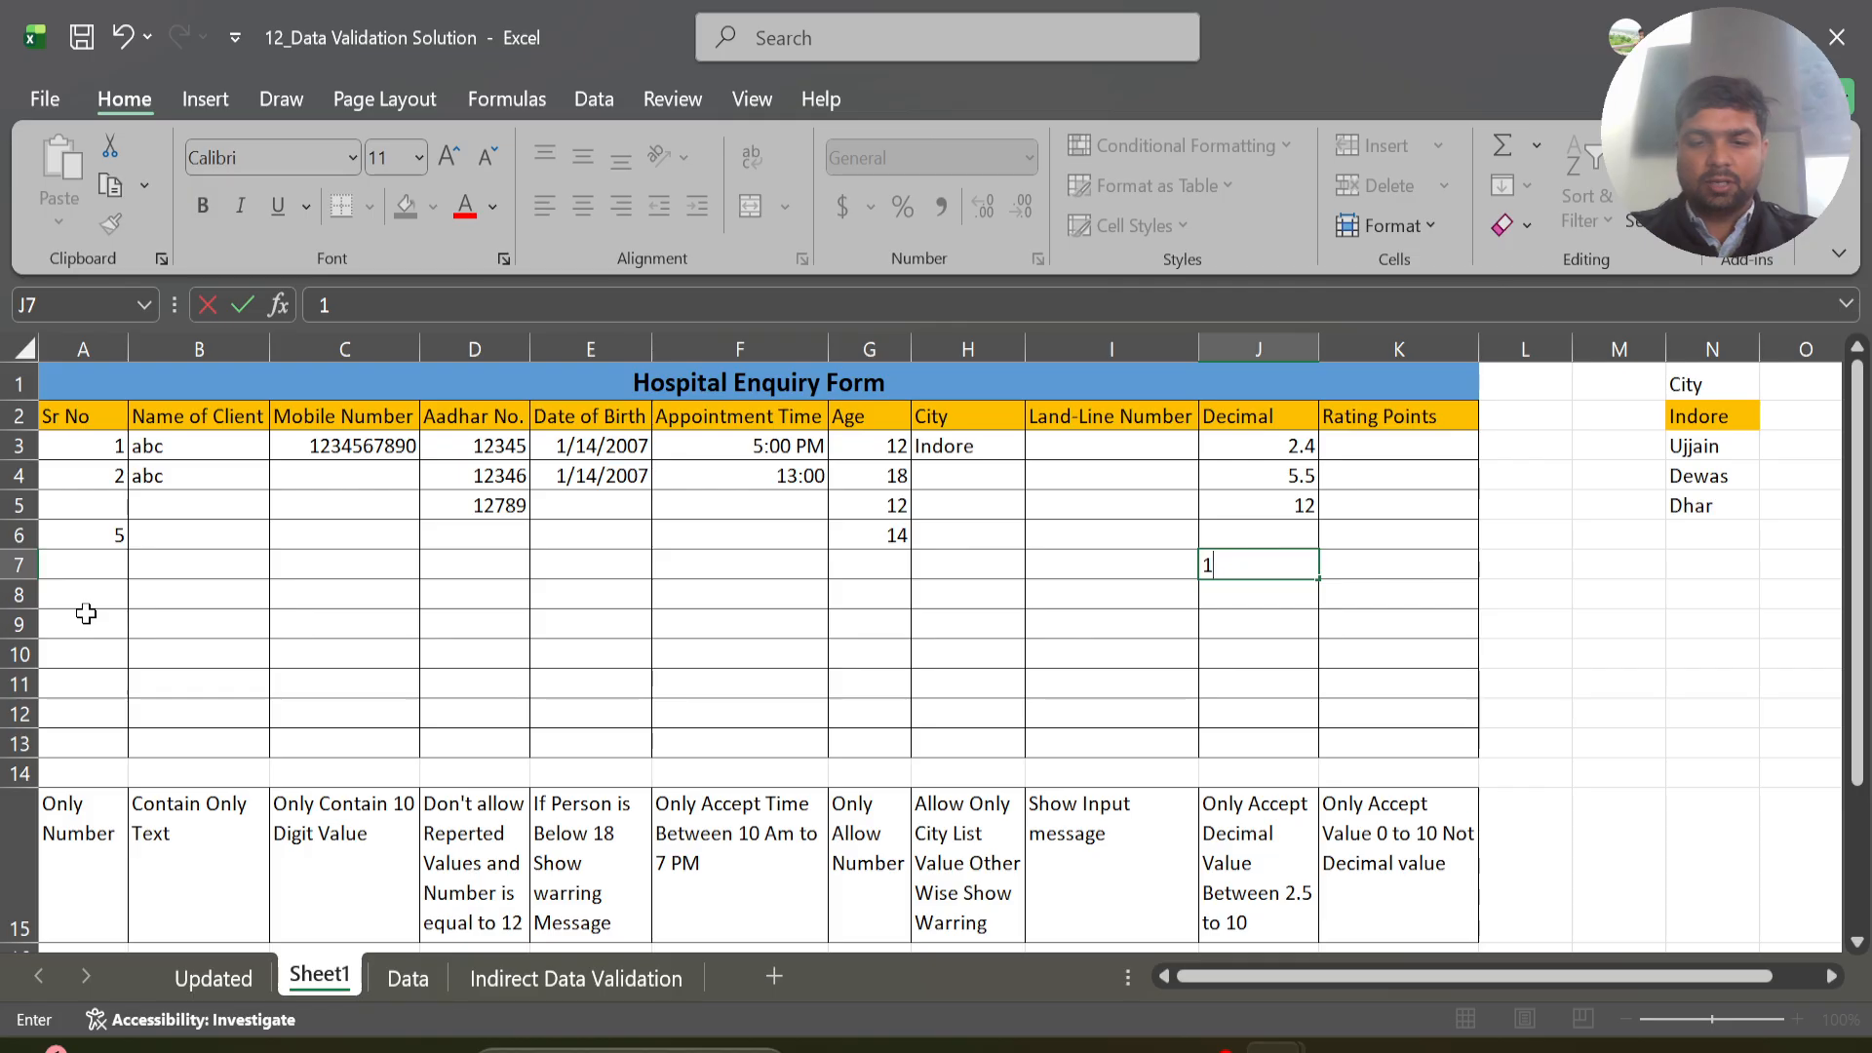
pyautogui.write('8')
pyautogui.press('Return')
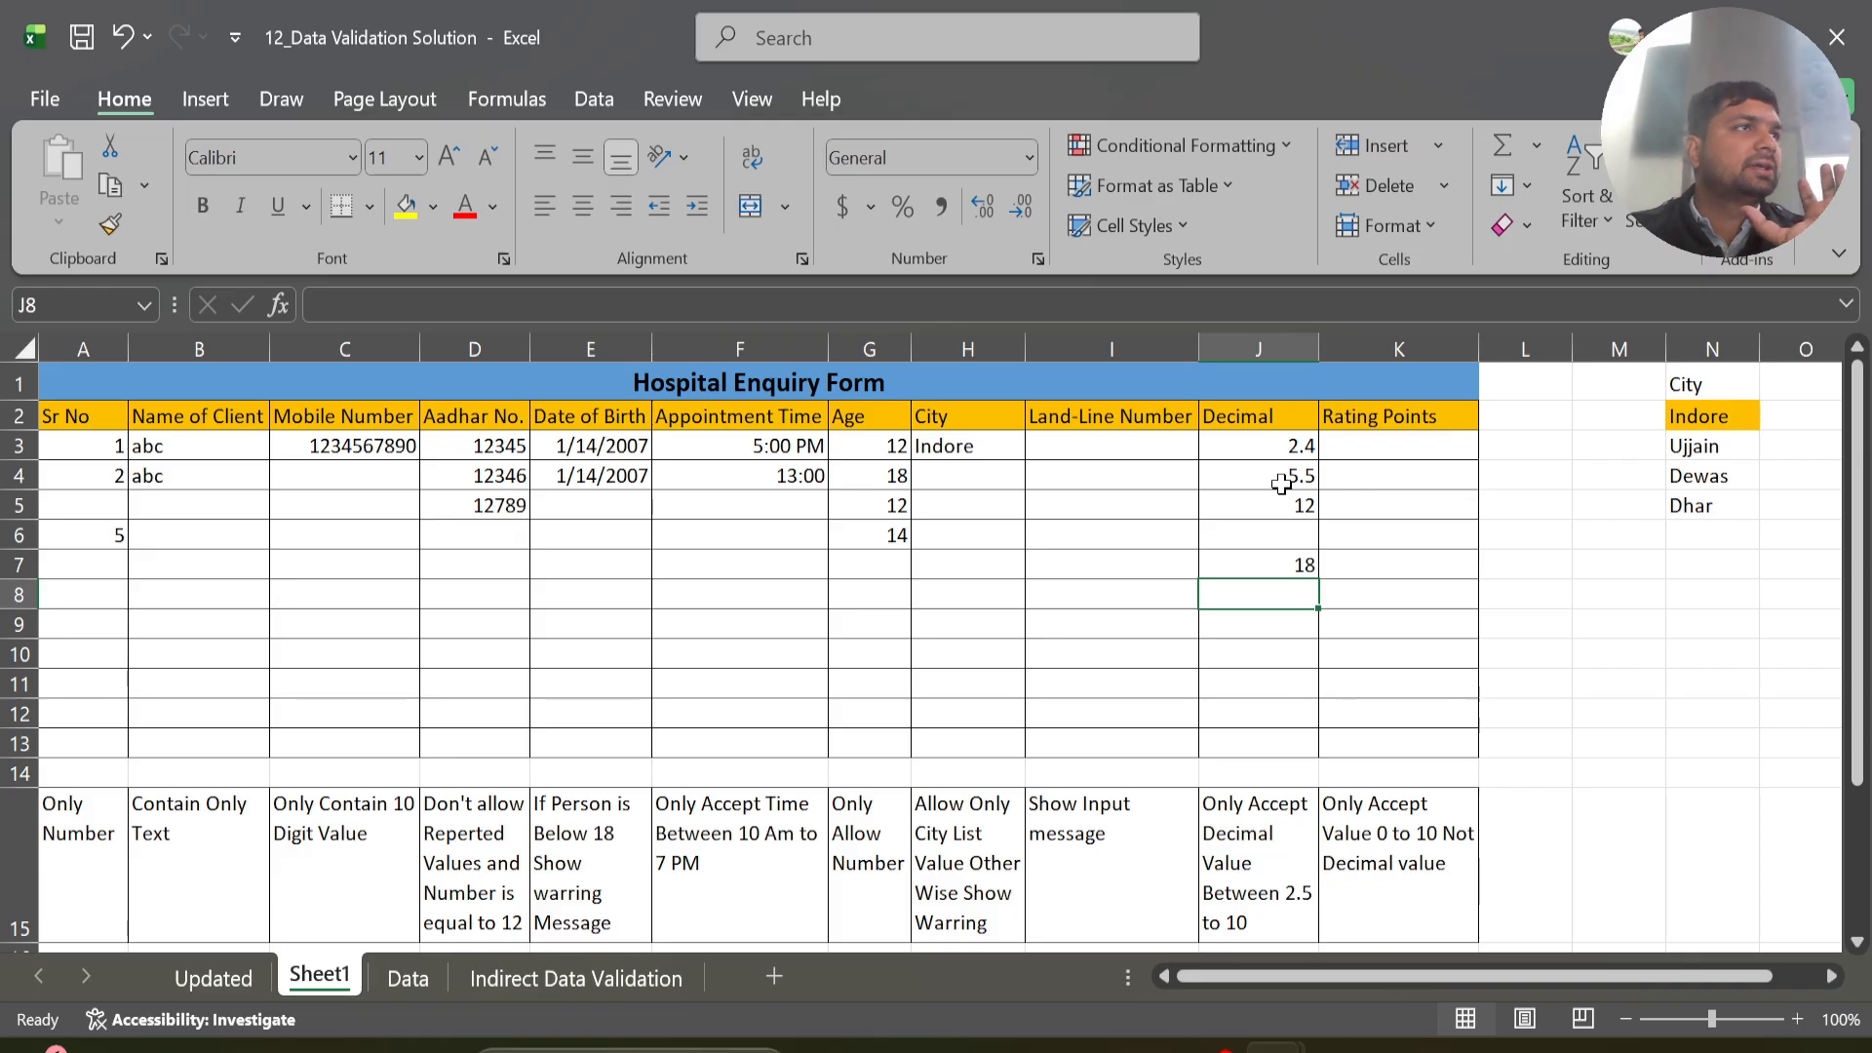
# - Enter 1 in cell K3 and 1.2 in cell K4 of the Rating Points column
pyautogui.click(1404, 448)
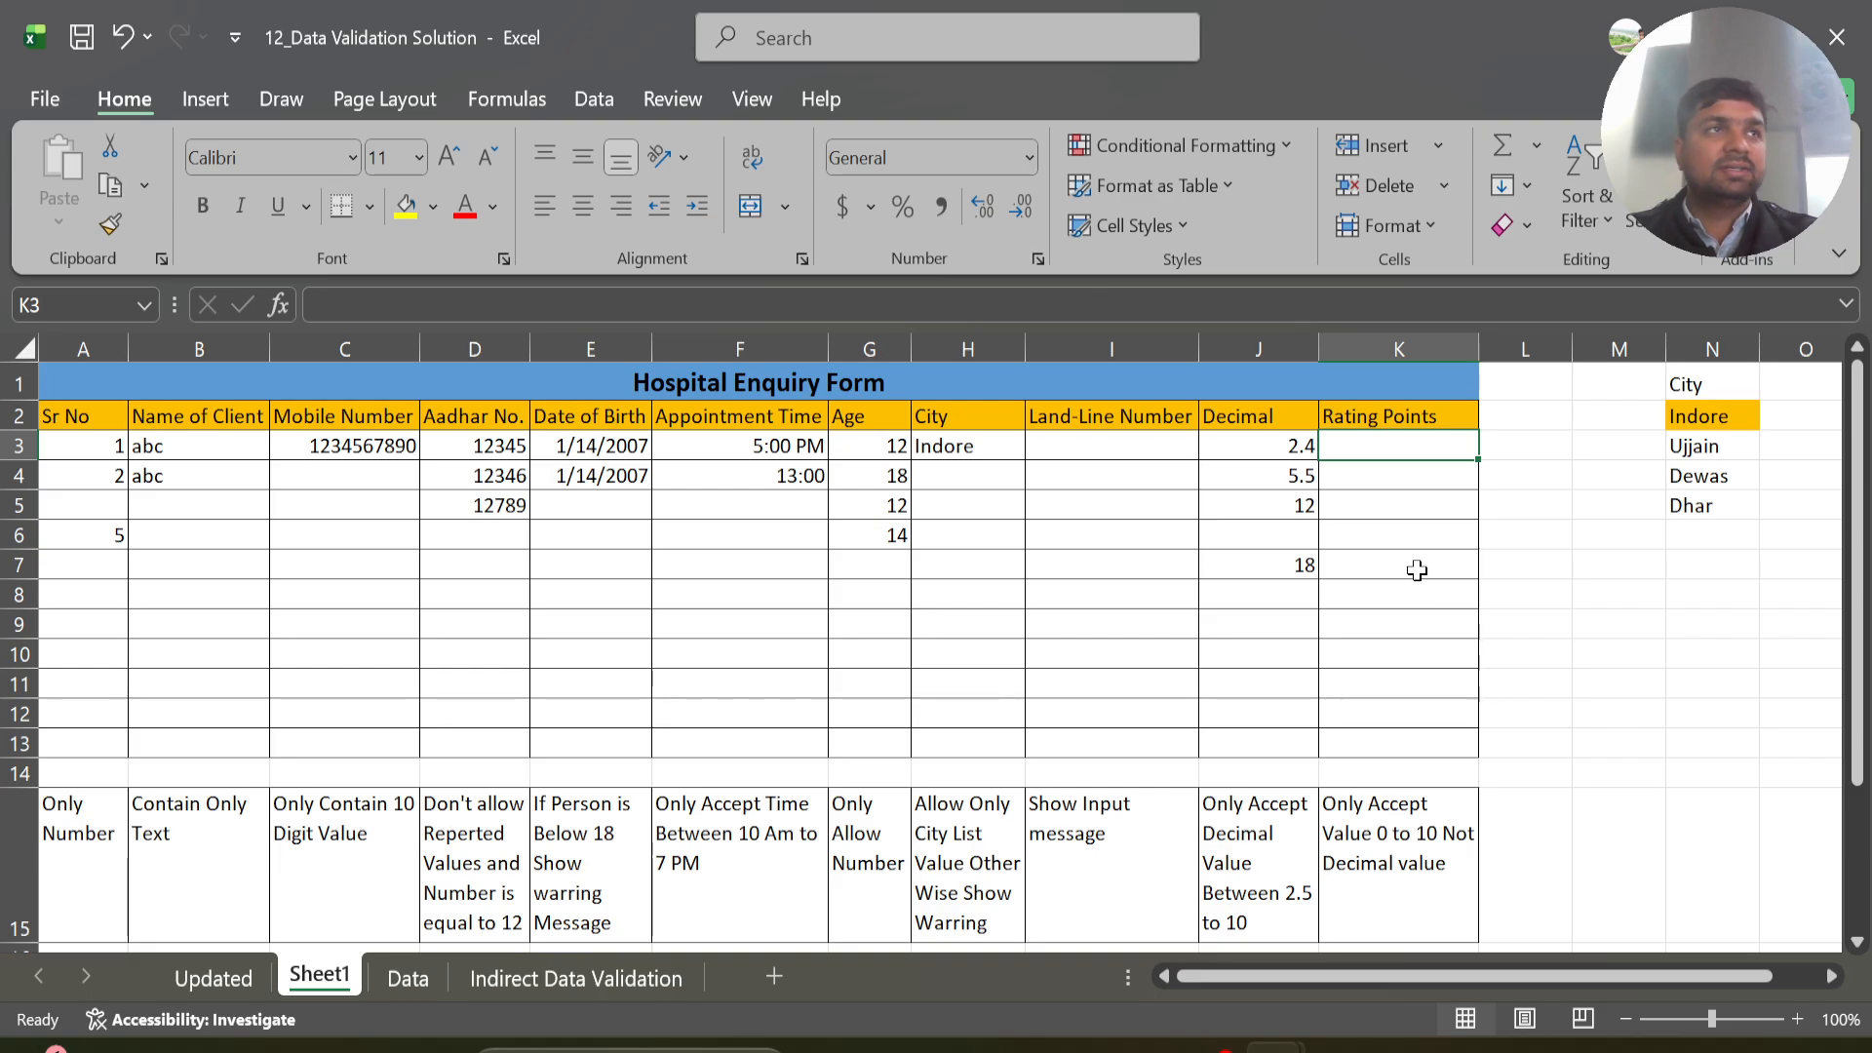
pyautogui.write('1')
pyautogui.press('Return')
pyautogui.write('1')
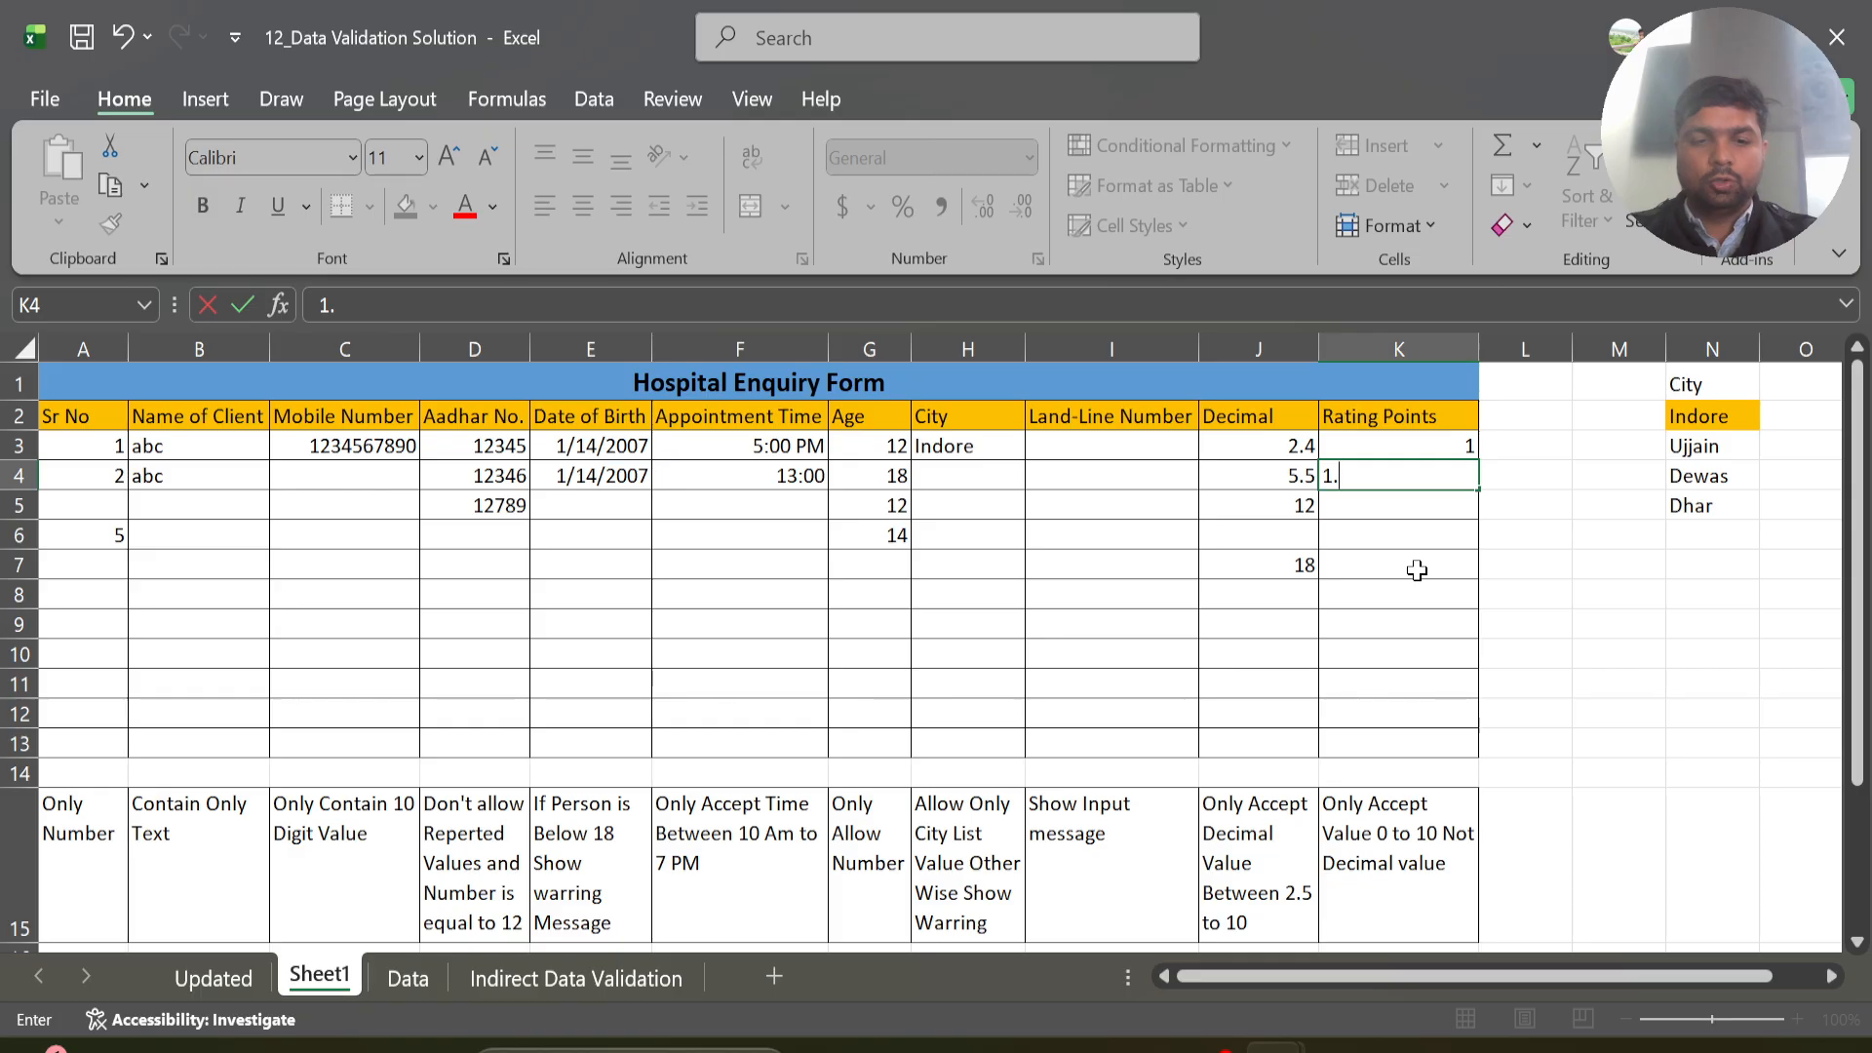
pyautogui.write('.2')
pyautogui.press('Return')
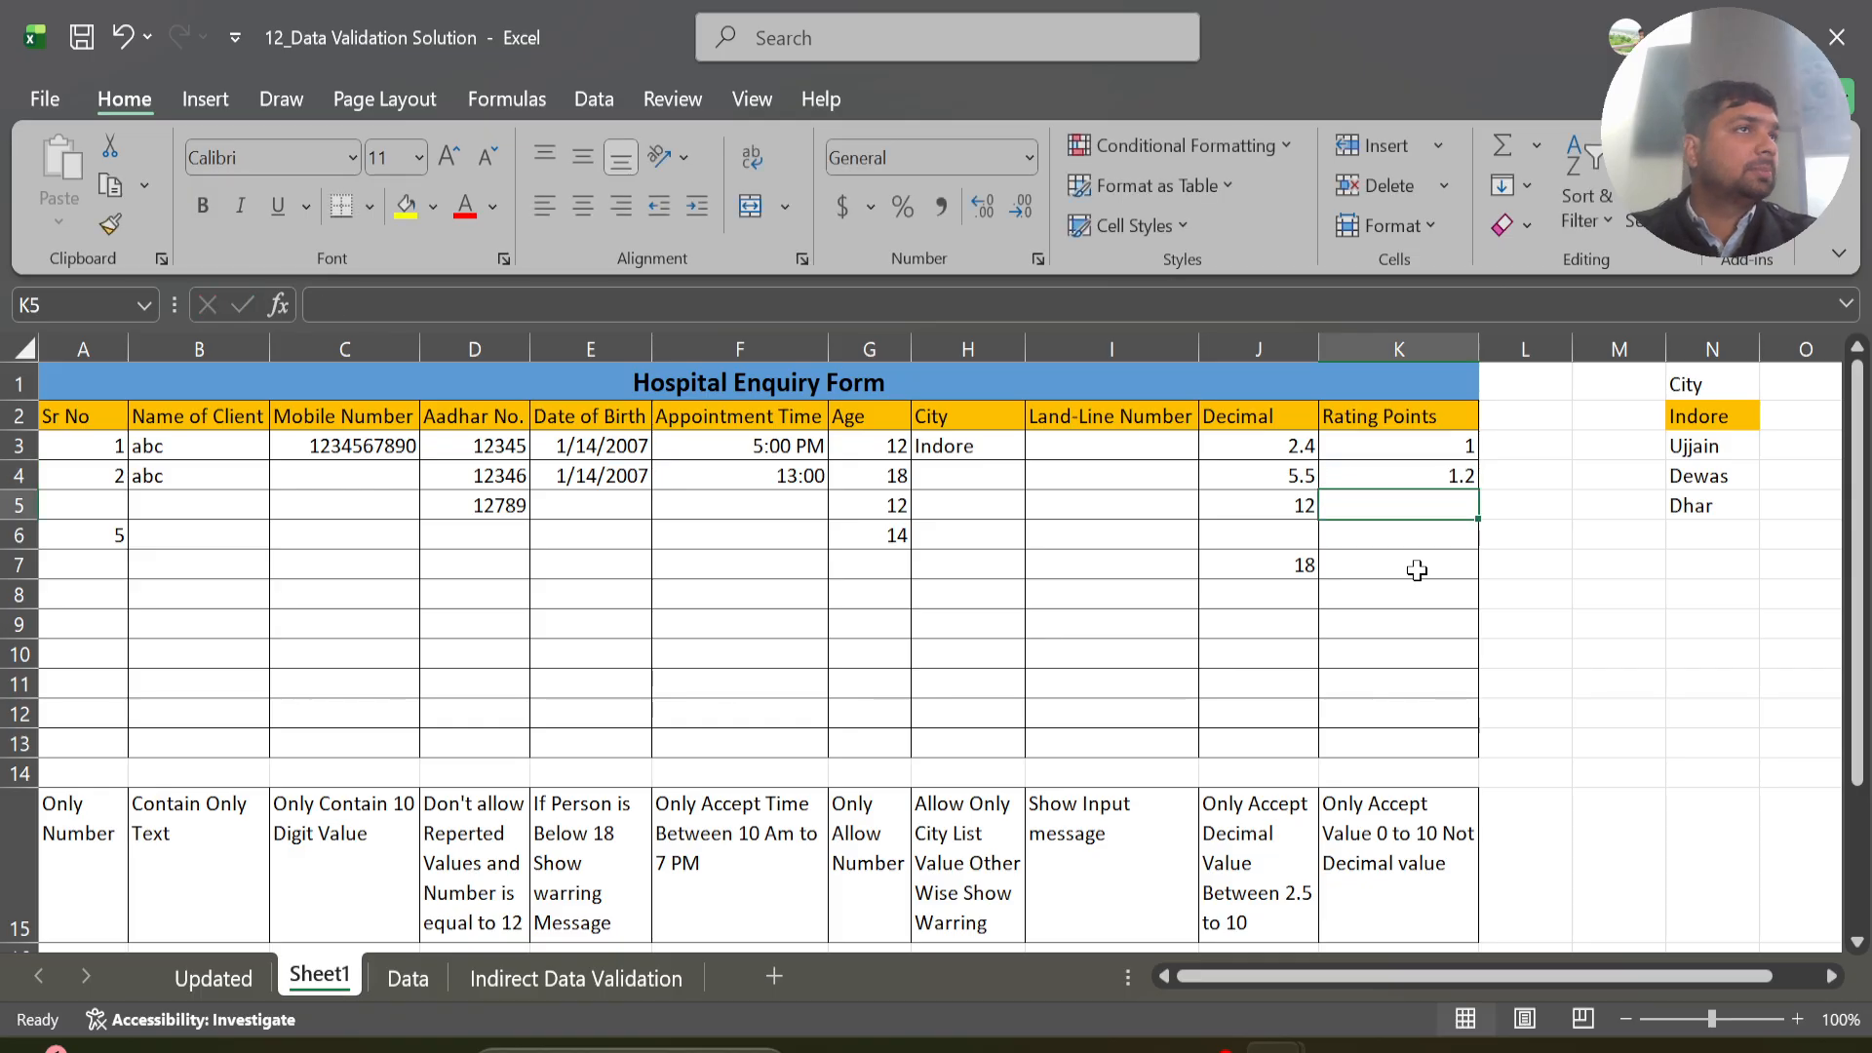
# - Clear the rating in cell K4 and enter 15 in its place
pyautogui.press('Up')
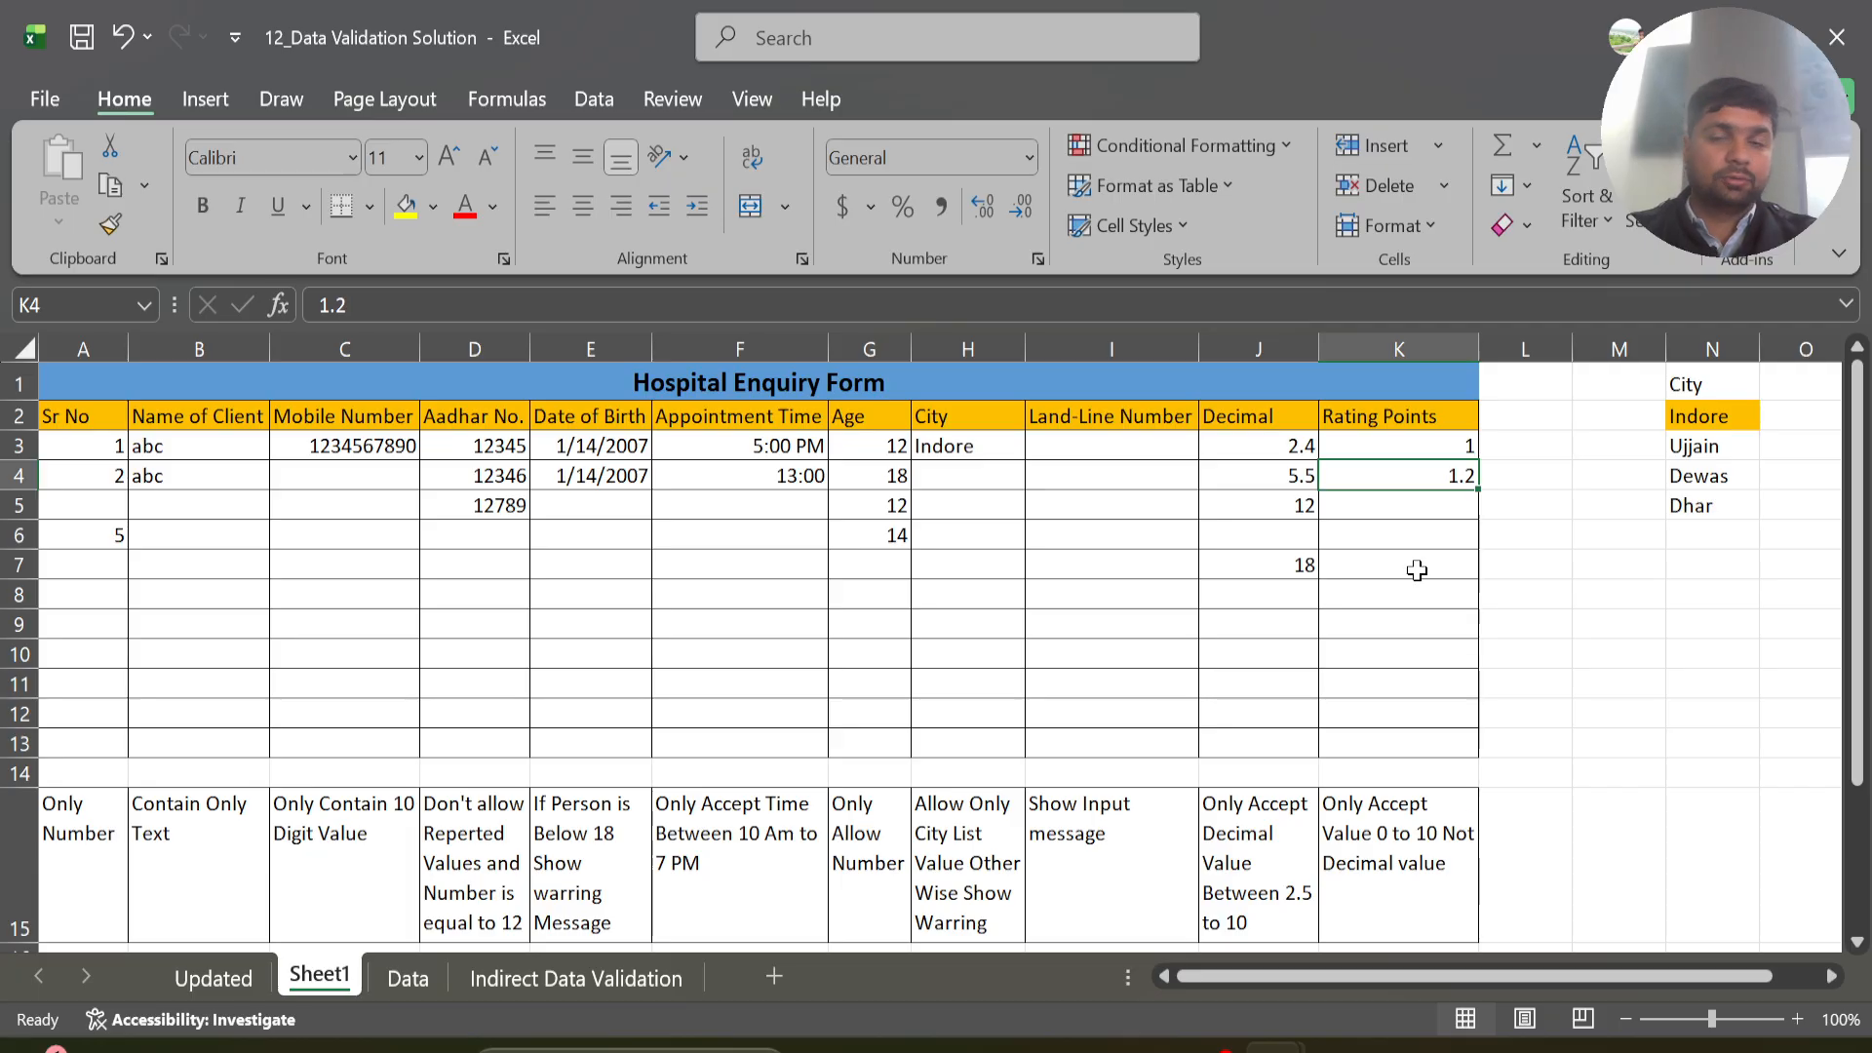
pyautogui.press('Delete')
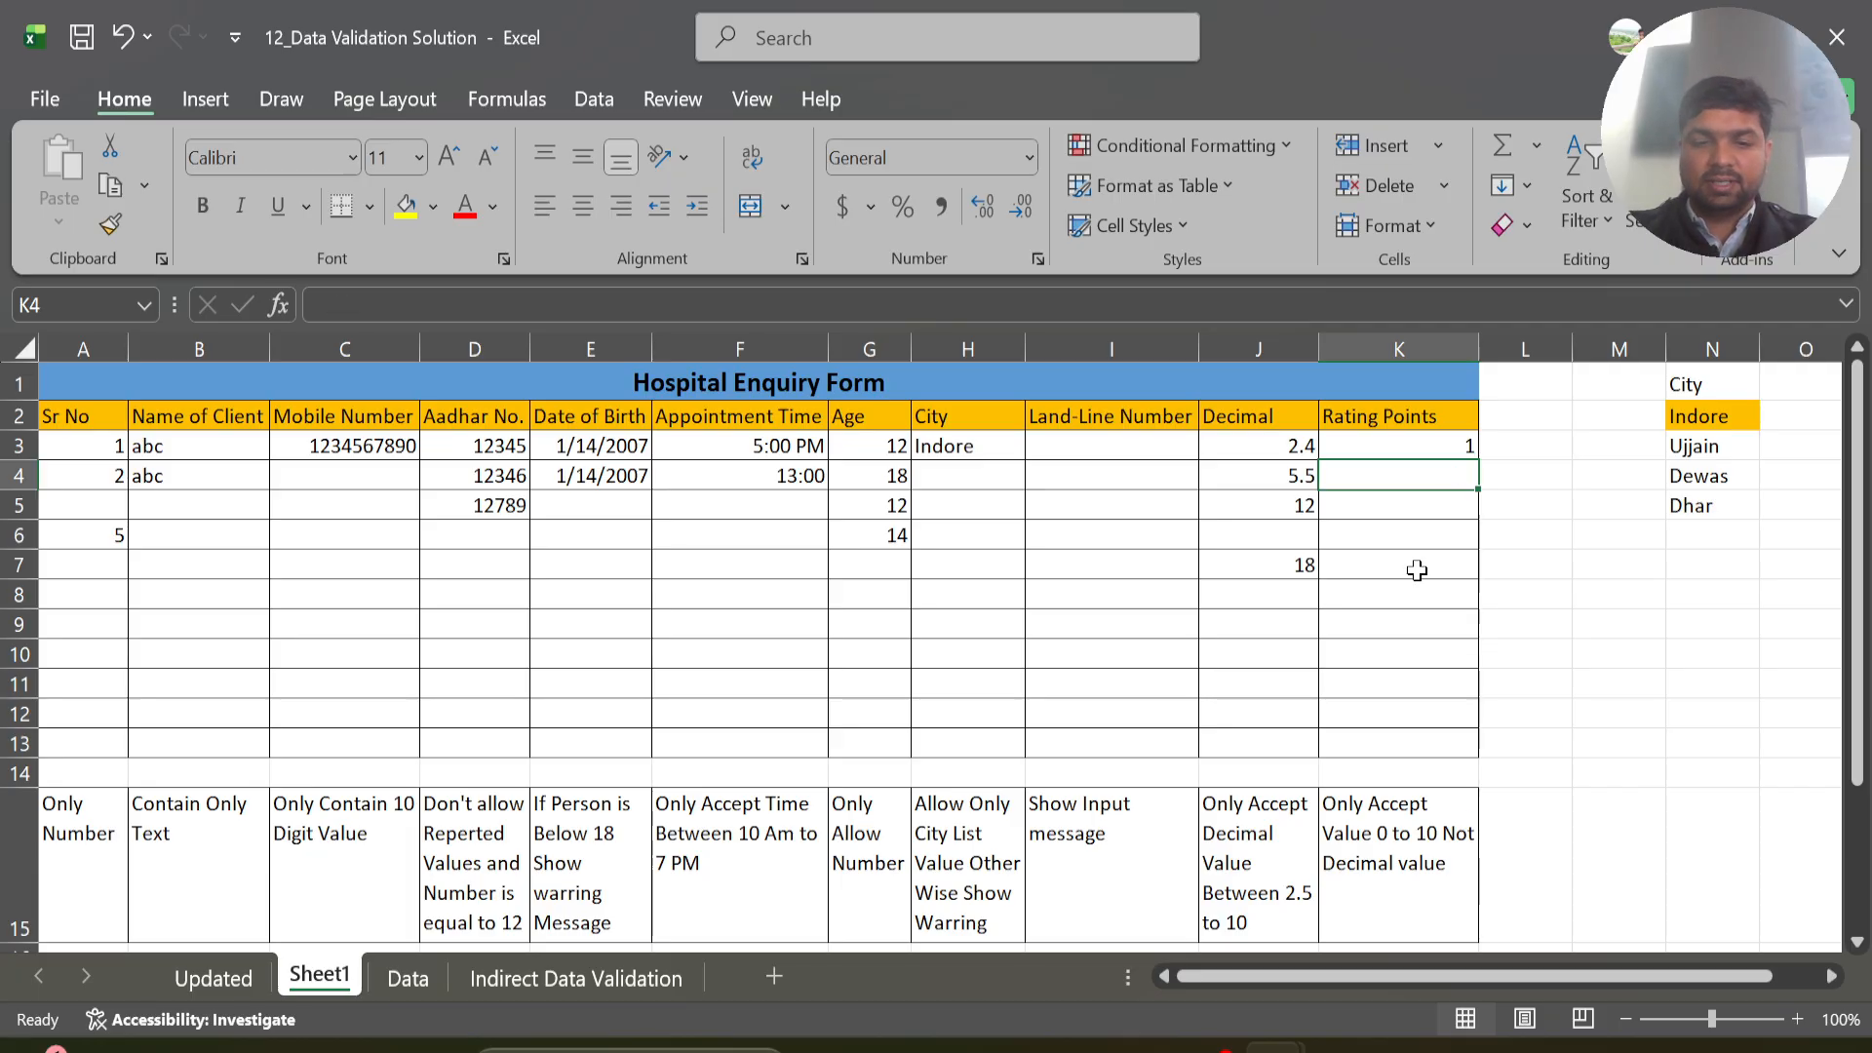
pyautogui.write('15')
pyautogui.press('Return')
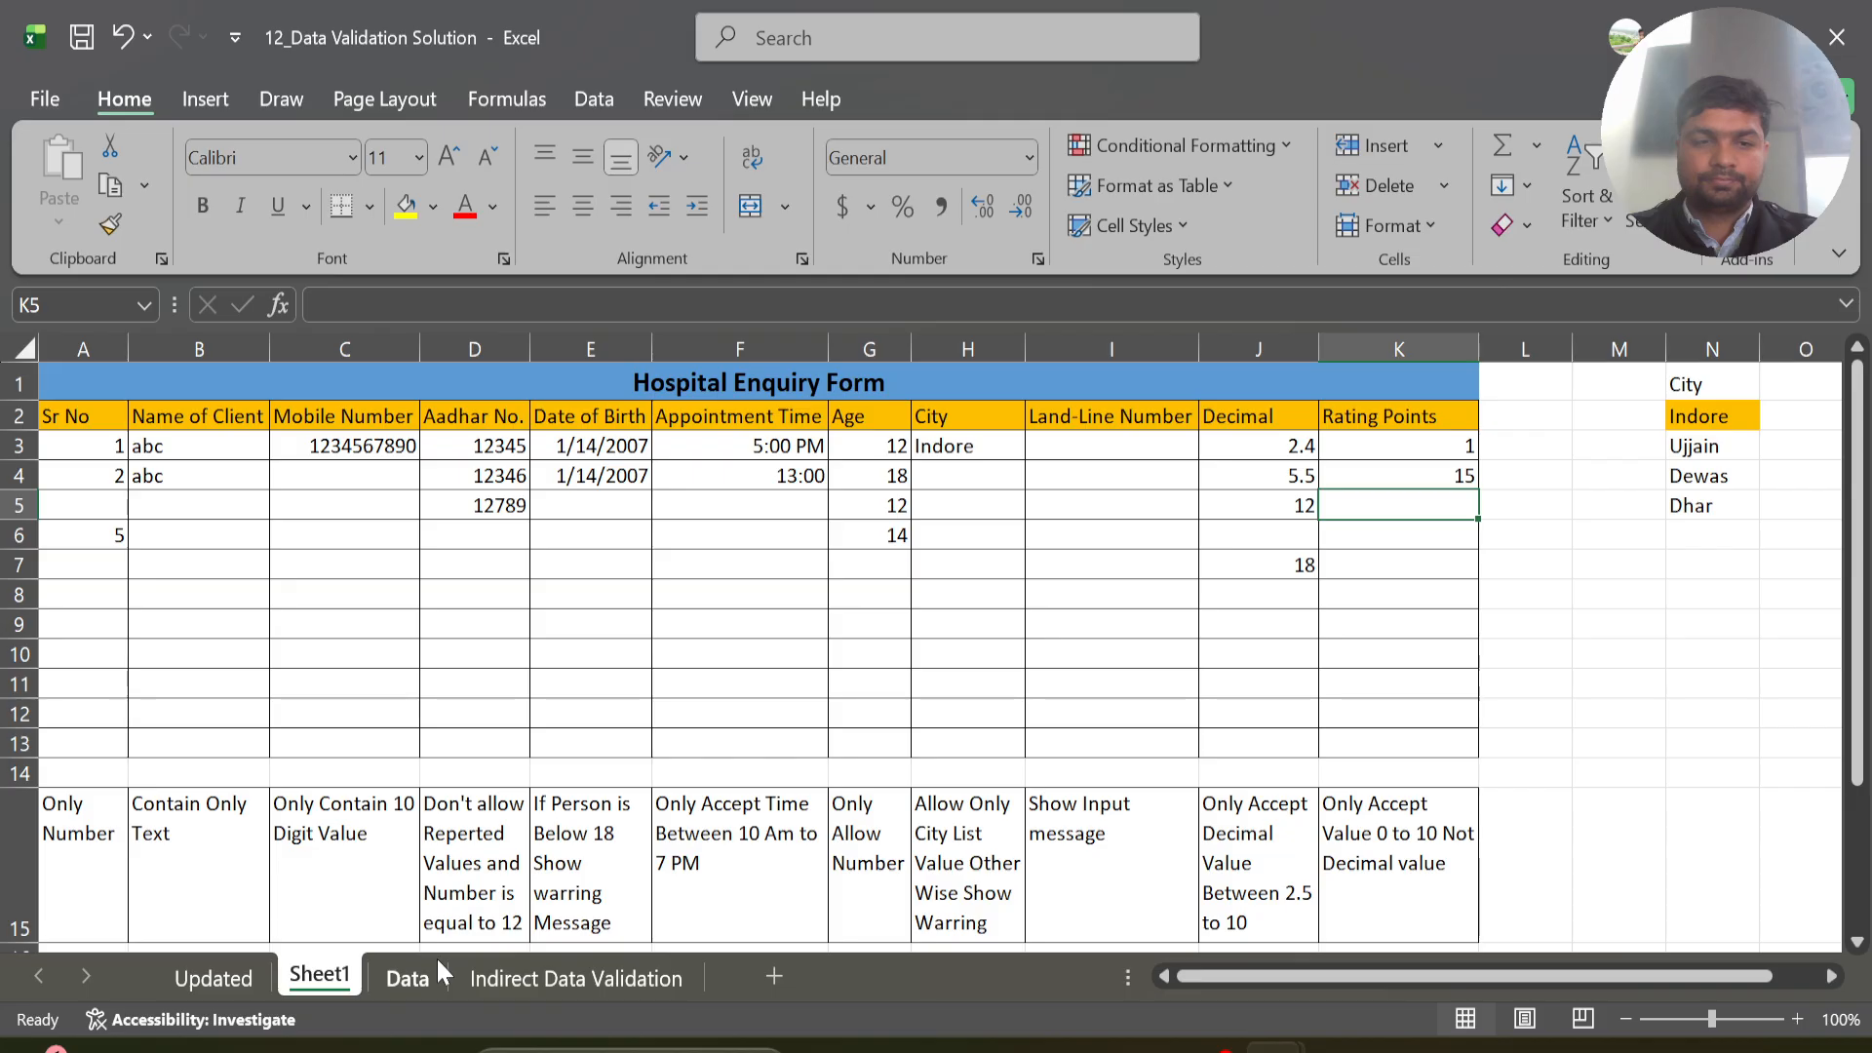
# - Examine the sector headings and people lists in range A1:F7 of the Data sheet
pyautogui.click(393, 975)
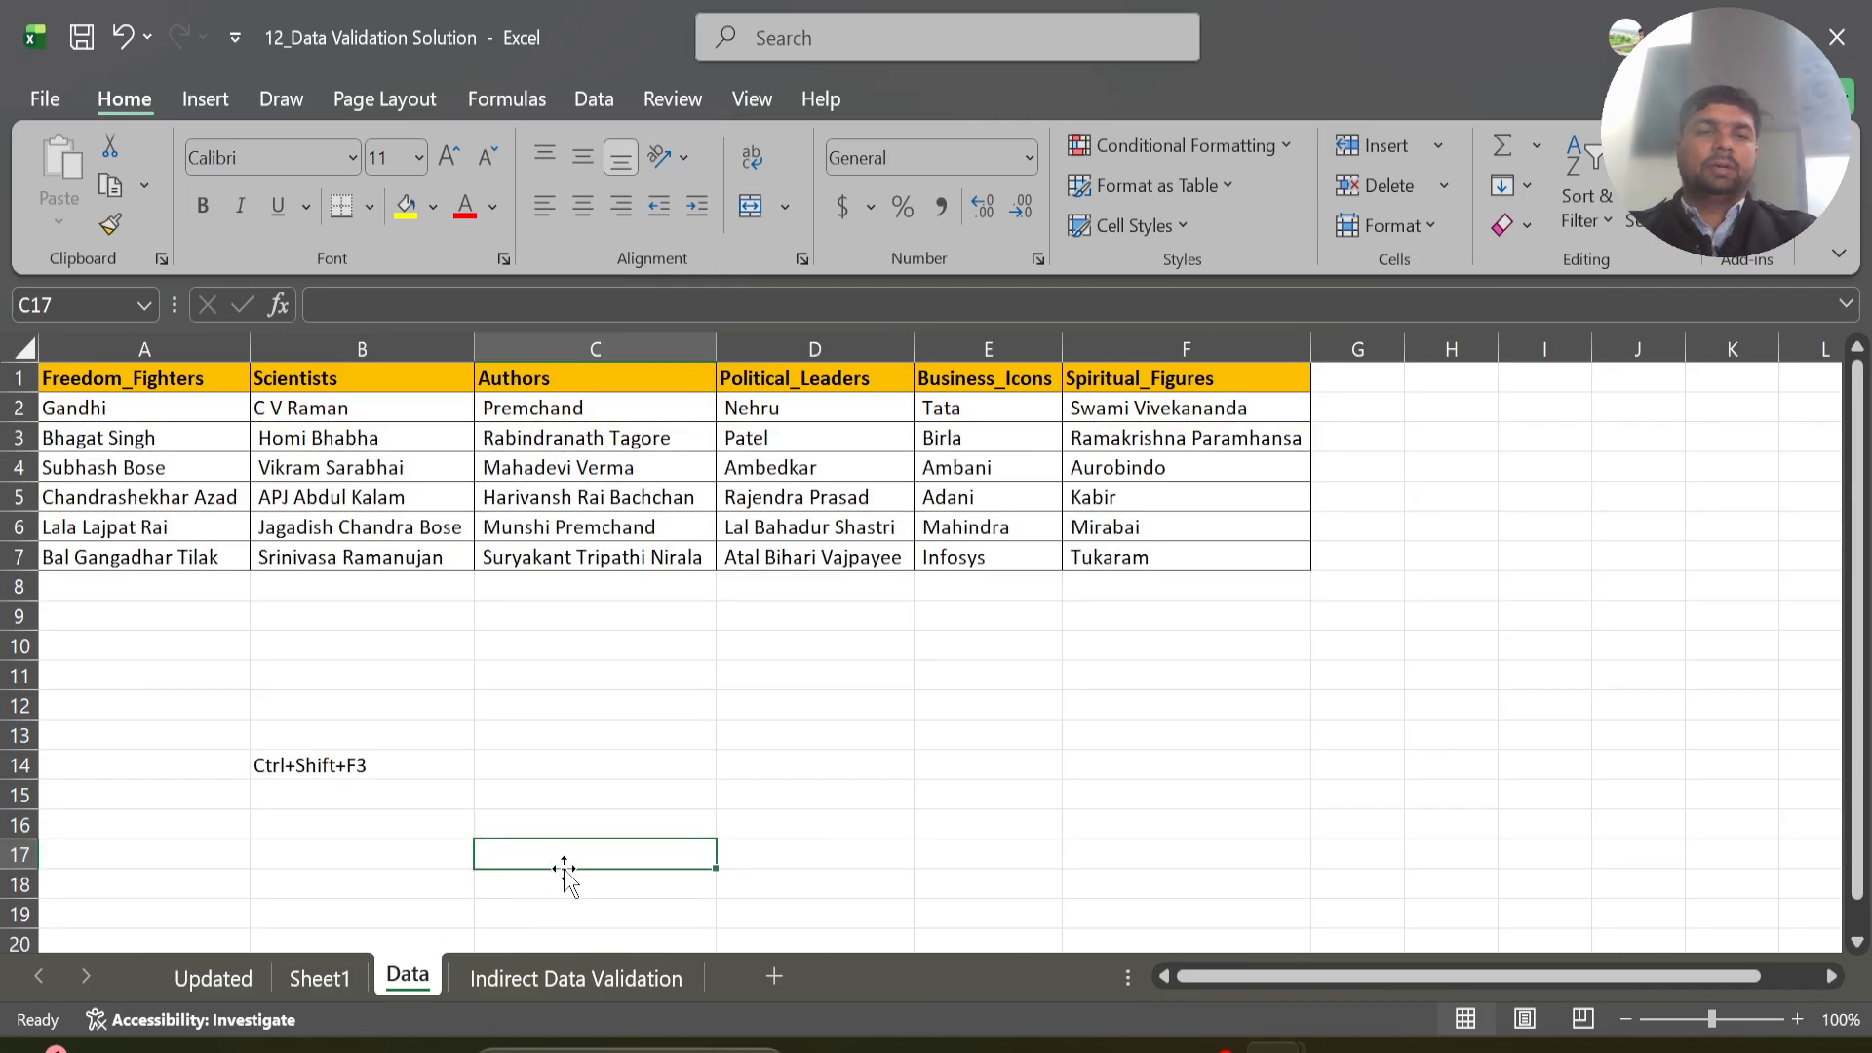
pyautogui.click(144, 380)
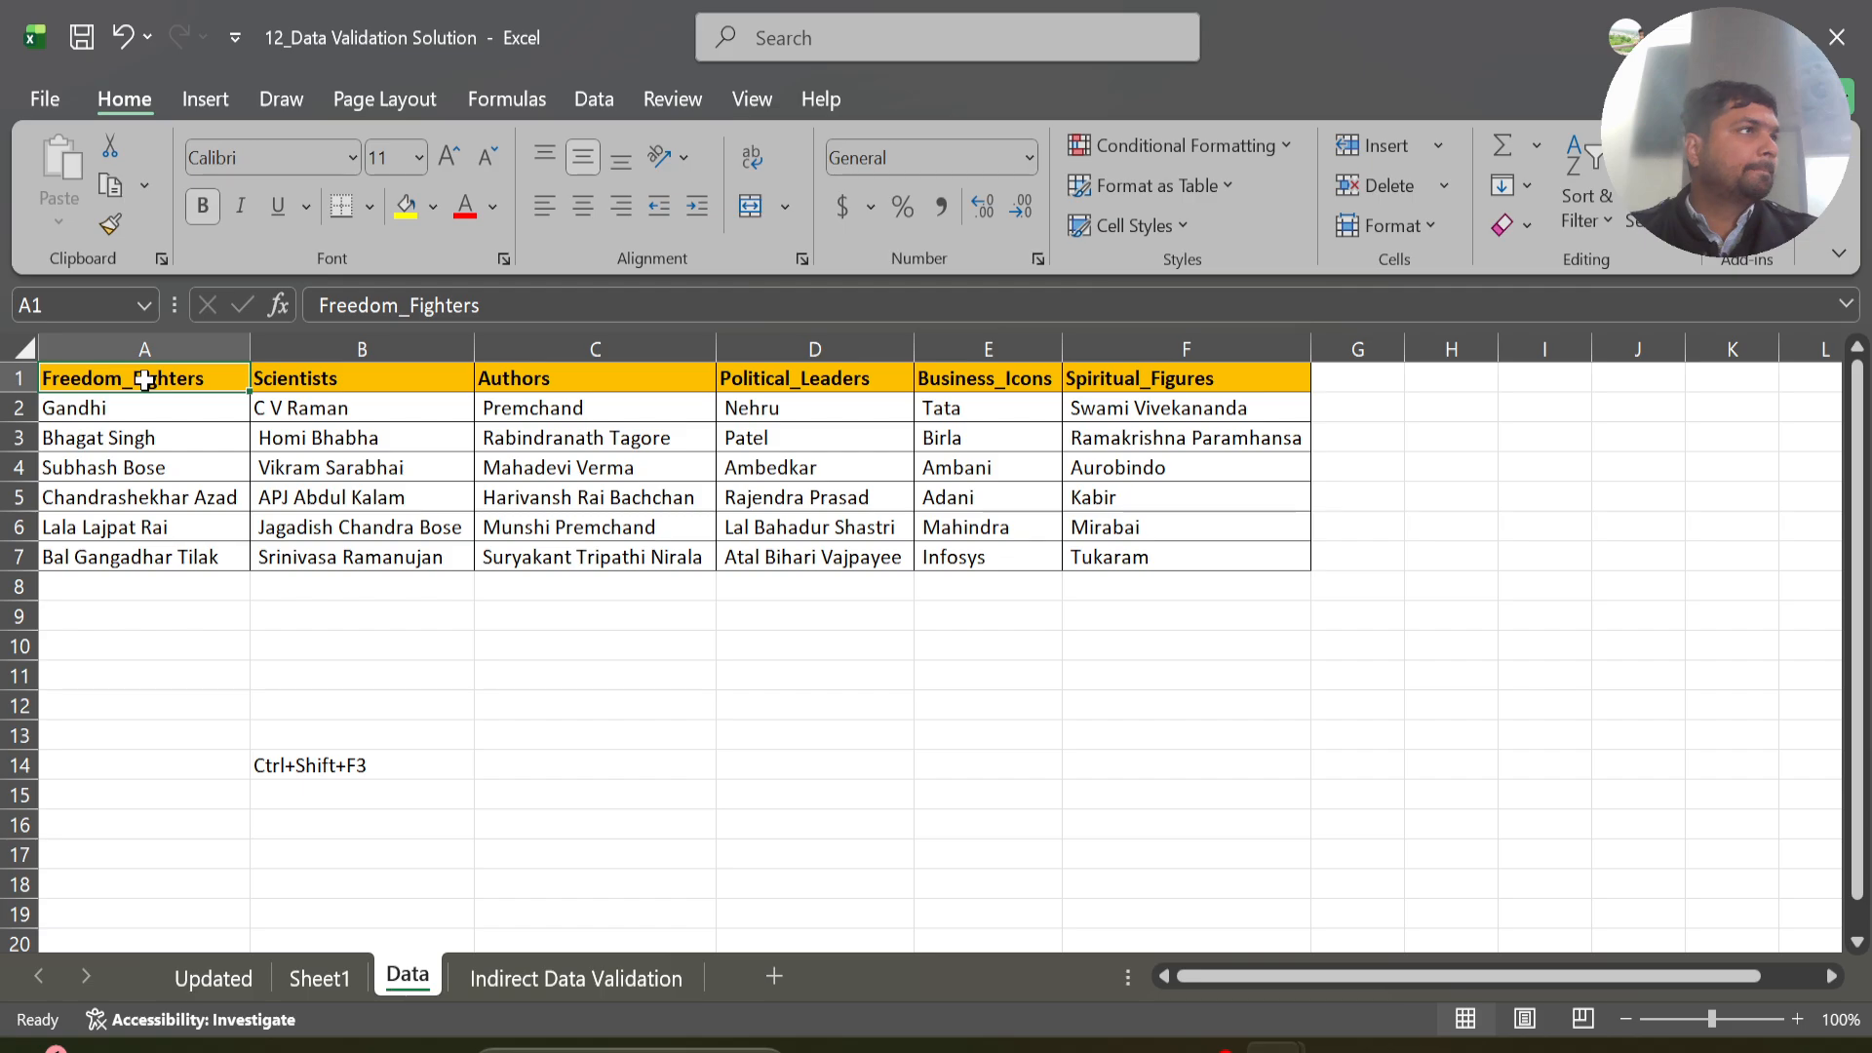
pyautogui.hotkey('shift', 'Down')
pyautogui.hotkey('shift', 'Down')
pyautogui.hotkey('shift', 'Down')
pyautogui.hotkey('shift', 'Down')
pyautogui.hotkey('shift', 'Down')
pyautogui.hotkey('shift', 'Down')
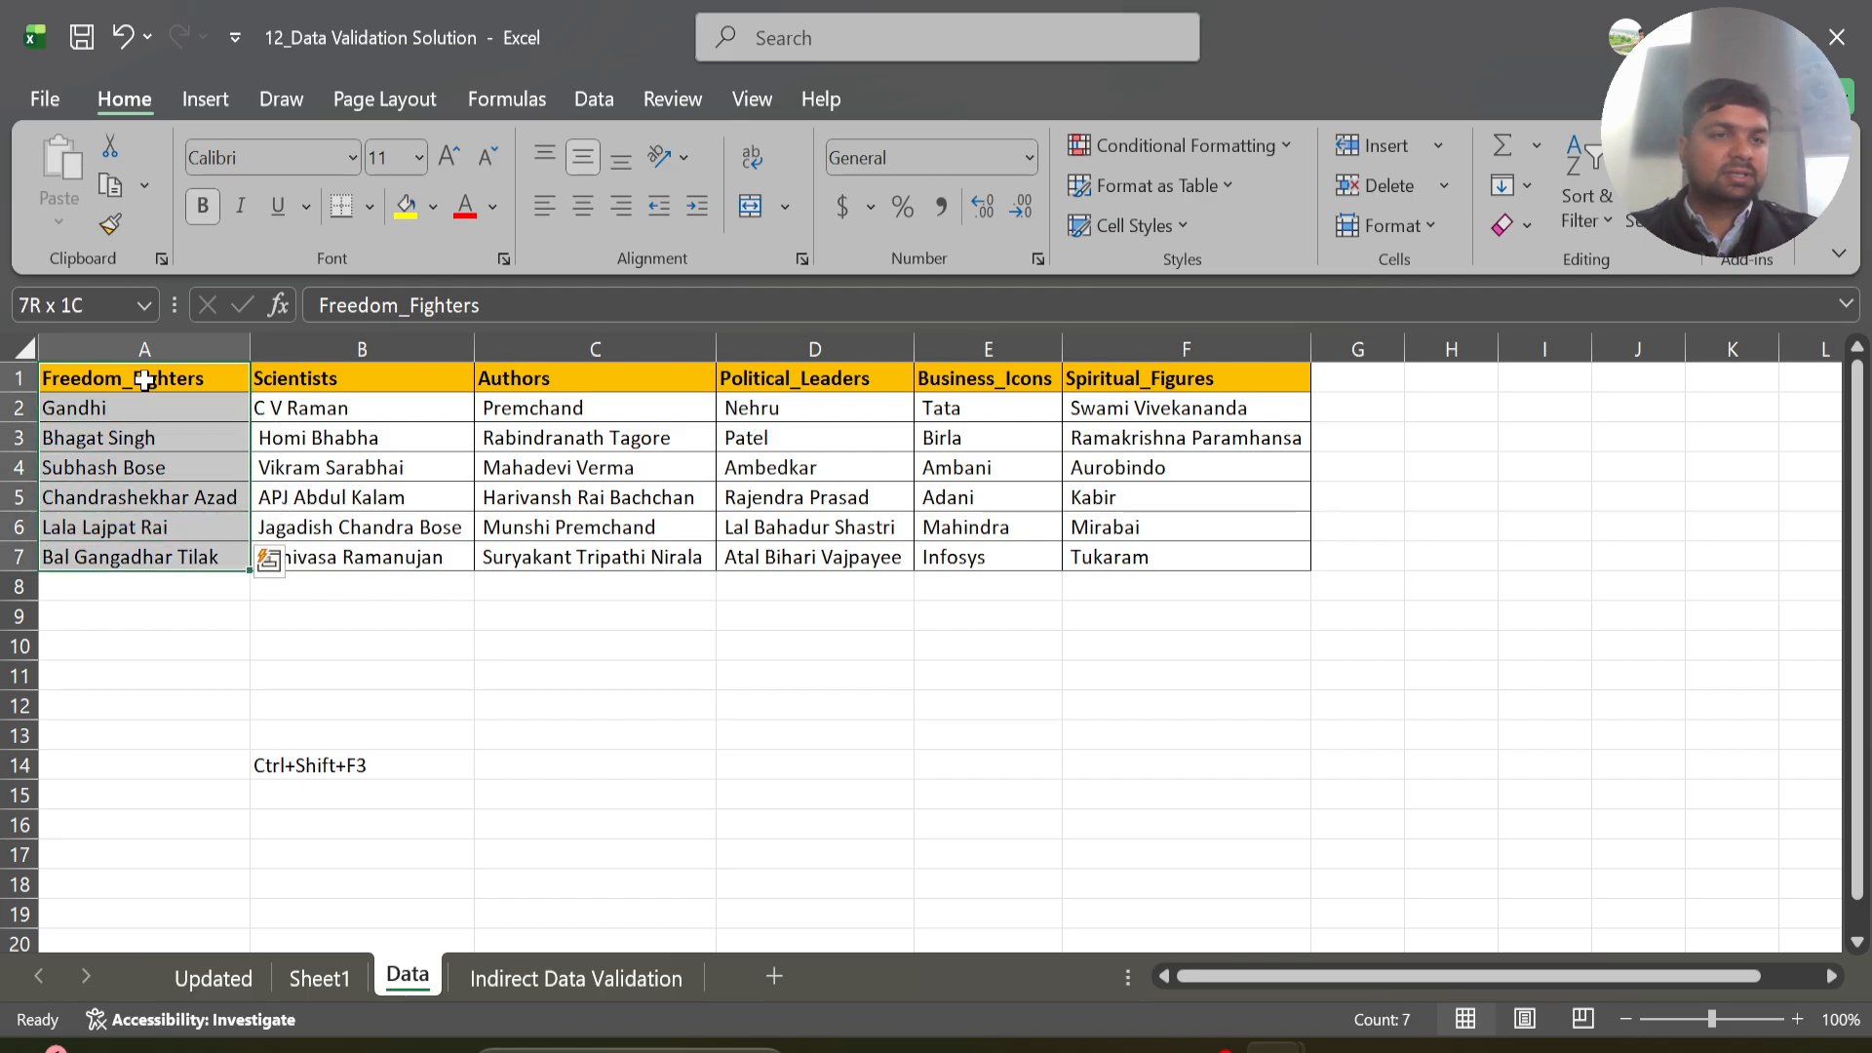
pyautogui.hotkey('shift', 'Right')
pyautogui.hotkey('shift', 'Right')
pyautogui.hotkey('shift', 'Right')
pyautogui.hotkey('shift', 'Right')
pyautogui.hotkey('shift', 'Right')
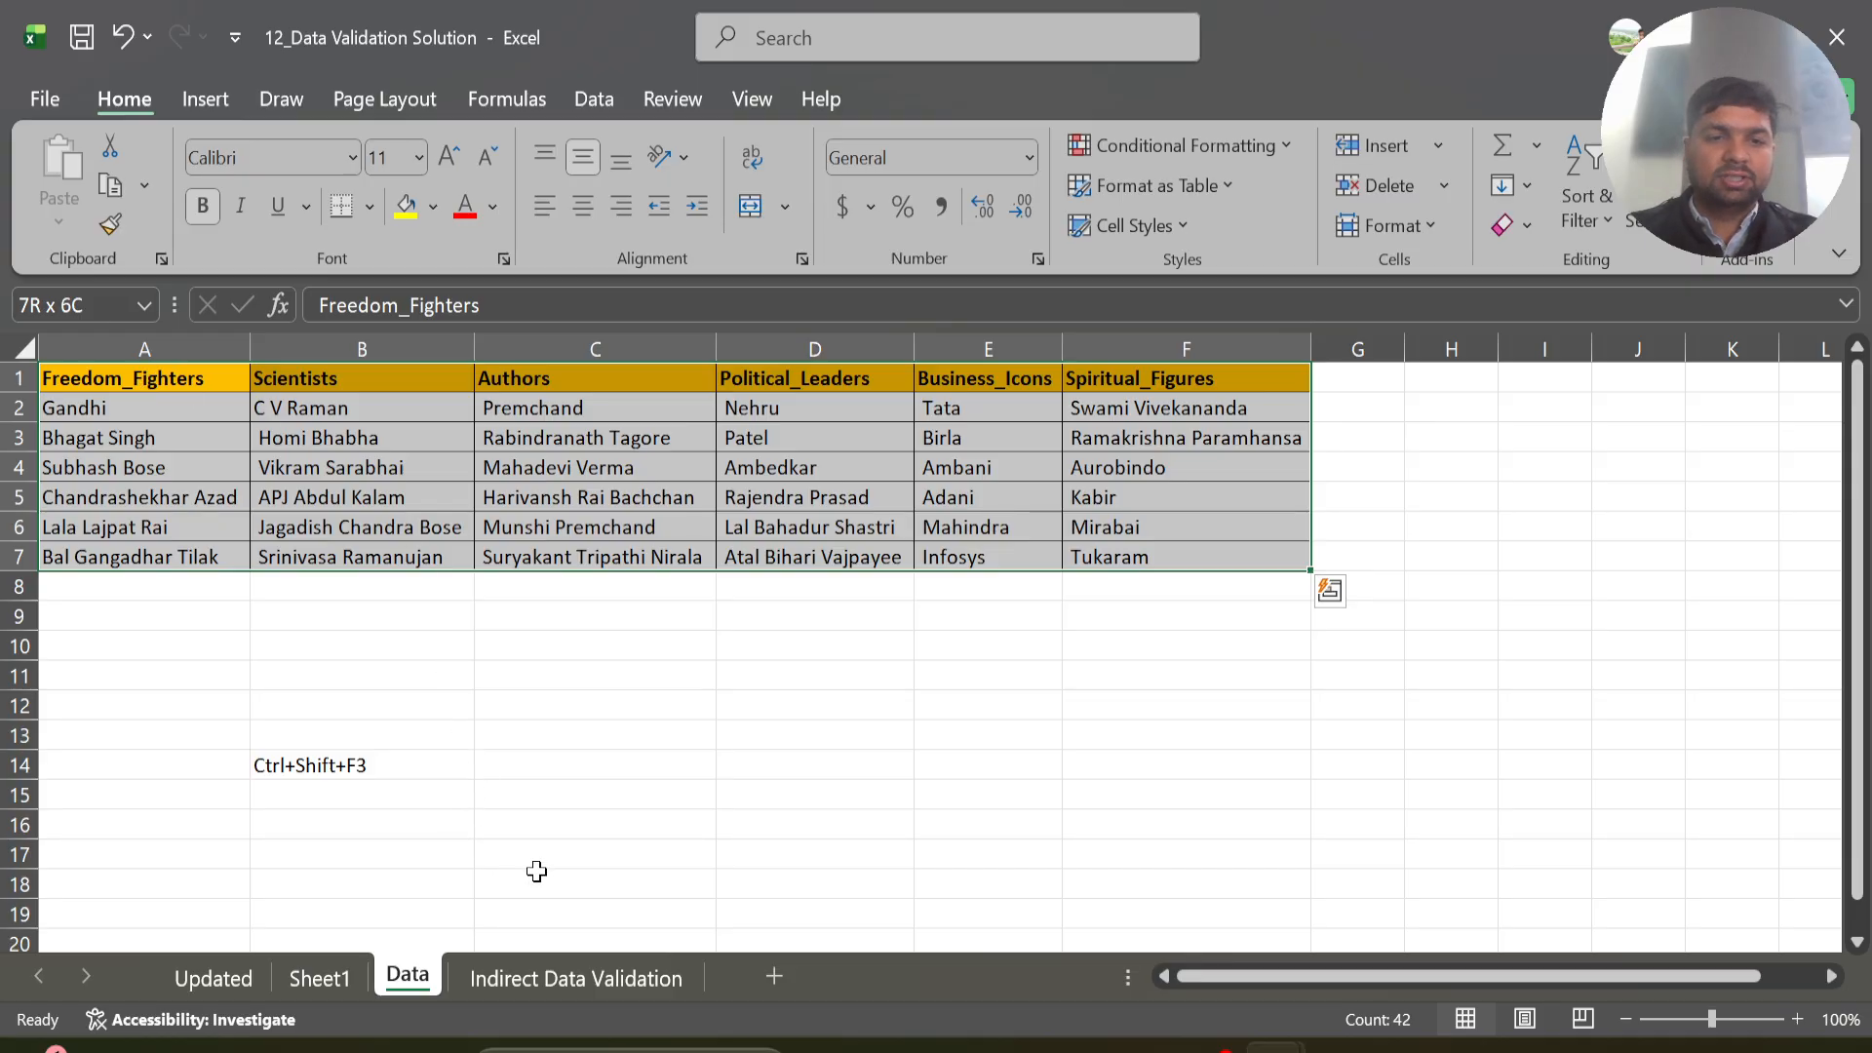
pyautogui.click(107, 390)
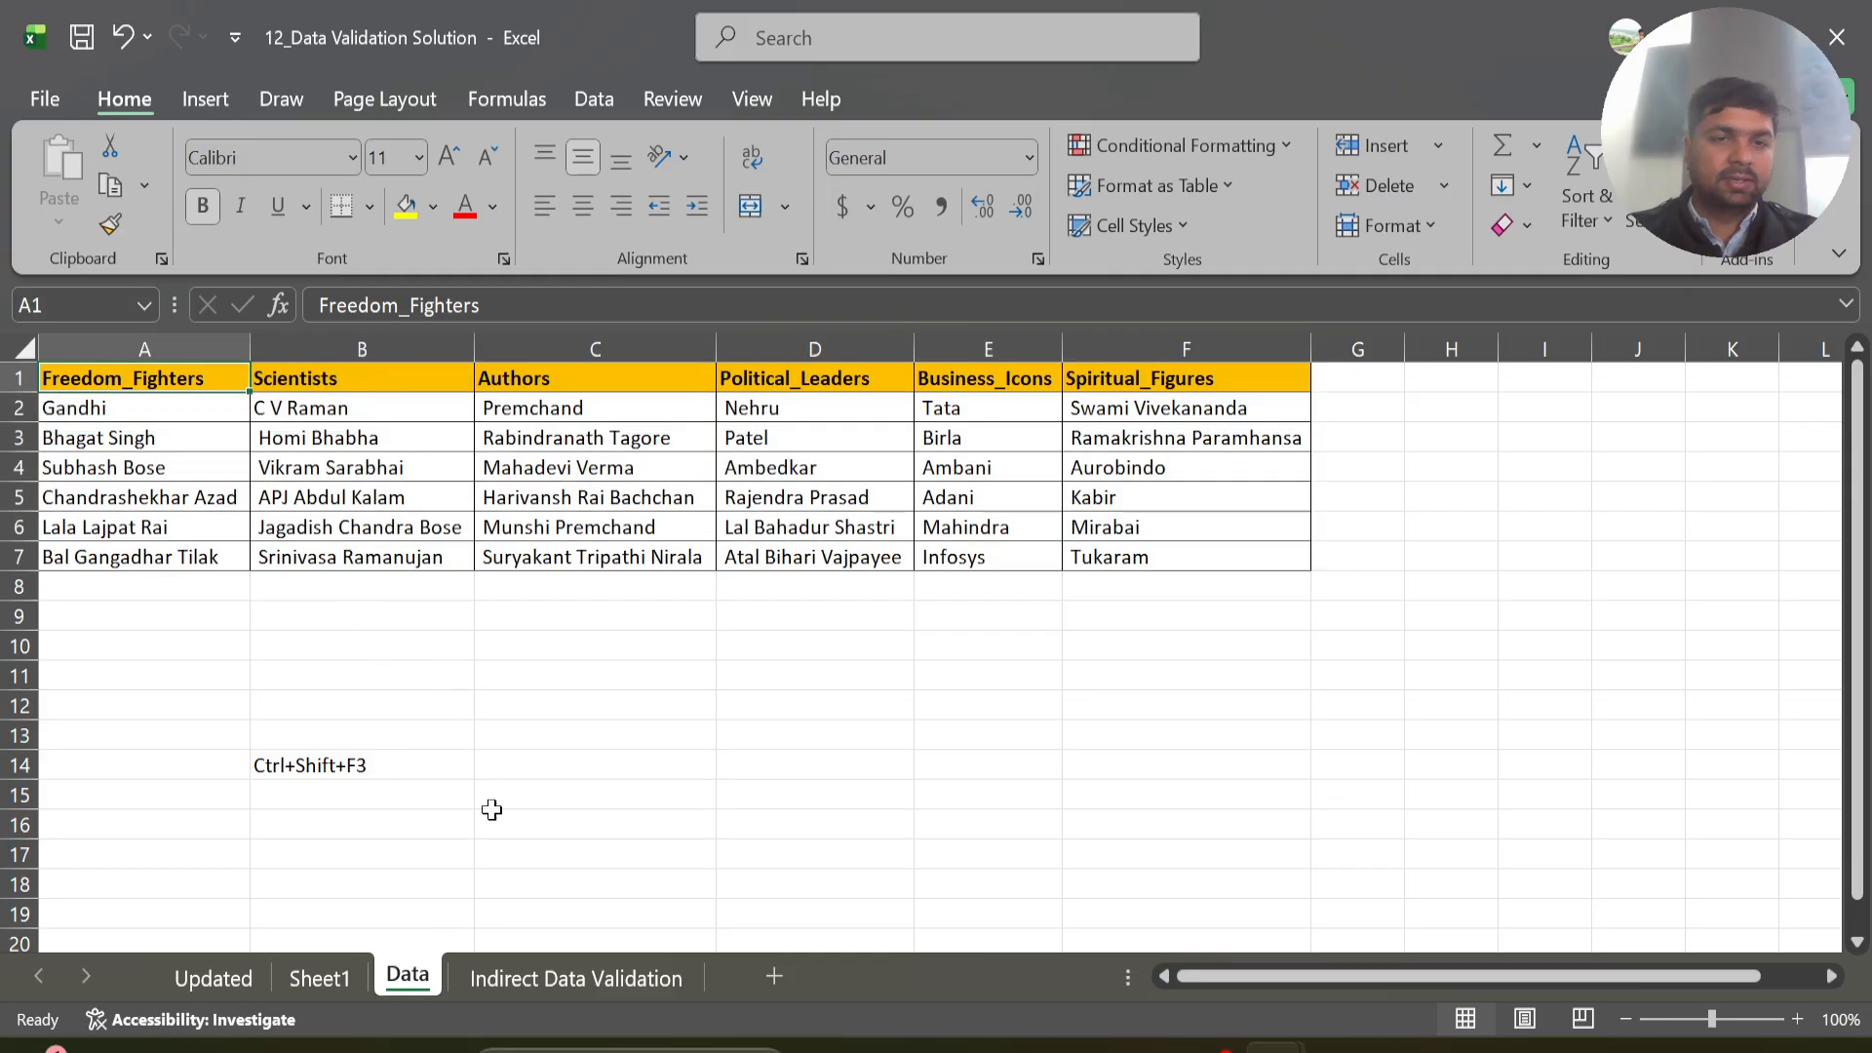
# - Compare the sector choices in C5 and person choices in D5 of the Indirect Data Validation sheet with the Data sheet
pyautogui.click(555, 972)
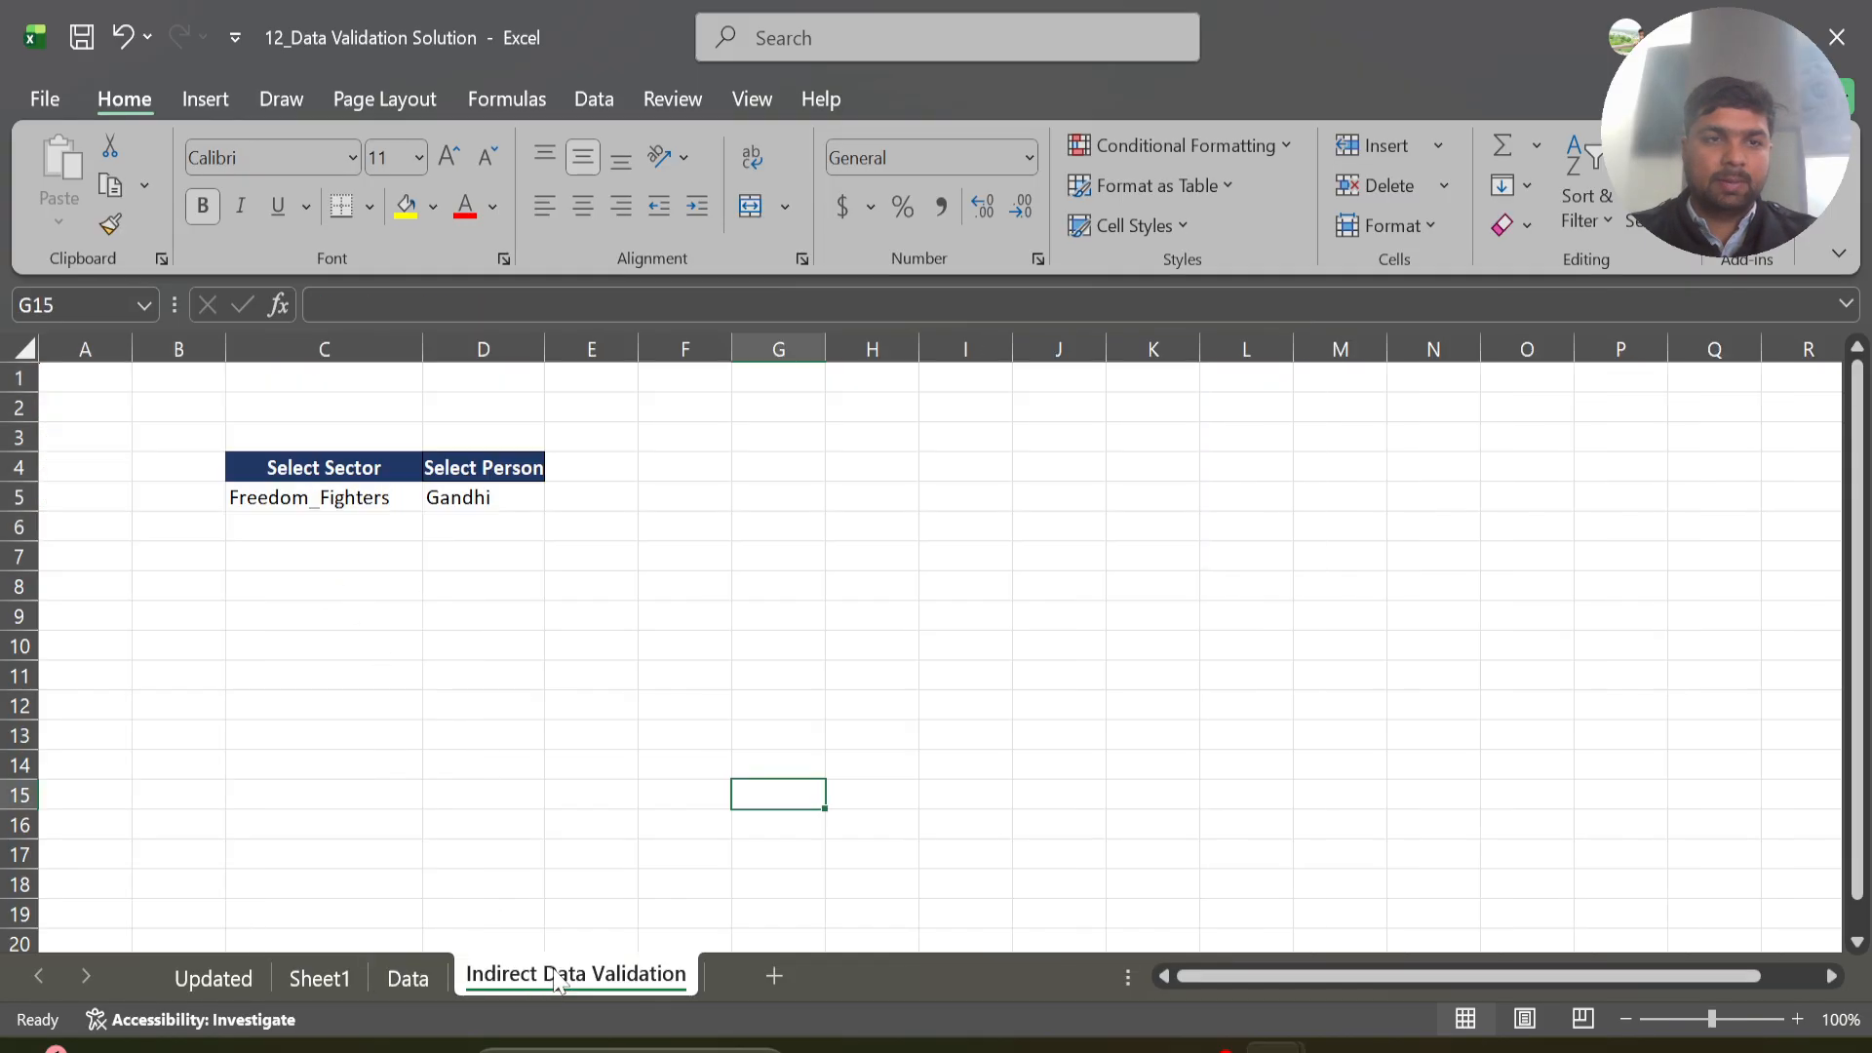
pyautogui.click(332, 493)
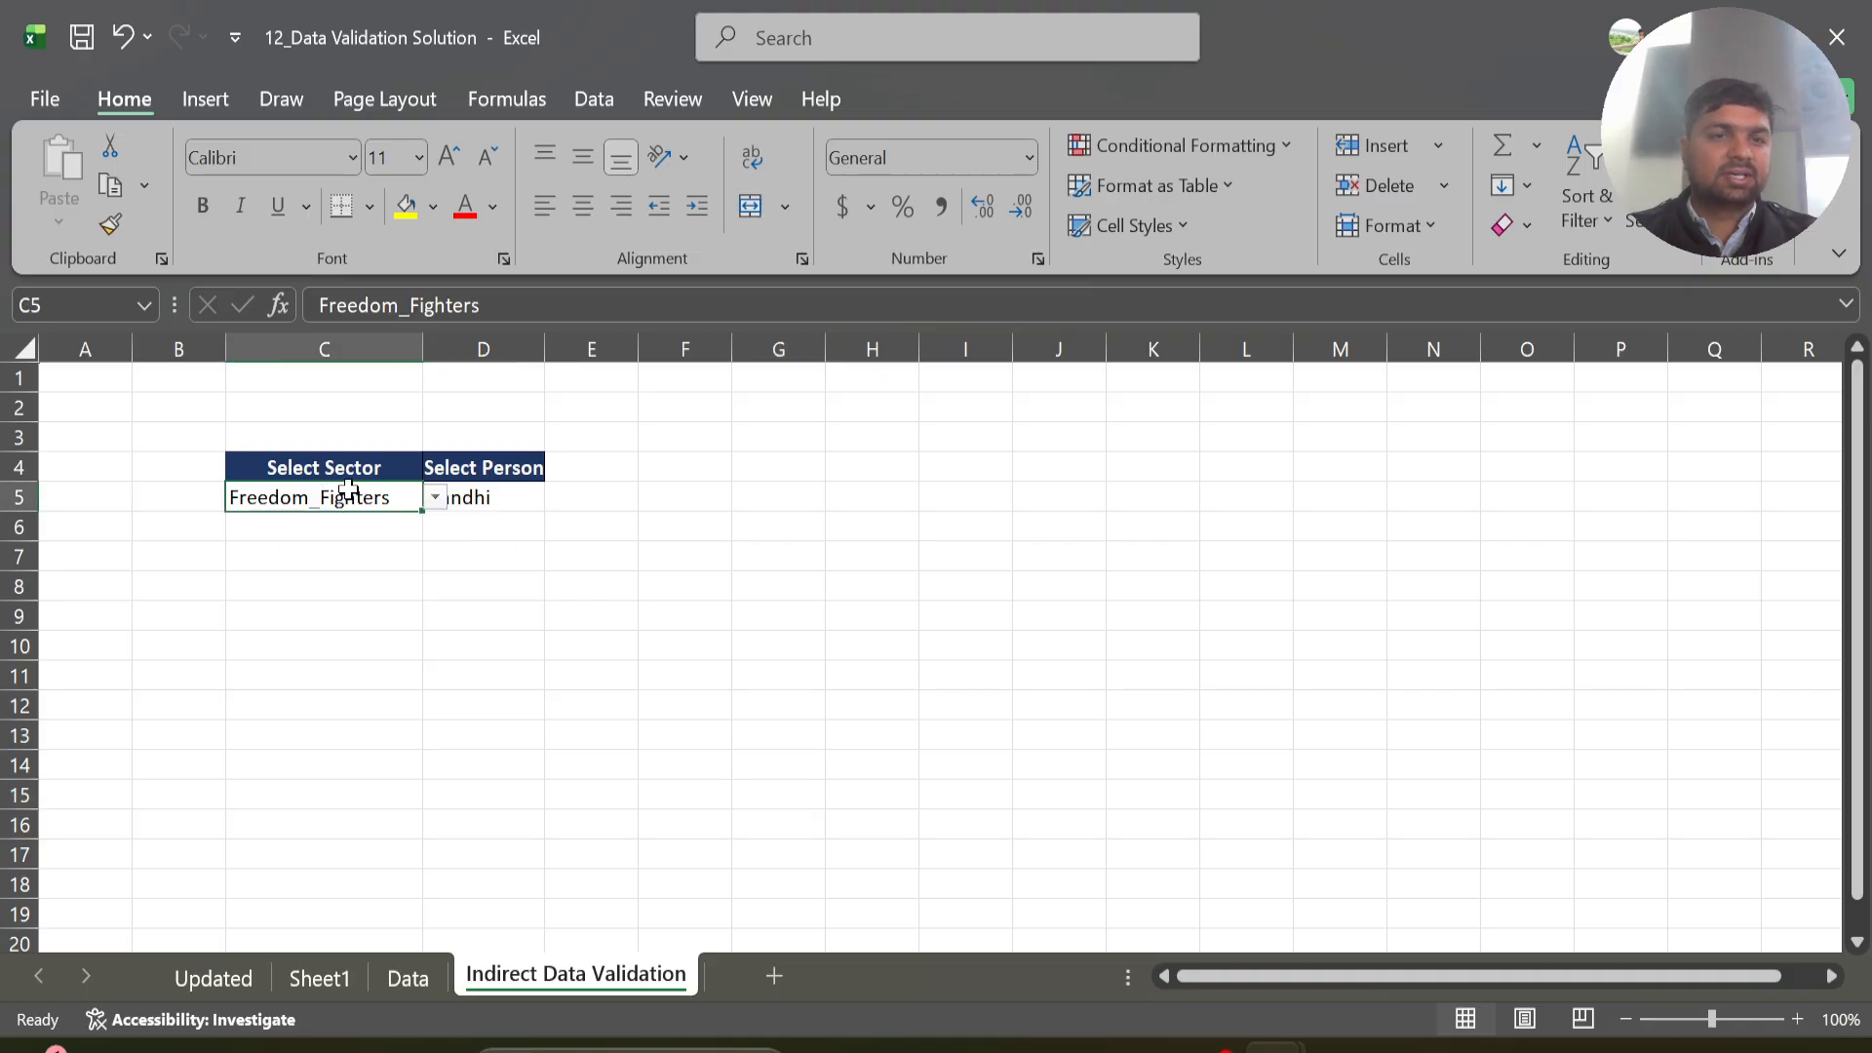
pyautogui.click(406, 978)
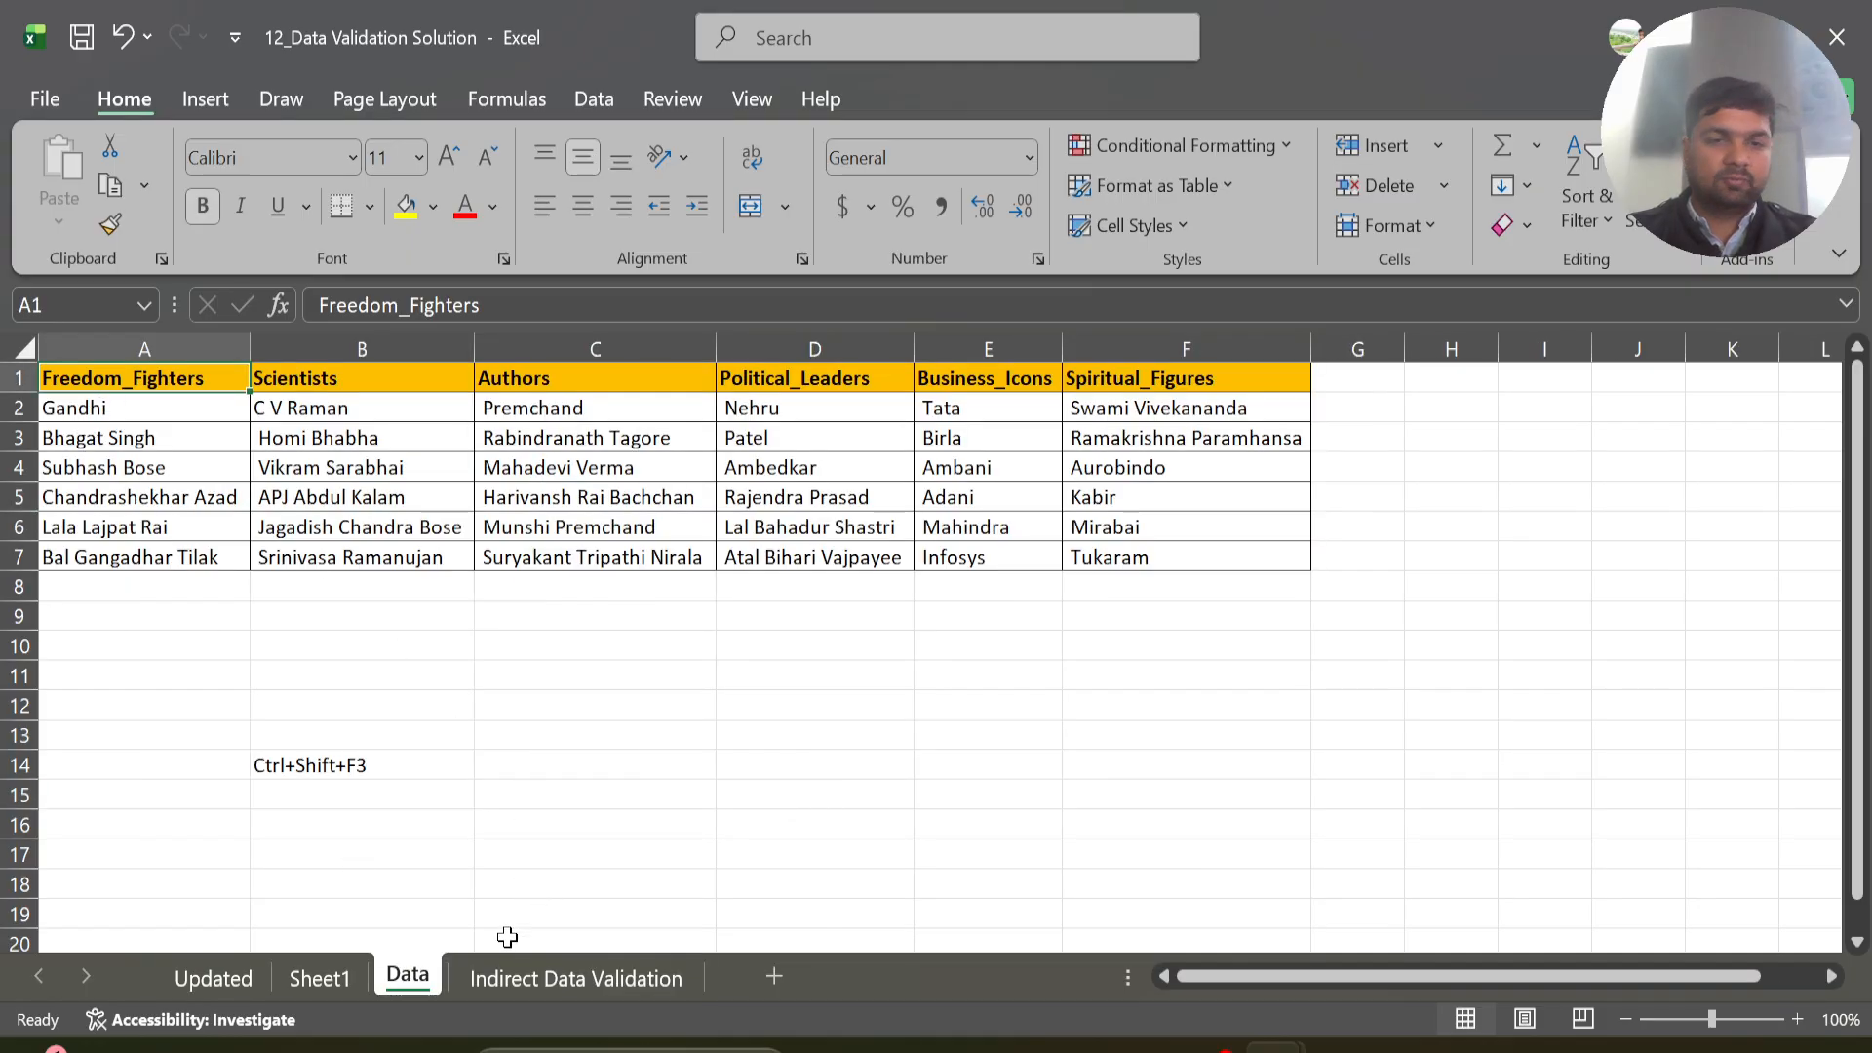
pyautogui.click(512, 980)
pyautogui.click(435, 498)
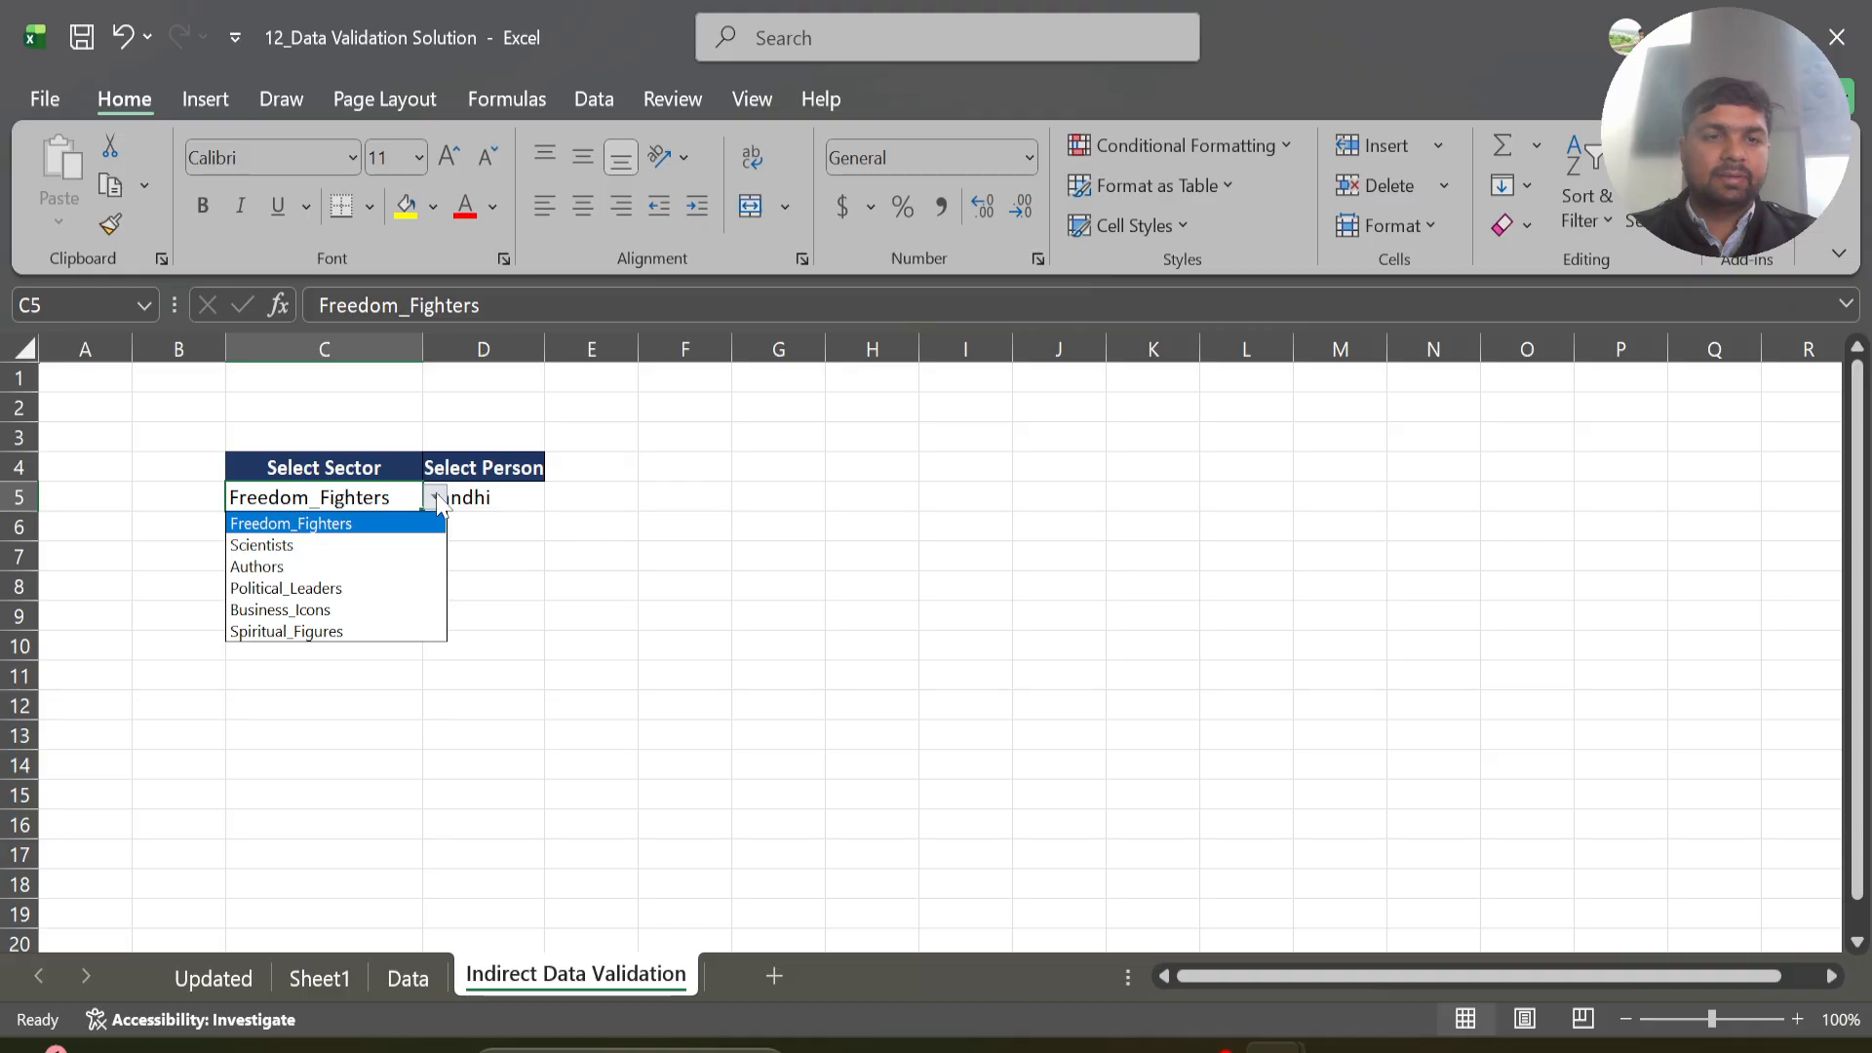
pyautogui.click(472, 500)
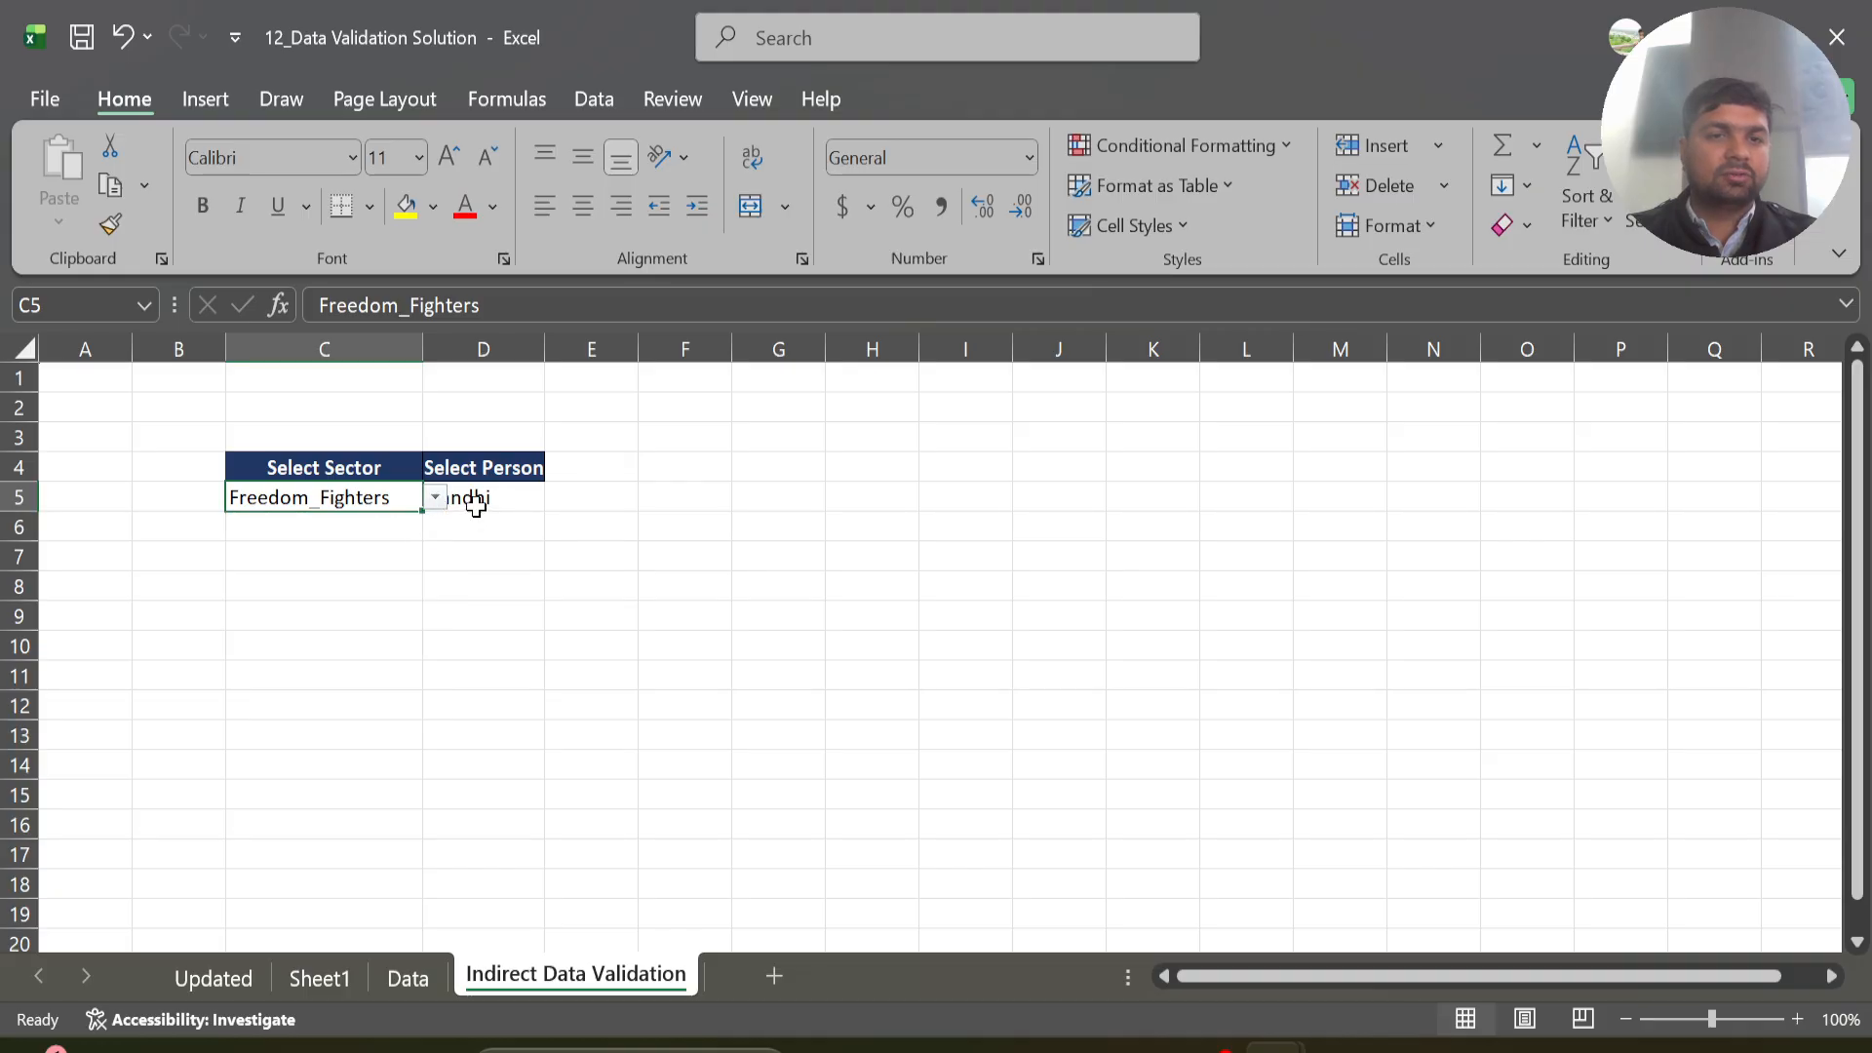
pyautogui.click(480, 507)
pyautogui.click(556, 499)
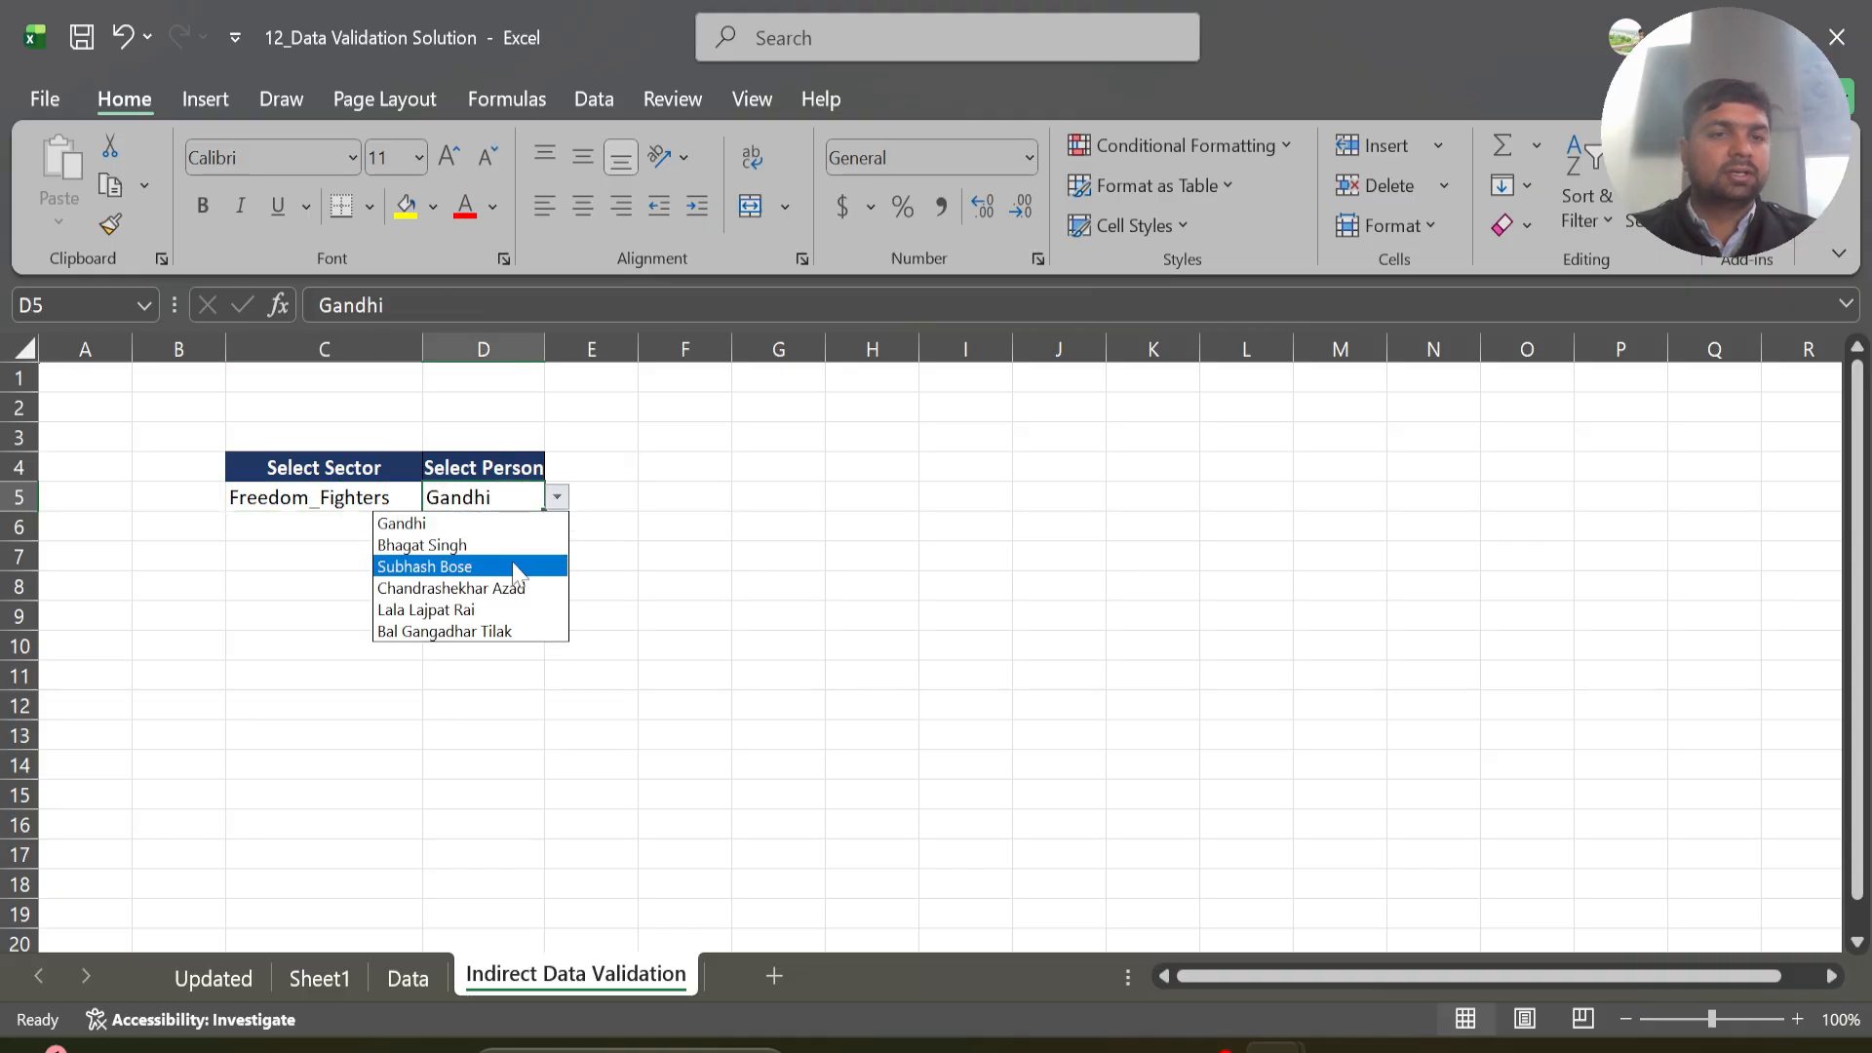
# - Choose Scientists as the sector in cell C5 and Jagadish Chandra Bose as the person in cell D5
pyautogui.click(368, 497)
pyautogui.click(400, 496)
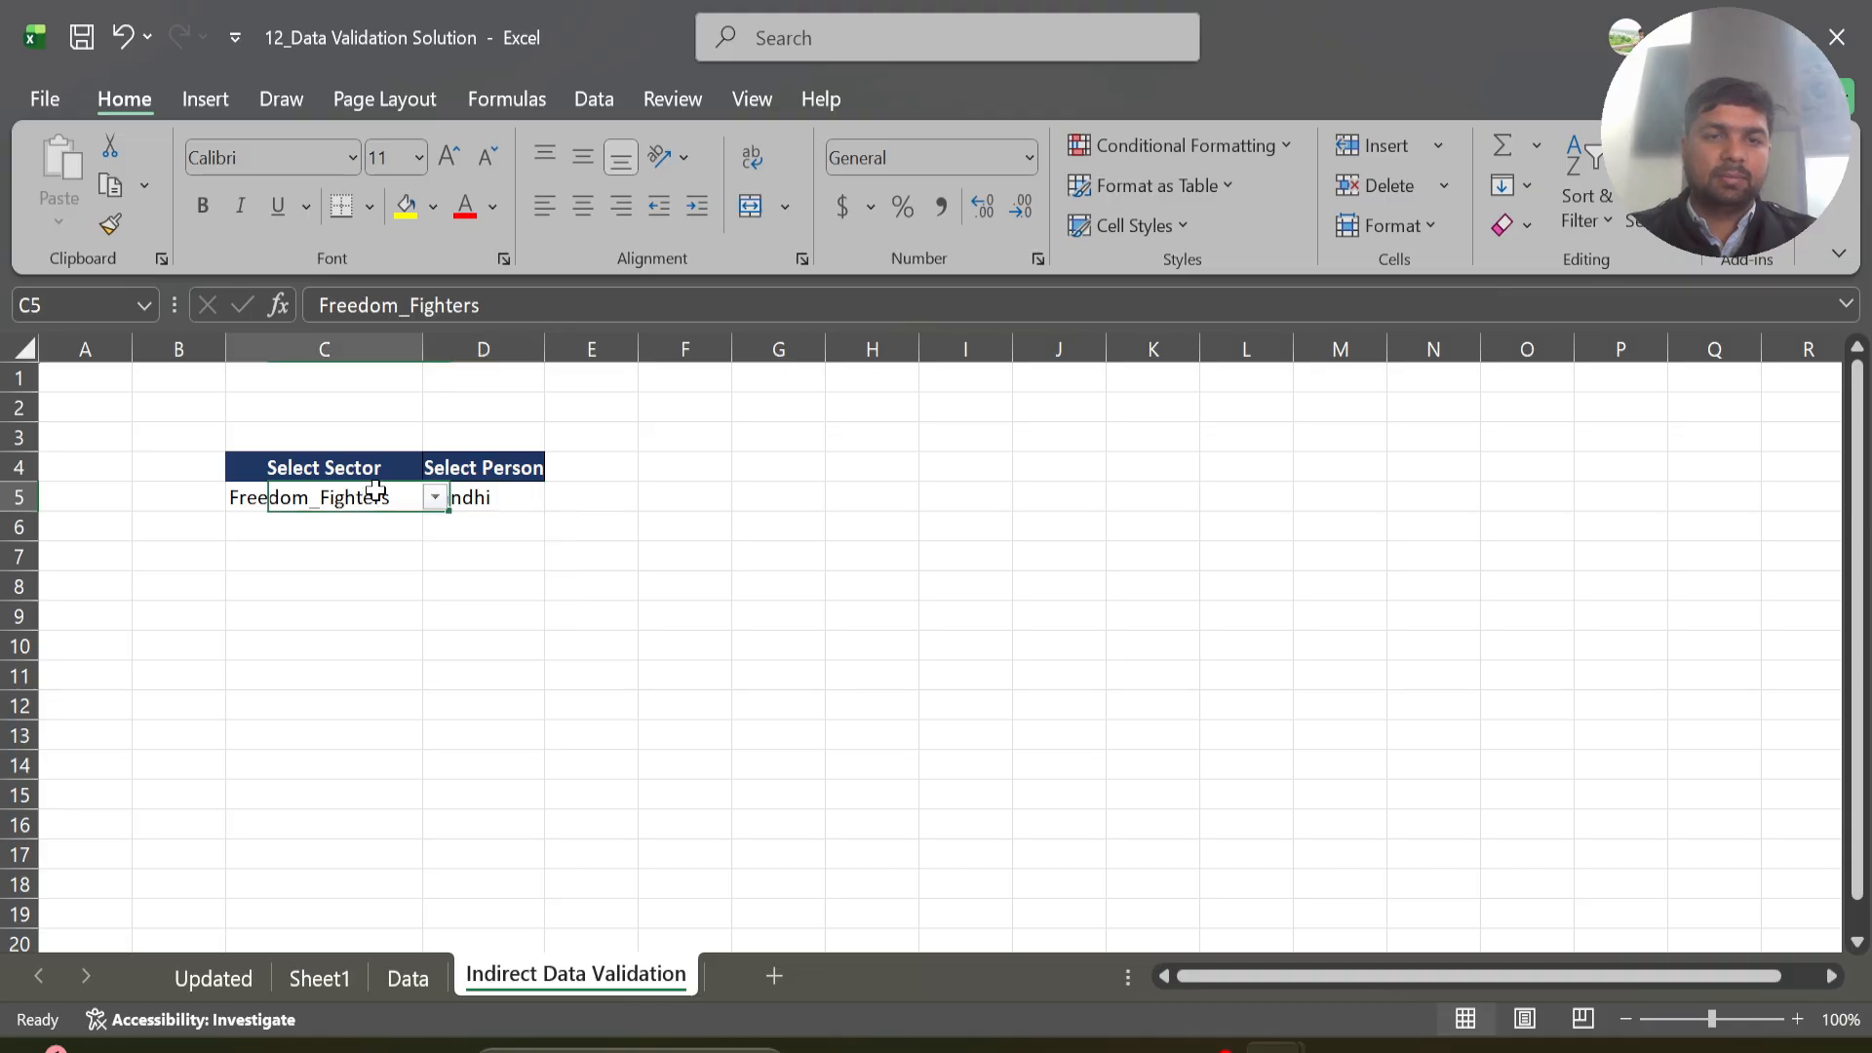
pyautogui.click(435, 497)
pyautogui.click(402, 543)
pyautogui.moveTo(479, 507); pyautogui.dragTo(558, 500)
pyautogui.click(558, 499)
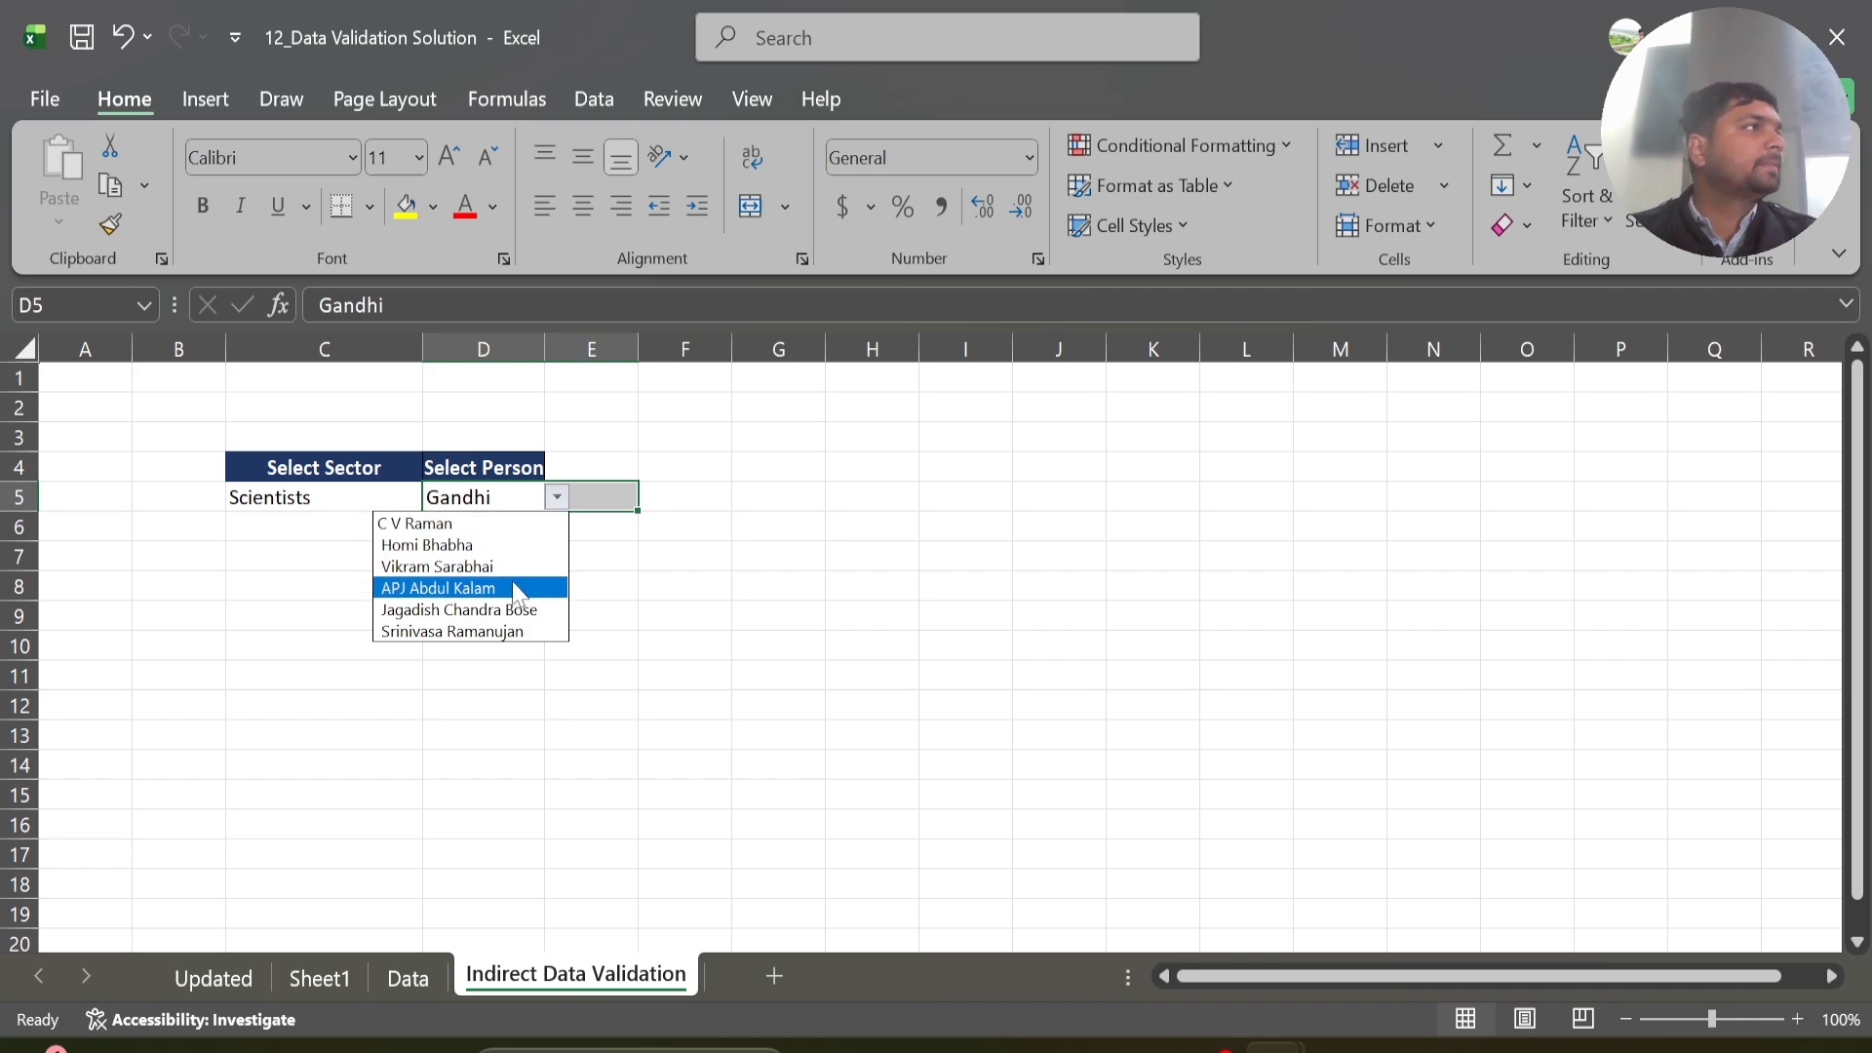
pyautogui.click(399, 609)
# - Choose Authors as the sector in cell C5 and view the person choices for cell D5 without picking one
pyautogui.click(314, 501)
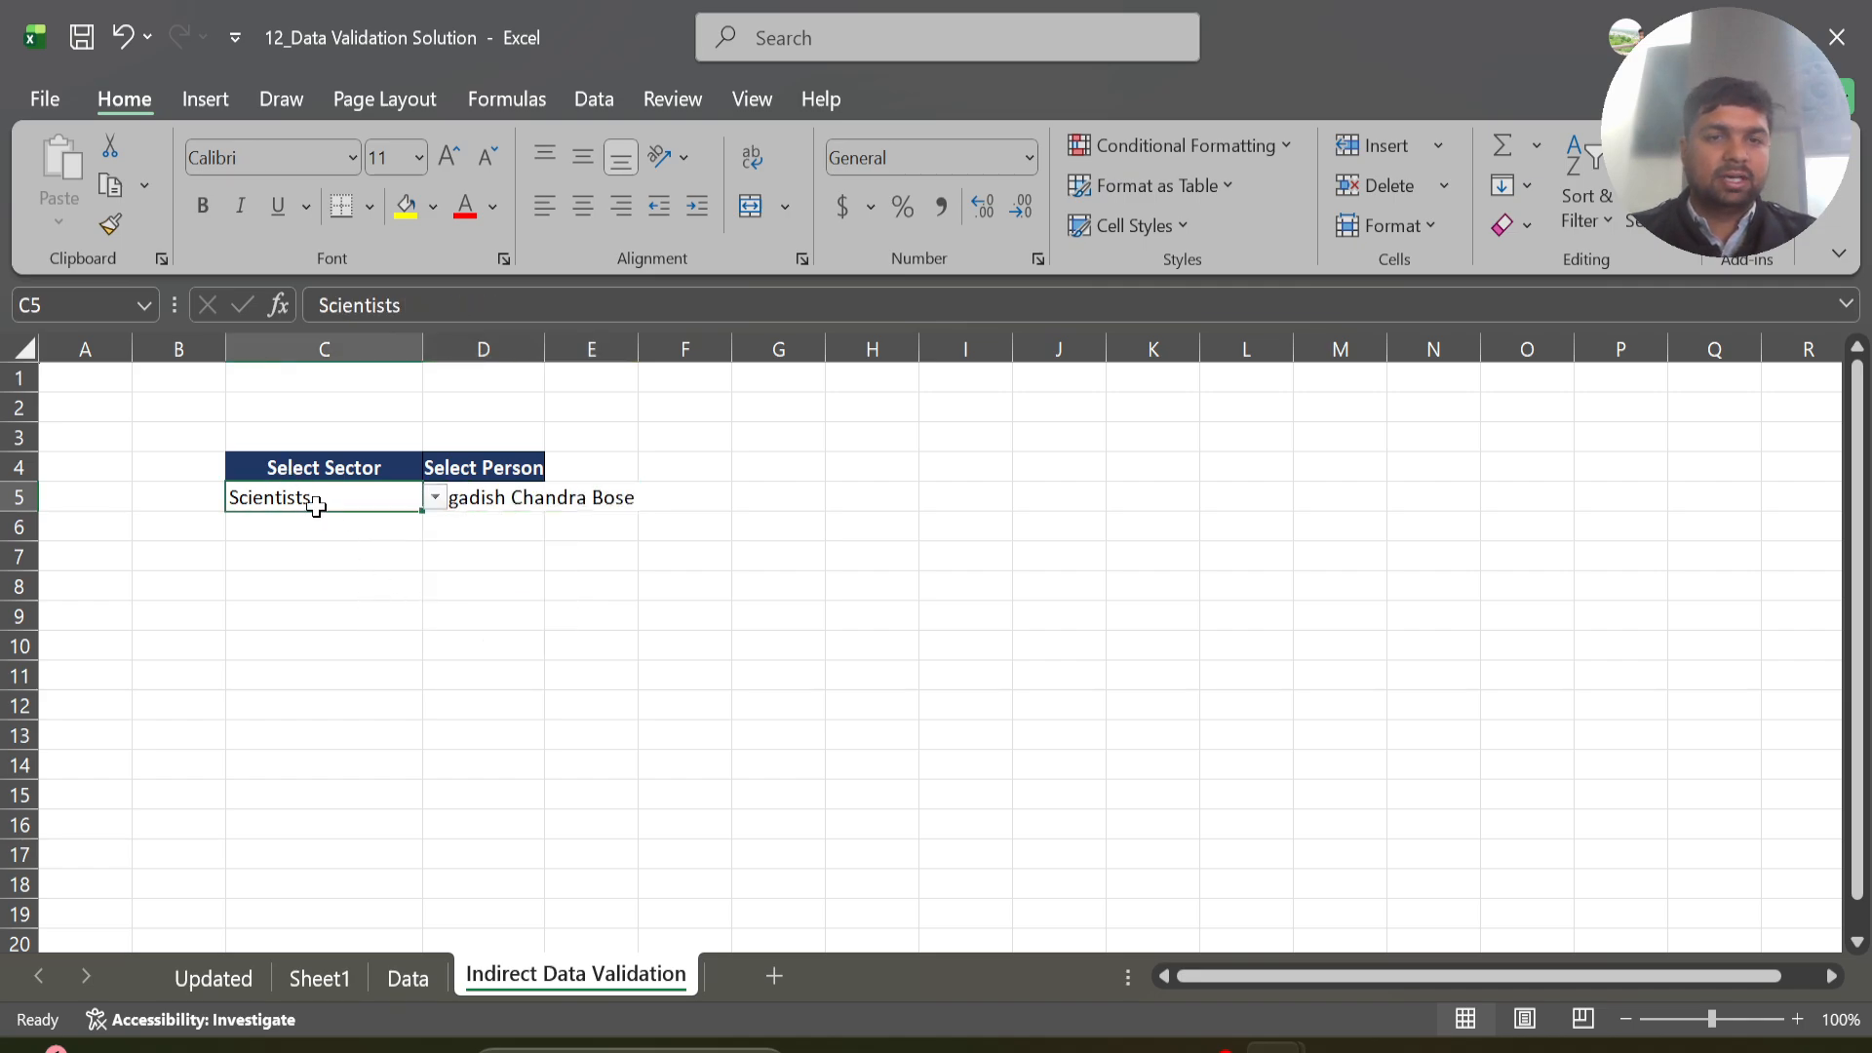
pyautogui.click(434, 498)
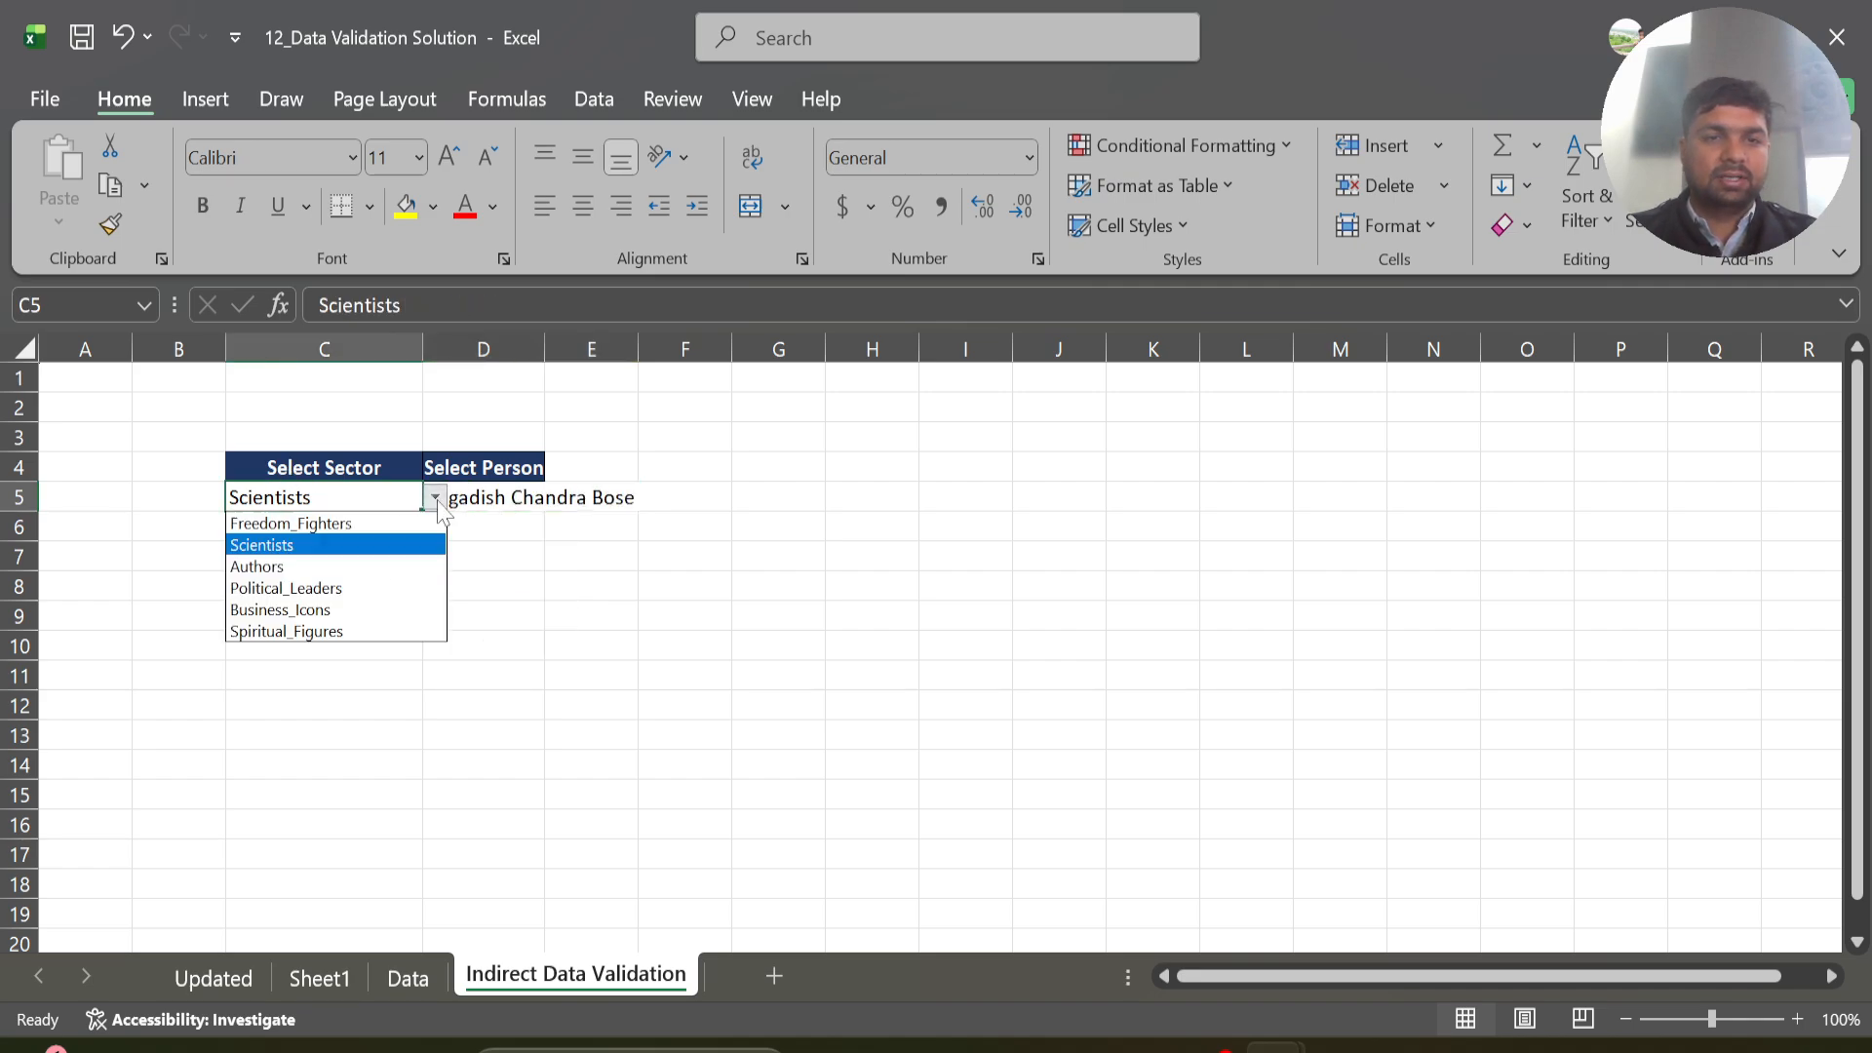
pyautogui.click(398, 569)
pyautogui.click(490, 499)
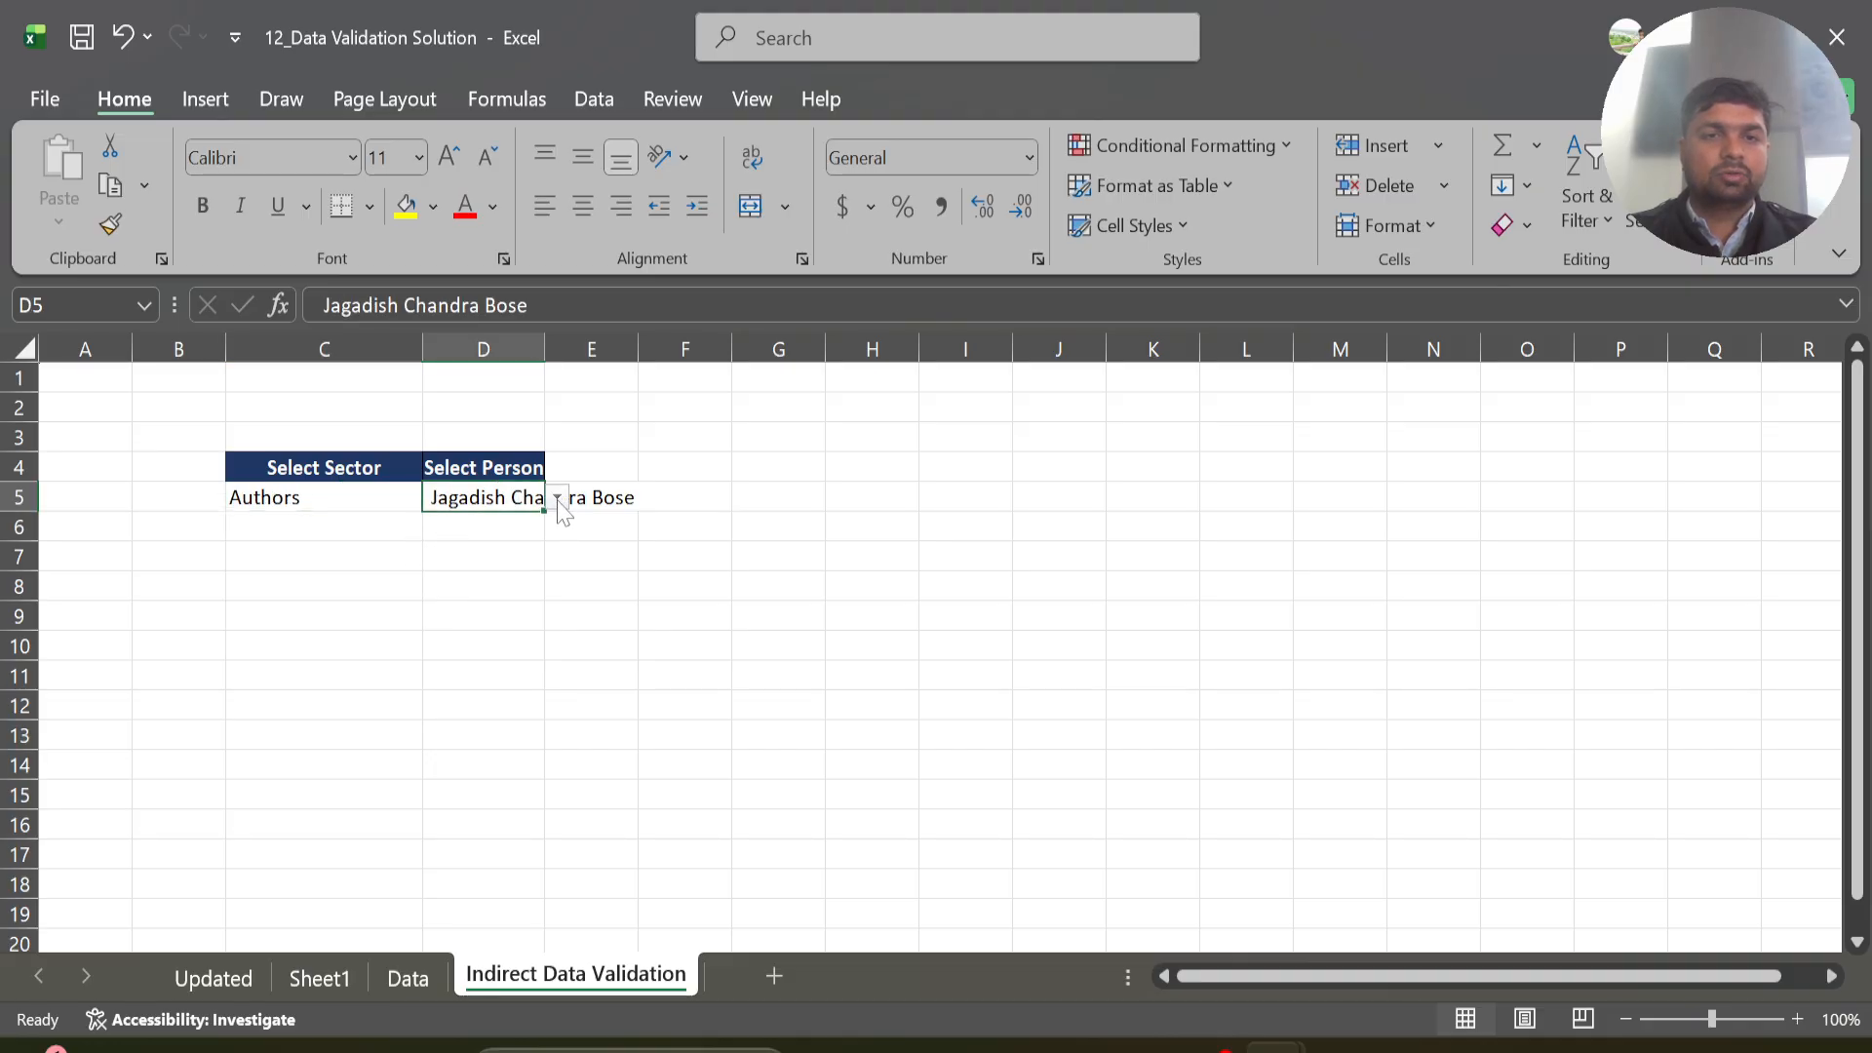
pyautogui.click(558, 500)
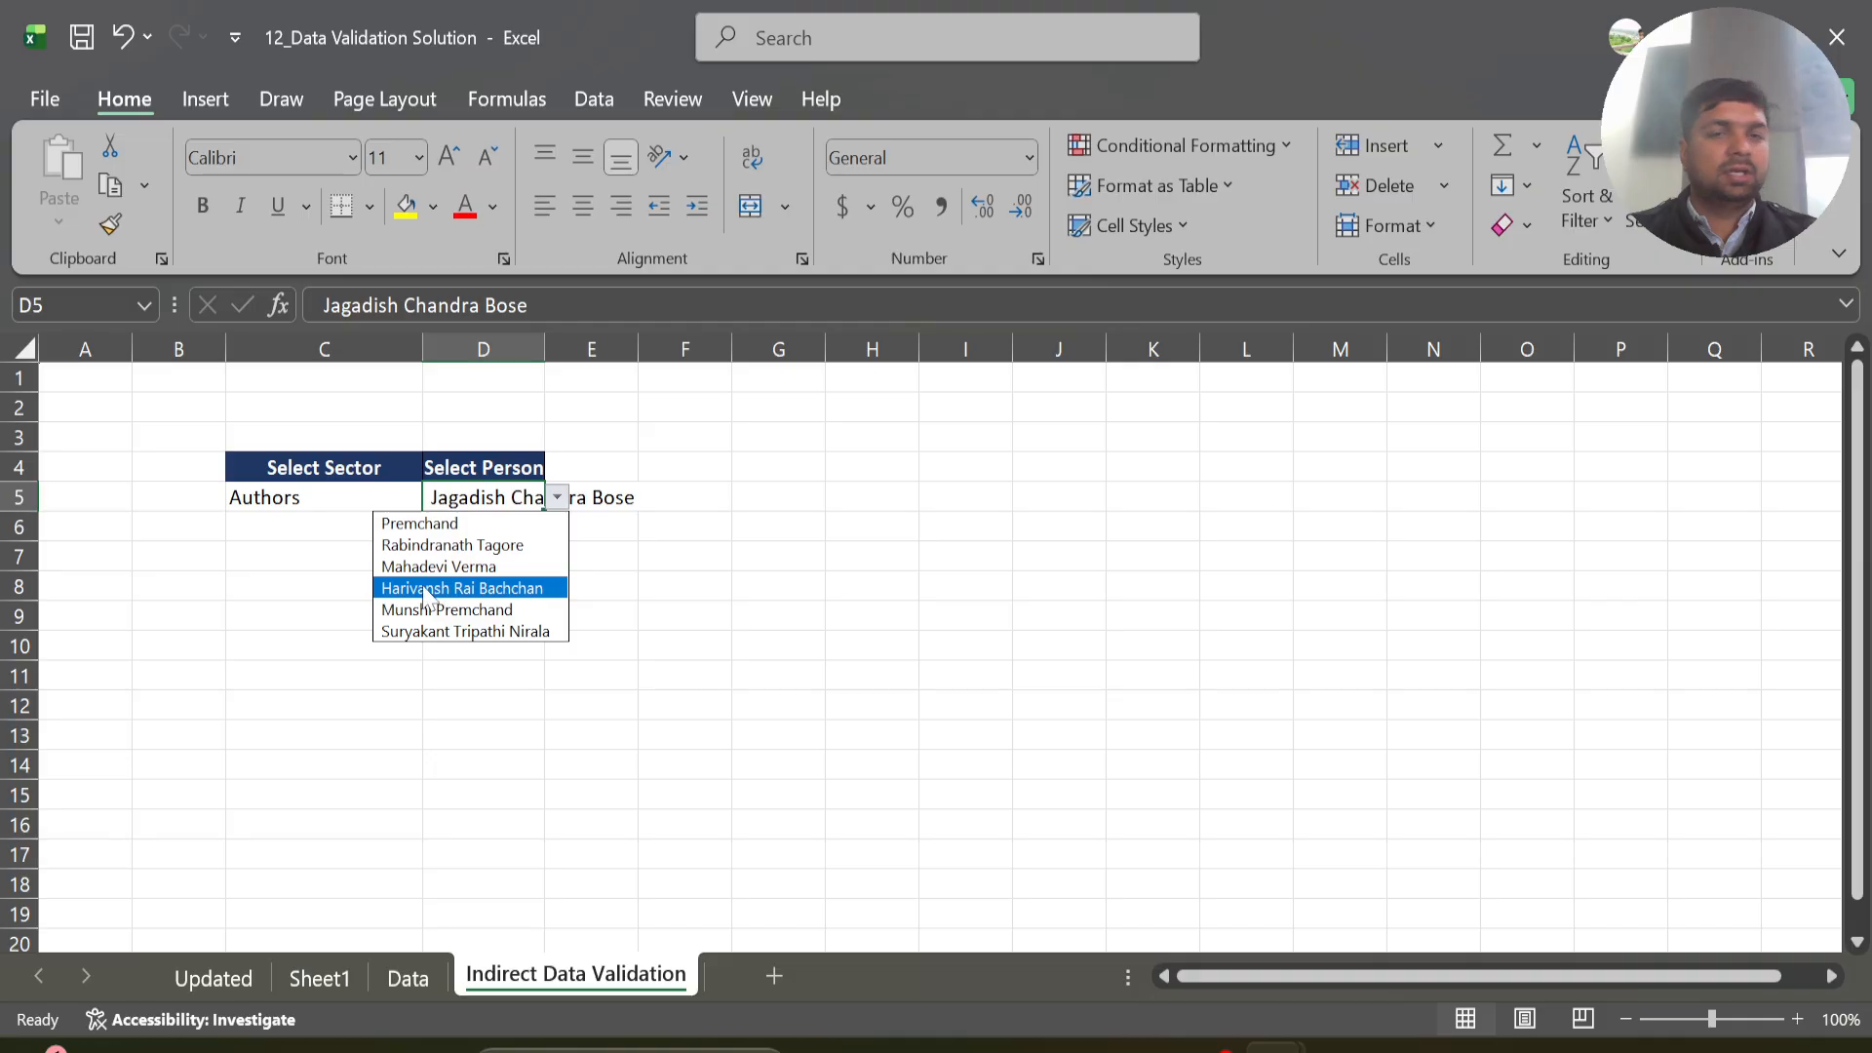
pyautogui.click(327, 595)
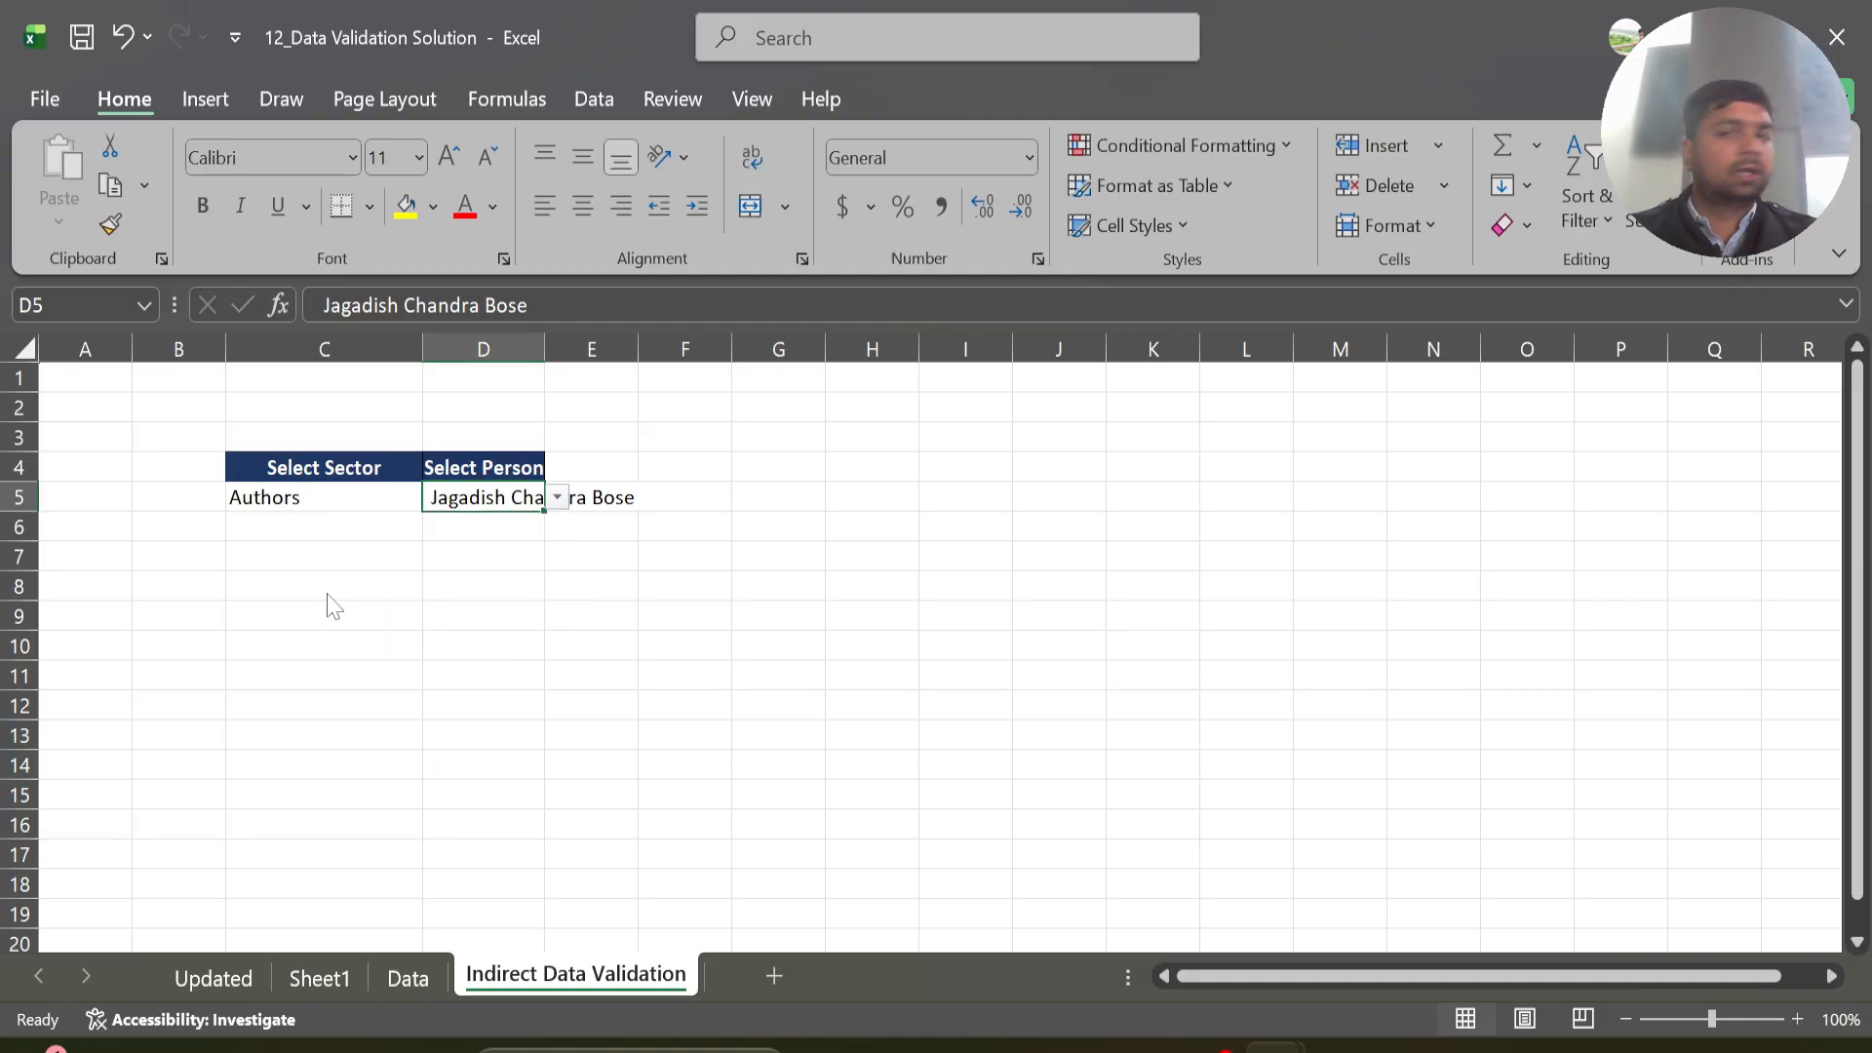